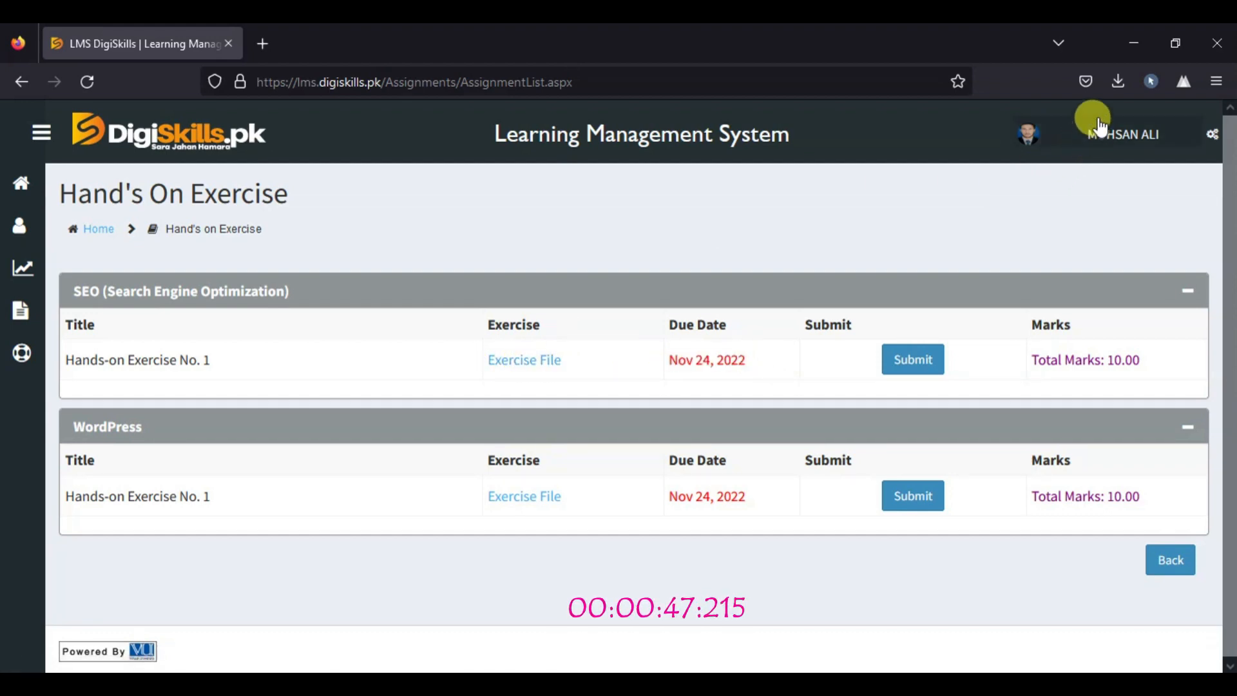
Open the downloaded exercise file DSTP2.0-Batch-03_SEO101_1.pdf and read its Instructions section on the first page
left_click(1115, 84)
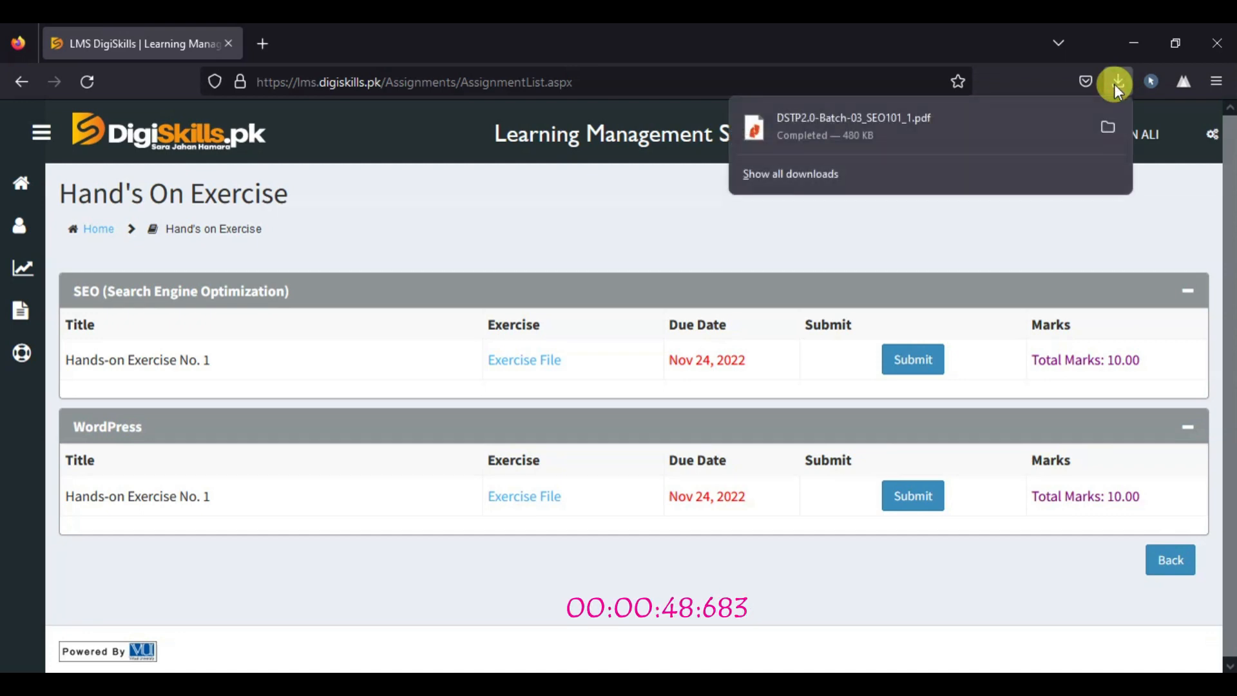
left_click(792, 120)
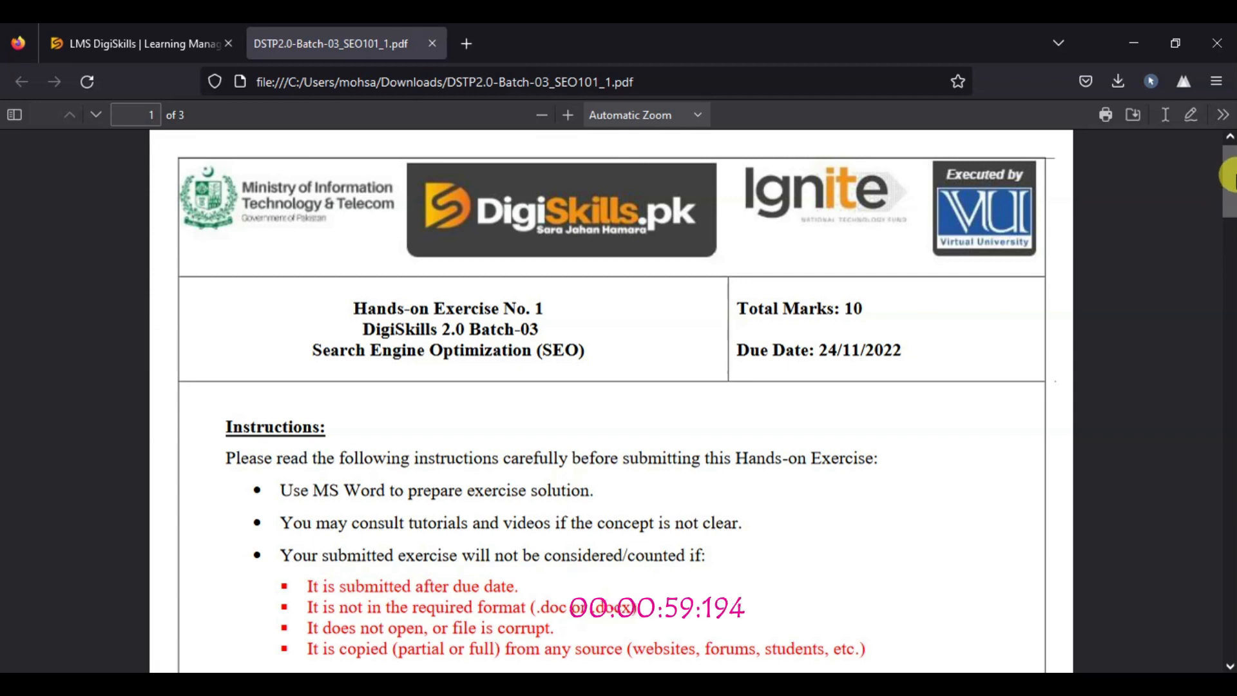
left_click_drag(1236, 175, 1236, 163)
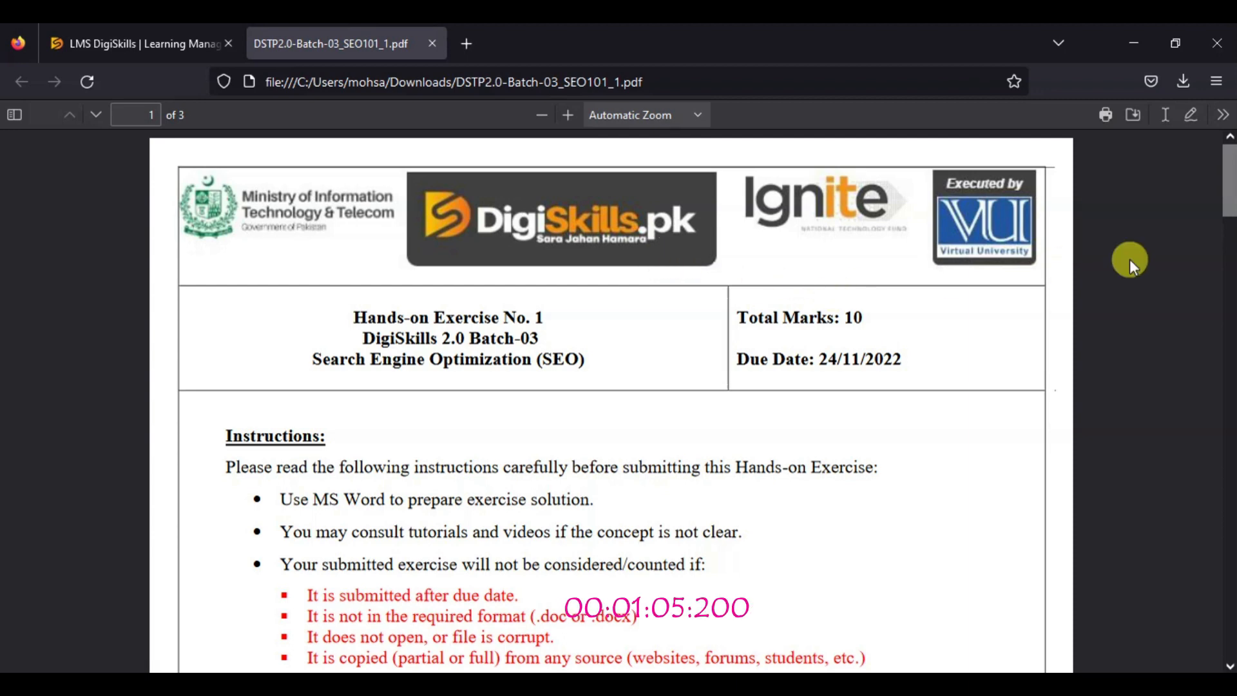
left_click_drag(1232, 173, 1232, 193)
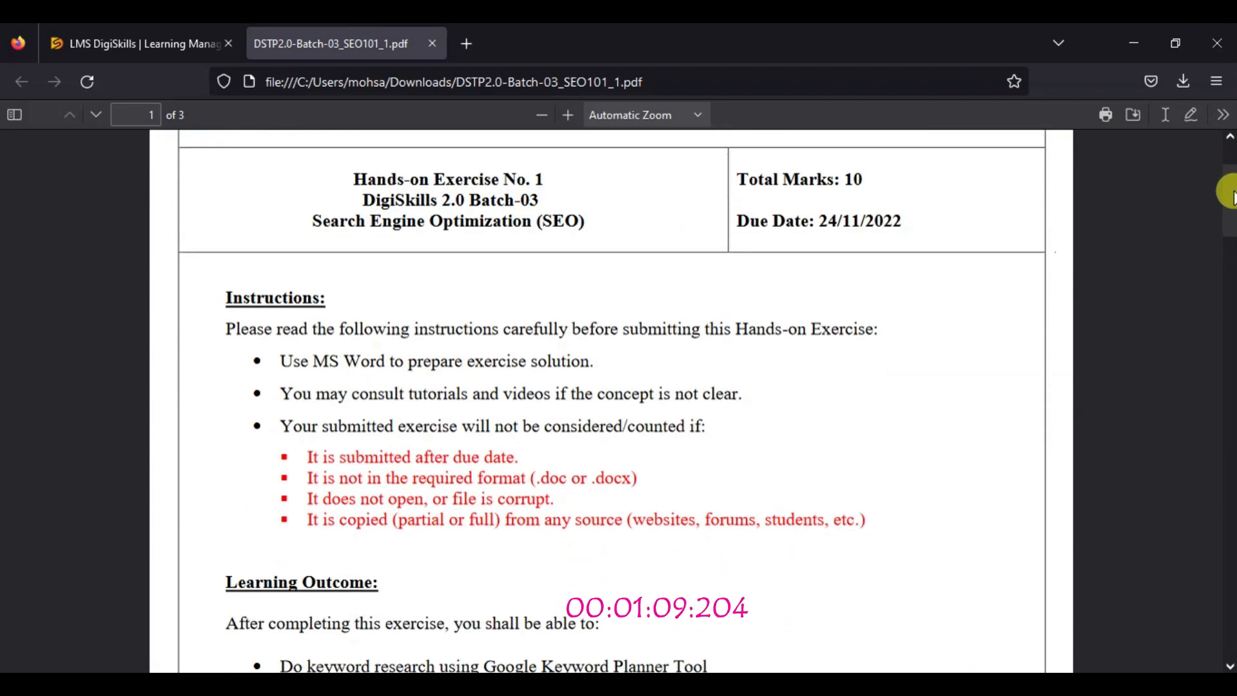
left_click_drag(1234, 191, 1232, 192)
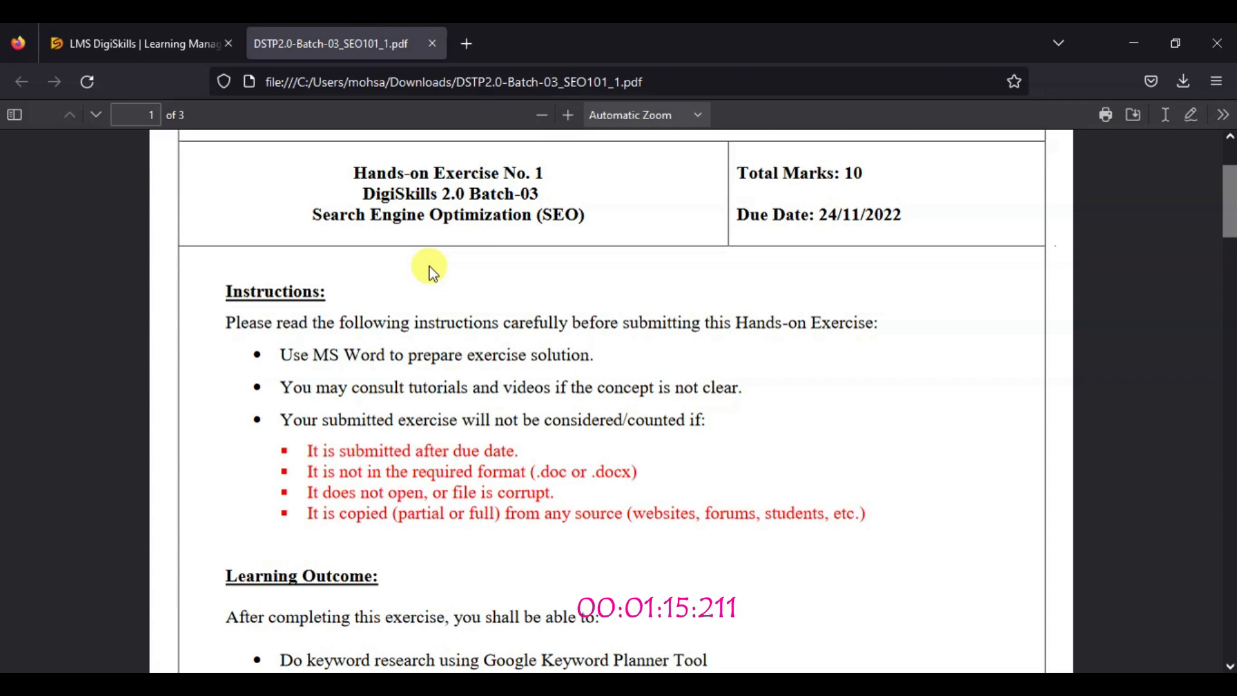
left_click_drag(1232, 198, 1231, 215)
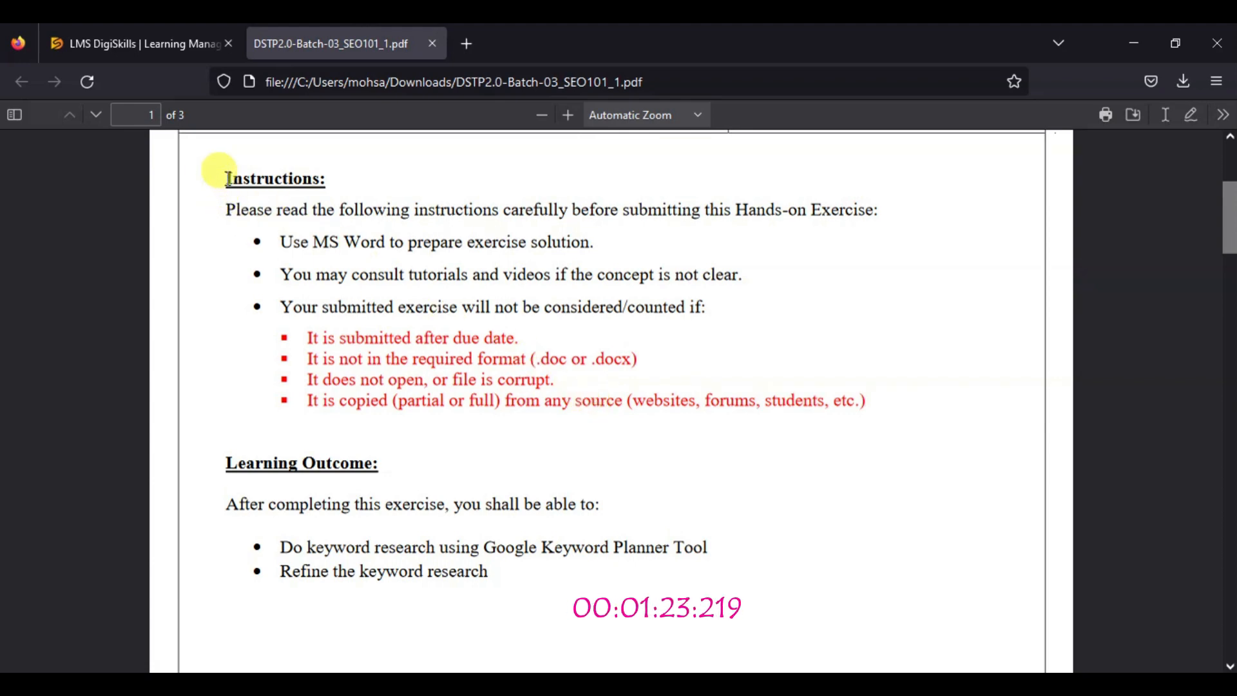
left_click_drag(228, 178, 860, 401)
left_click(882, 404)
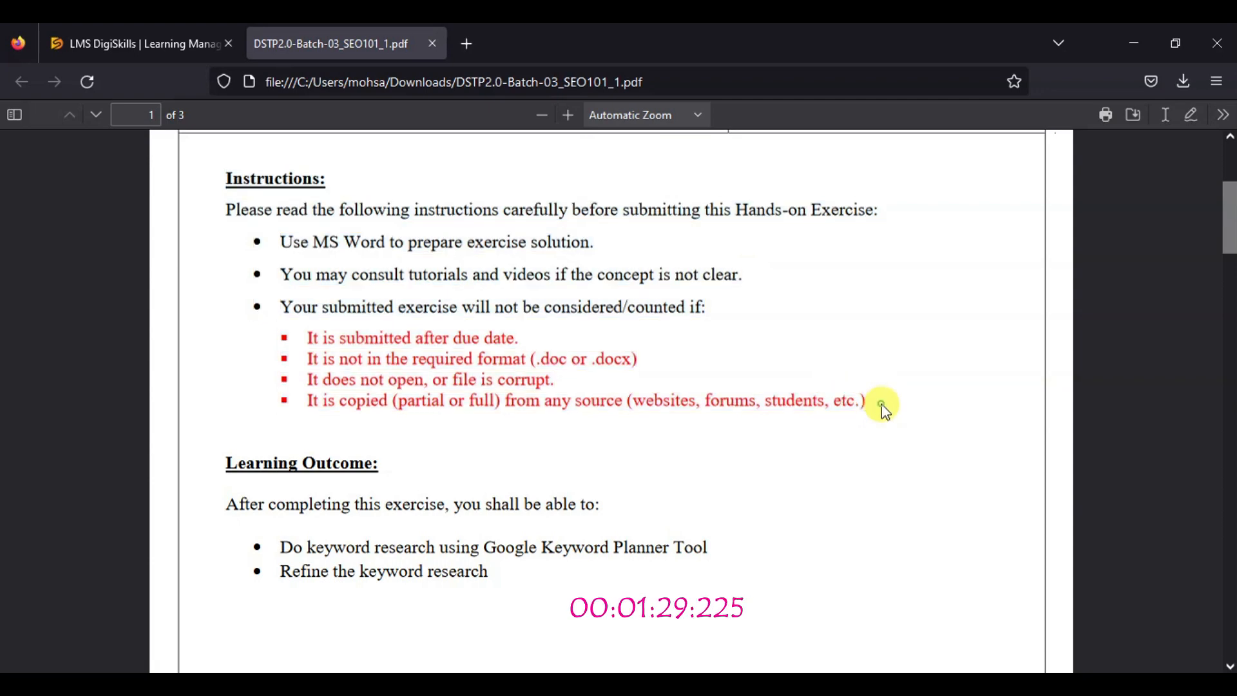
Read the Problem Statement on page 2, covering the Bill's Bikes background and the long-tail keyword requirements
left_click_drag(1229, 202, 1225, 352)
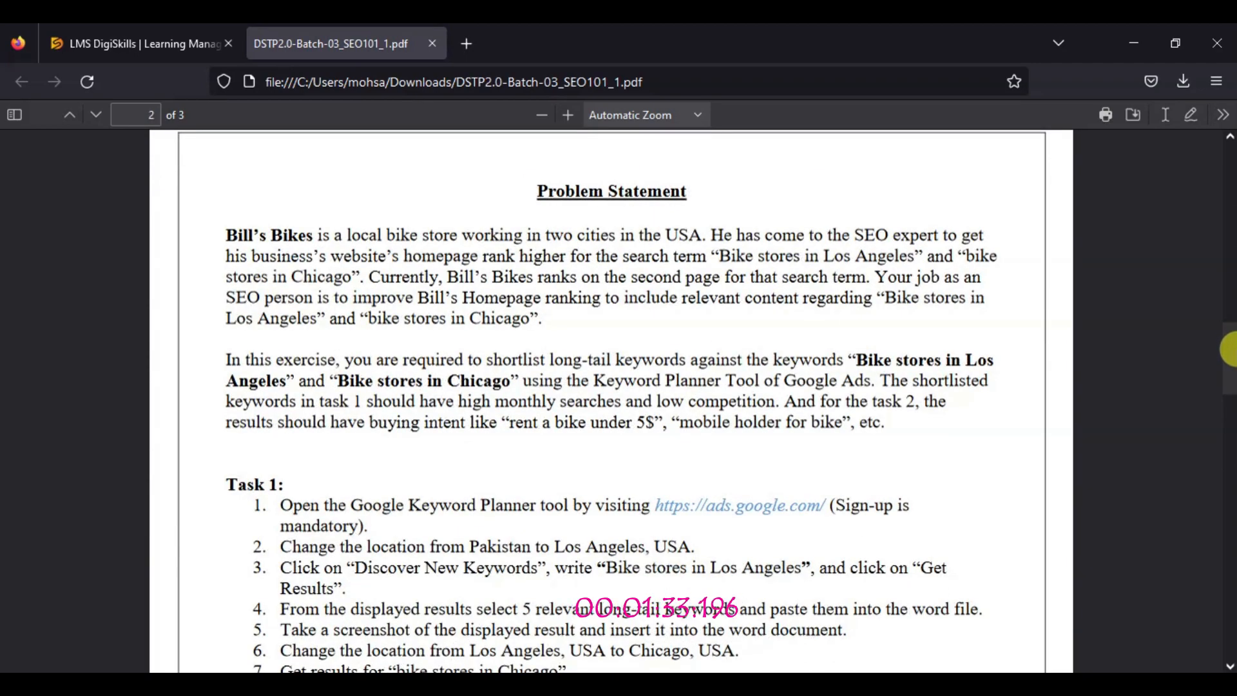
triple_click(579, 187)
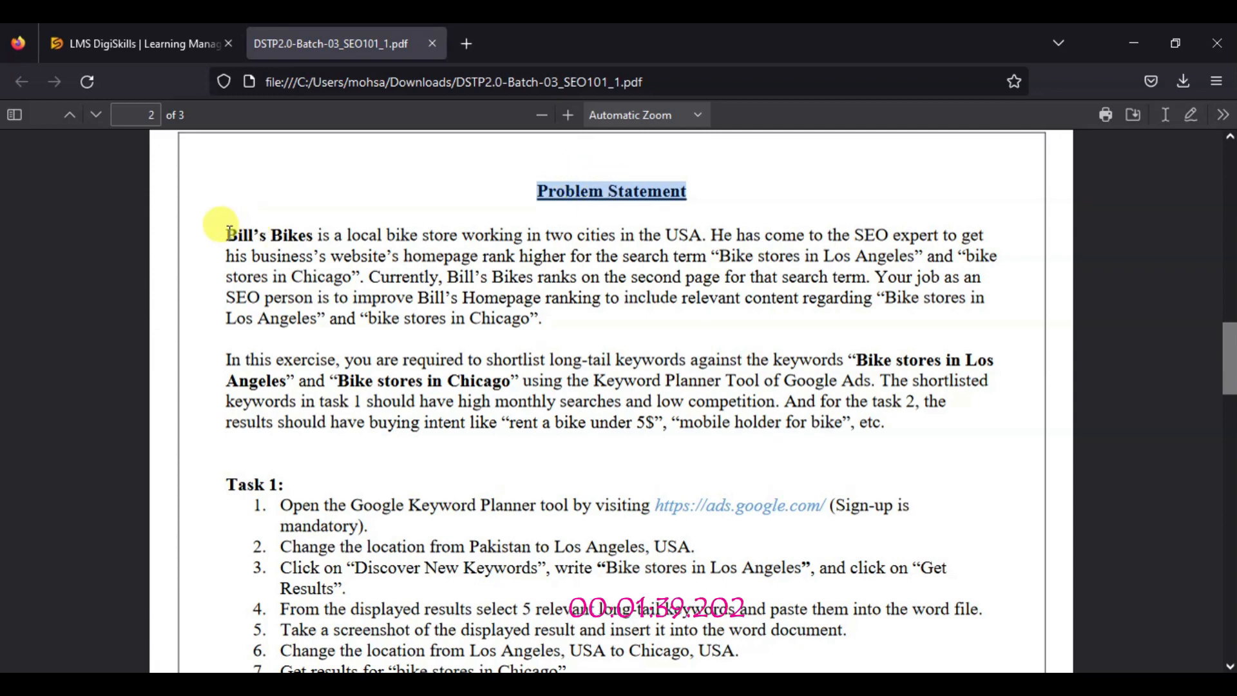
left_click_drag(230, 232, 548, 323)
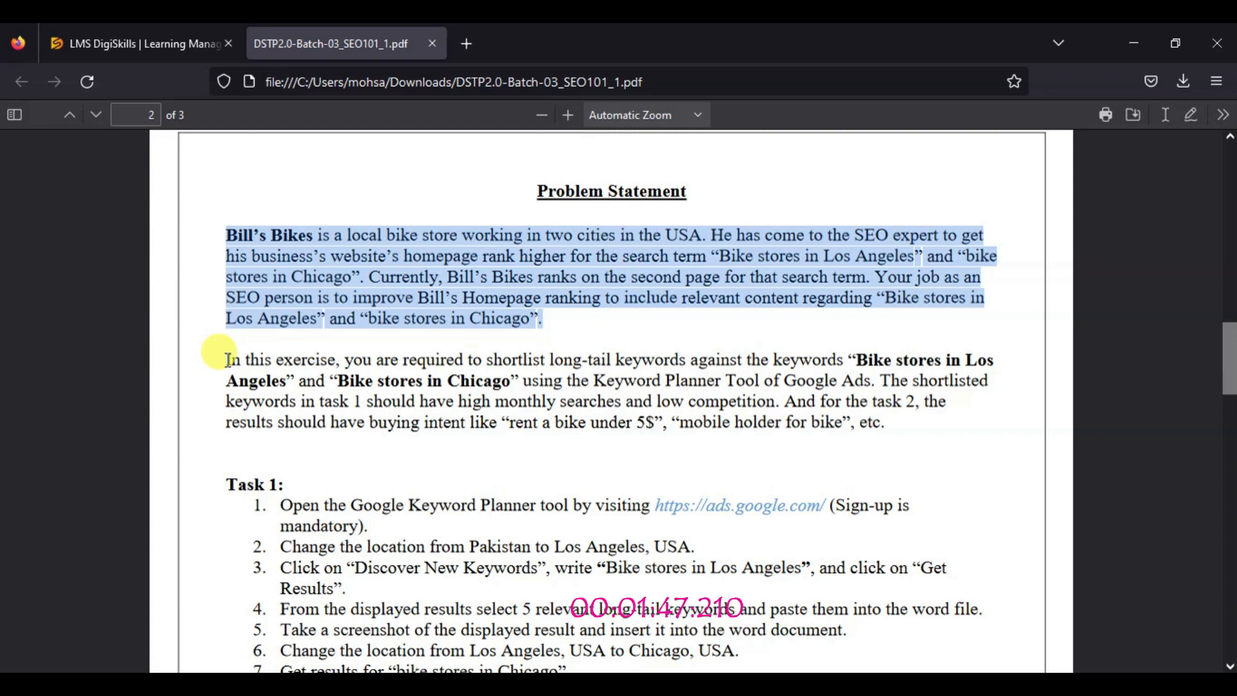
left_click_drag(227, 360, 740, 451)
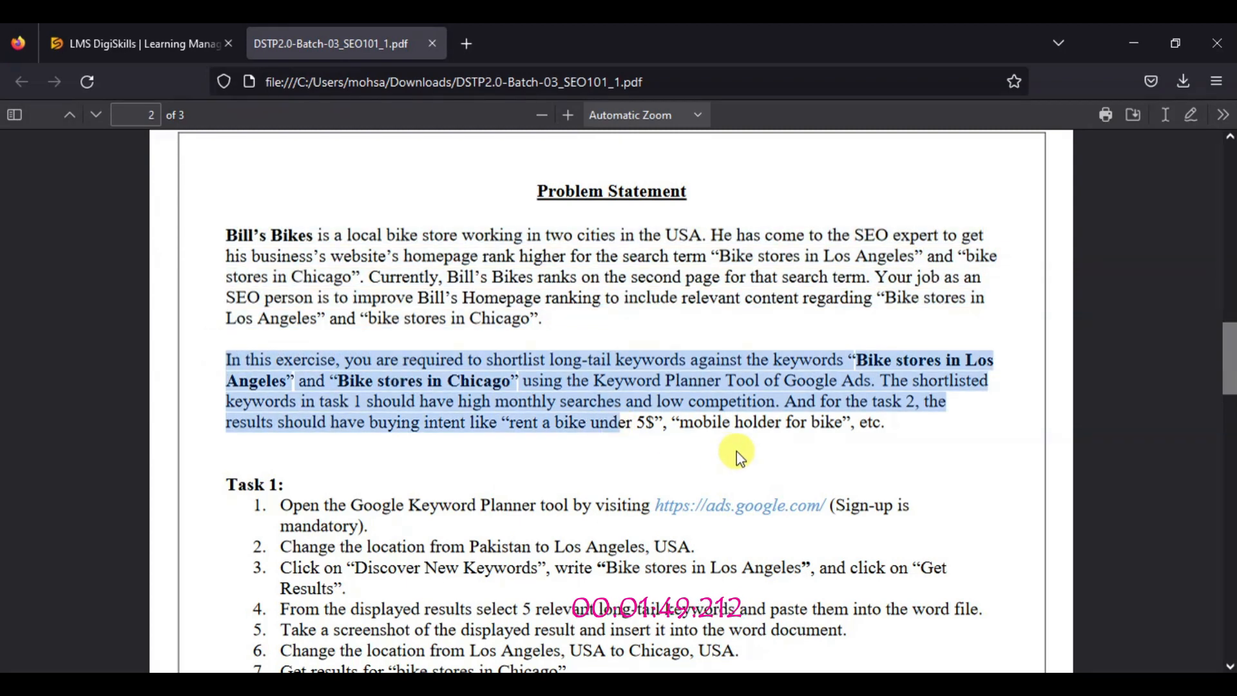
mouse_move(875, 451)
left_mouse_down()
mouse_move(865, 425)
mouse_move(881, 431)
left_mouse_up()
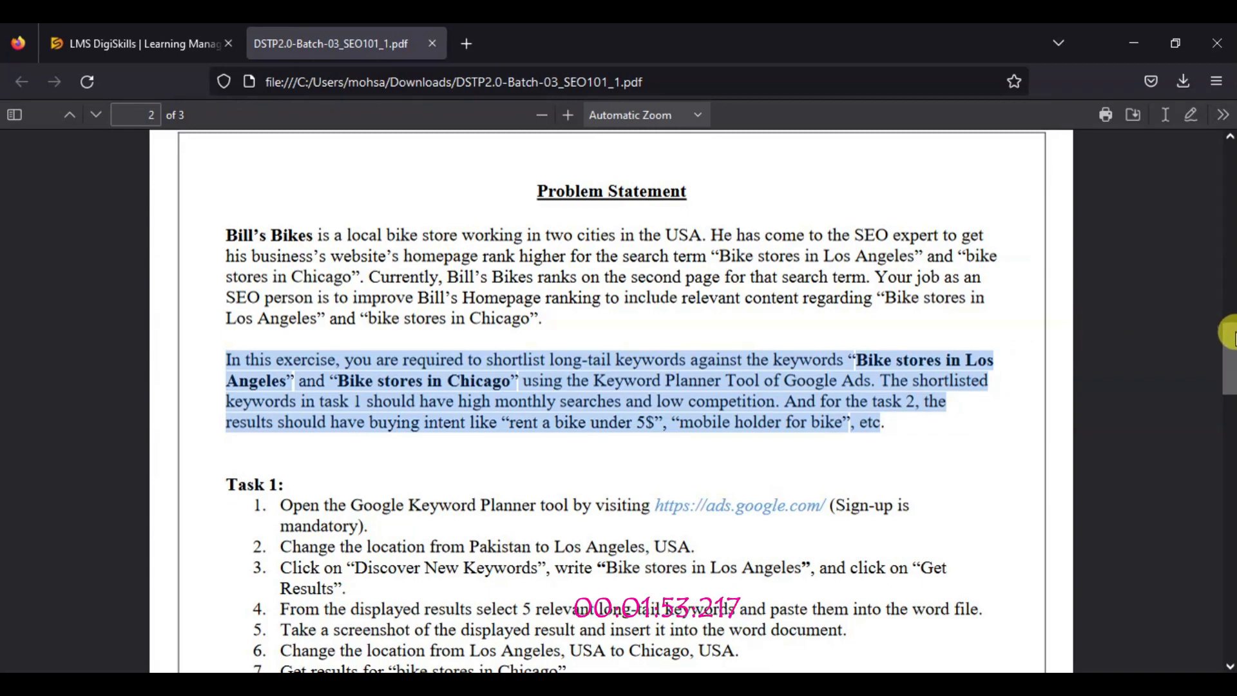
scroll(1235, 333, "down", 3)
scroll(1233, 338, "up", 2)
left_click_drag(1232, 336, 1234, 359)
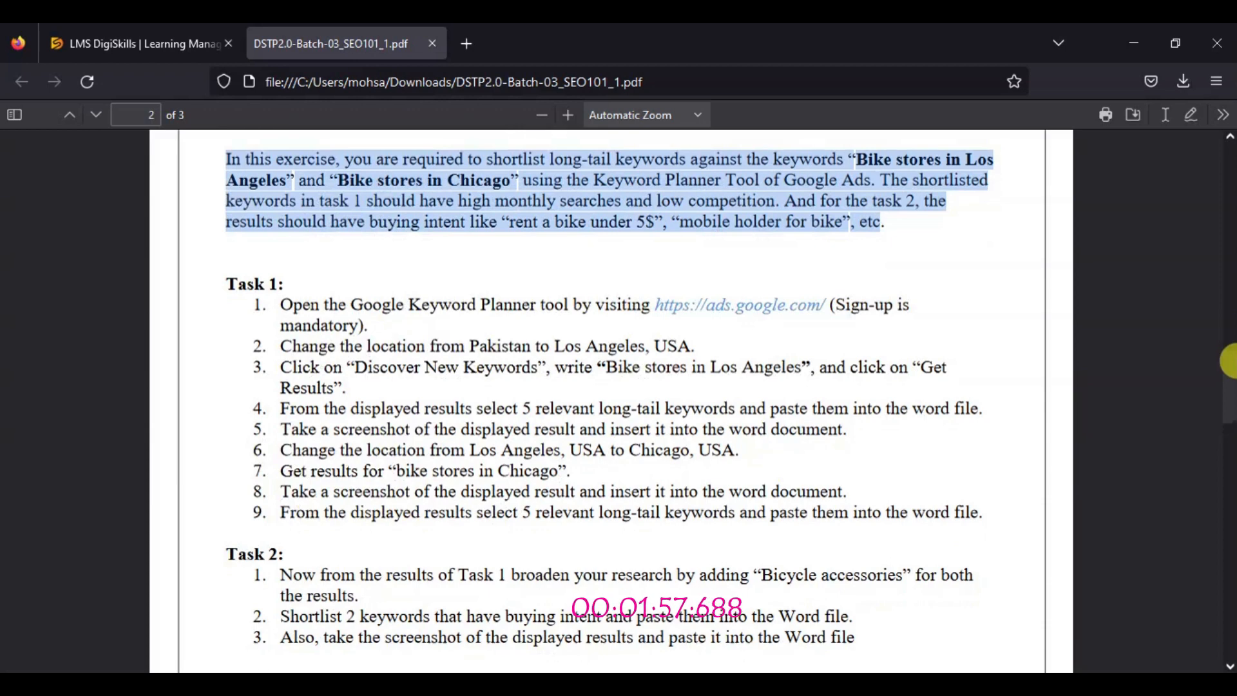
left_click(487, 254)
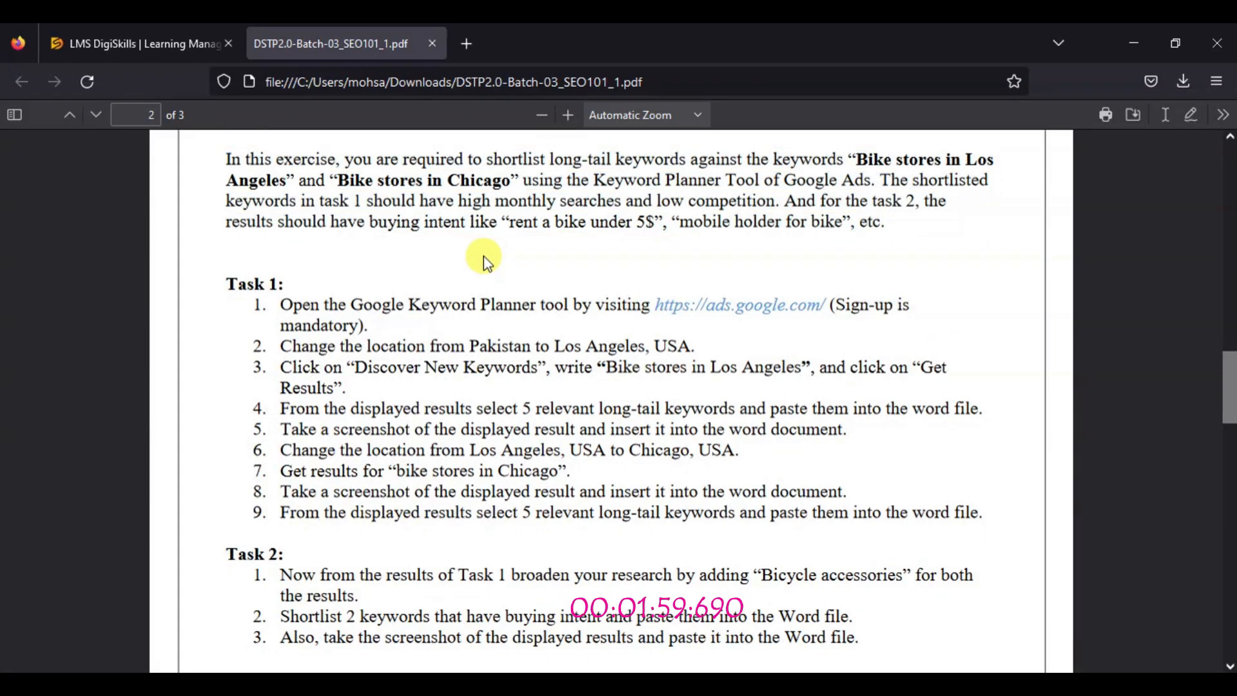
triple_click(255, 283)
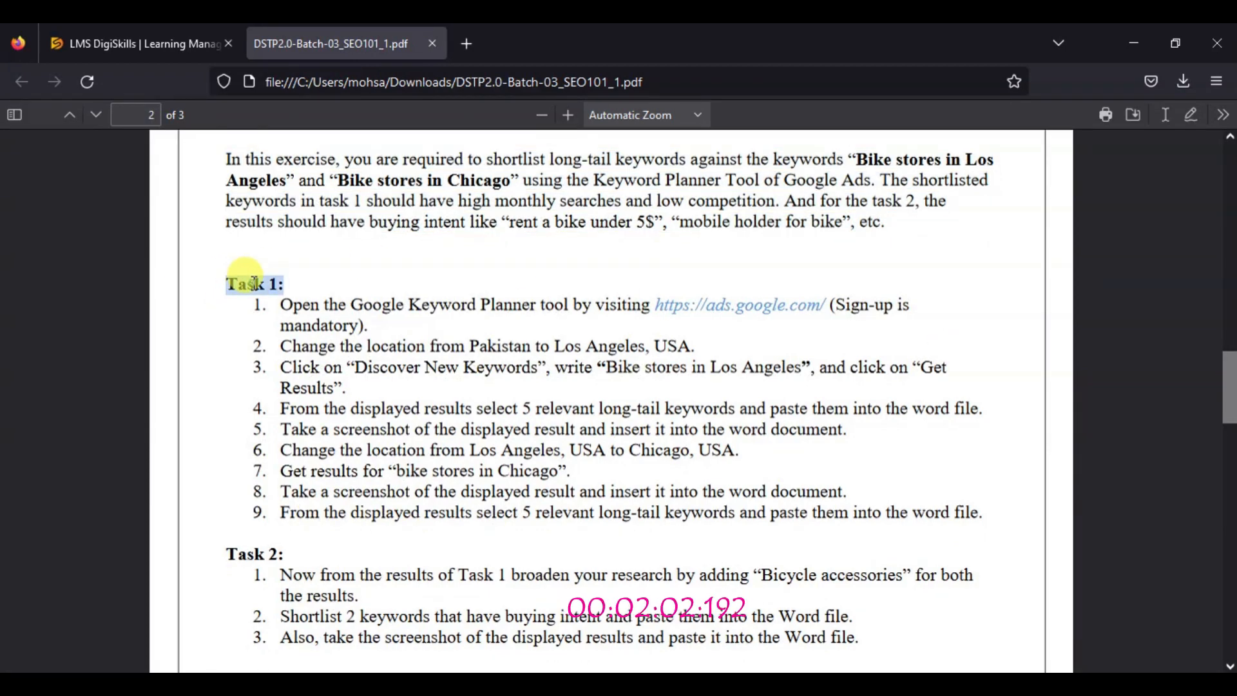
left_click(300, 288)
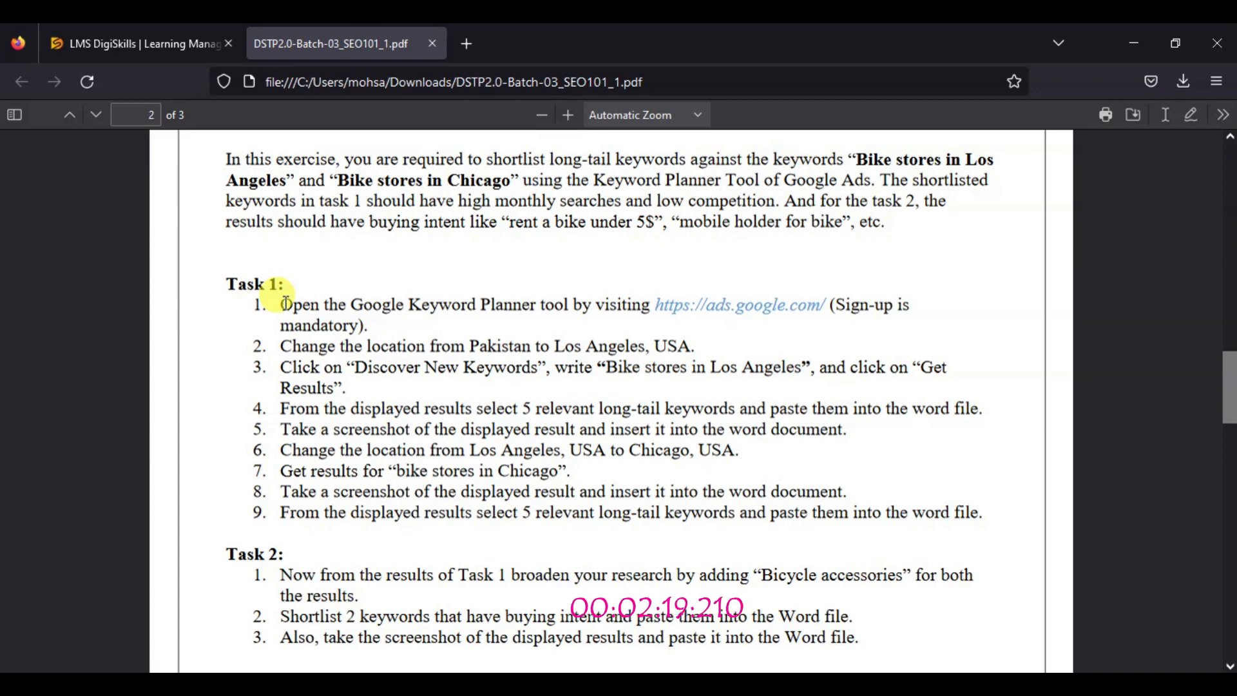
left_click_drag(284, 304, 384, 330)
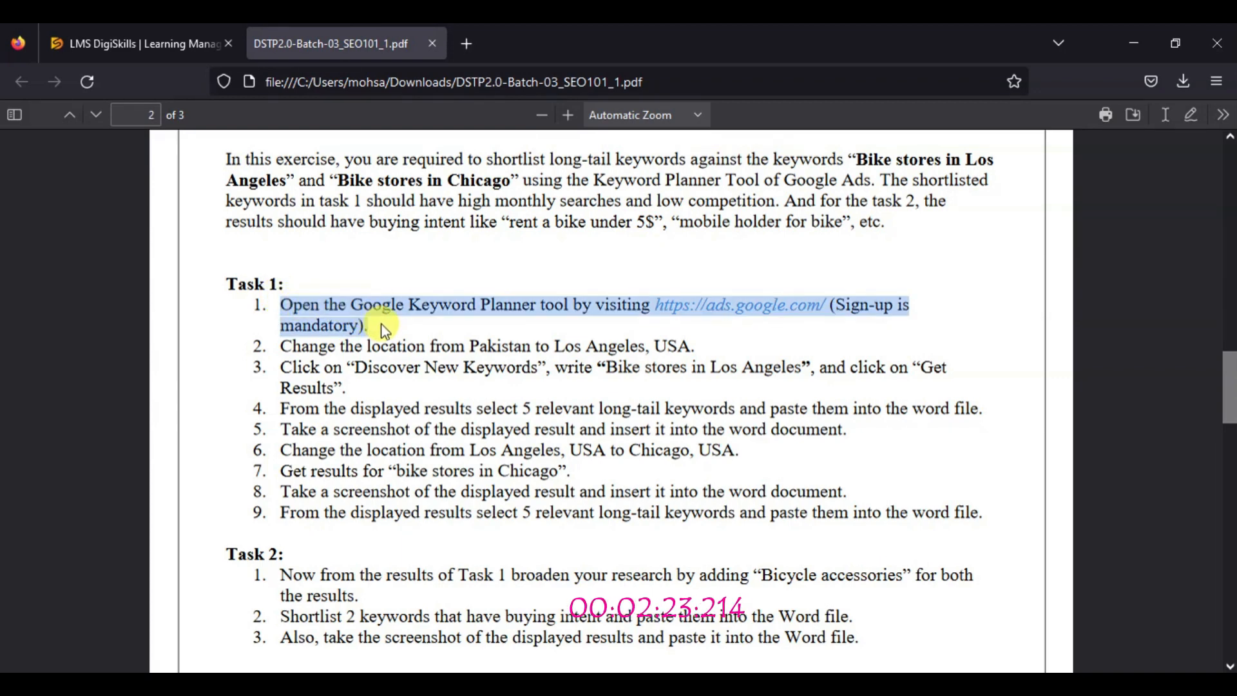
left_click(384, 330)
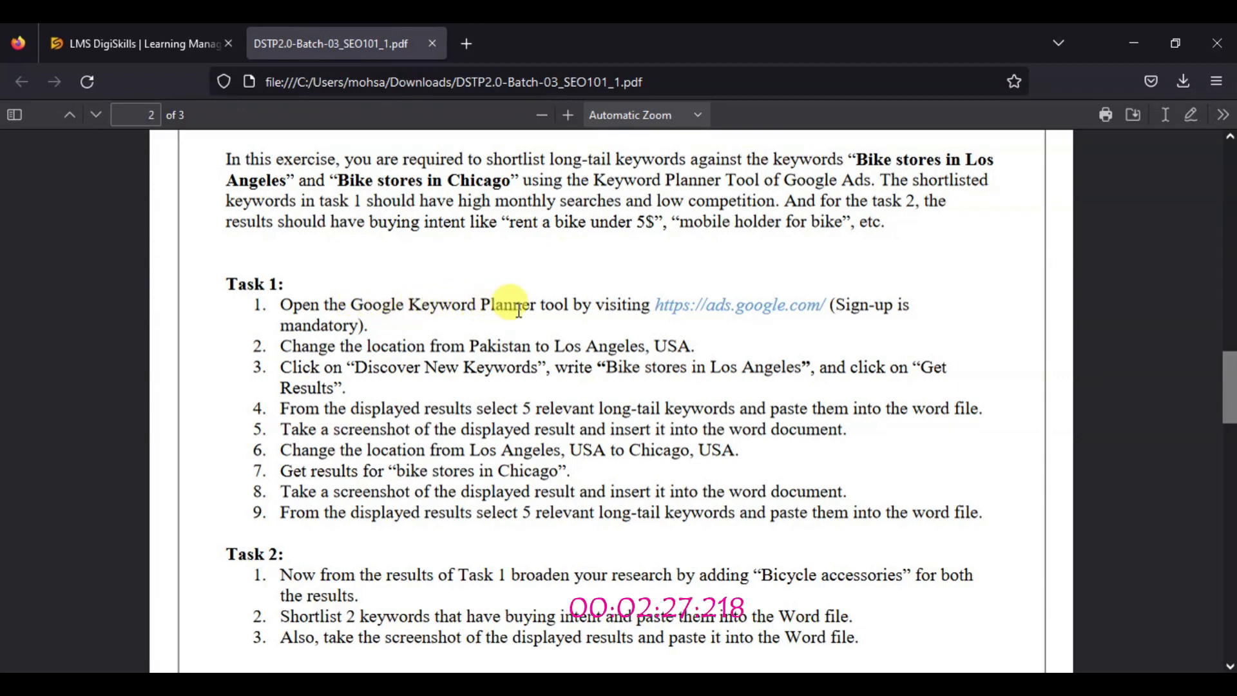
double_click(662, 302)
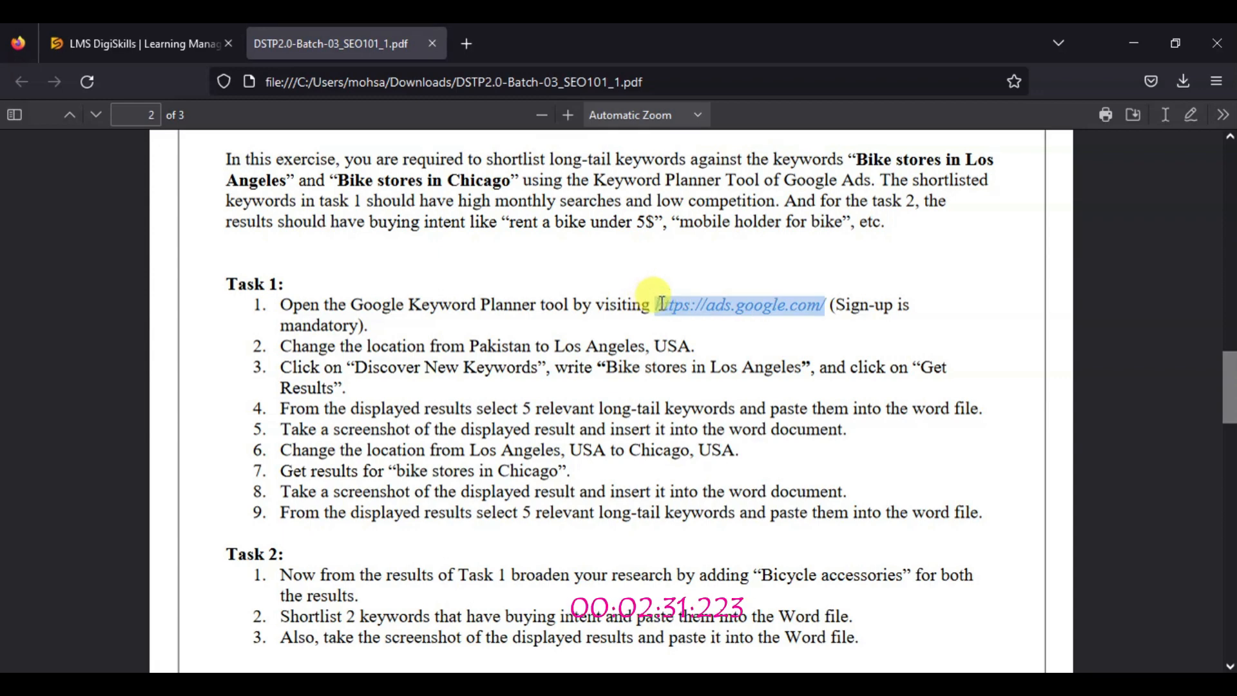
right_click(687, 306)
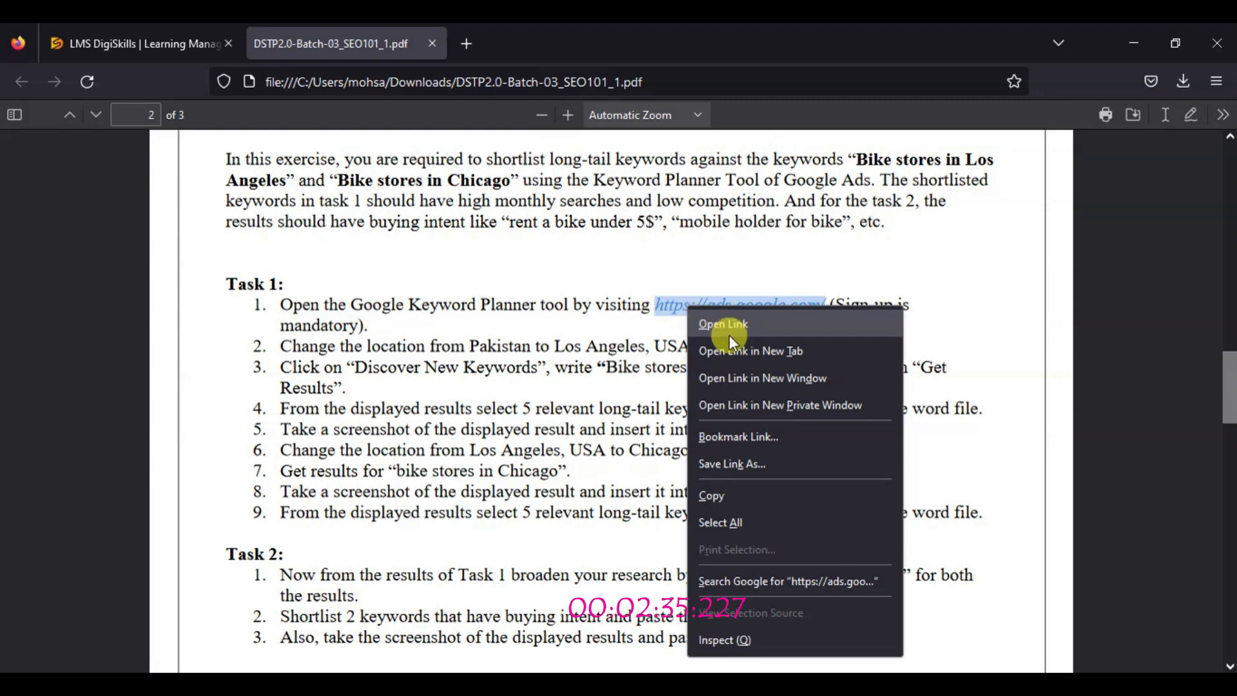
left_click(733, 351)
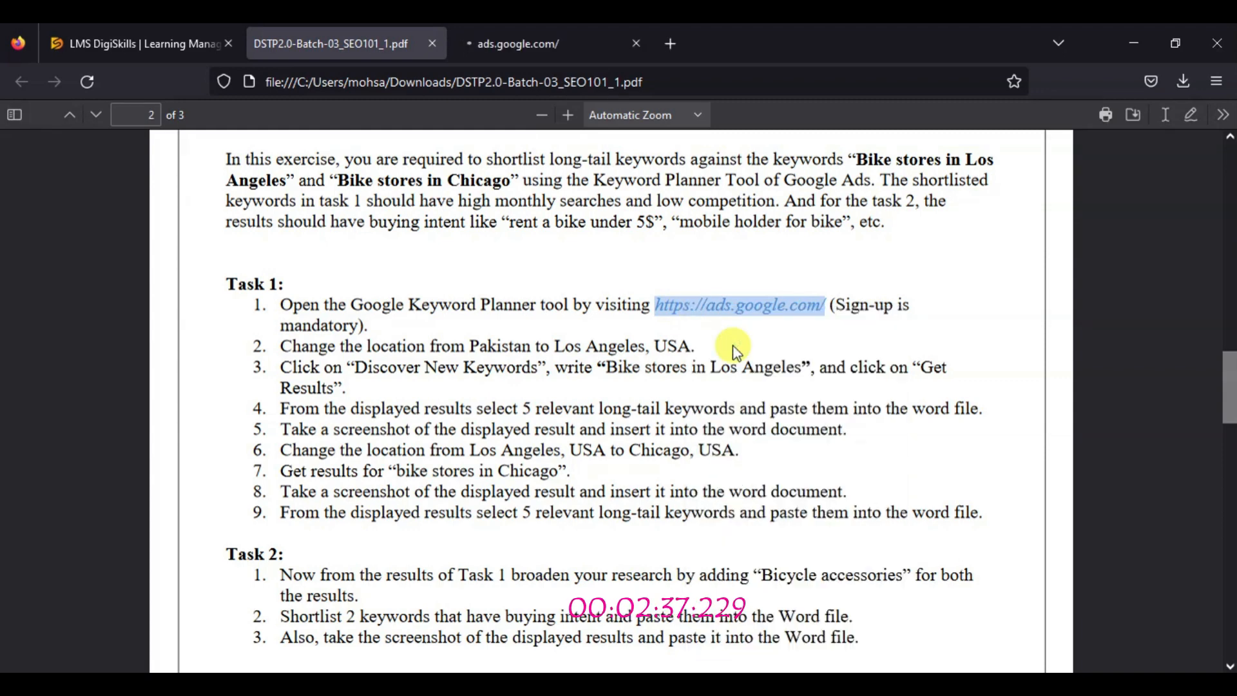
Check the note about signing up in the first instruction of Task 1
left_click(844, 322)
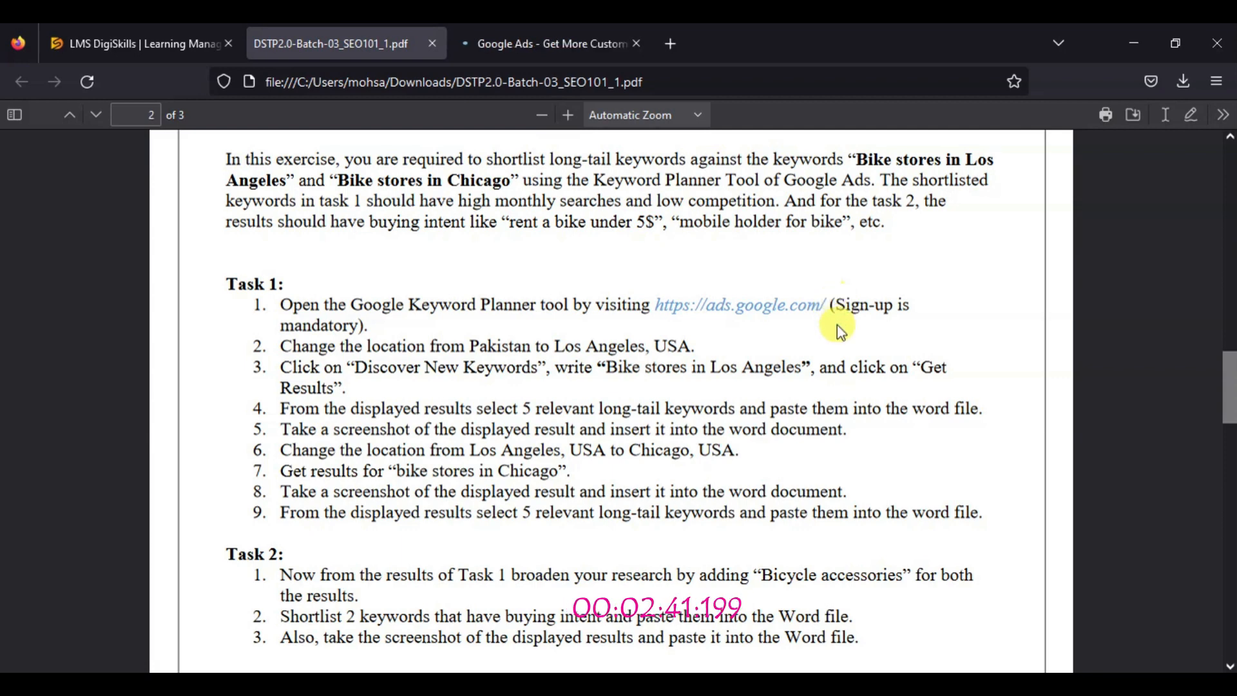
left_click_drag(493, 299, 853, 317)
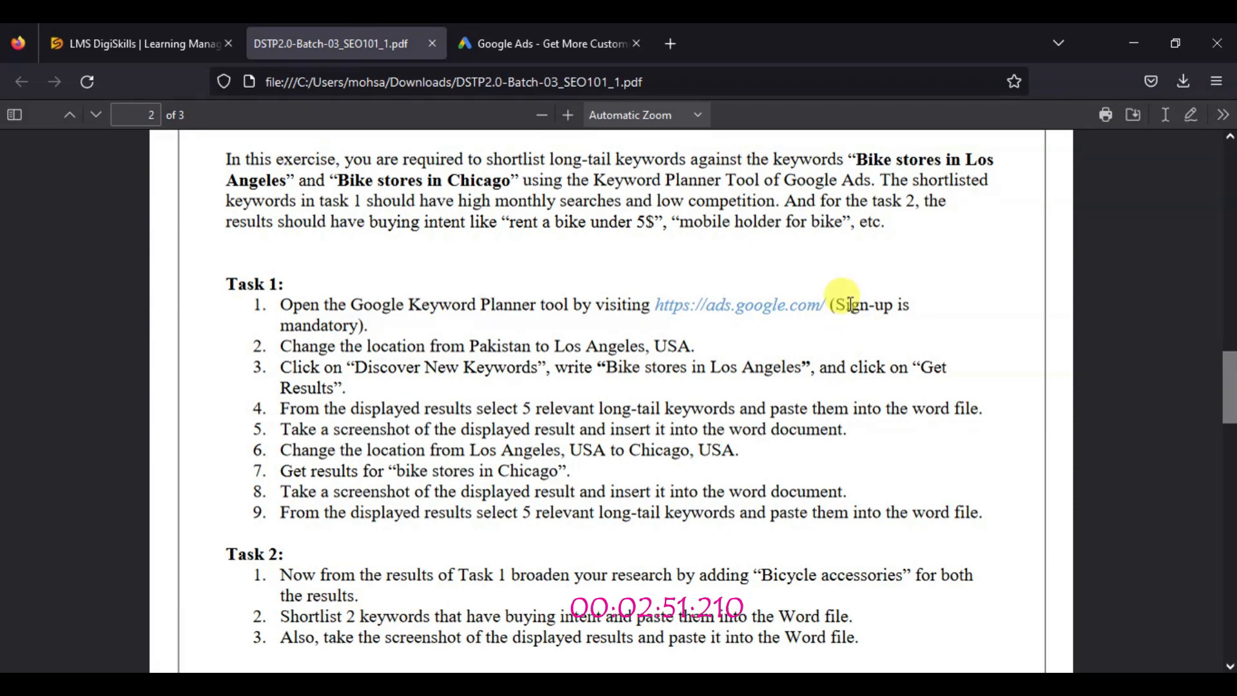
left_click_drag(852, 305, 888, 305)
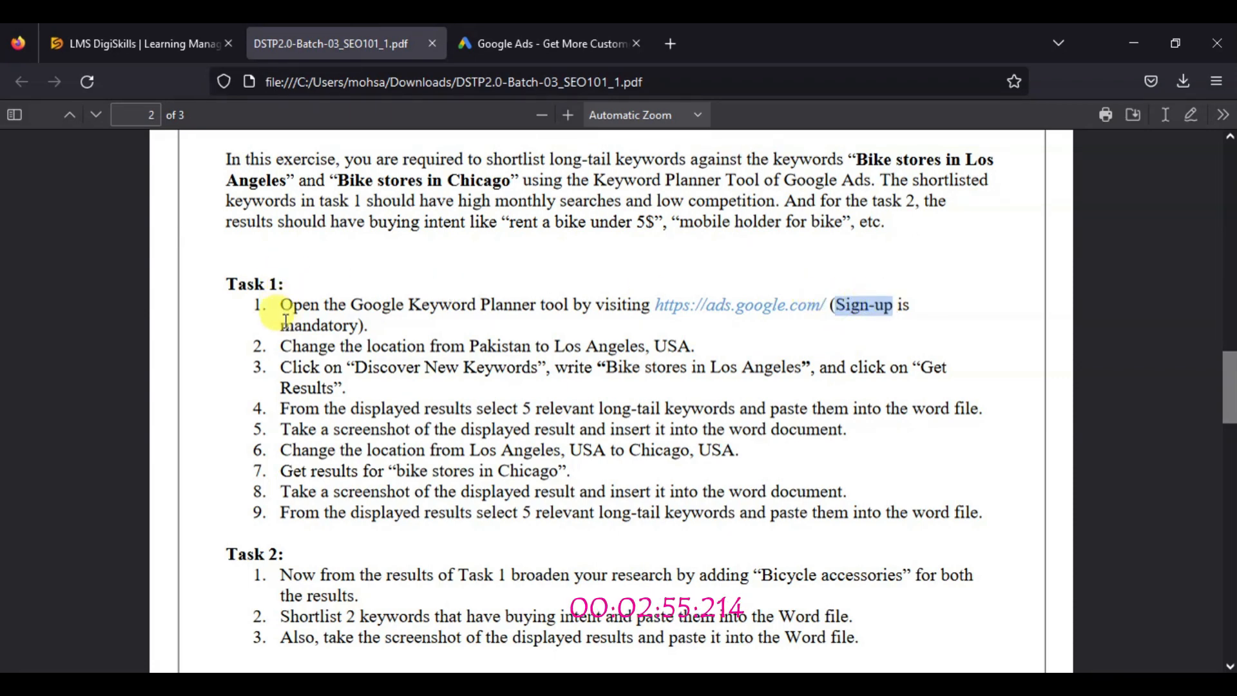
left_click_drag(286, 323, 357, 326)
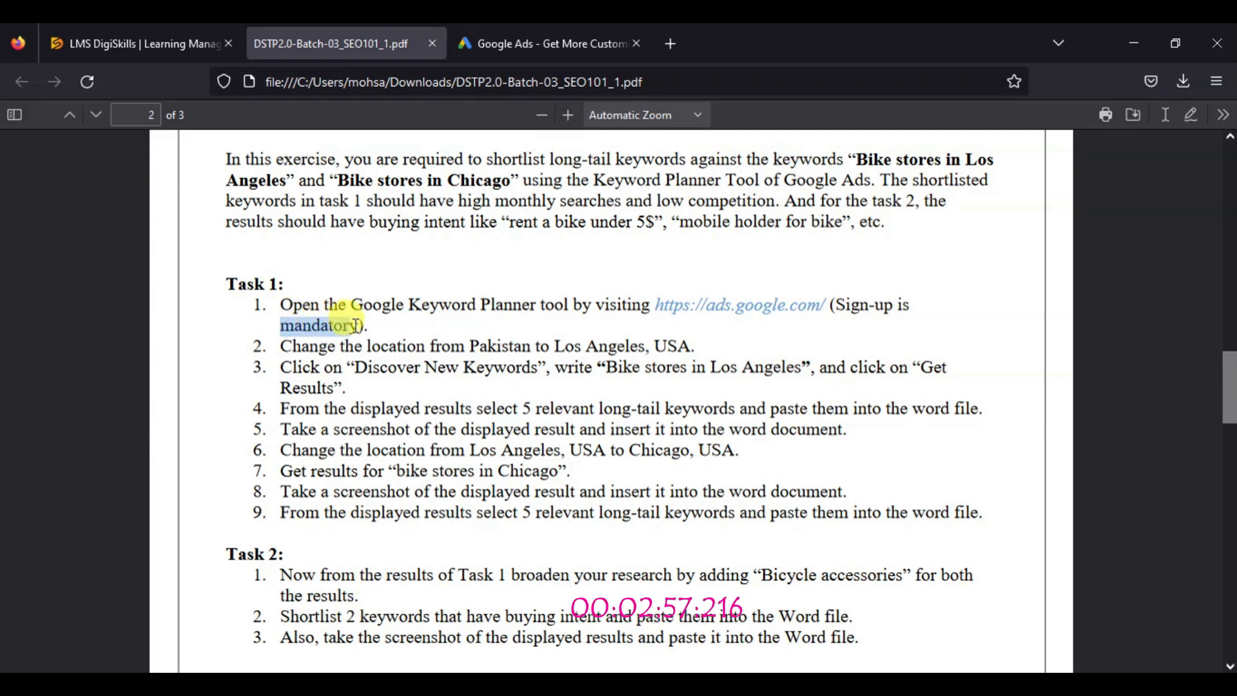
left_click(358, 325)
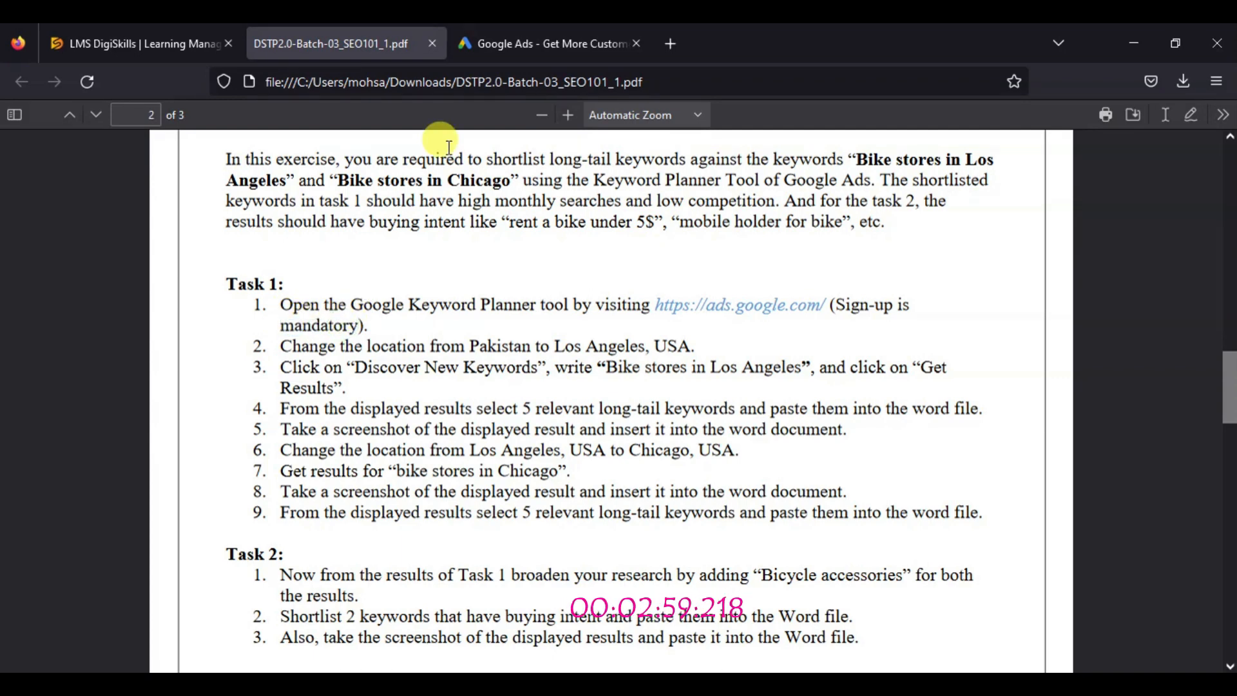
Switch to the Google Ads home page, look through it and accept its cookie notice
left_click(549, 43)
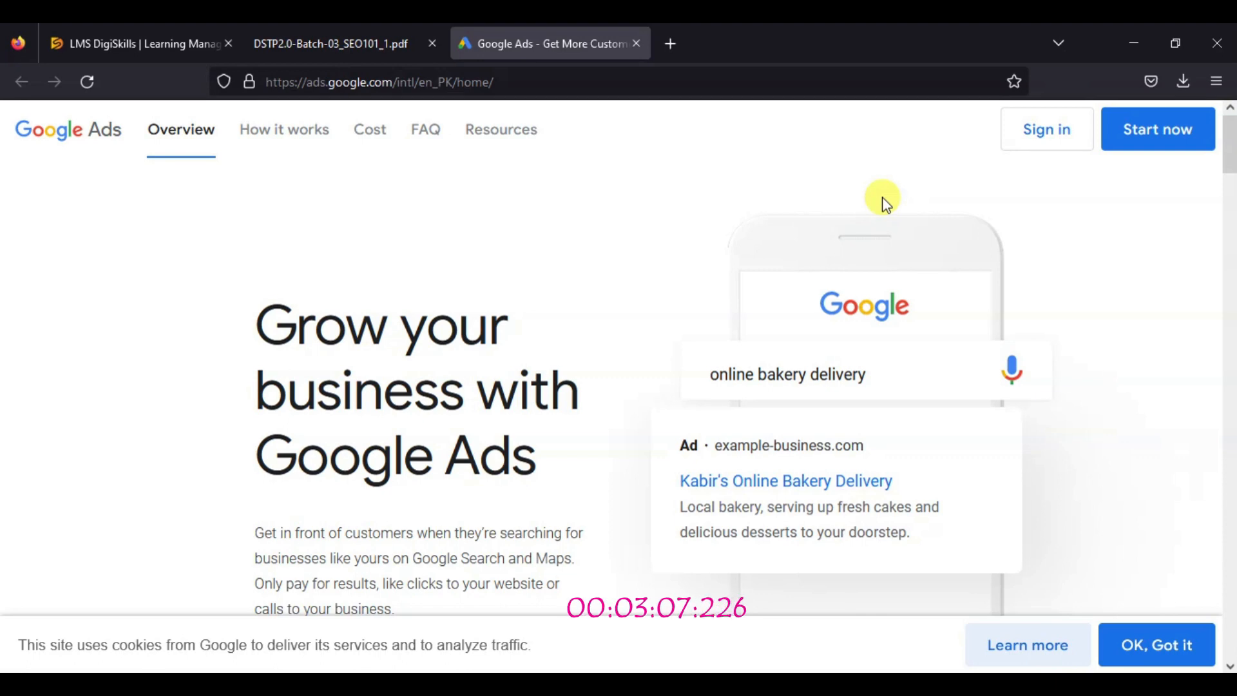
left_click_drag(1231, 154, 1232, 657)
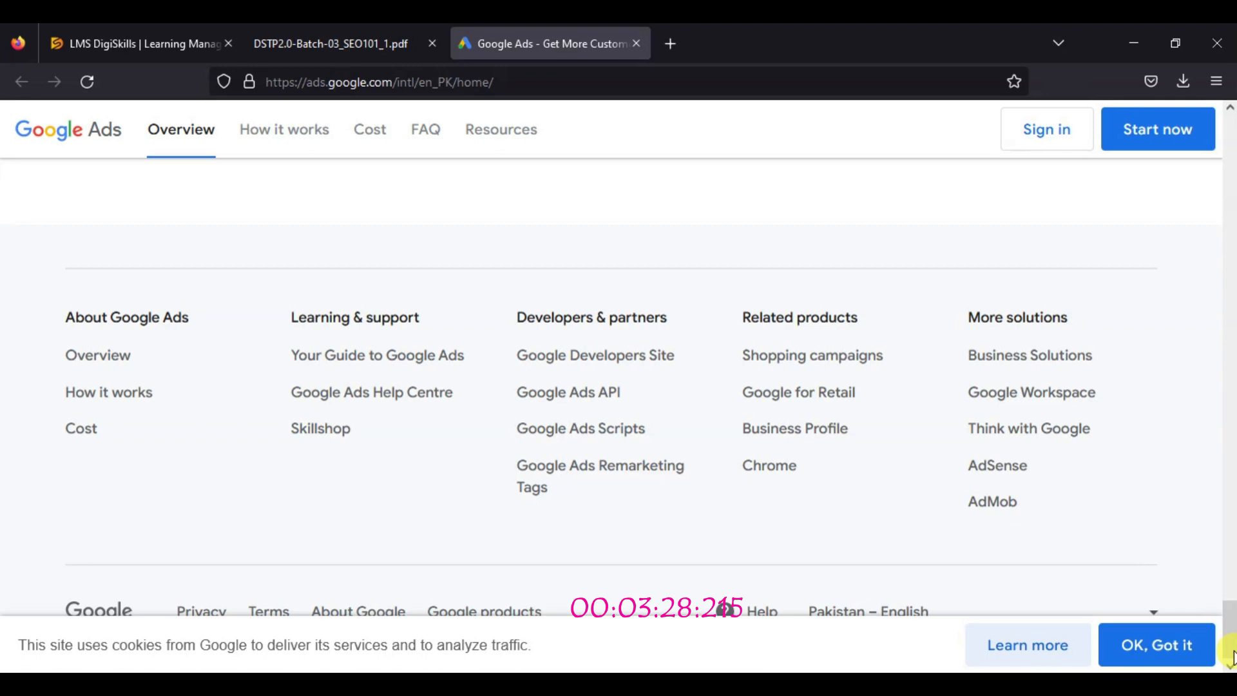
left_click(1155, 643)
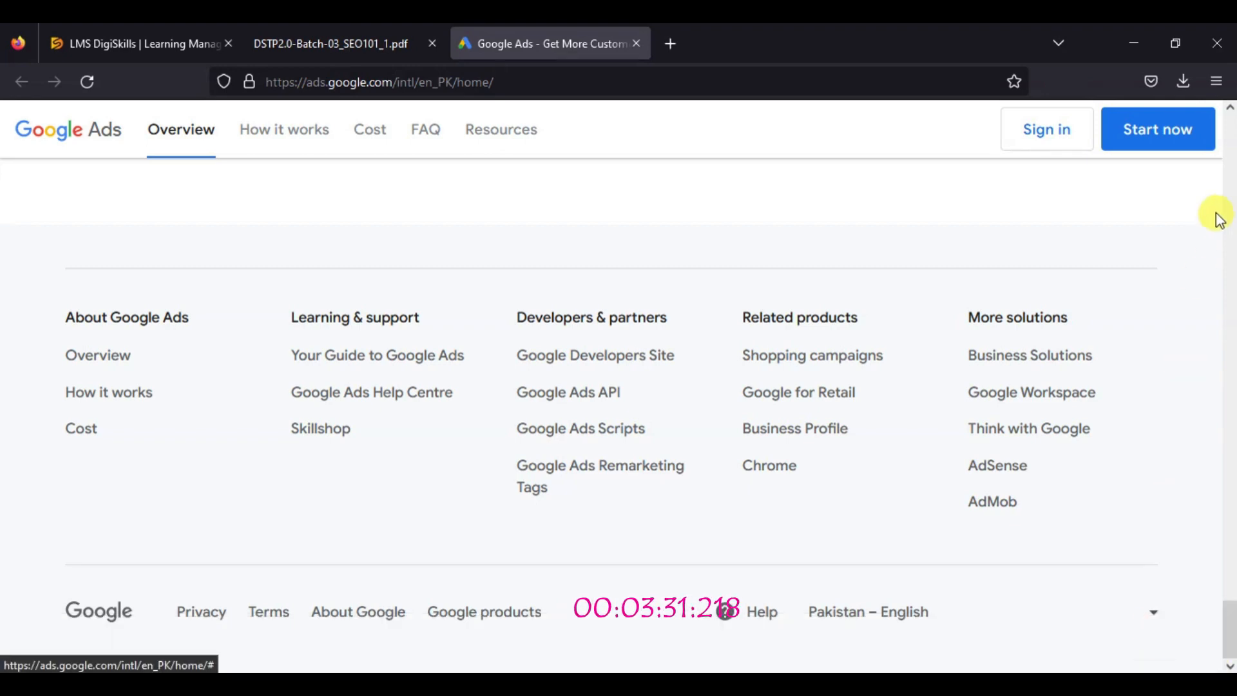
Start signing in to Google Ads, enter the account's e-mail address and continue to the password page
left_click(1230, 132)
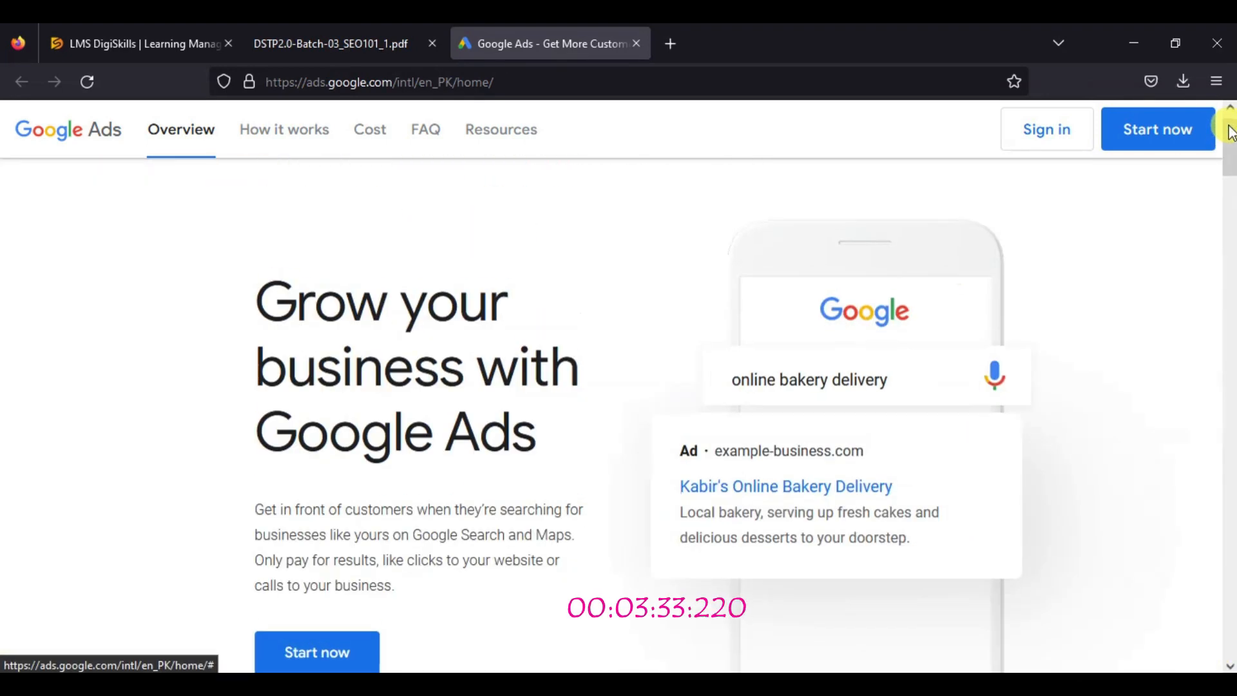
left_click(1051, 134)
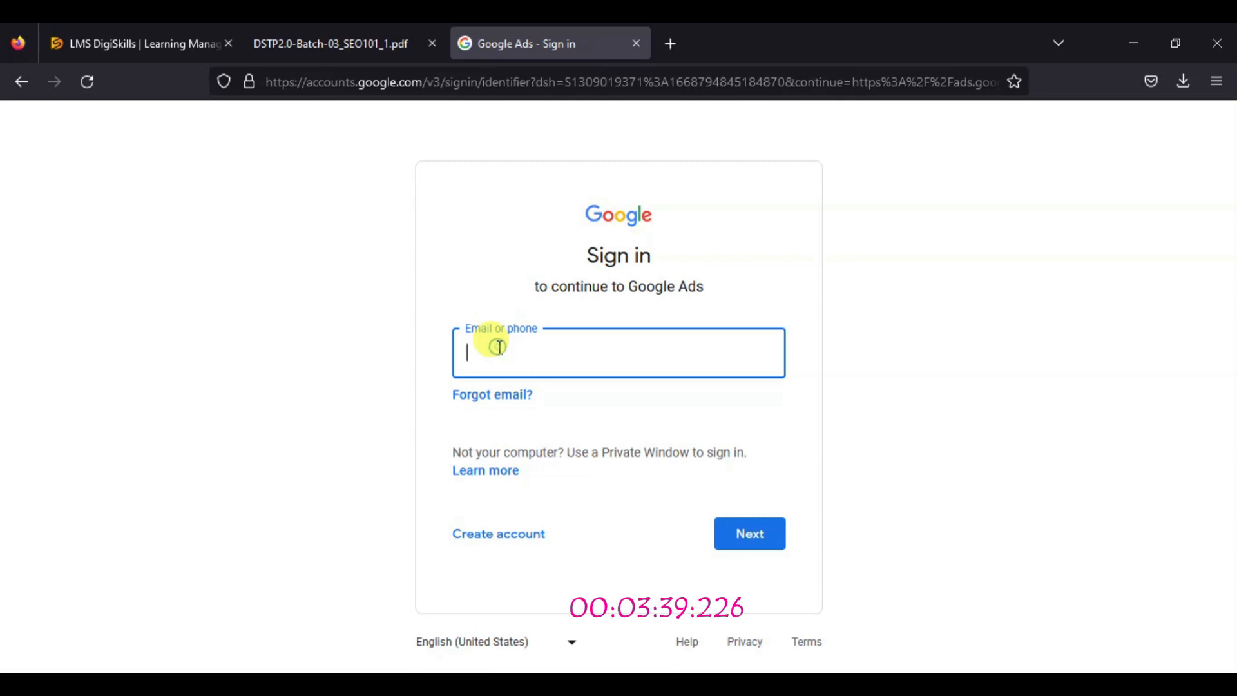
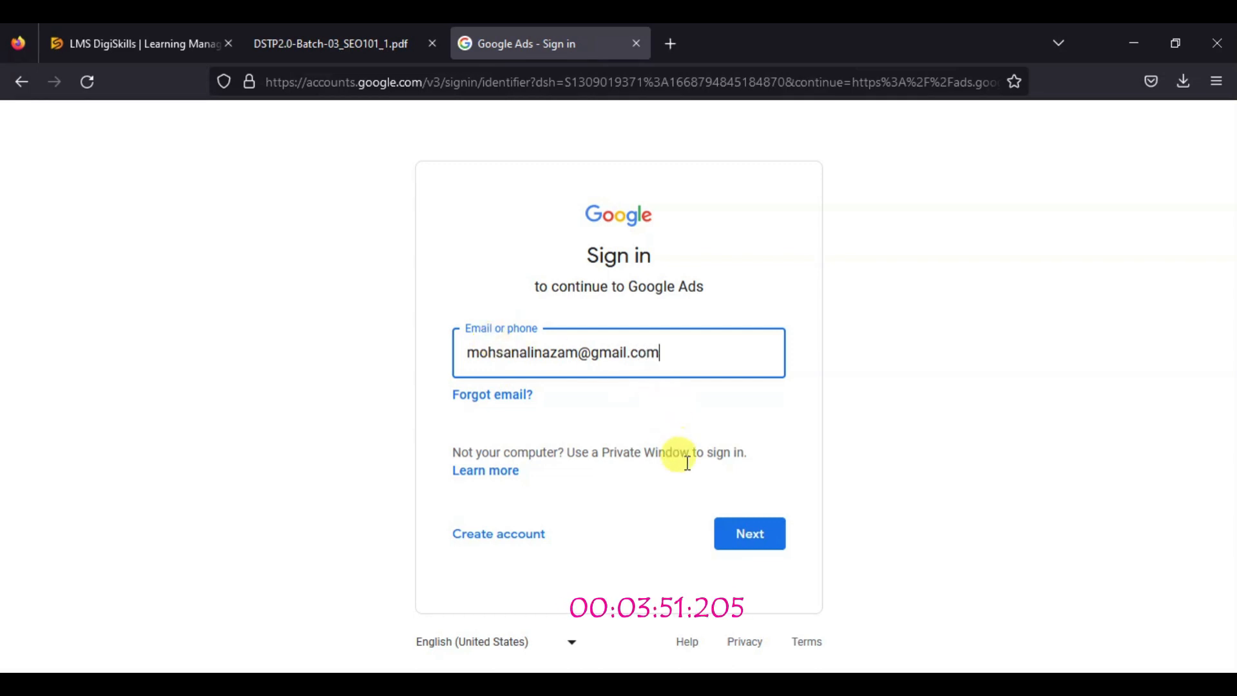
left_click(733, 529)
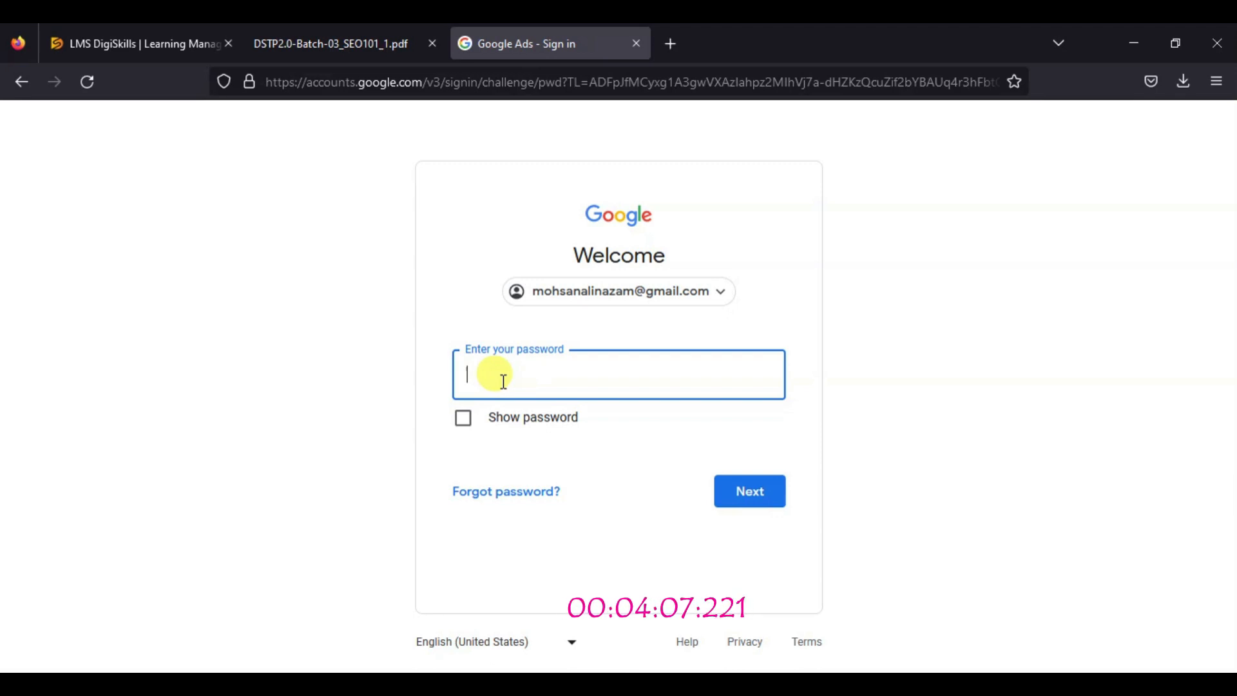
Enter the account password and finish signing in to Google Ads
type("•••••")
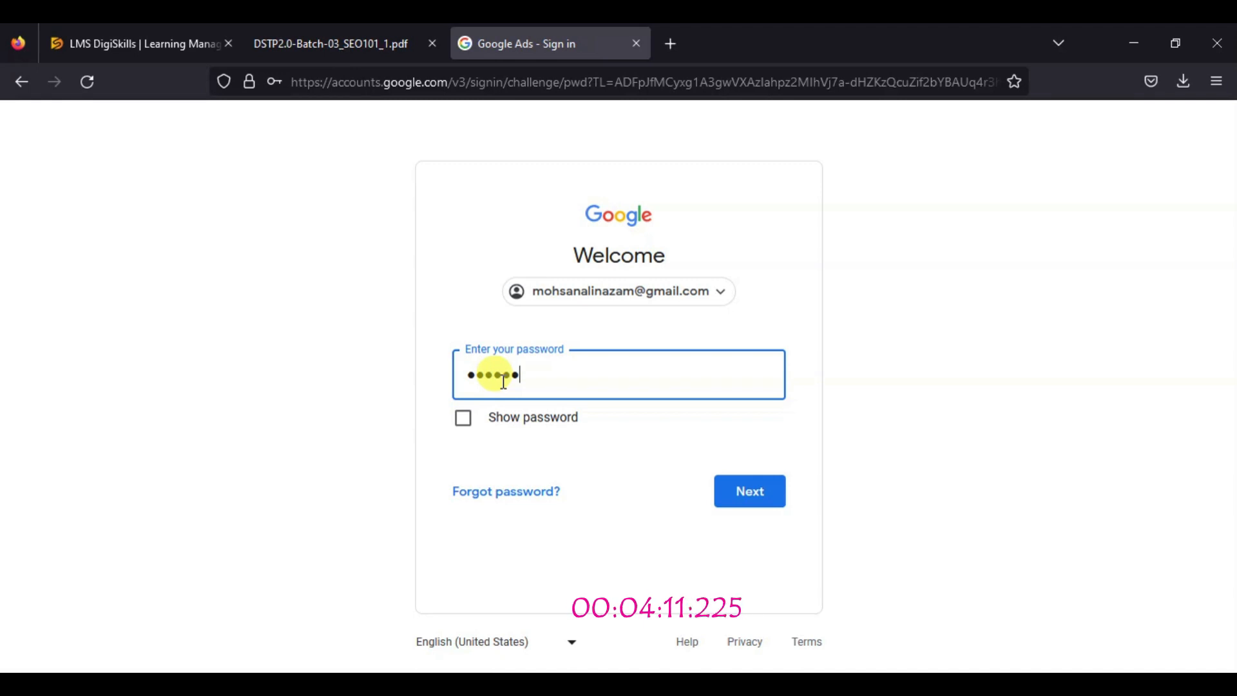
type("••••••")
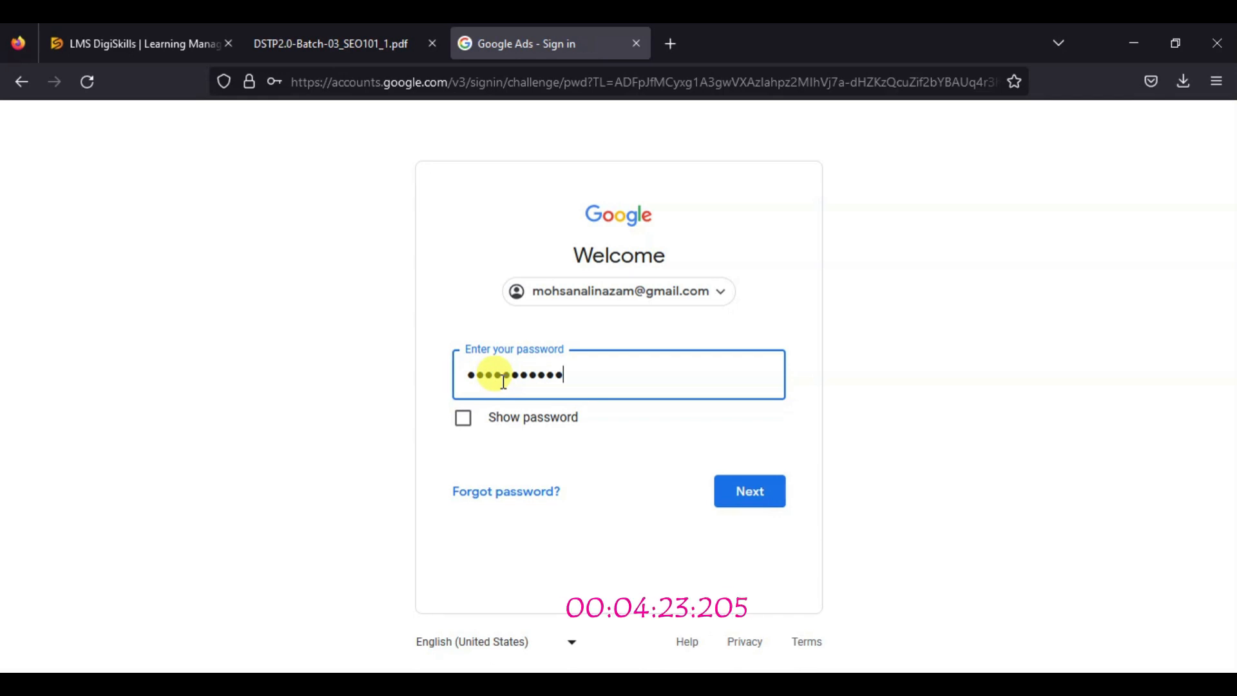
type("•")
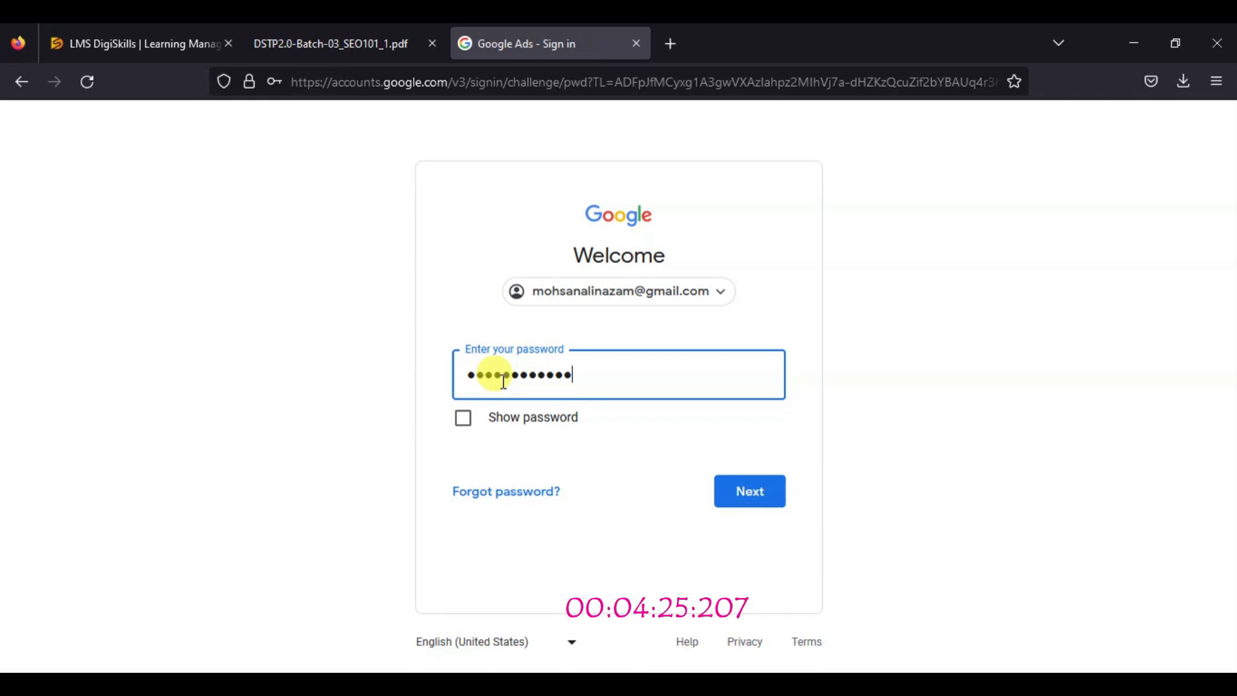
type("•")
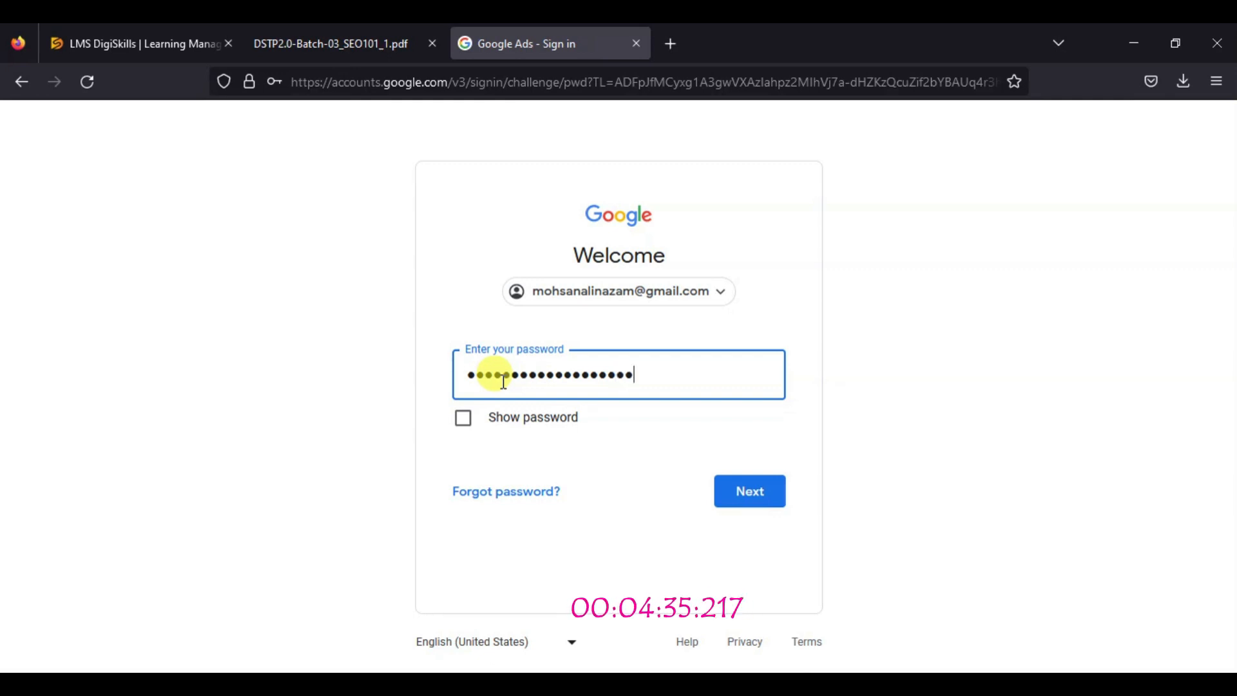
left_click(751, 495)
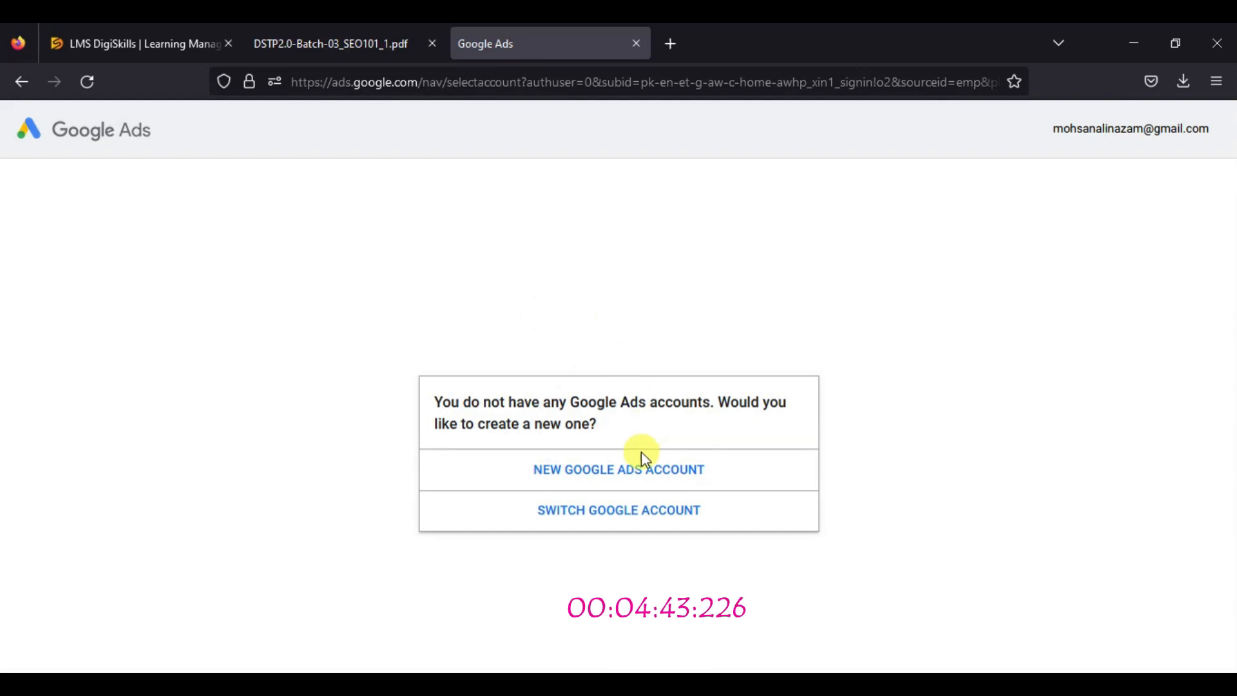
Start a new Google Ads account and switch its setup to Expert Mode
left_click(618, 476)
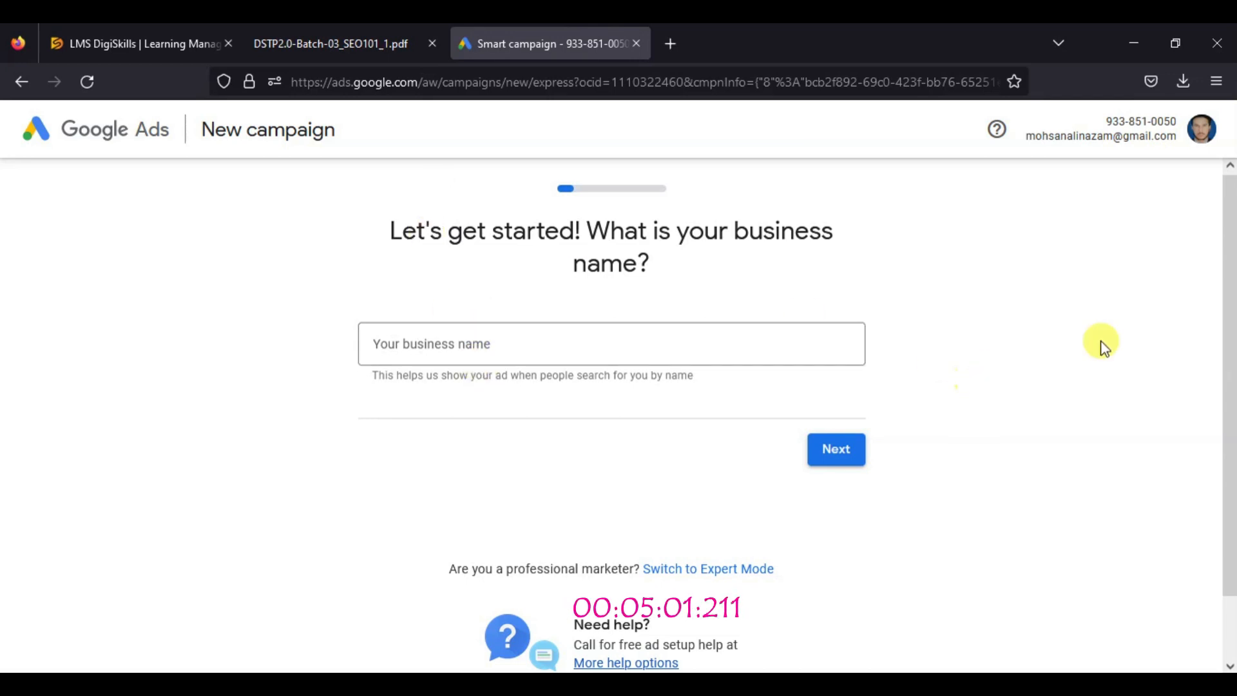
left_click_drag(1229, 345, 1231, 445)
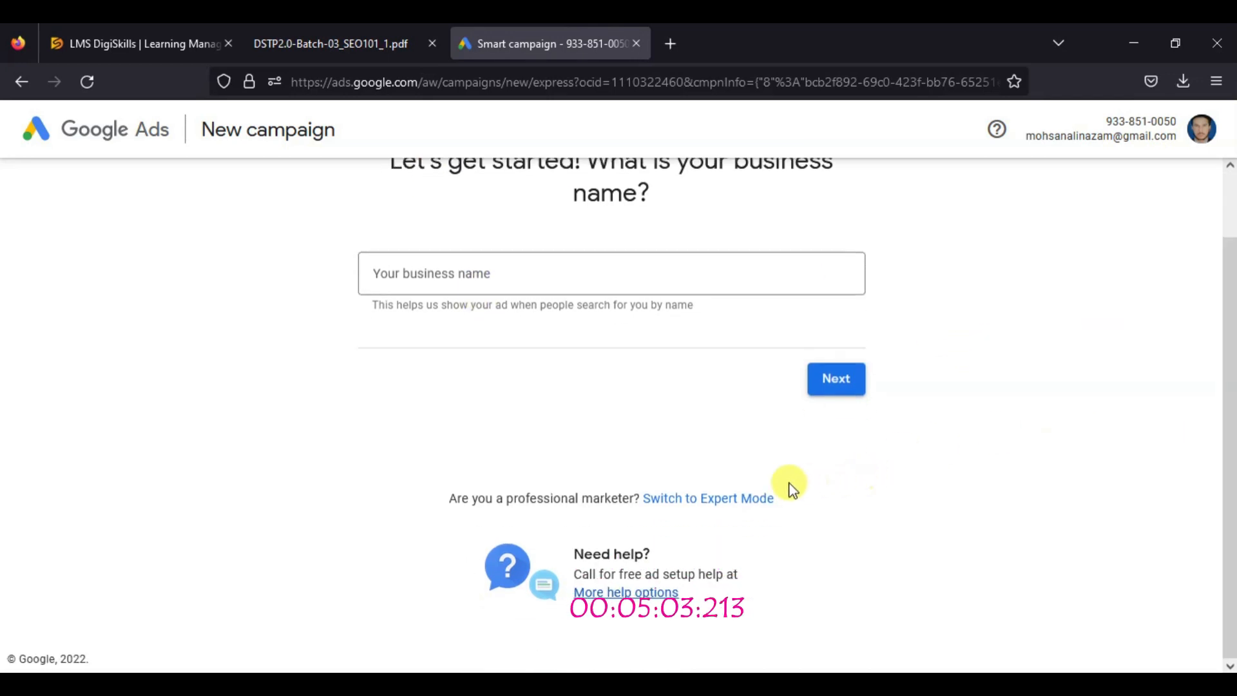
triple_click(551, 497)
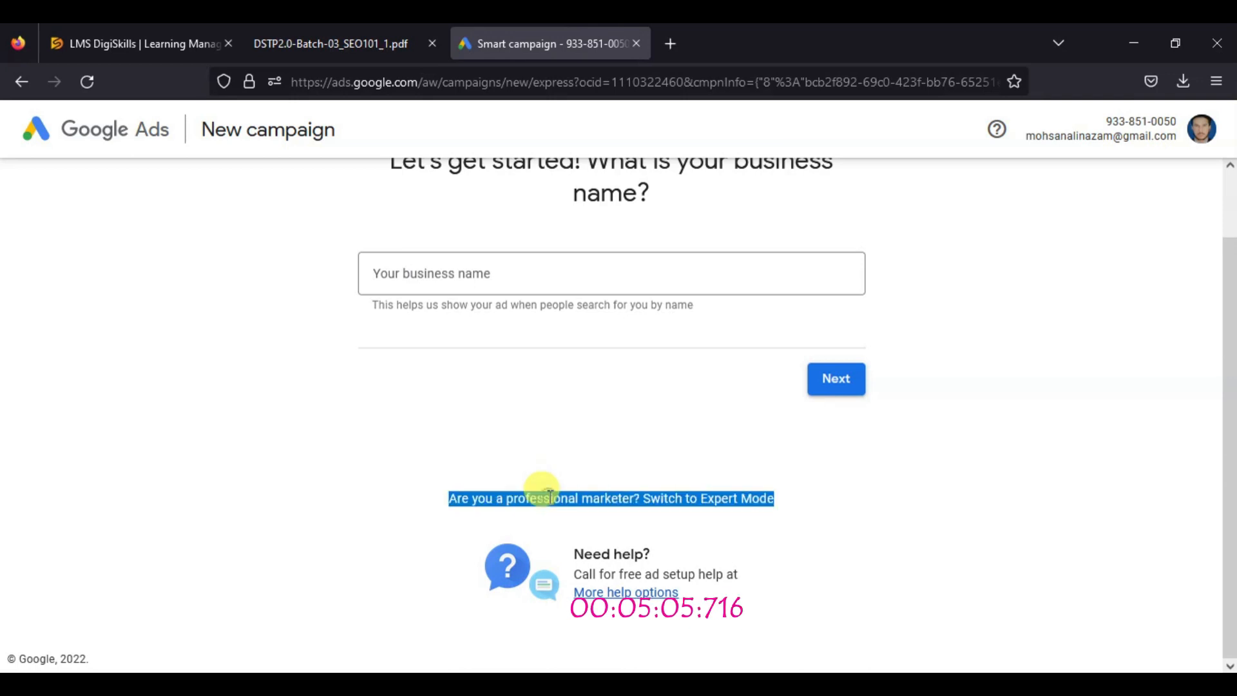
left_click(716, 520)
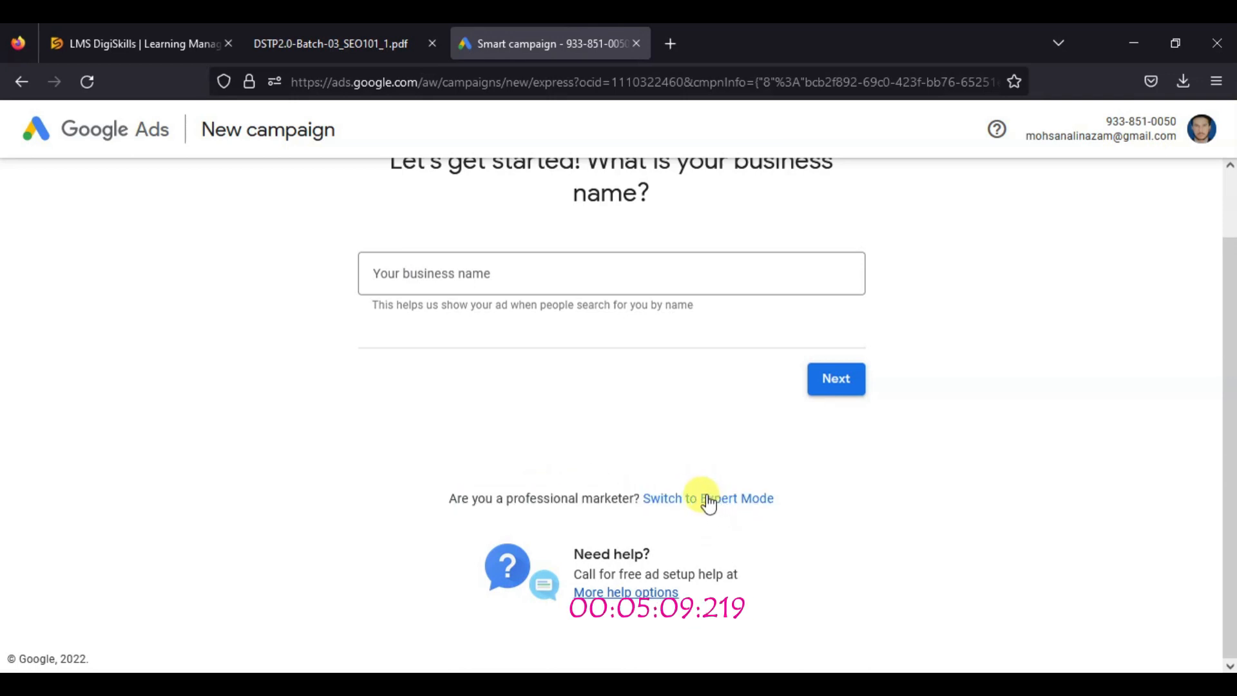
left_click(708, 500)
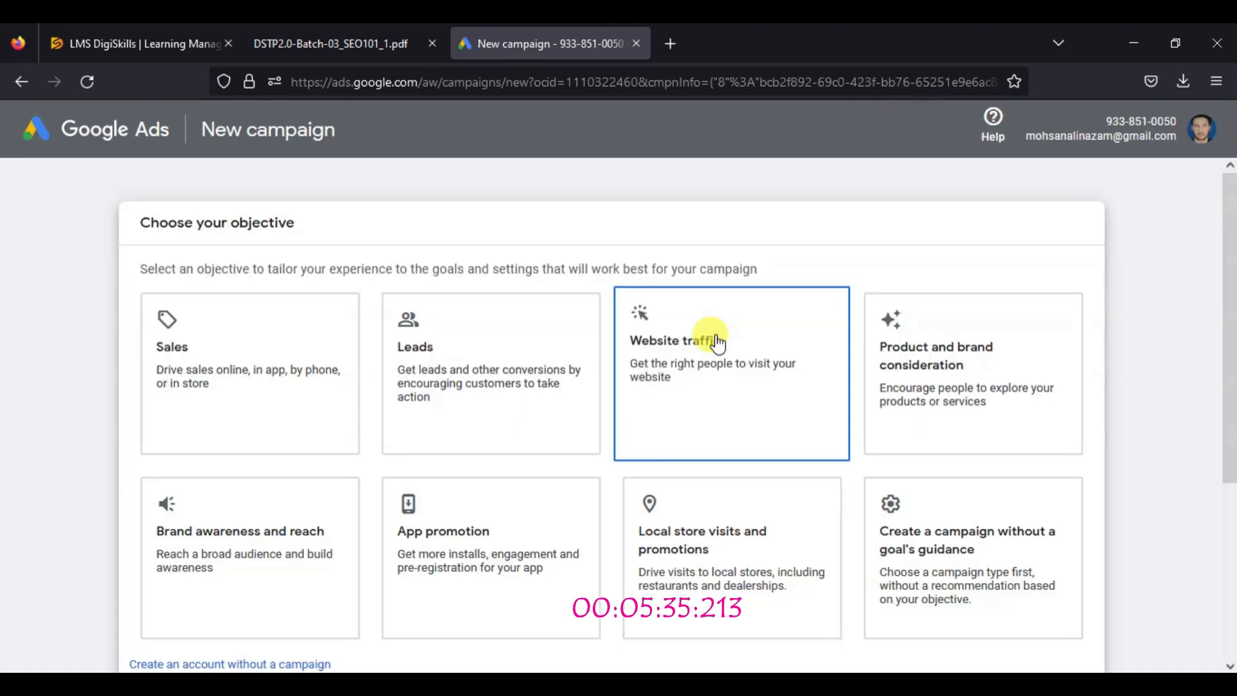
Skip the campaign objectives and choose to create an account without a campaign
left_click_drag(1231, 314, 1231, 529)
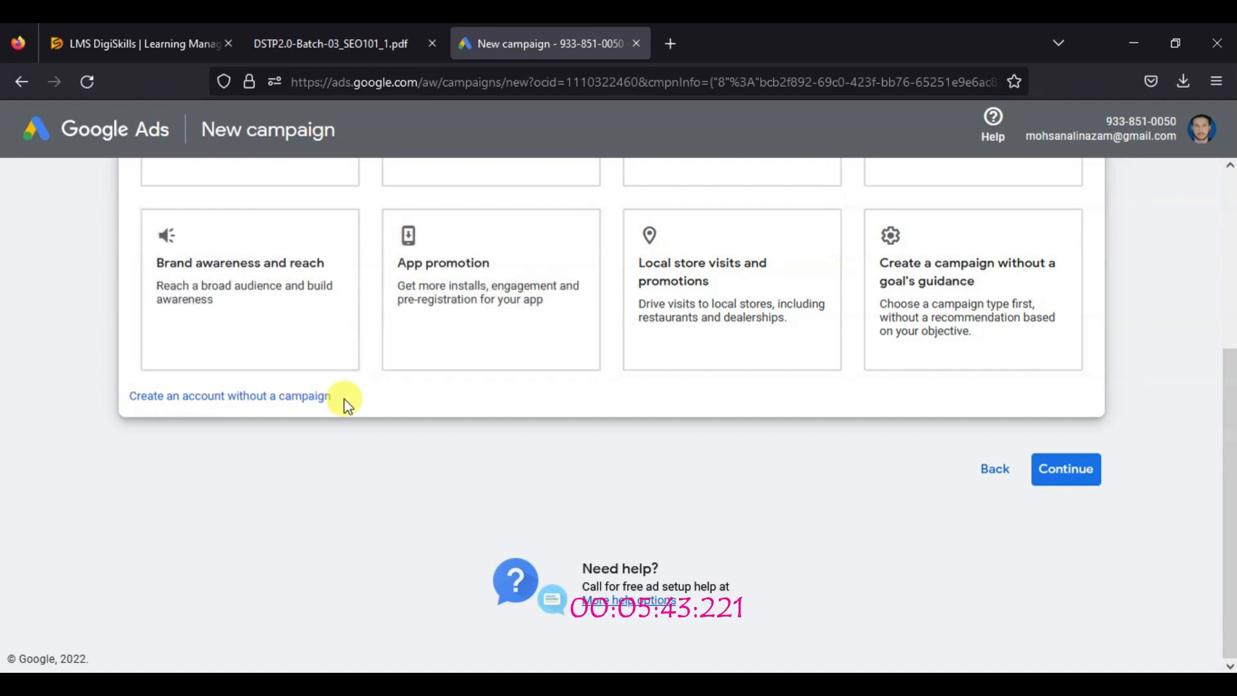
left_click_drag(337, 399, 326, 399)
left_click_drag(167, 414, 121, 408)
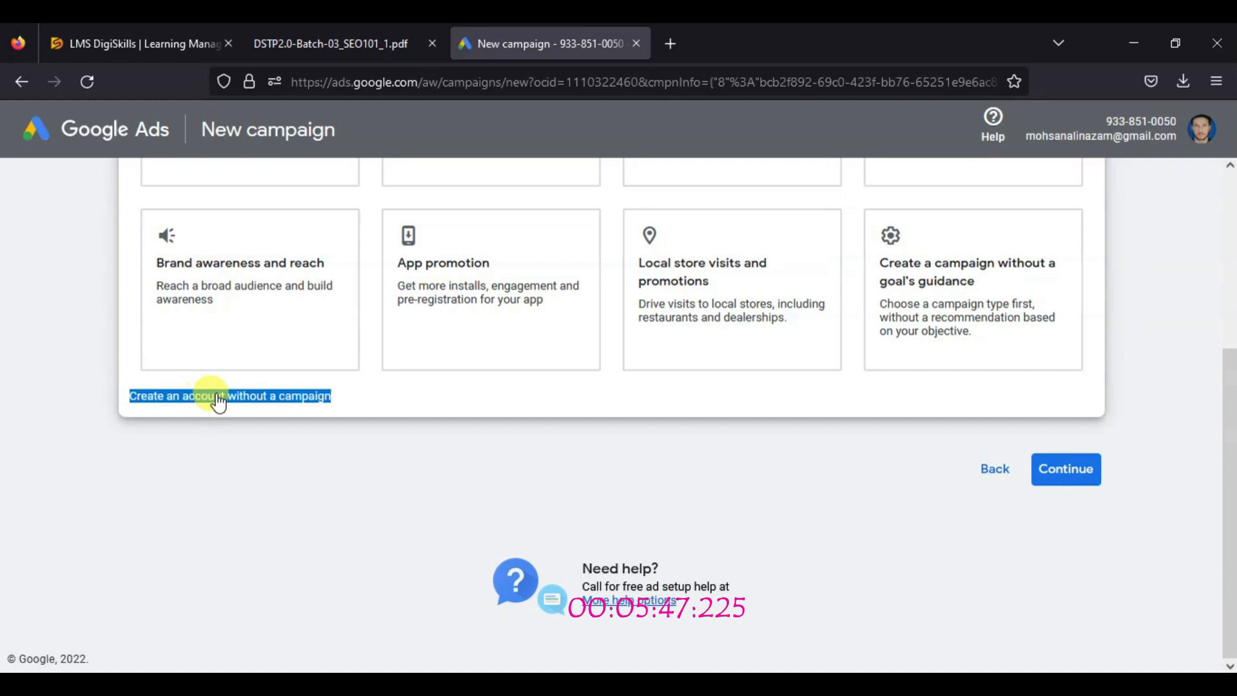
left_click(235, 420)
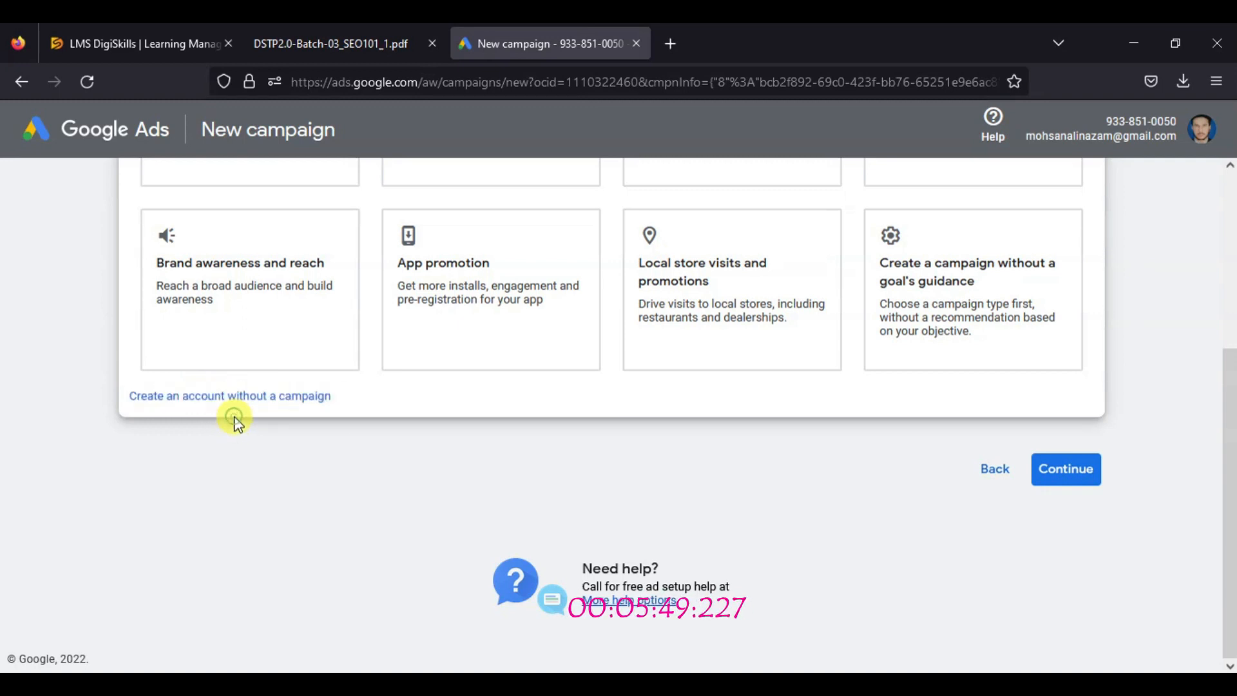
left_click(233, 406)
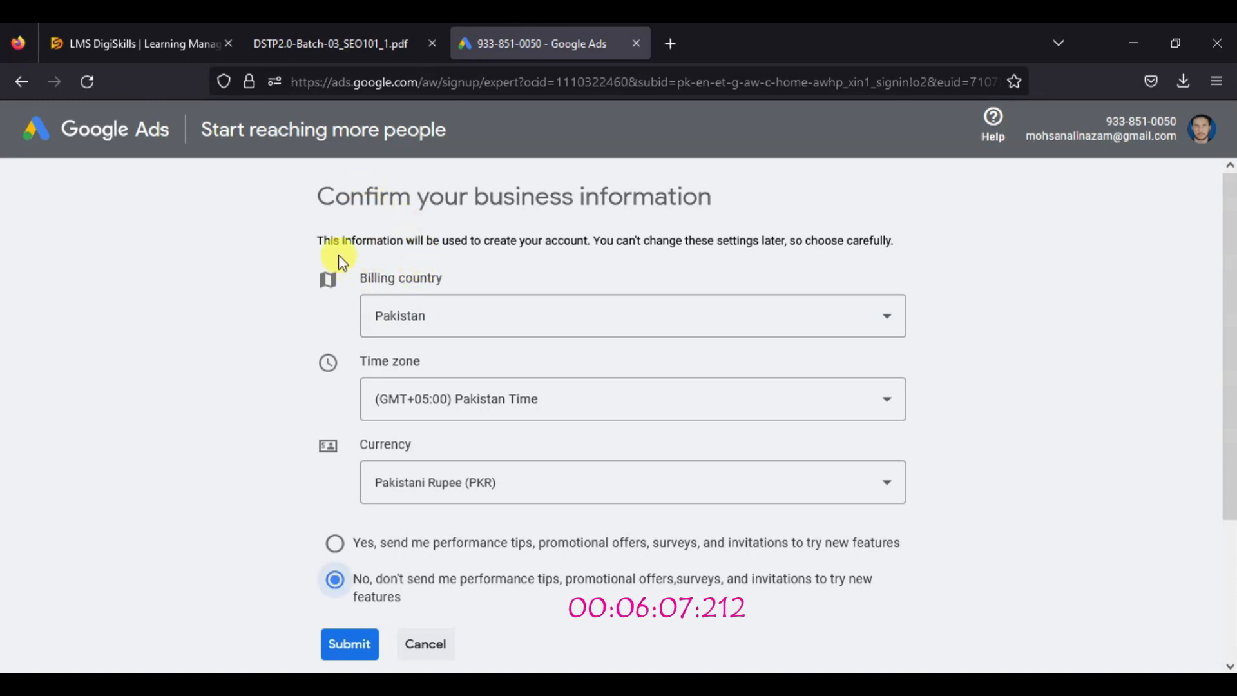
Check the business information, keep Pakistan as billing country, decline performance tips and promotional offers, and submit the form
triple_click(323, 240)
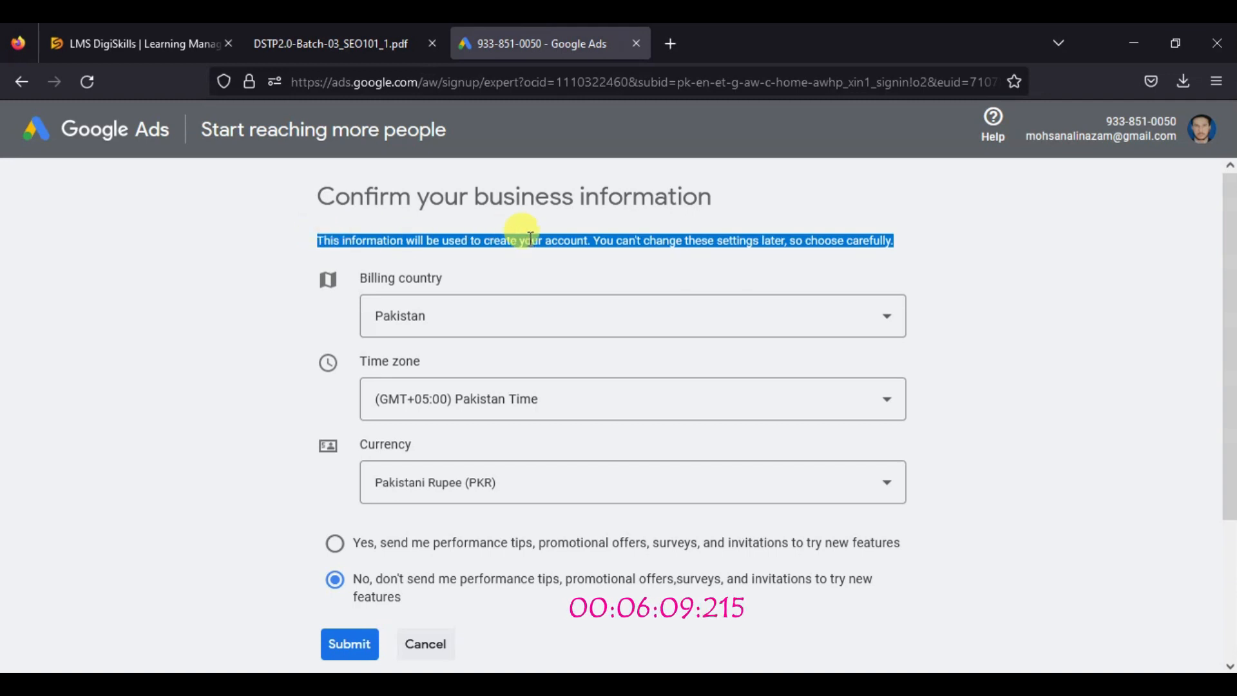
left_click(640, 236)
left_click(462, 323)
left_click(462, 326)
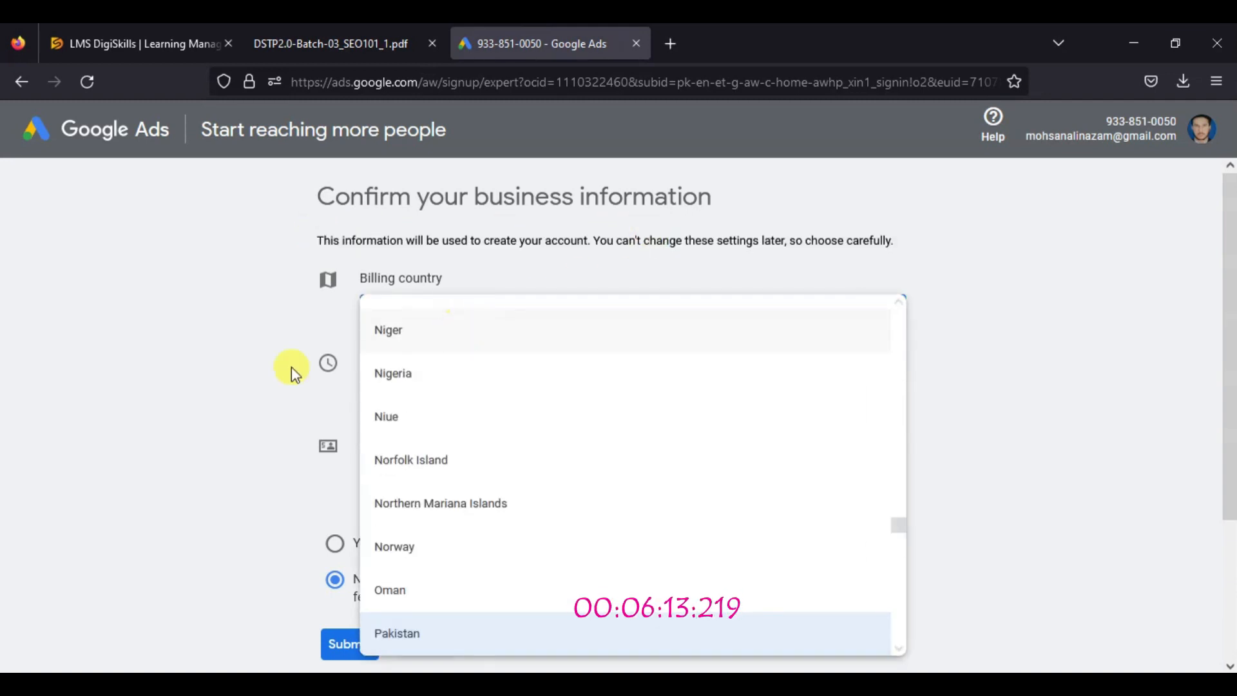
left_click(219, 361)
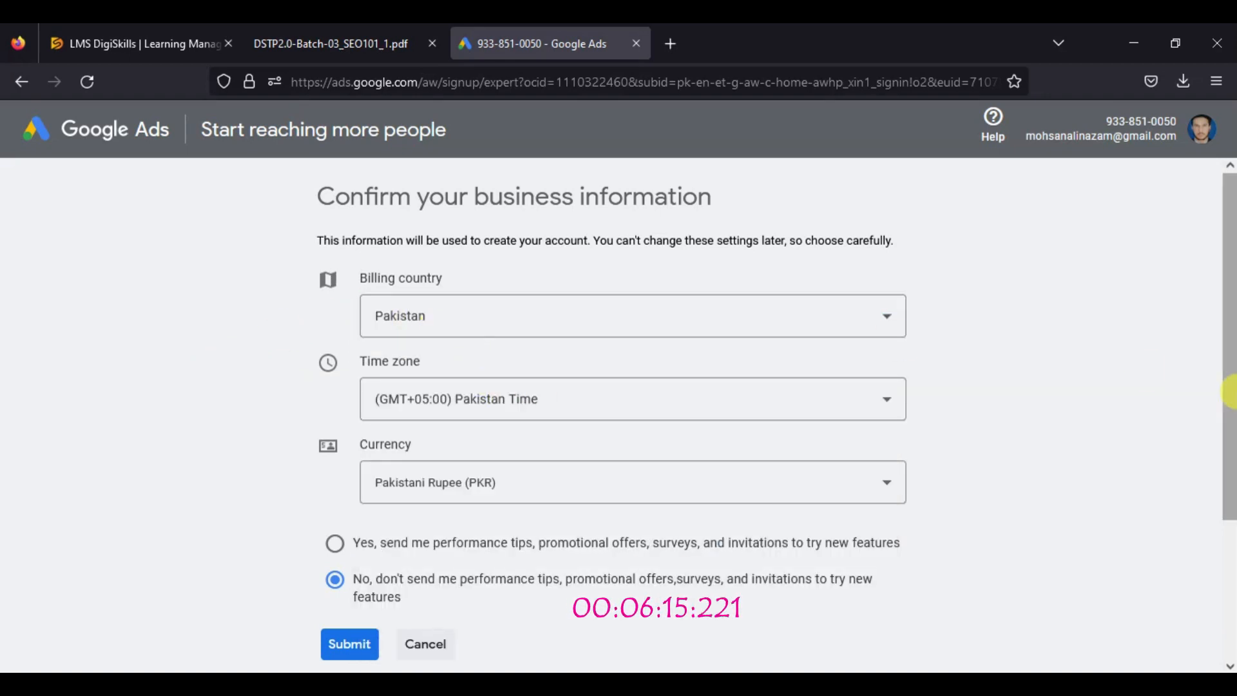
scroll(1231, 391, "down", 3)
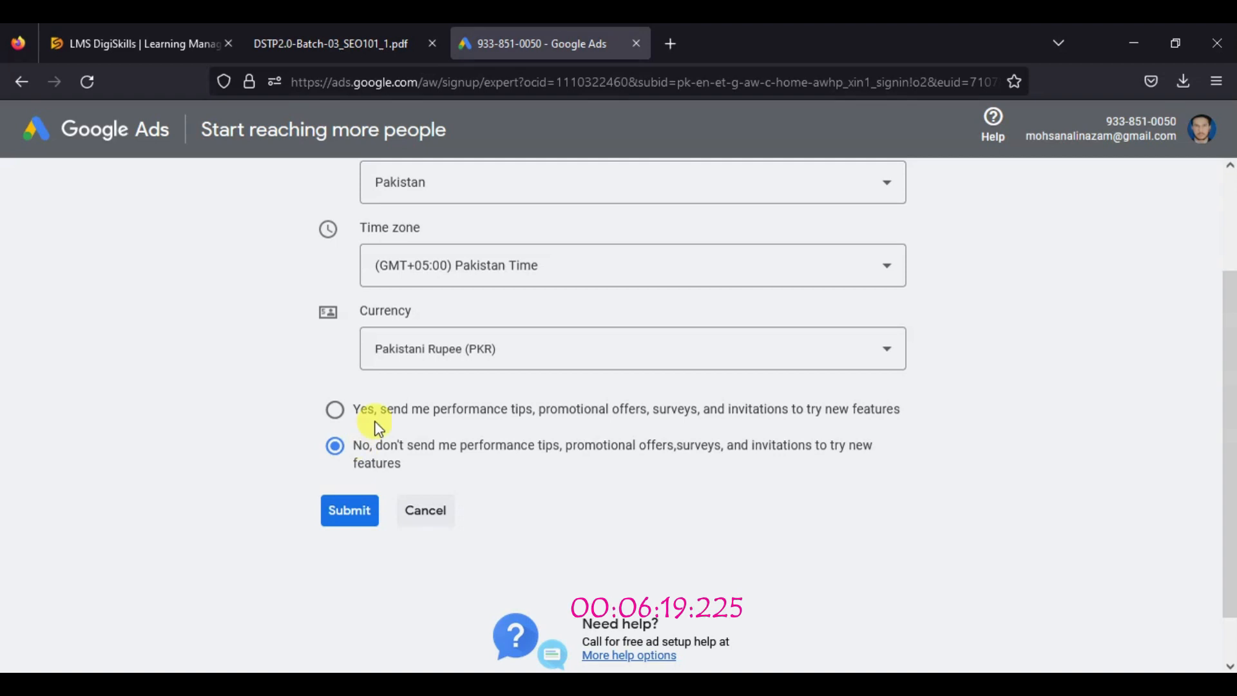
left_click(403, 445)
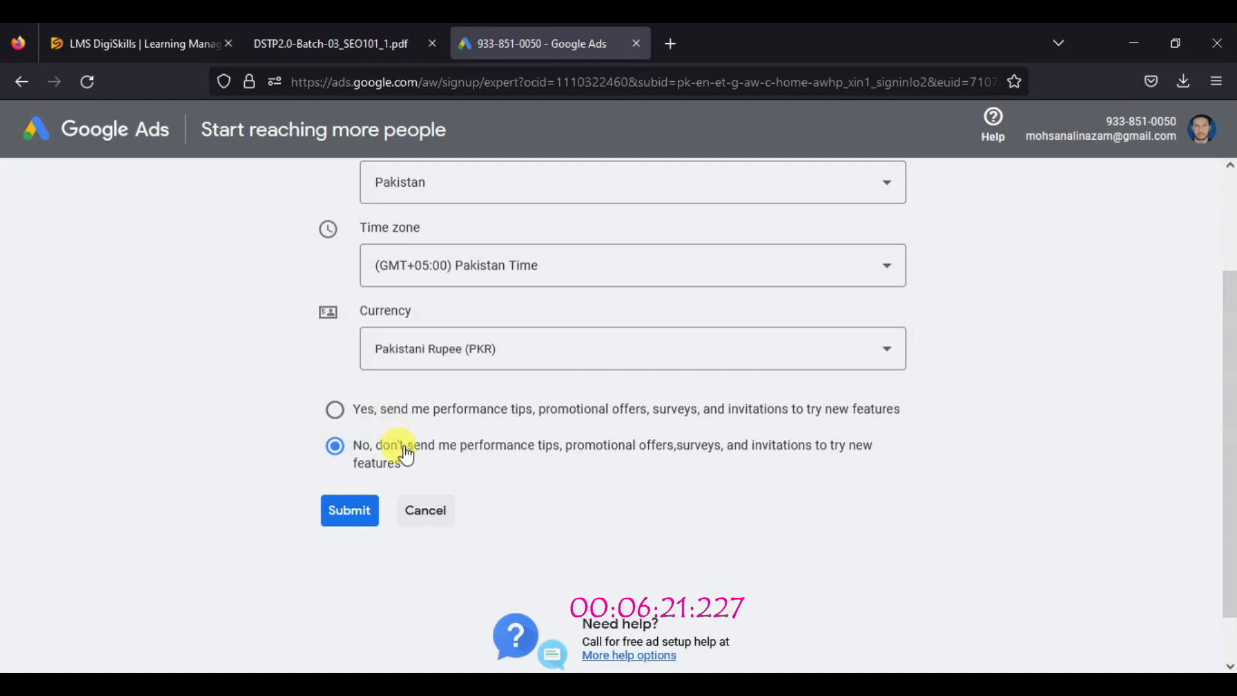
left_click(348, 513)
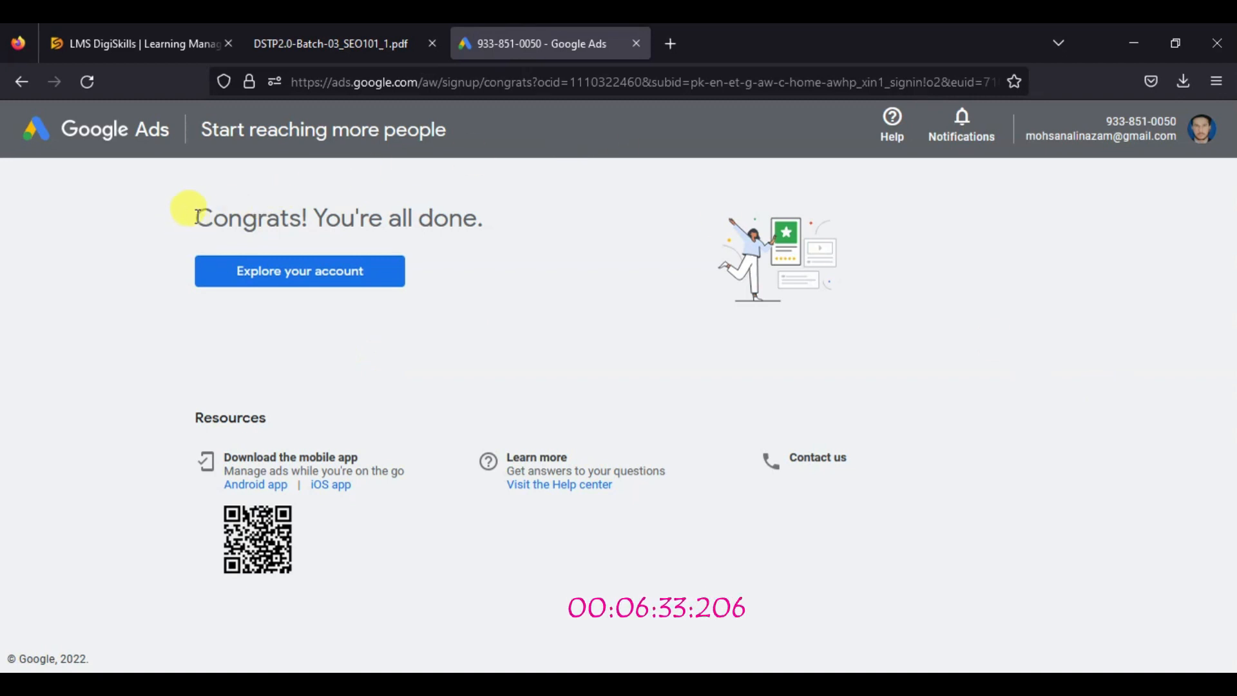
Read the sign-up confirmation and open the new account to explore it
left_click_drag(196, 216, 490, 222)
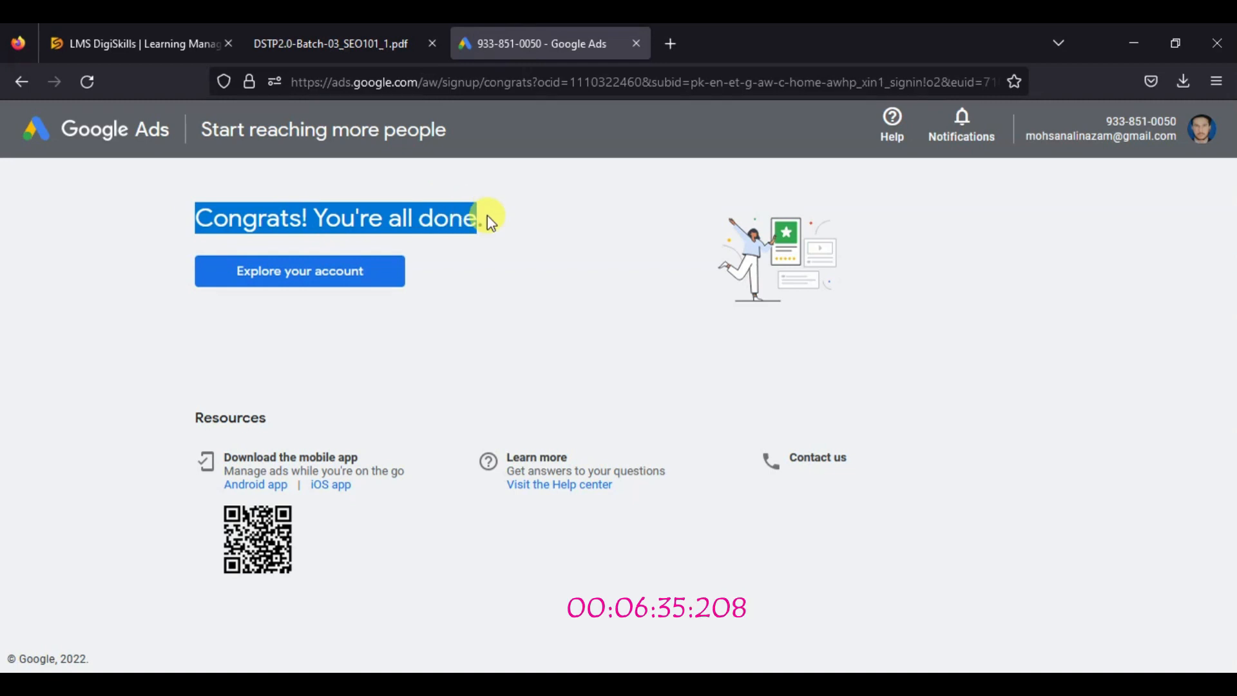
left_click(502, 217)
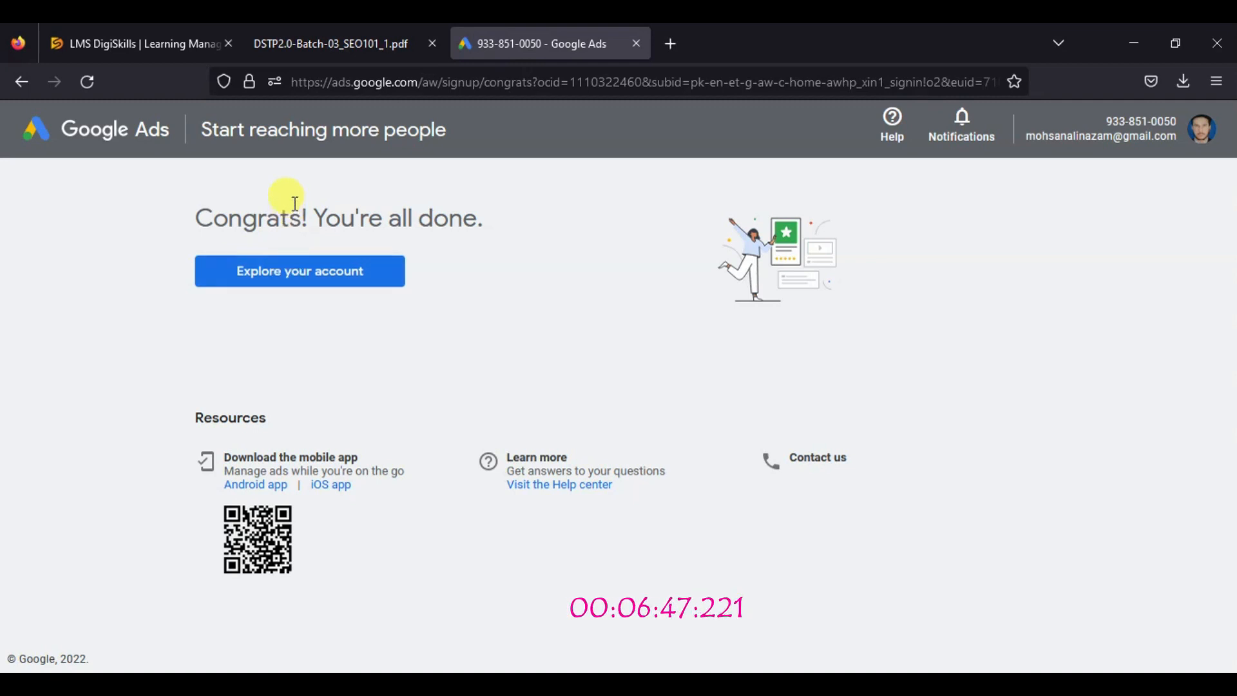
left_click(301, 276)
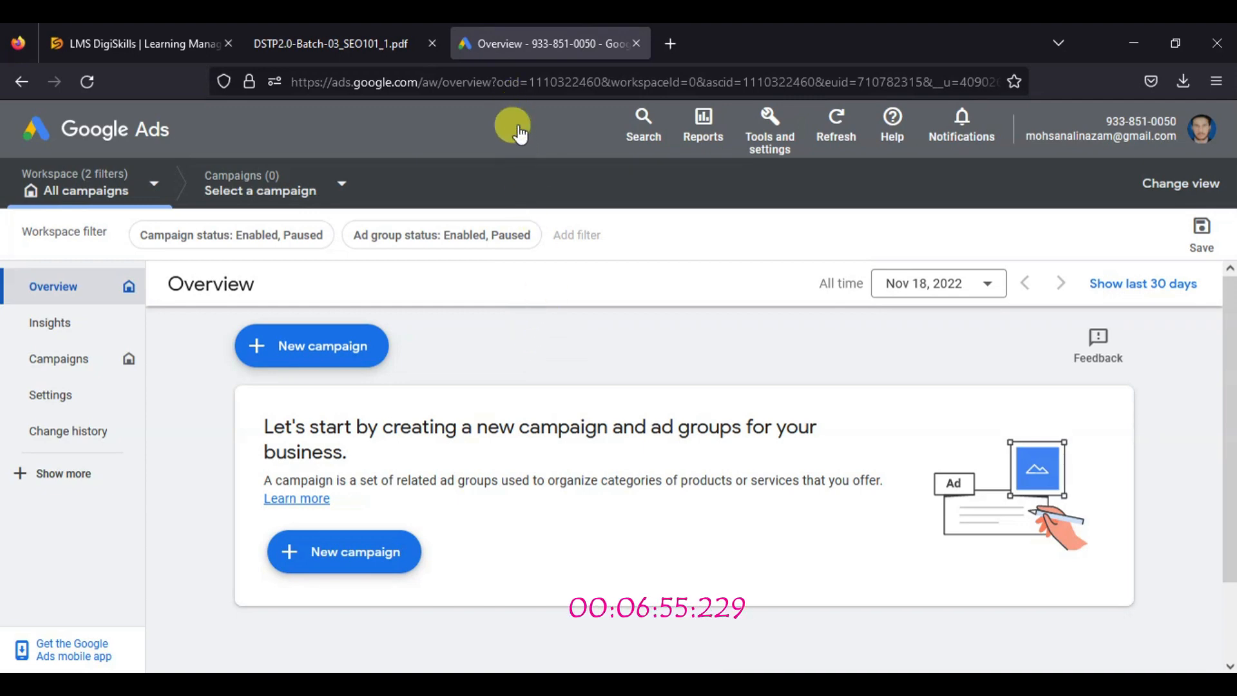
Switch to the exercise PDF and reread the first instruction of Task 1 about sign-up and the Keyword Planner tool
left_click(387, 43)
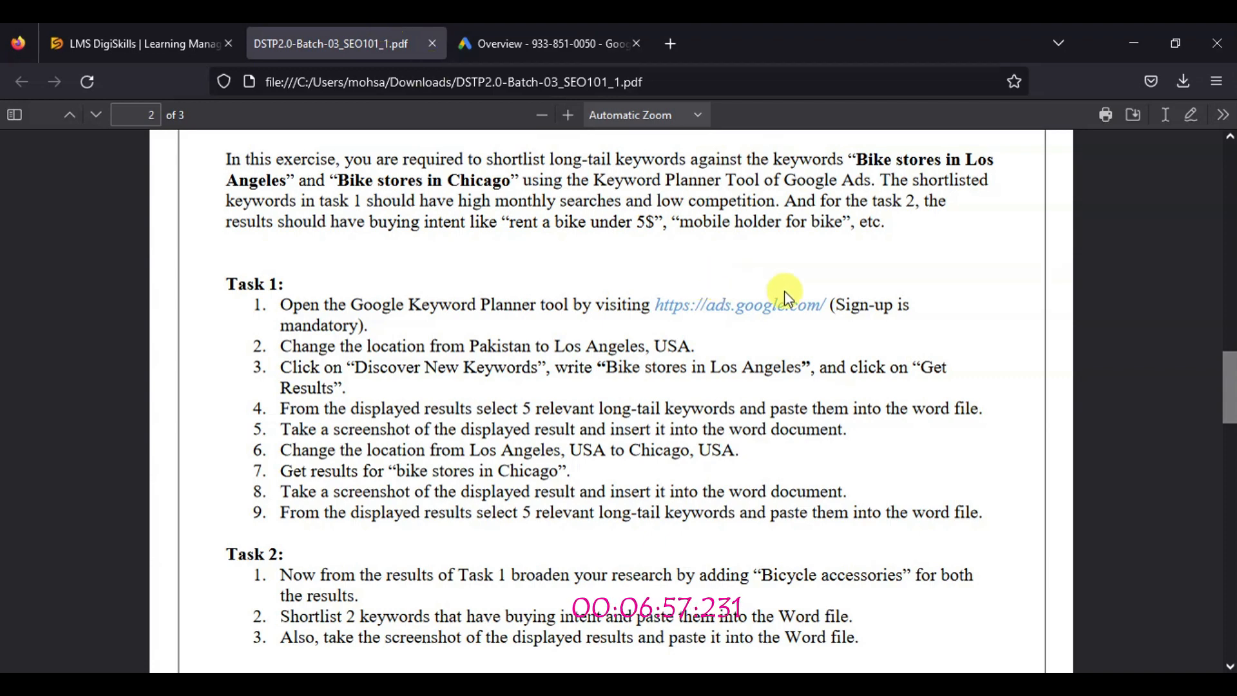
left_click_drag(836, 305, 905, 310)
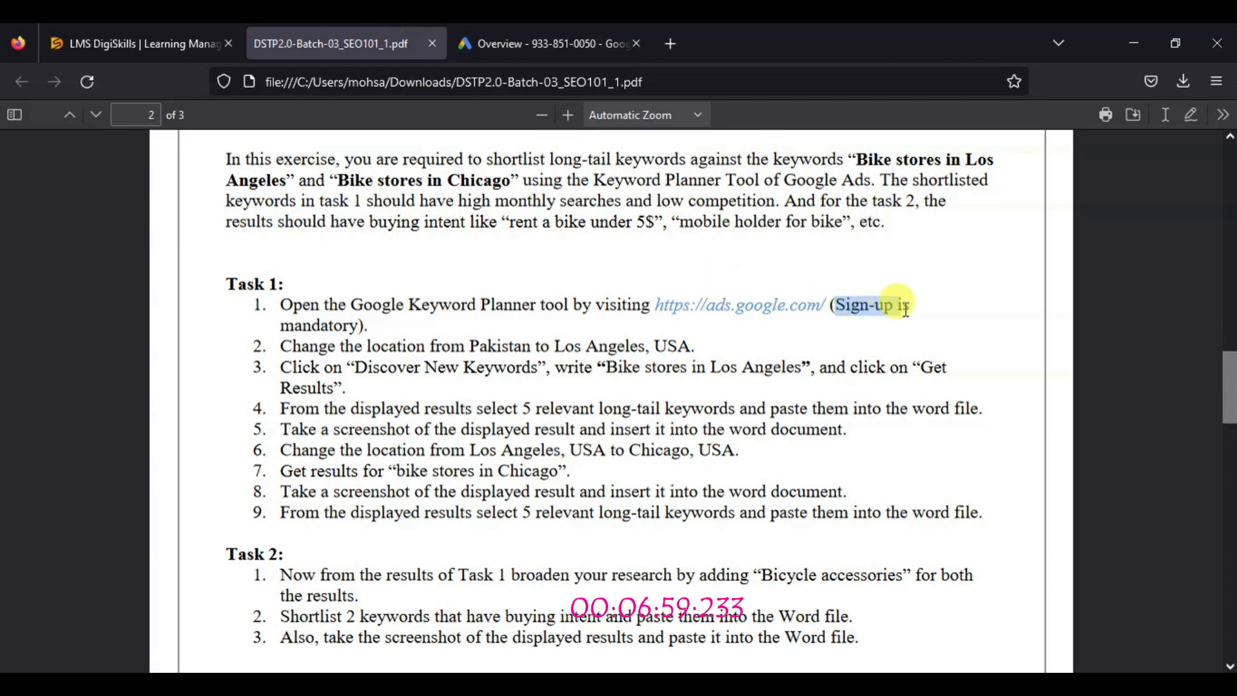
left_click(306, 323)
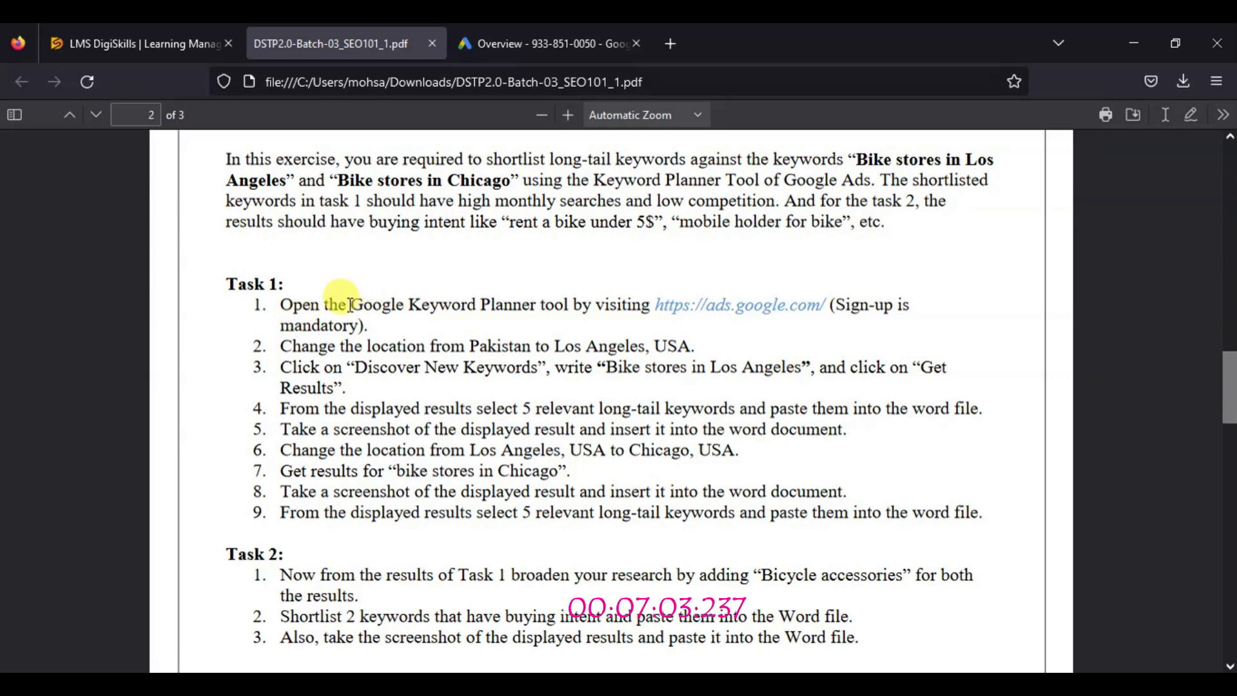
left_click_drag(350, 305, 367, 306)
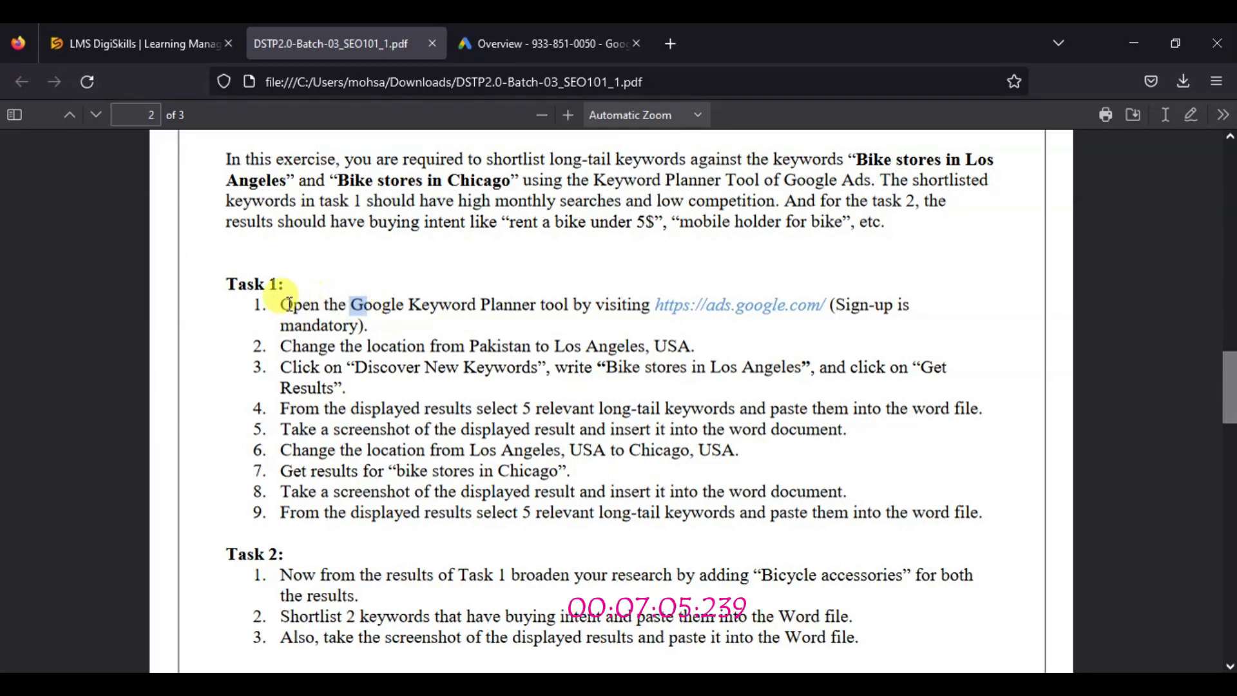
left_click_drag(286, 304, 574, 304)
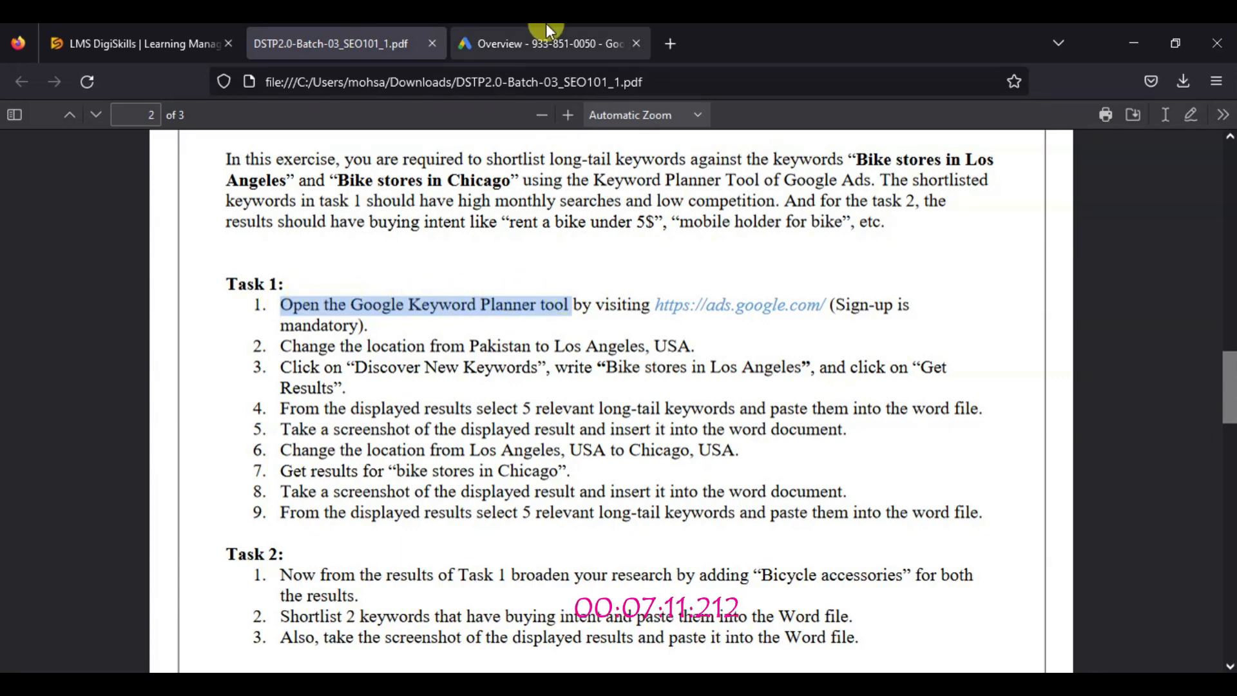
Return to Google Ads, open Keyword Planner and start Discover new keywords, checking the instruction in the PDF
left_click(546, 43)
left_click(90, 279)
left_click(326, 43)
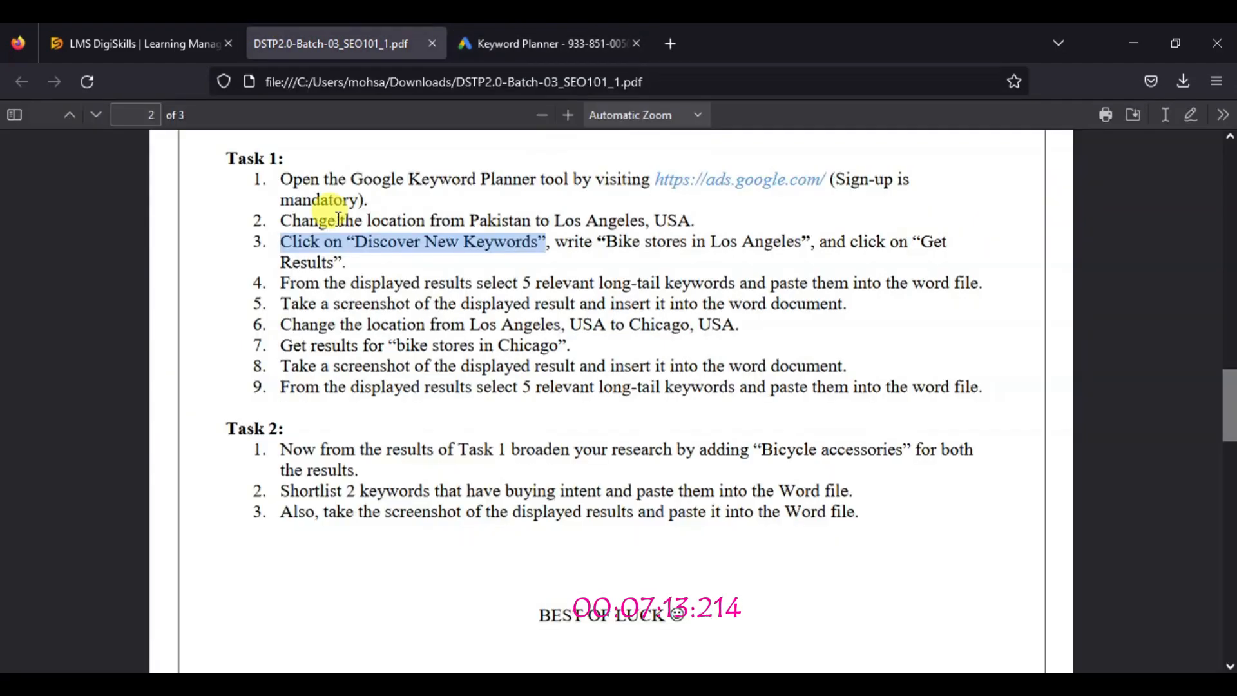
left_click(544, 43)
left_click(237, 376)
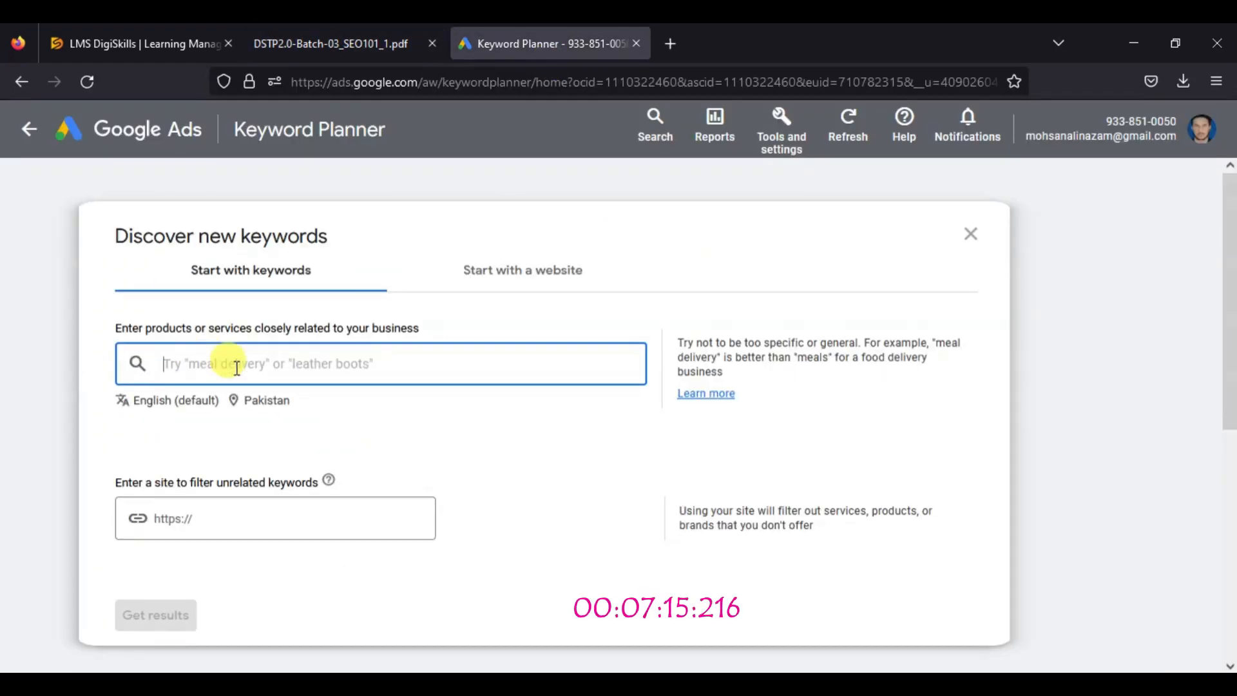
Check the second instruction of Task 1 in the PDF and open the location settings of Discover new keywords
left_click(331, 44)
left_click_drag(279, 220, 700, 234)
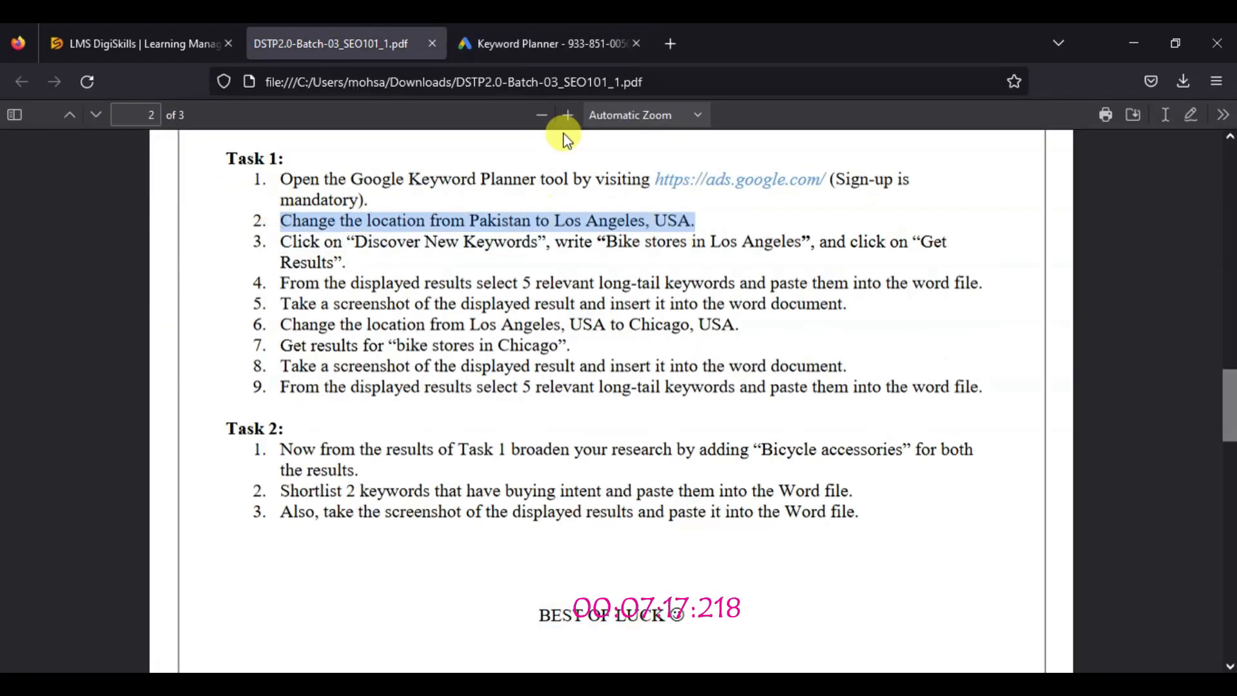
left_click(578, 45)
scroll(1227, 406, "down", 3)
scroll(1227, 419, "down", 2)
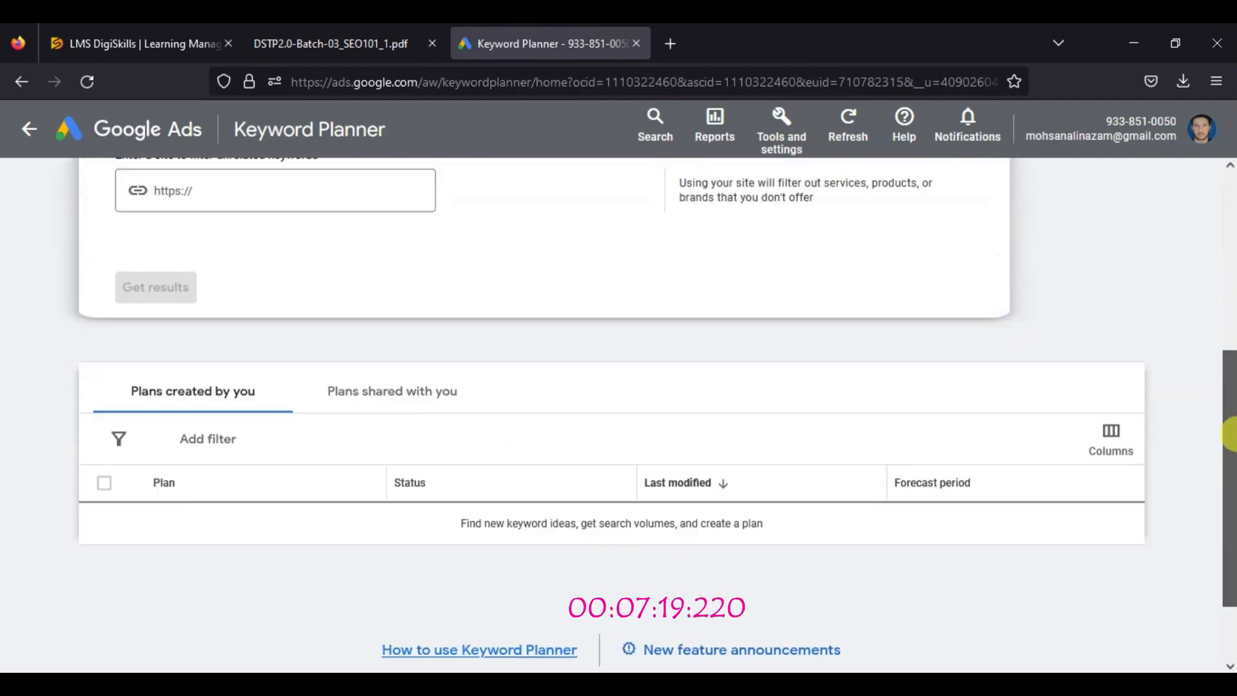
scroll(1226, 428, "up", 5)
left_click(237, 398)
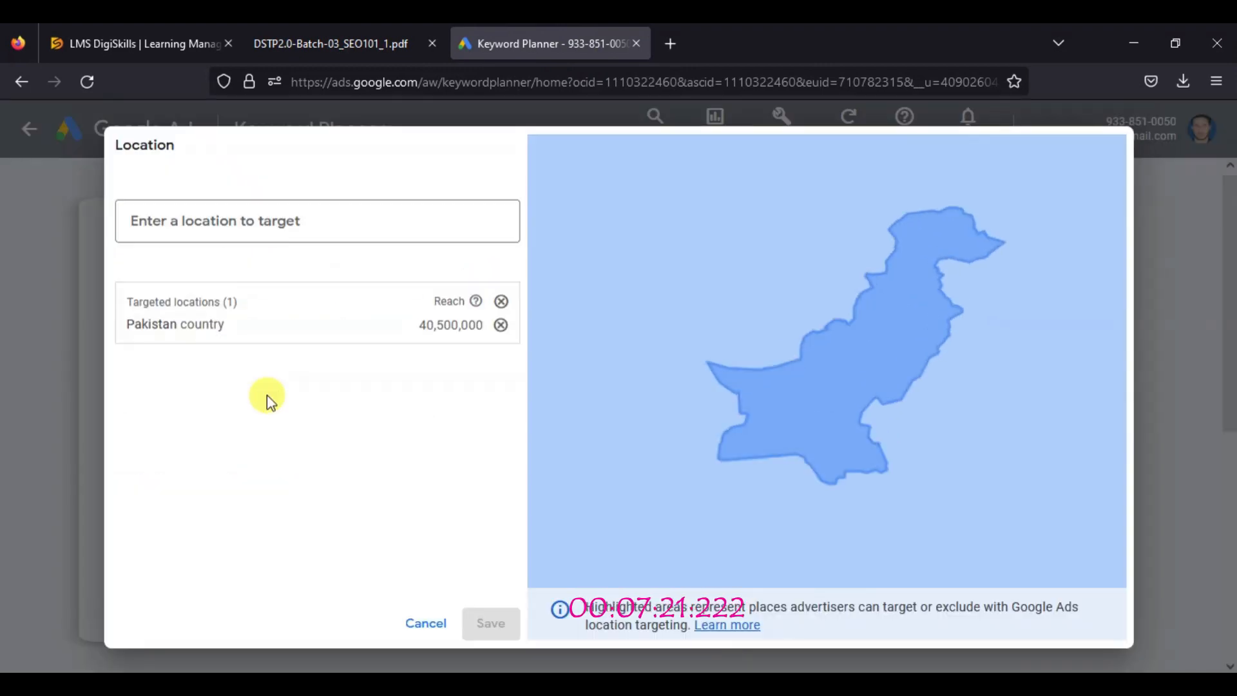
Copy "Los Angeles, USA" from the second instruction in the exercise PDF and enter it as the location to target in Keyword Planner
left_click(316, 33)
left_click_drag(555, 222, 674, 222)
right_click(674, 222)
left_click(686, 240)
left_click(491, 44)
key("ctrl+v")
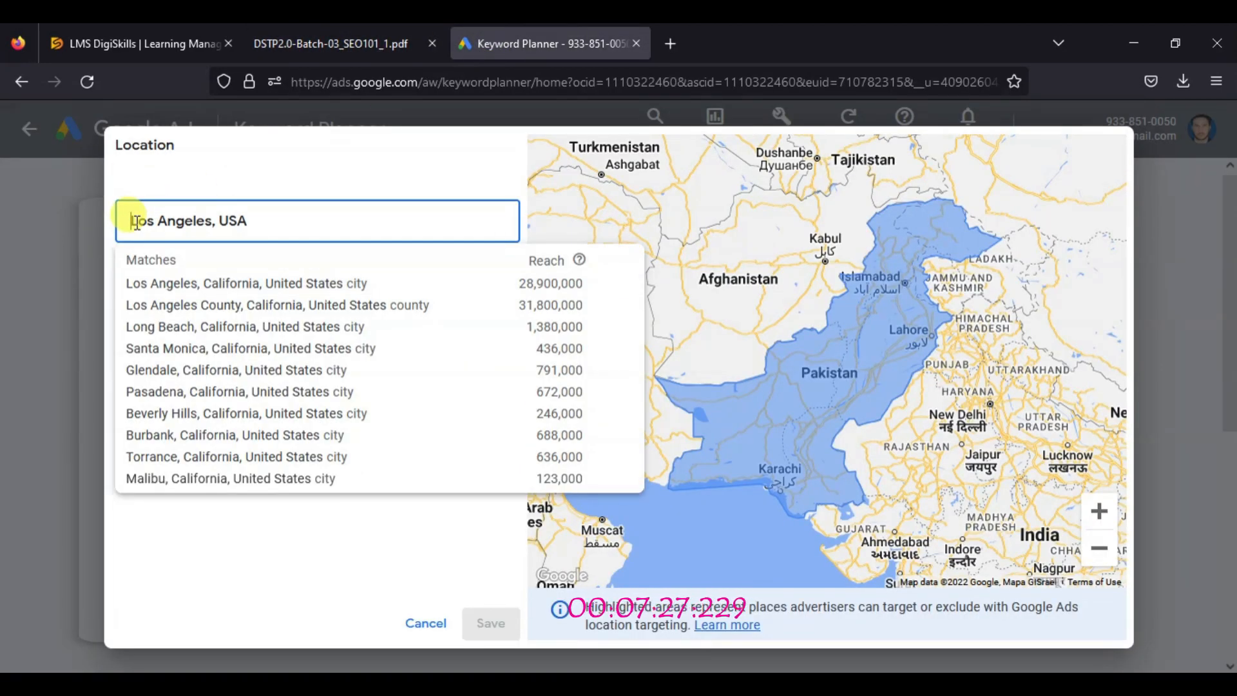
Target Los Angeles County, California, remove Pakistan from the targeted locations and save the location settings
left_click(331, 43)
left_click(538, 50)
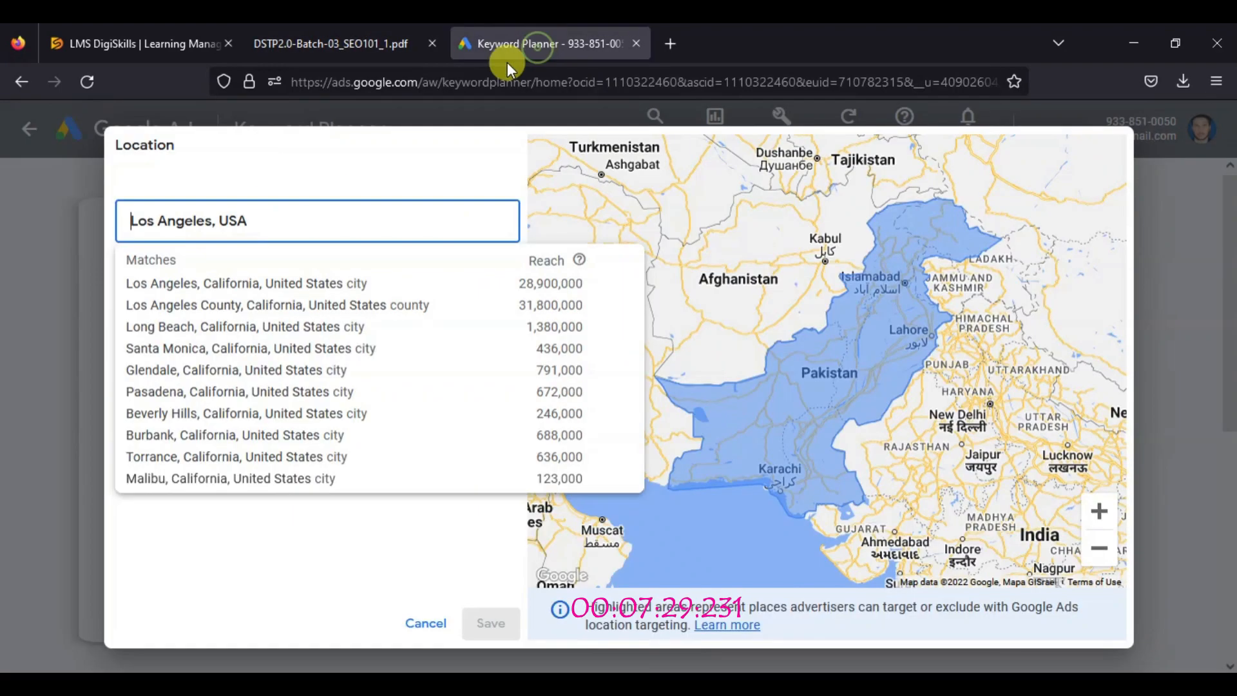
left_click_drag(515, 305, 582, 305)
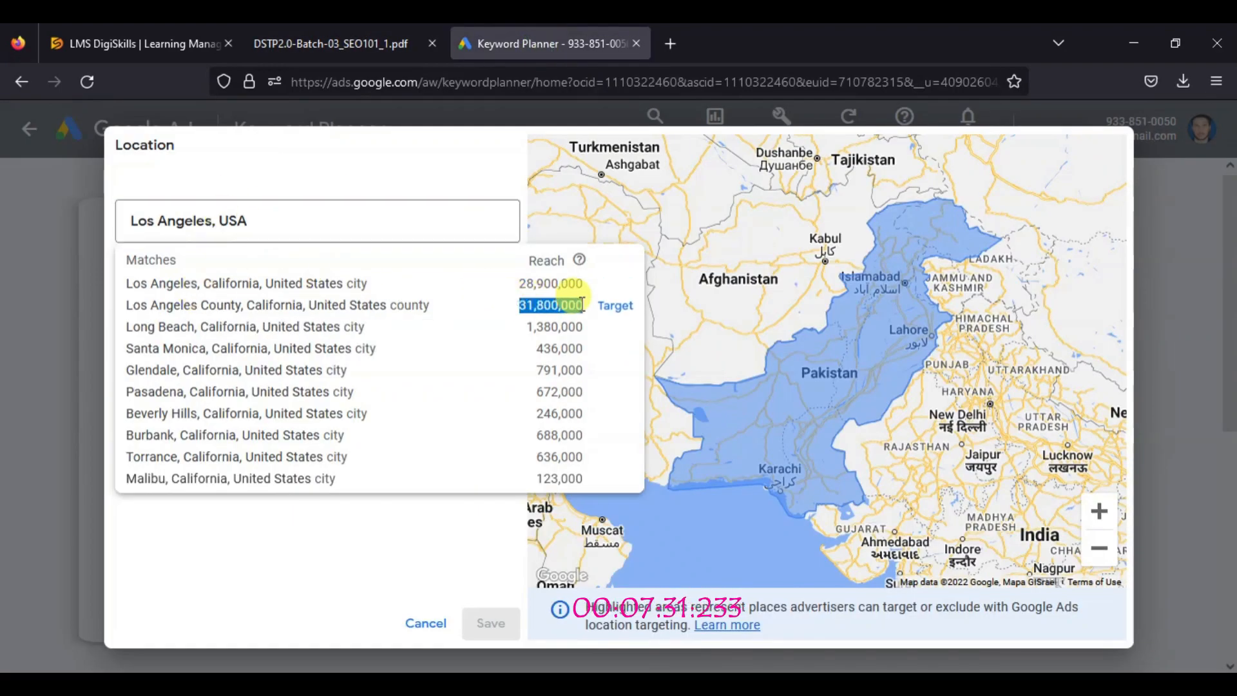
left_click(616, 305)
left_click(361, 29)
left_click(542, 44)
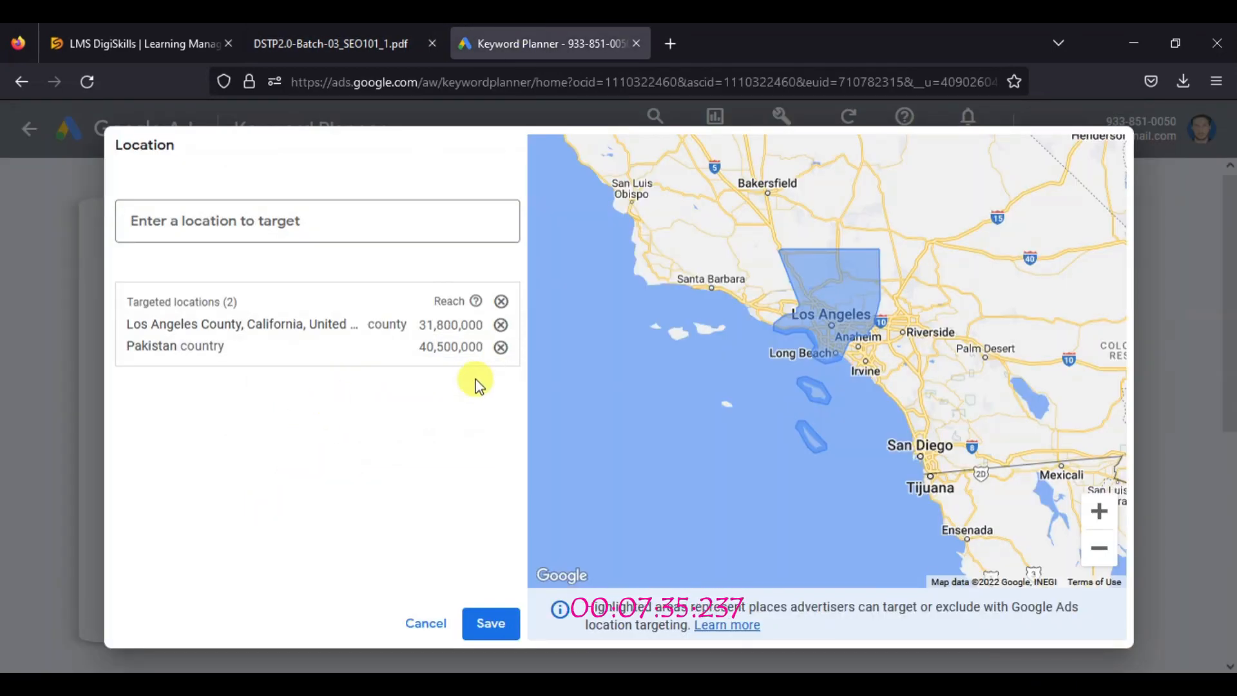
left_click(500, 346)
left_click(491, 623)
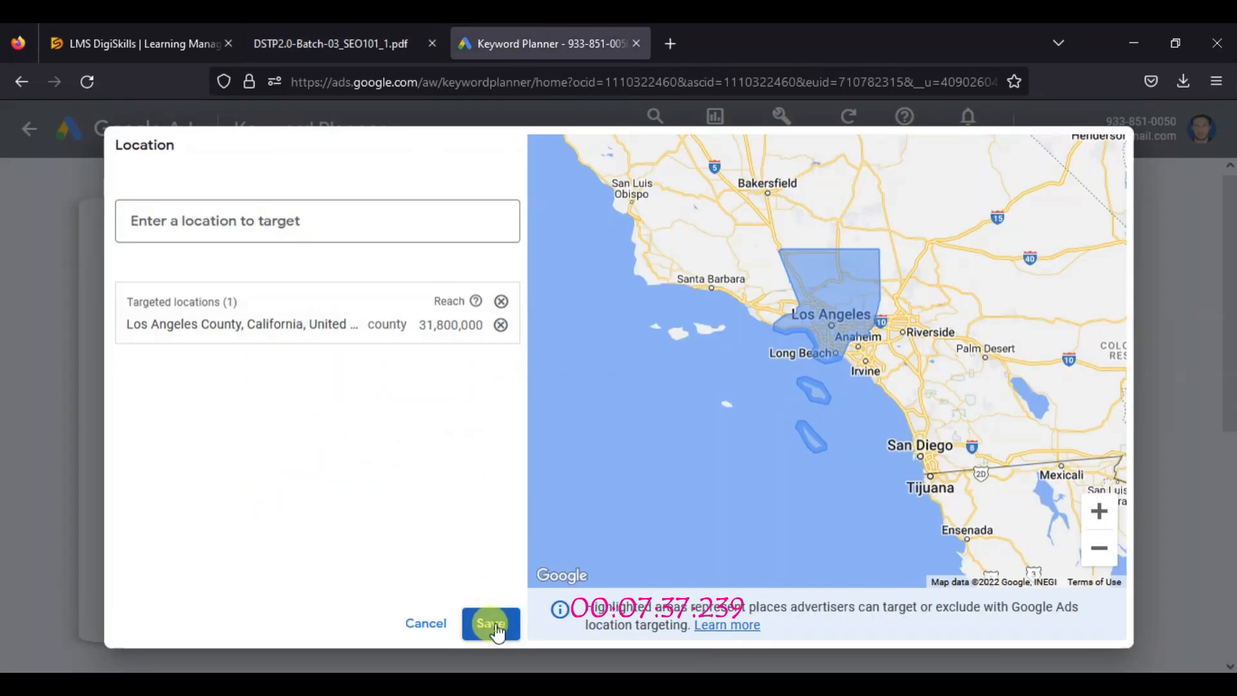
Copy "Bike stores in Los Angeles" from the third instruction in the PDF and enter it as the product or service in Discover new keywords
left_click(330, 43)
left_click_drag(605, 240, 793, 240)
right_click(728, 234)
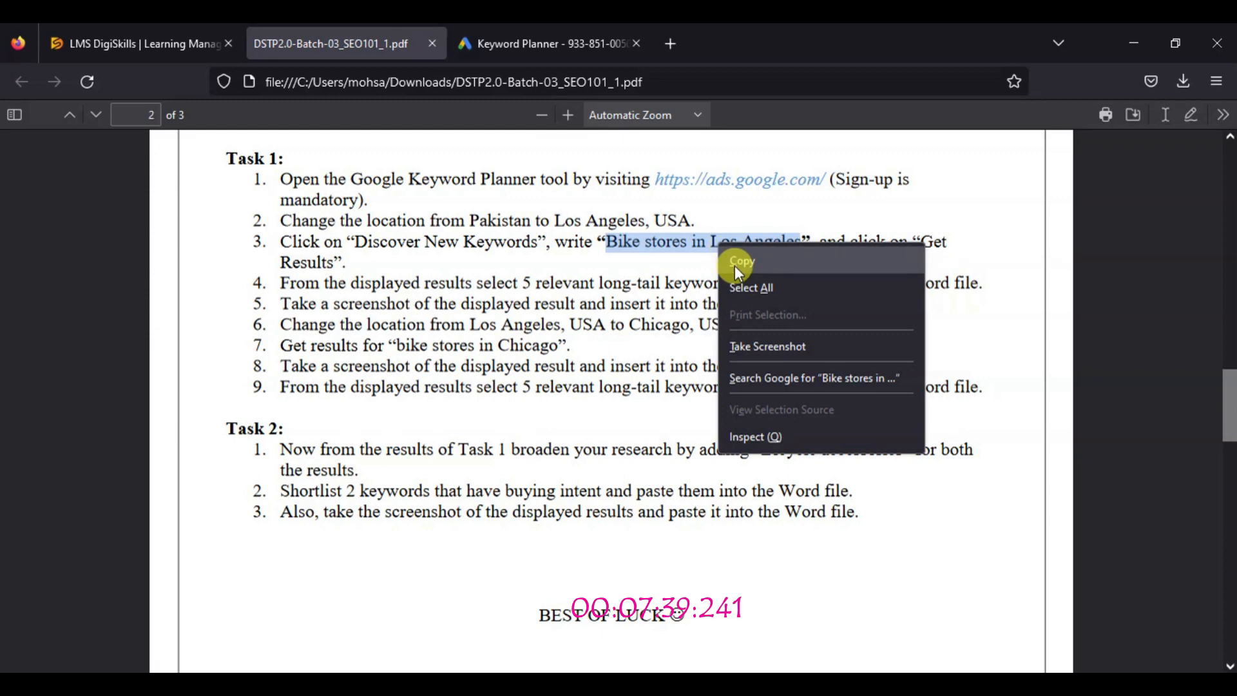
left_click(760, 253)
left_click(573, 31)
left_click(219, 361)
key("ctrl+v")
scroll(520, 287, "down", 3)
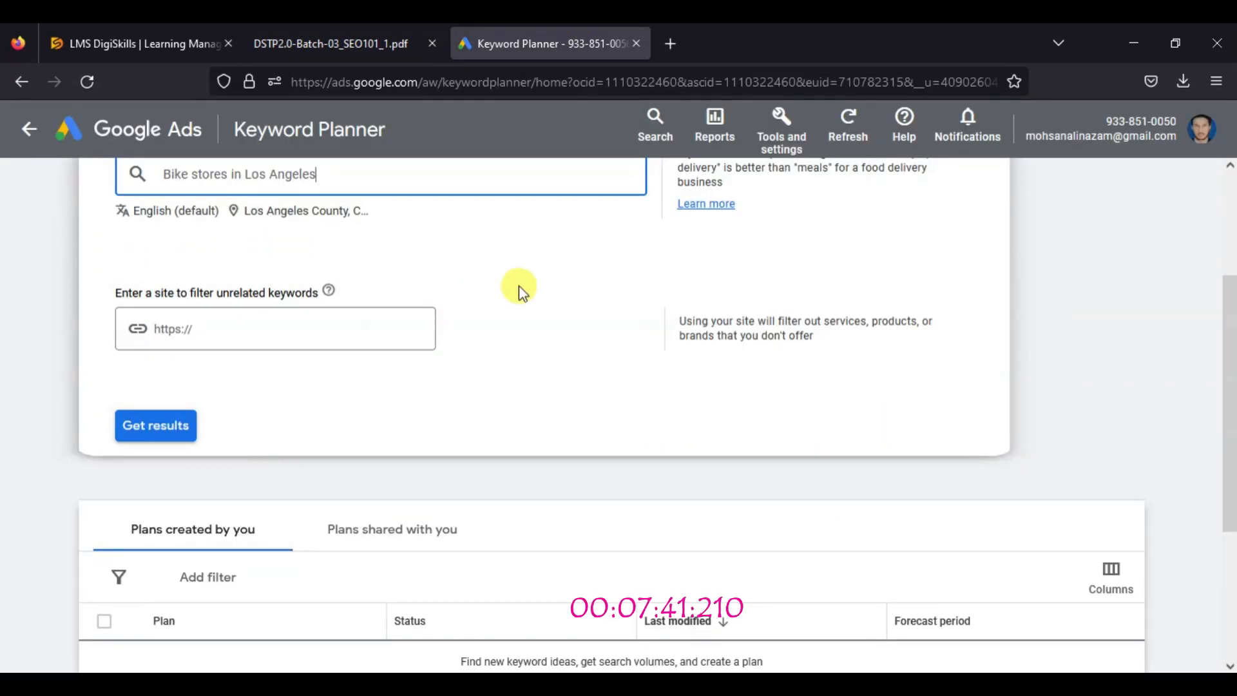
Check the end of the third instruction in the PDF and get the results for the entered phrase in Keyword Planner
left_click(296, 40)
left_click_drag(921, 243, 341, 263)
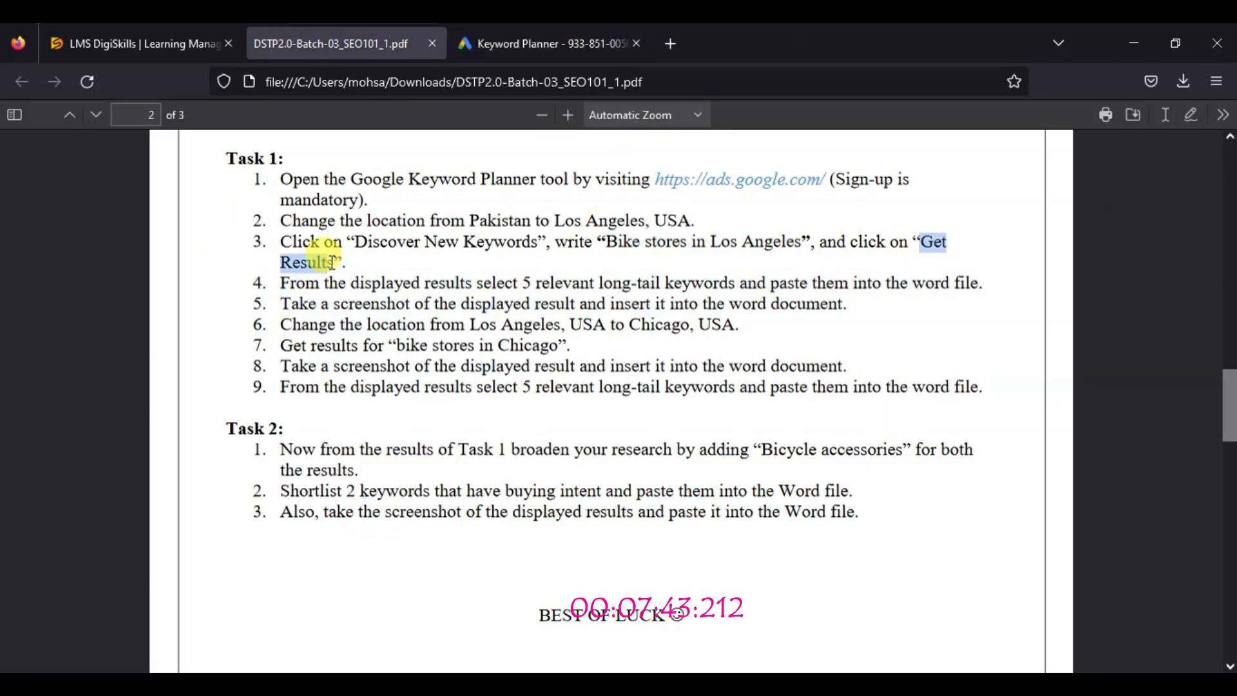
left_click(548, 43)
left_click(155, 428)
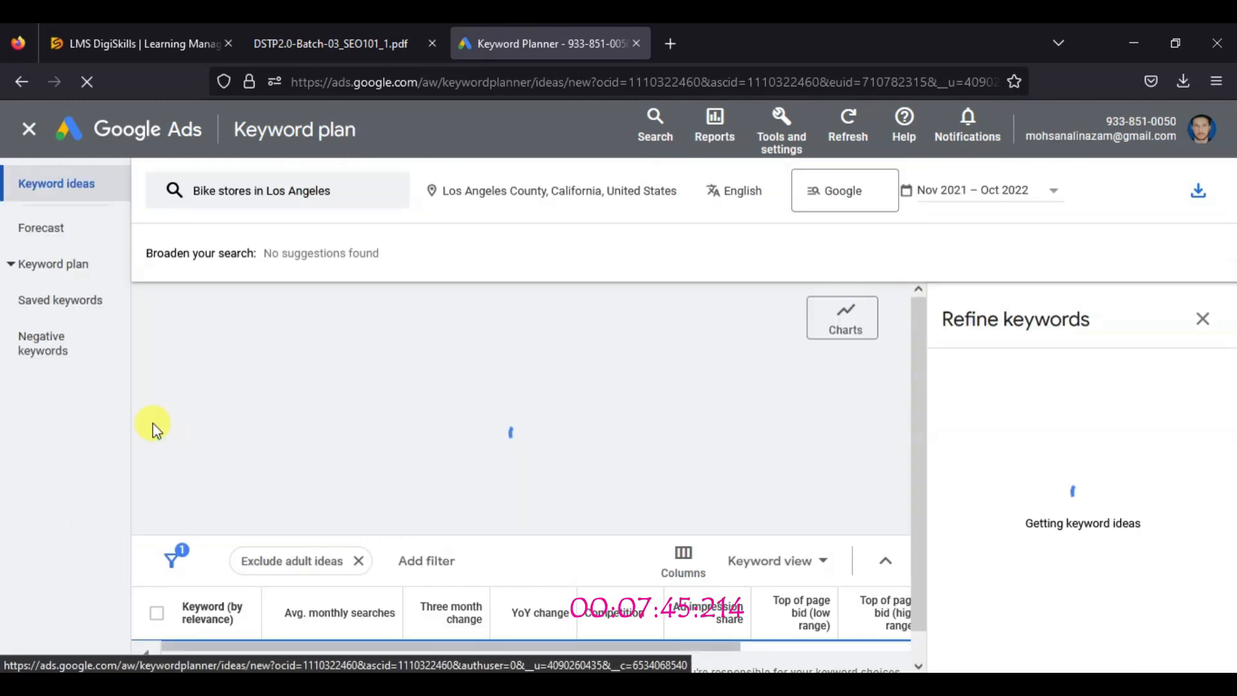
Read the fourth instruction in the PDF, then return to the keyword ideas, close Refine keywords and look through the list
left_click(342, 43)
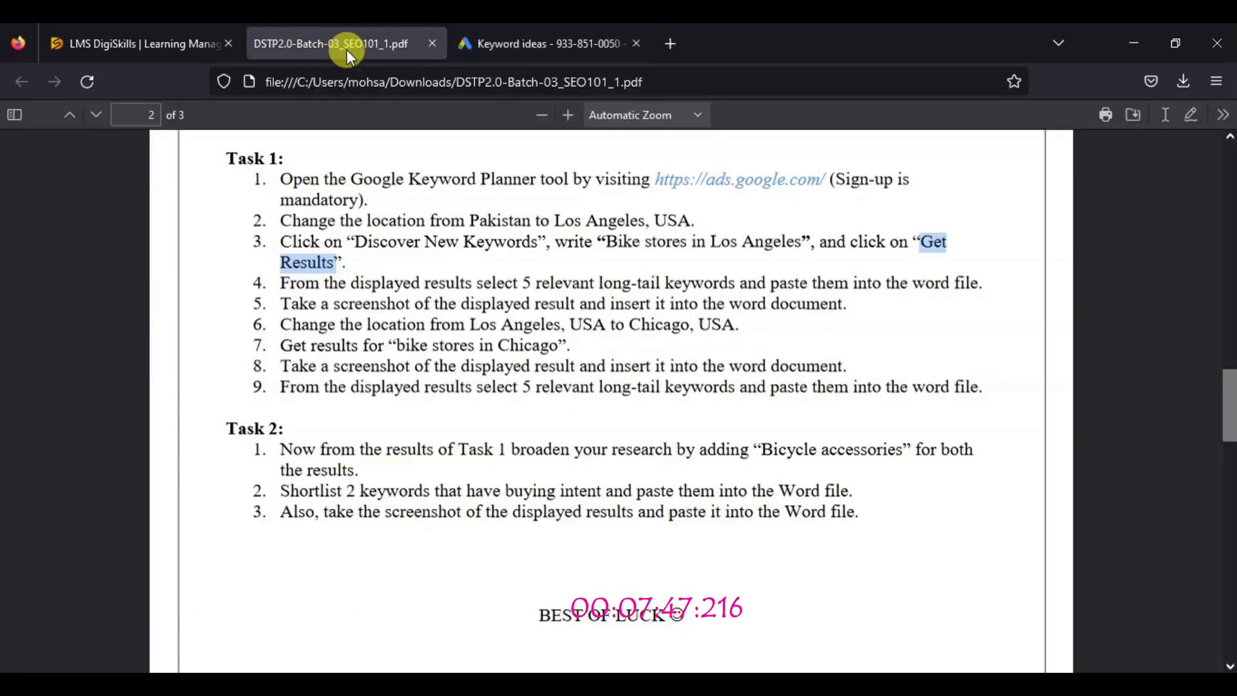
left_click_drag(284, 281, 991, 290)
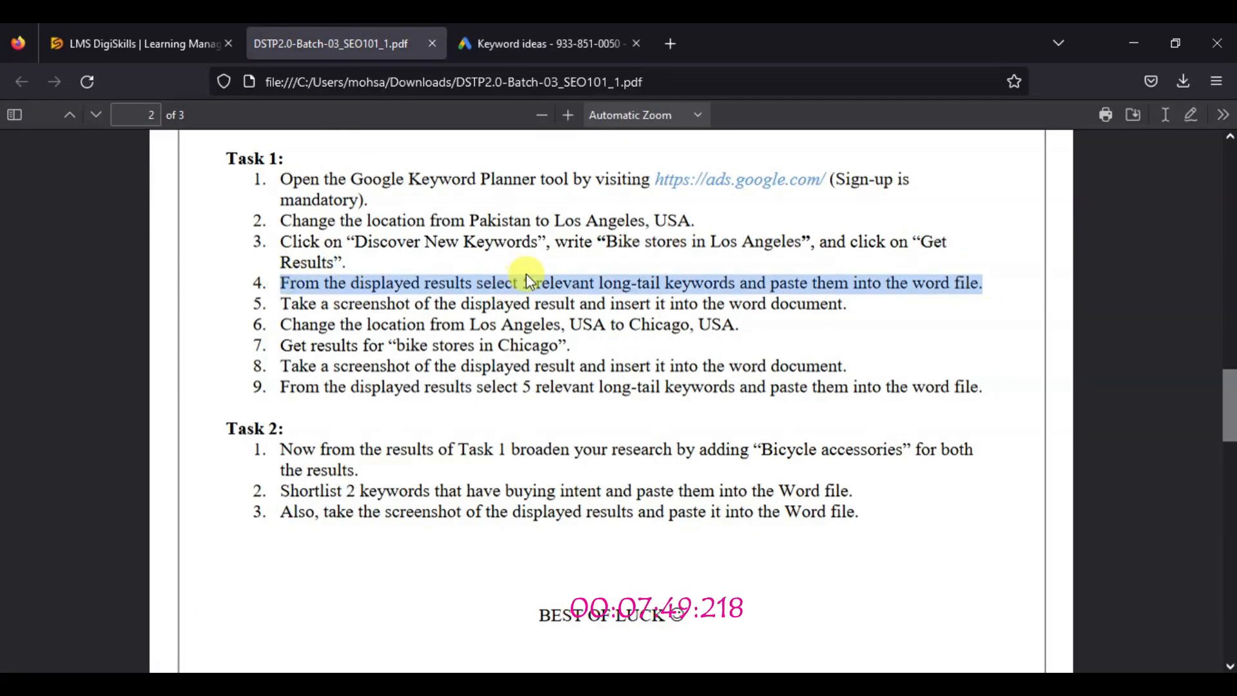
key("ctrl+Tab")
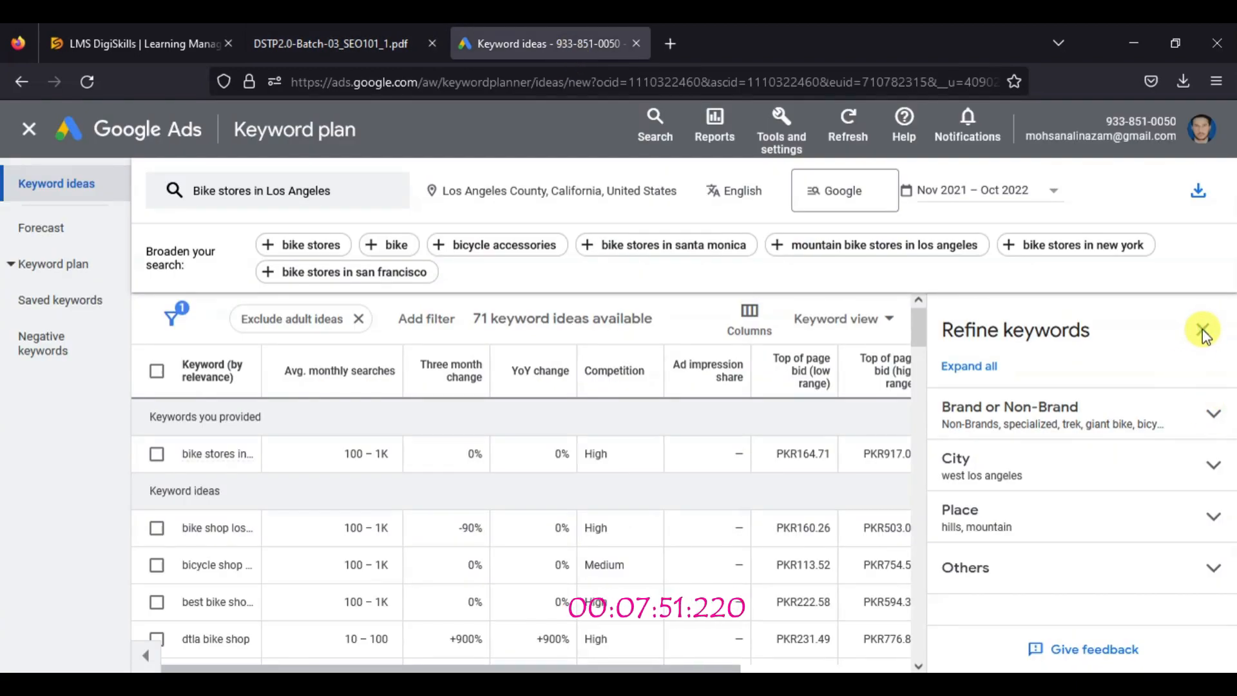
left_click(1203, 332)
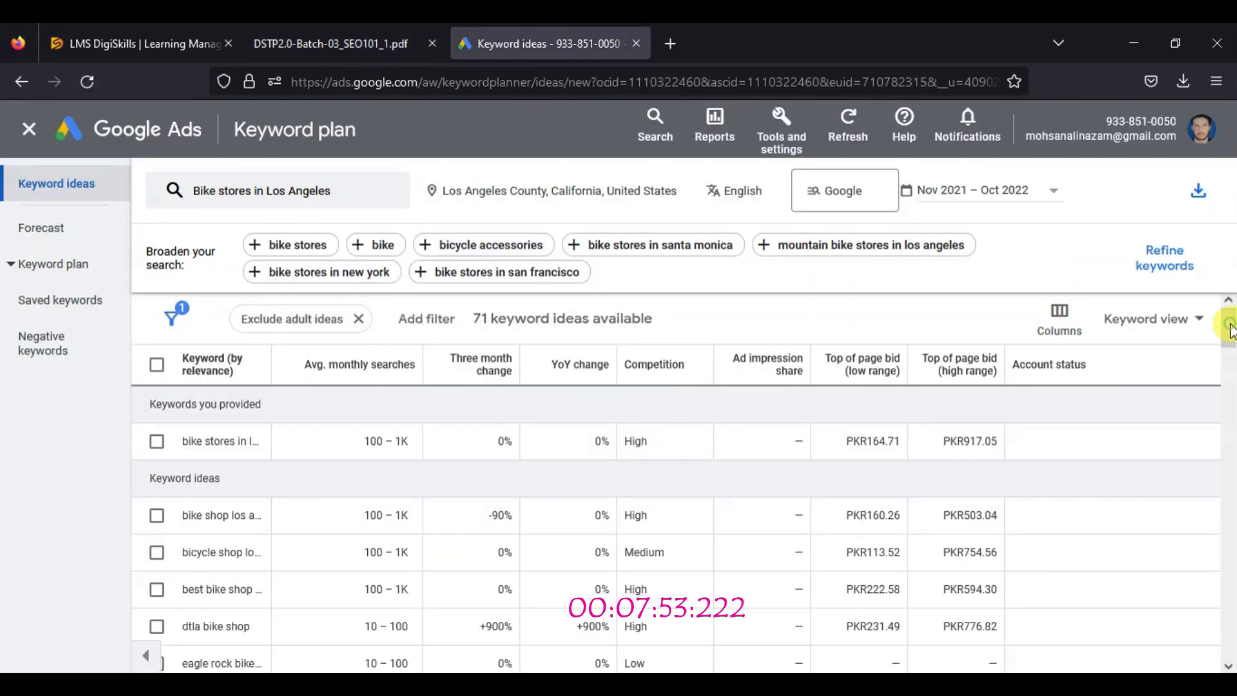
left_click_drag(1230, 329, 1230, 344)
left_click(1229, 305)
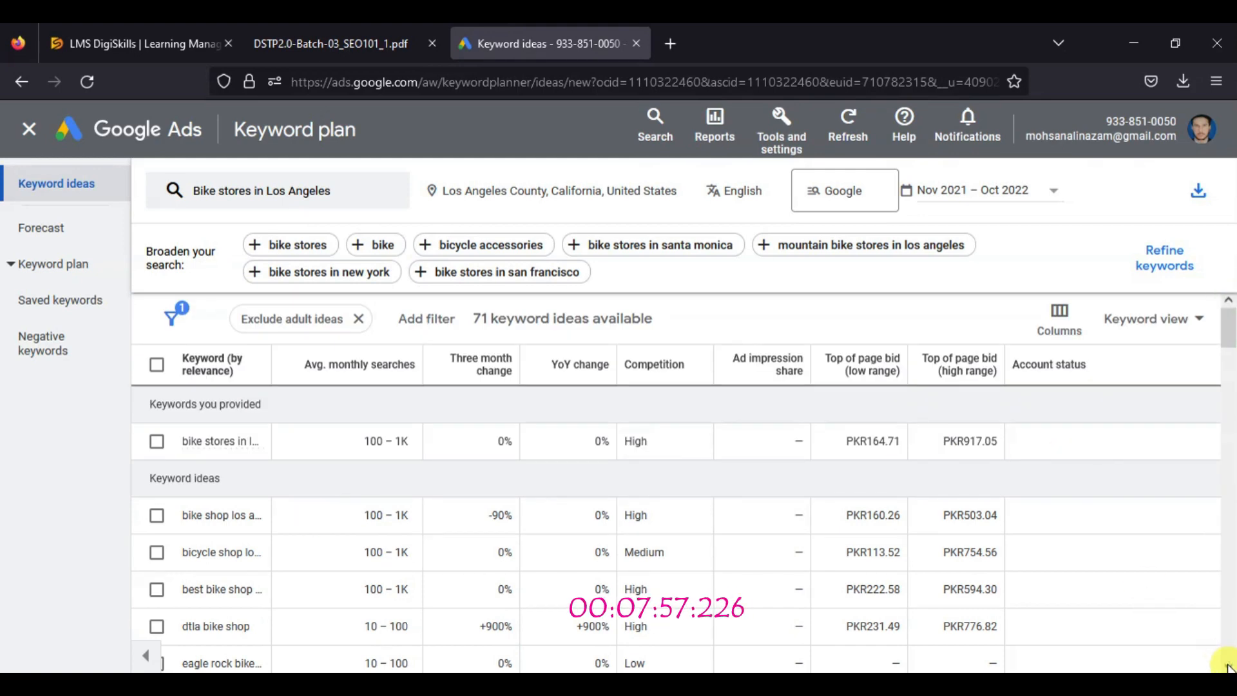
scroll(1223, 322, "down", 1)
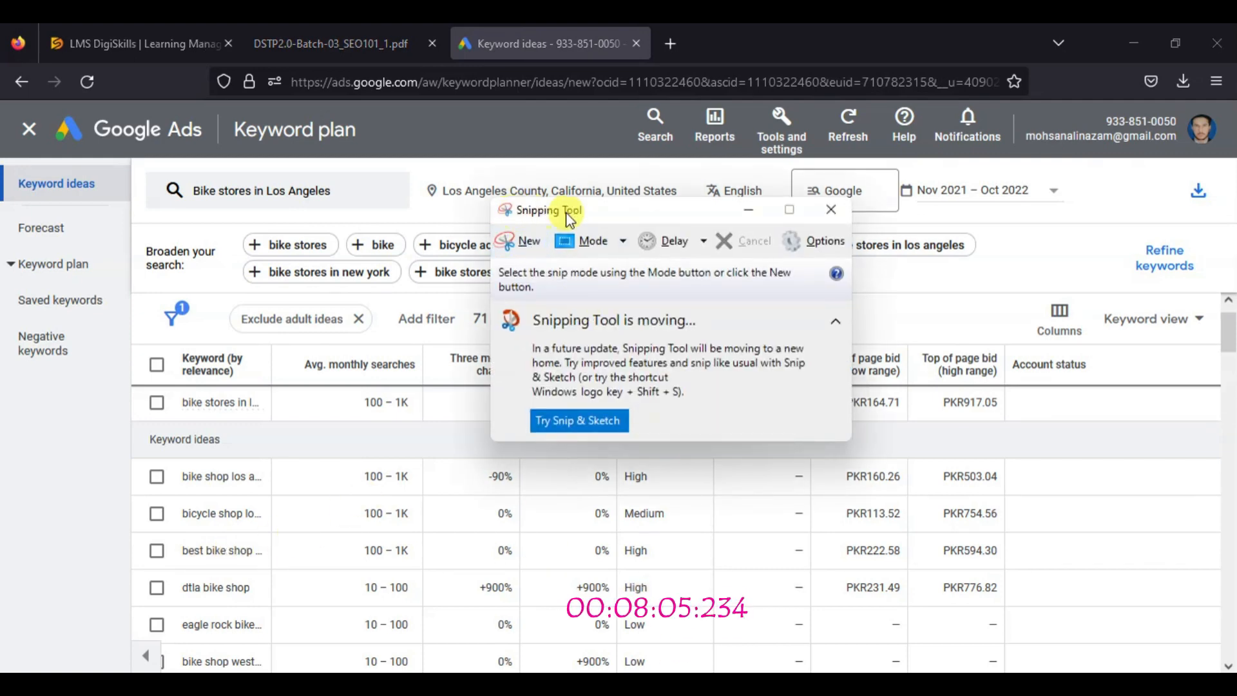
Capture the keyword plan page with Snipping Tool, save the snip as a PNG in the Pictures folder and close the tool
left_click(527, 241)
left_click_drag(1, 99, 1227, 670)
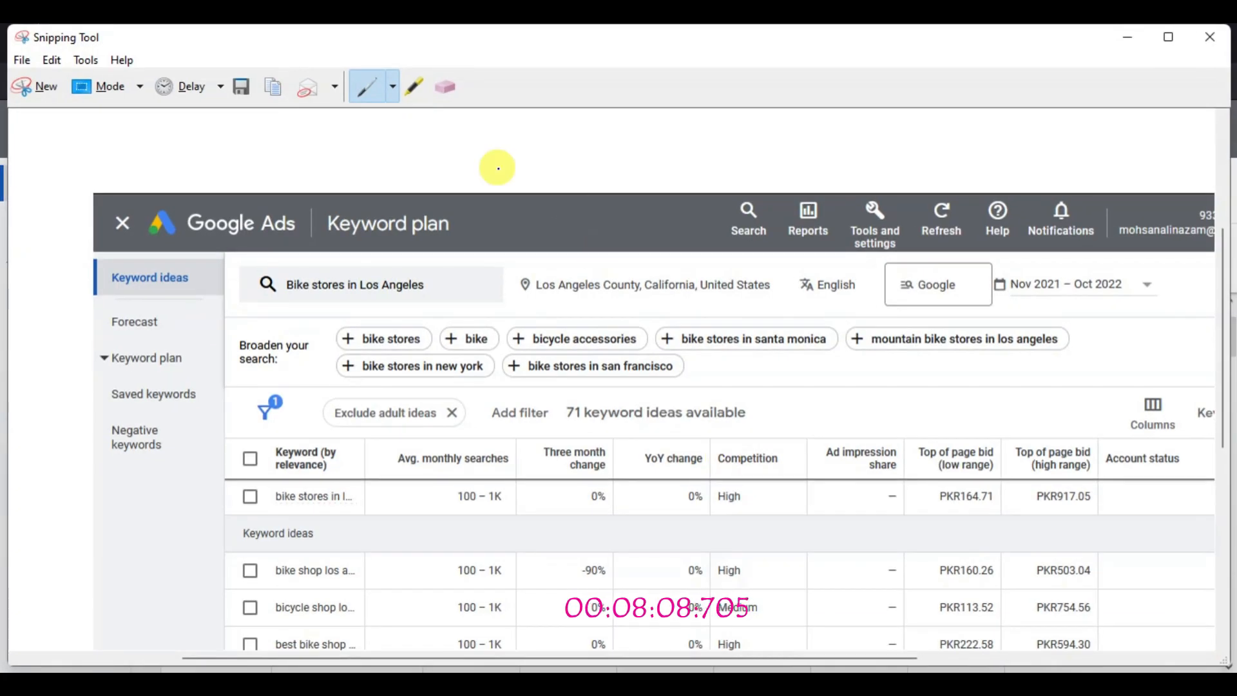
left_click(243, 88)
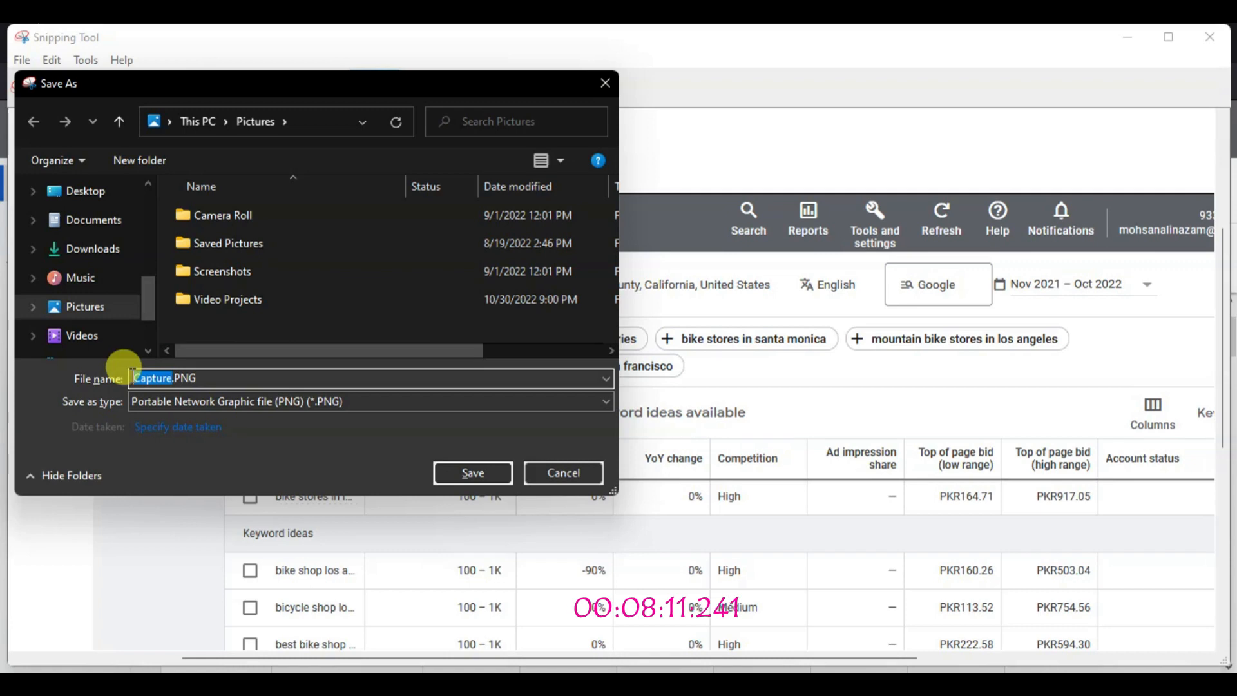
key("ctrl+v")
left_click(473, 472)
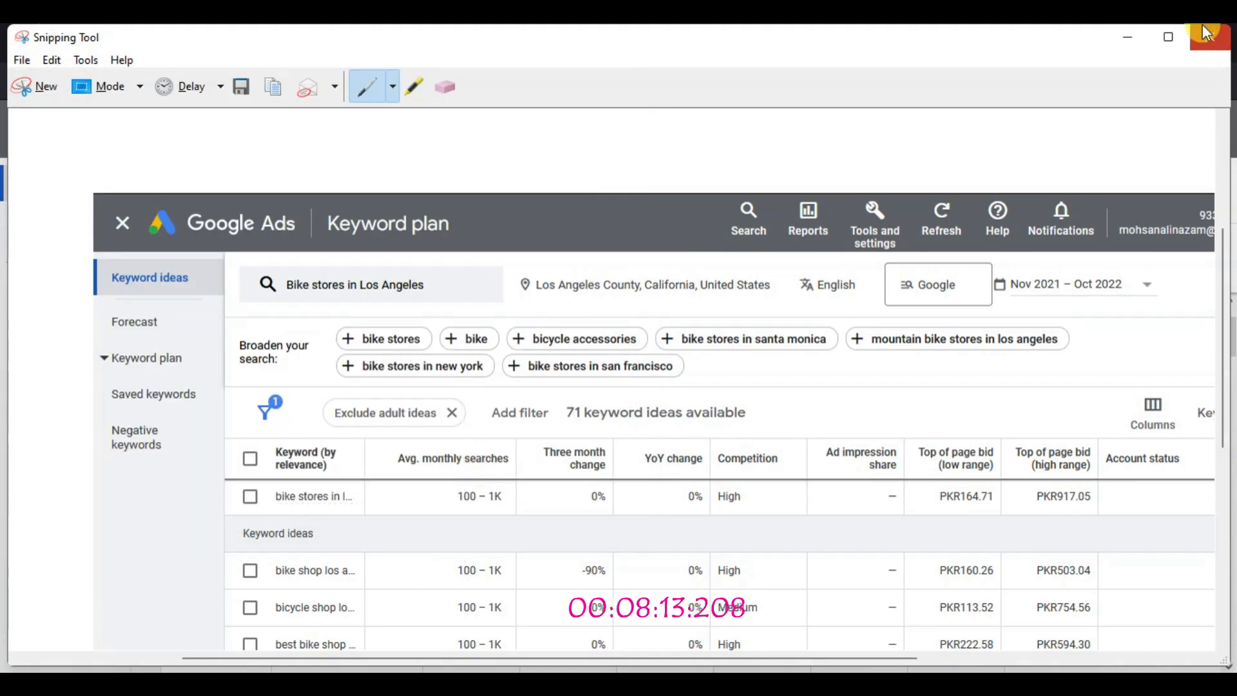
left_click(1210, 37)
Select the five keyword ideas from "bike shop los angeles" through "eagle rock bike shop", copy them and paste them into the blank Word document
left_click(157, 472)
left_click(156, 508)
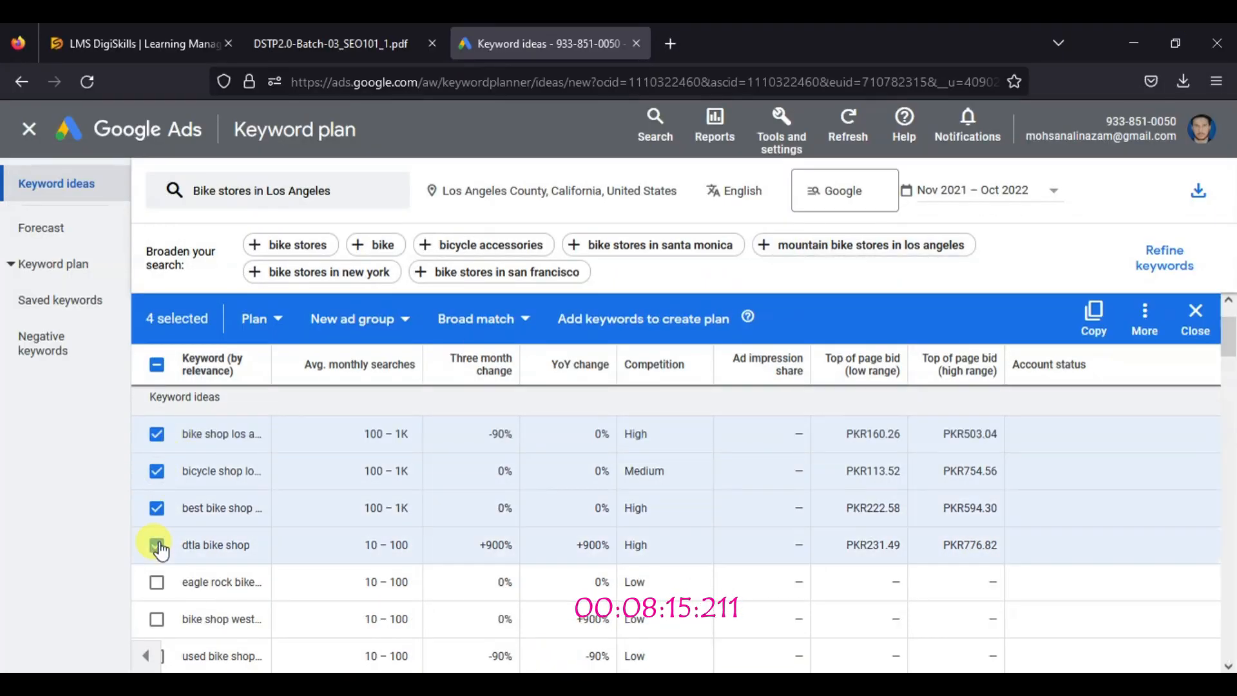
left_click(156, 545)
left_click(157, 582)
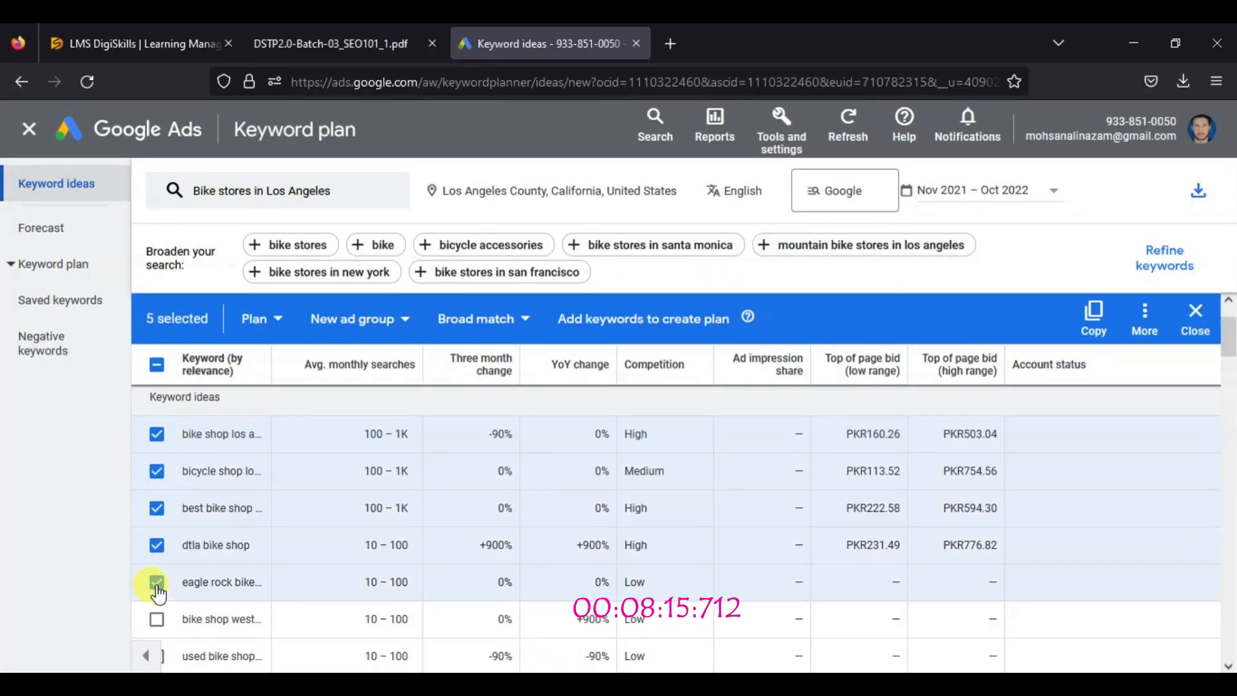
left_click(1094, 313)
key("alt+Tab")
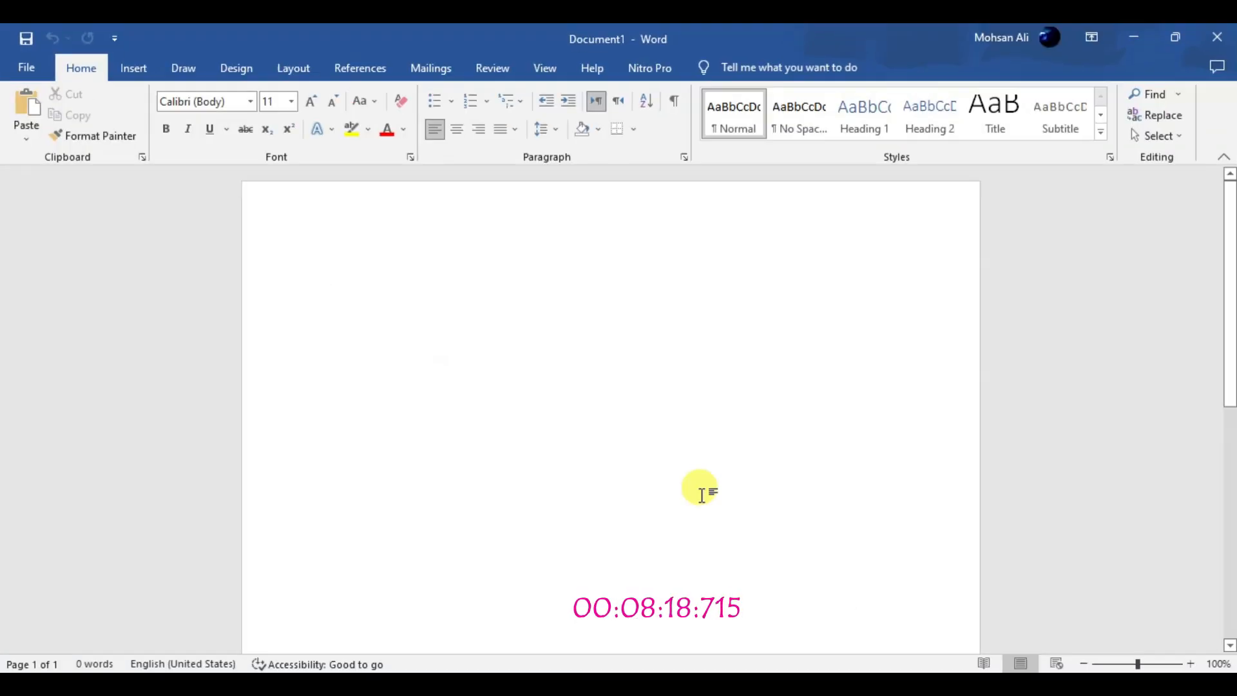
right_click(362, 281)
left_click(400, 387)
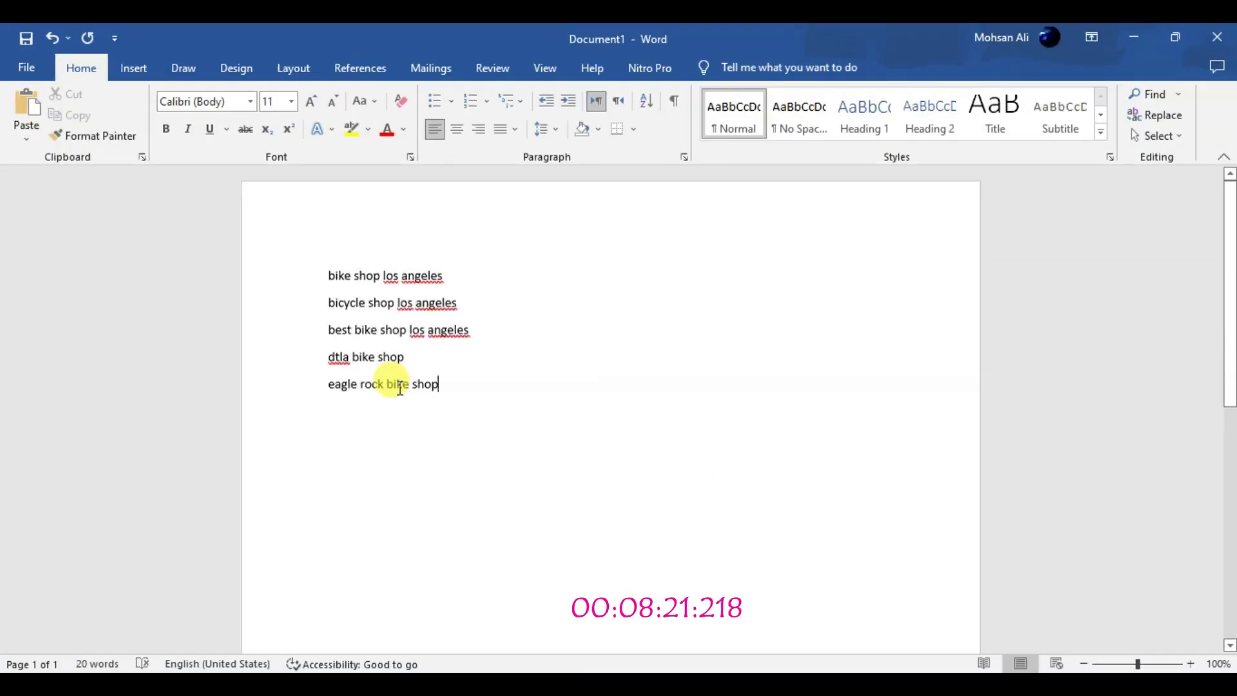
Insert the saved screenshot of the Los Angeles keyword results below the keyword list in the Word document
left_click(130, 68)
left_click(183, 123)
left_click(188, 185)
left_click(225, 301)
left_click(459, 425)
left_click(935, 361)
left_click_drag(1229, 298, 1230, 375)
left_click(670, 285)
scroll(673, 288, "up", 5)
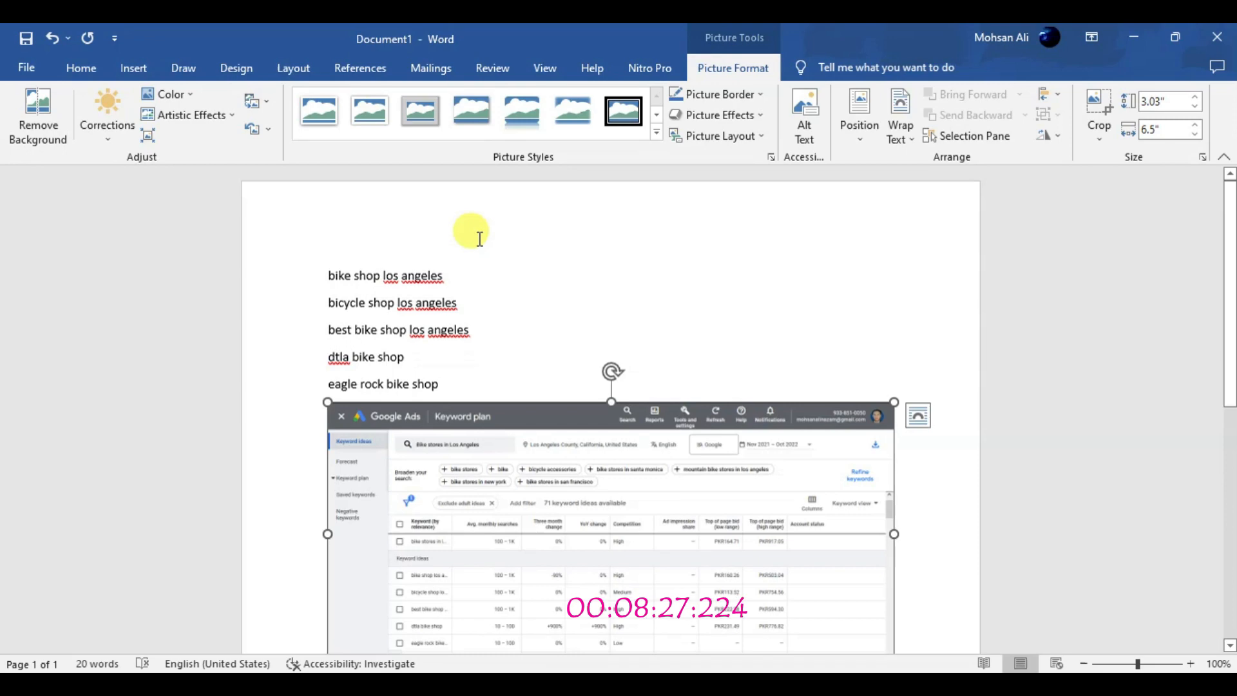
left_click(81, 68)
left_click_drag(470, 381, 330, 284)
left_click(542, 130)
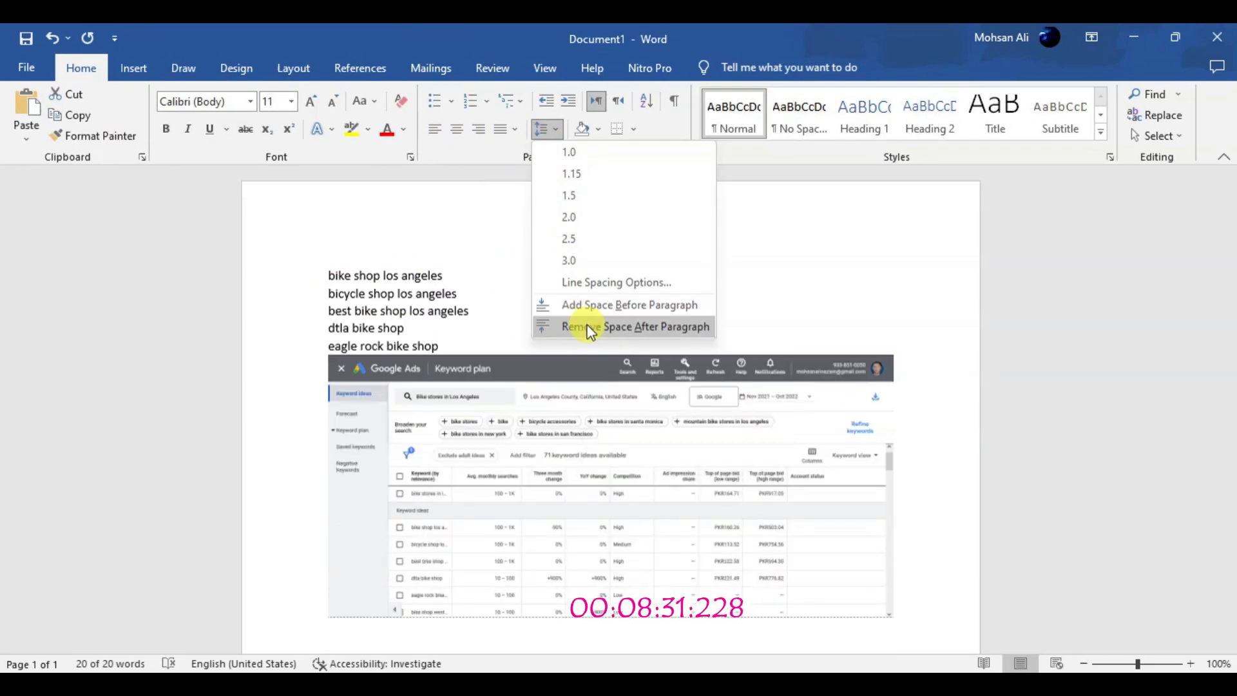
left_click(541, 129)
left_click(395, 269)
right_click(392, 276)
left_click(472, 288)
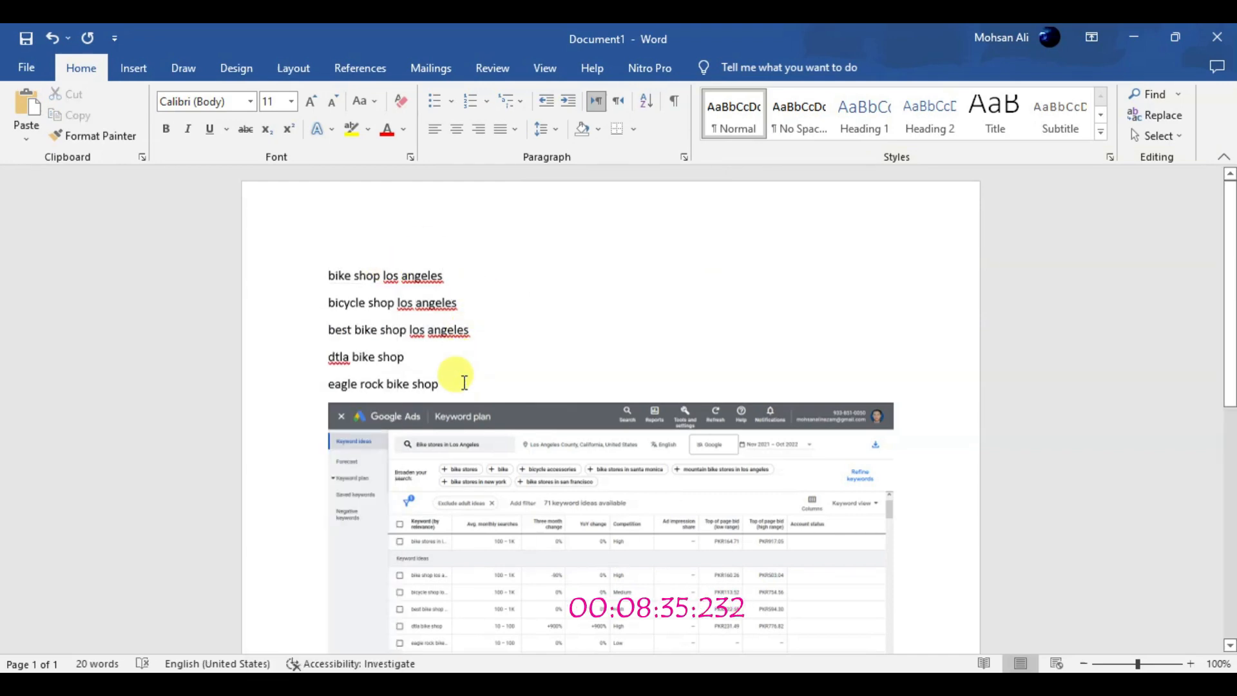
Reread instructions 4 to 6 of Task 1 in the PDF, check them against the Word document and return to Keyword Planner
left_click(1134, 37)
left_click(335, 40)
left_click(788, 277)
triple_click(553, 281)
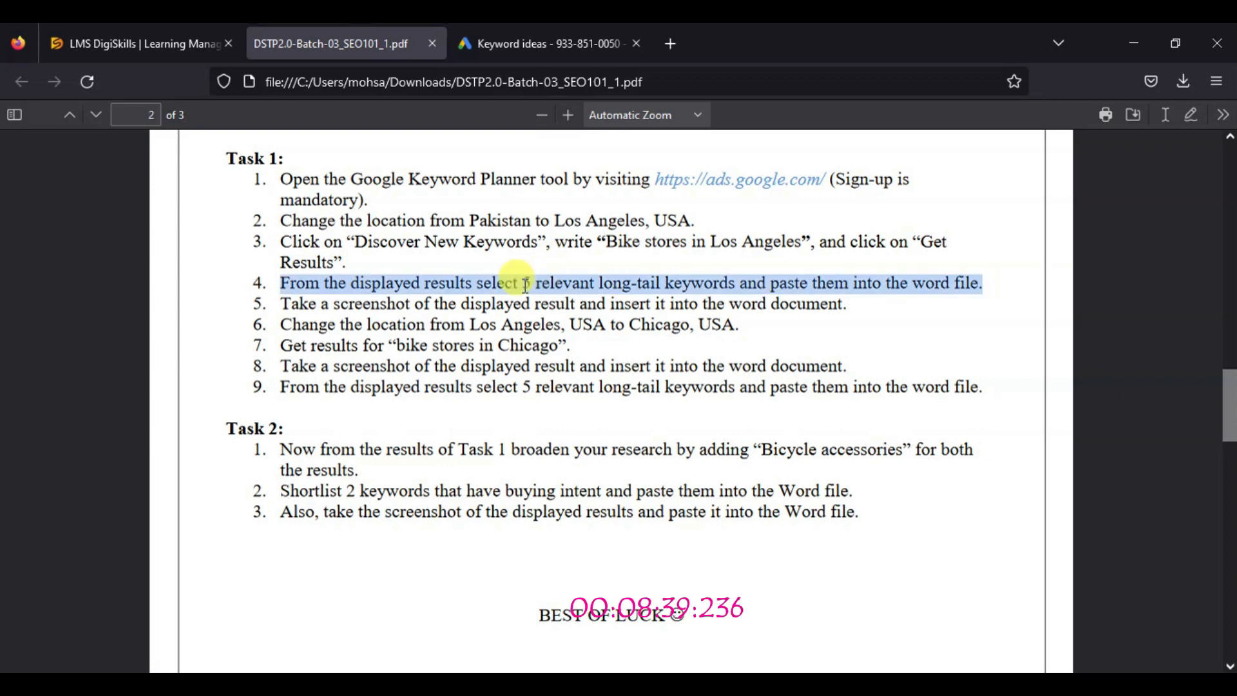
triple_click(367, 301)
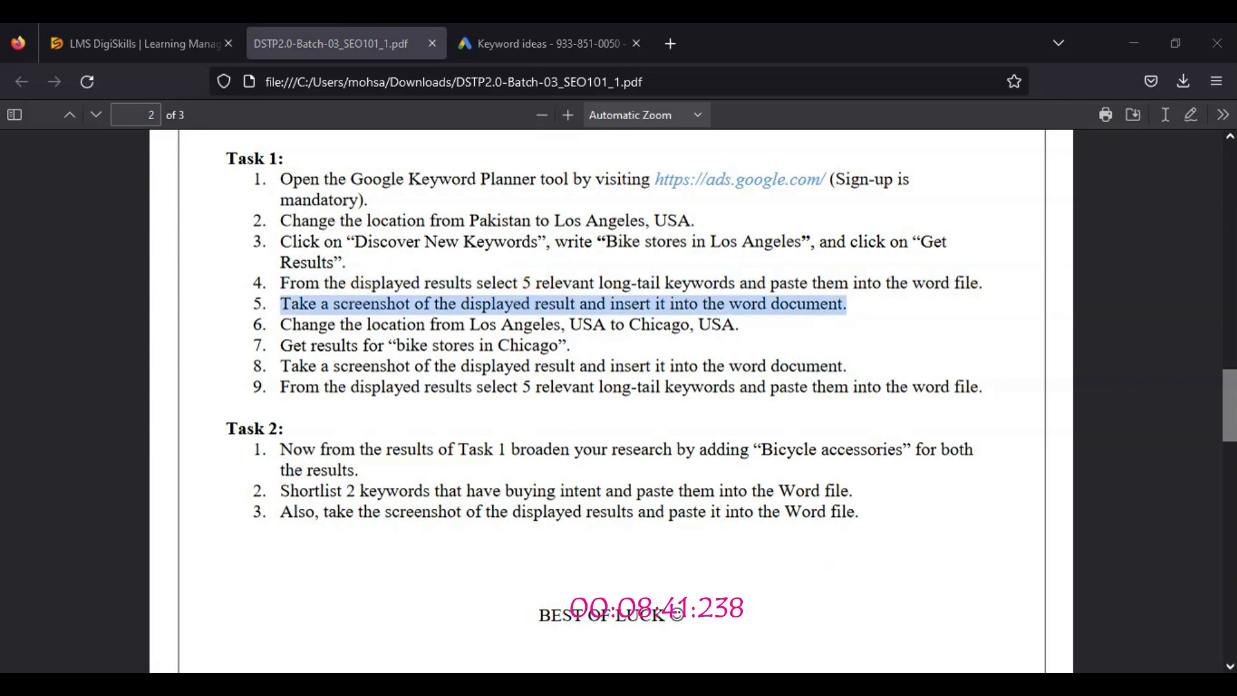
key("alt+Tab")
key("alt+Tab")
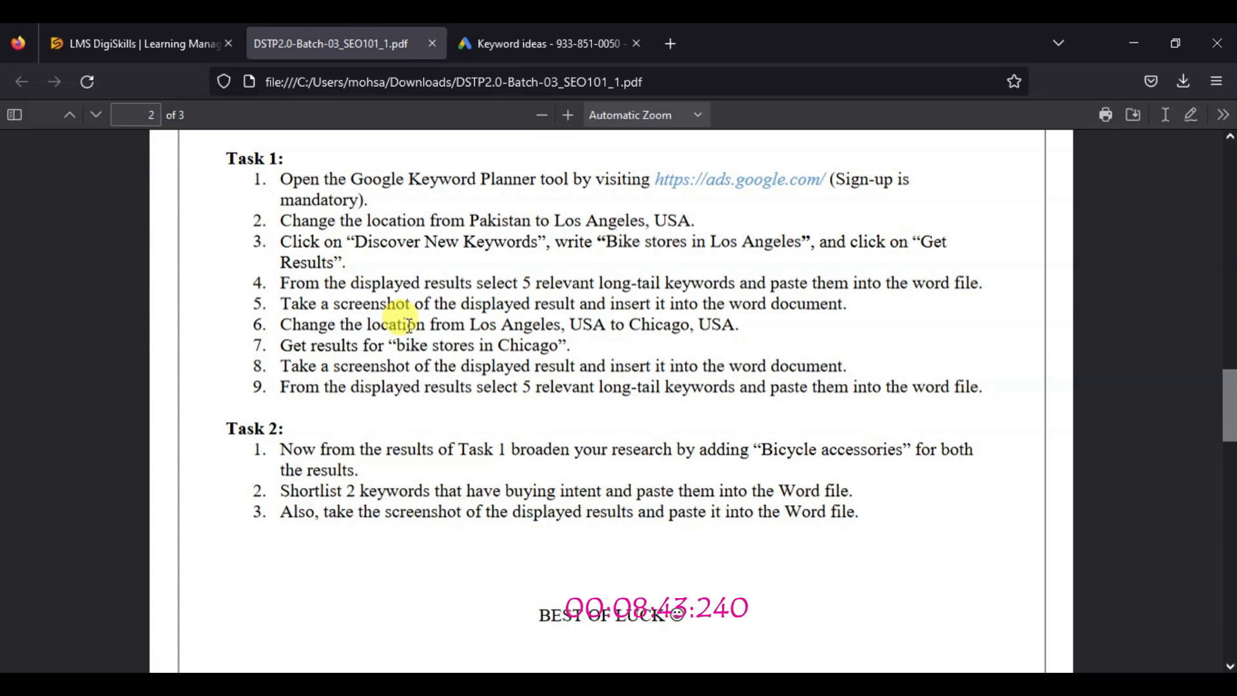
triple_click(452, 324)
left_click(568, 40)
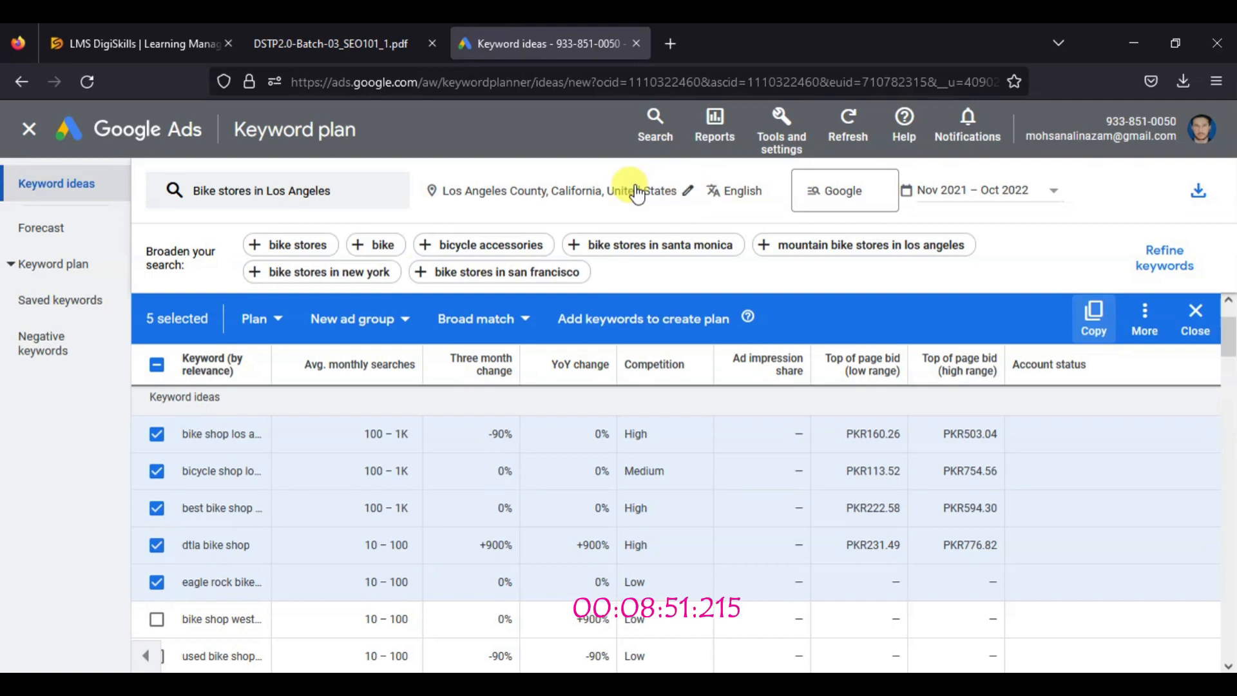
Copy "Chicago, USA" from the sixth instruction of Task 1 in the PDF and return to Keyword Planner
left_click(395, 45)
left_click_drag(628, 327, 712, 323)
right_click(712, 323)
left_click(732, 342)
left_click(580, 44)
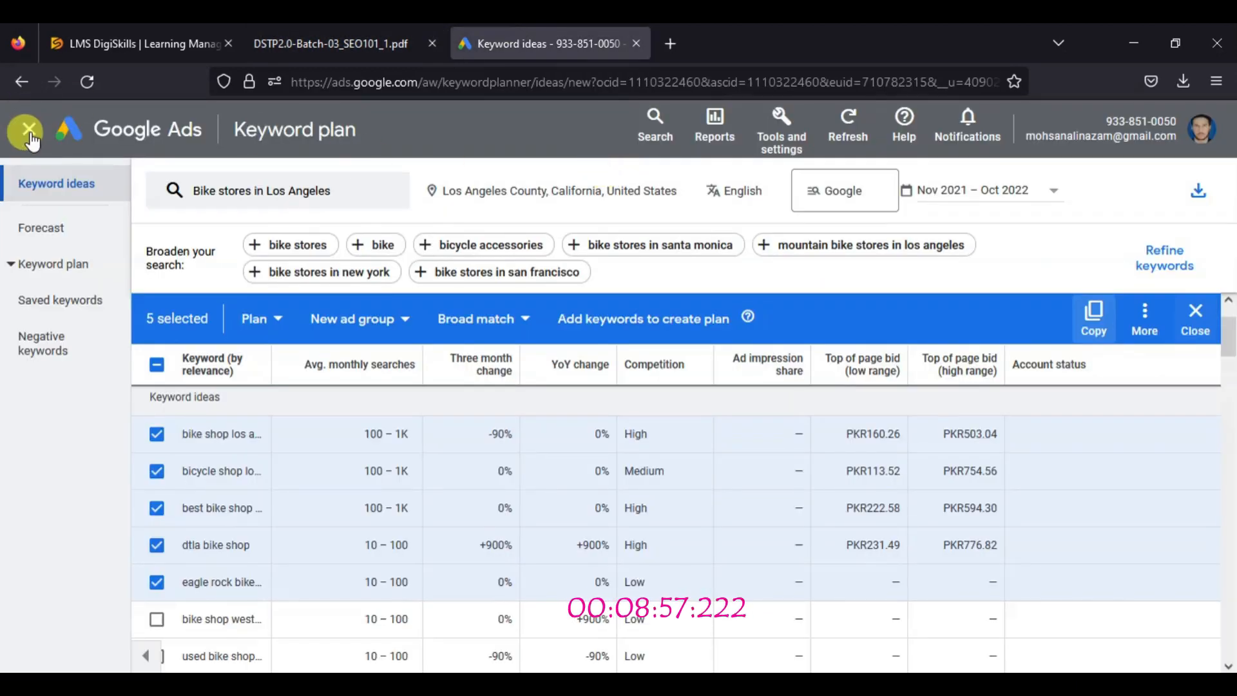
In Discover new keywords, enter "Chicago, USA" as the location, target Chicago, Illinois, remove Los Angeles County and save the change
left_click(446, 191)
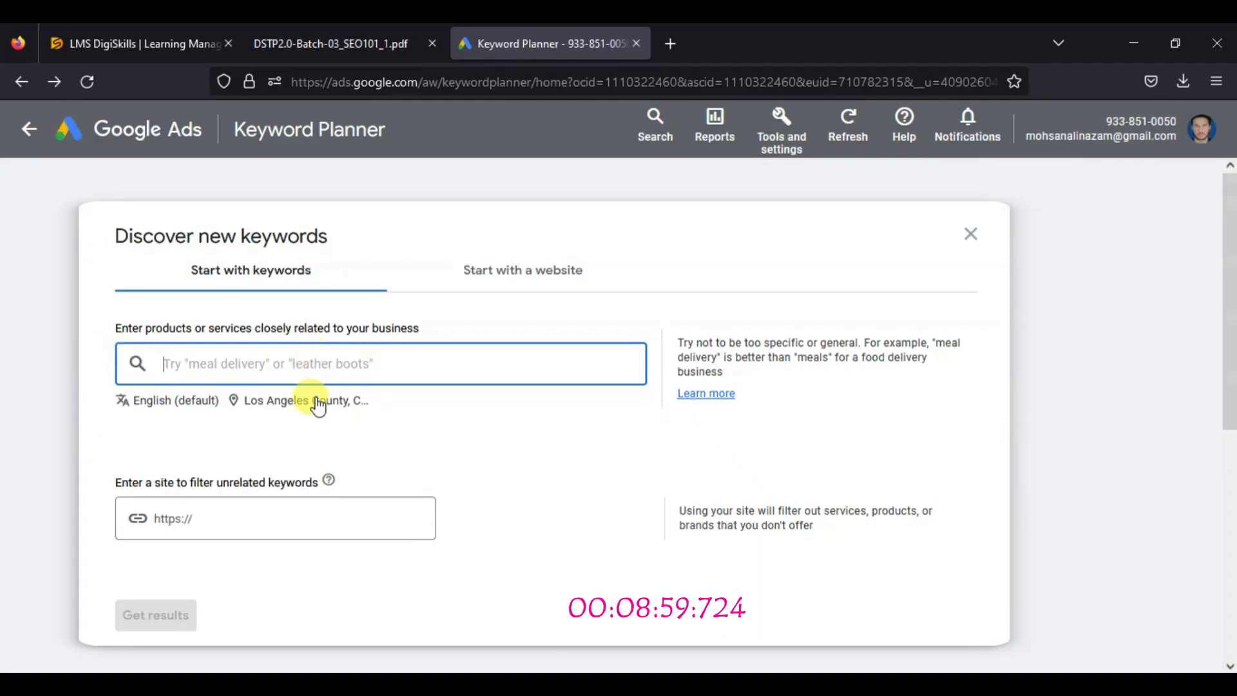
left_click(317, 404)
right_click(171, 219)
left_click(213, 344)
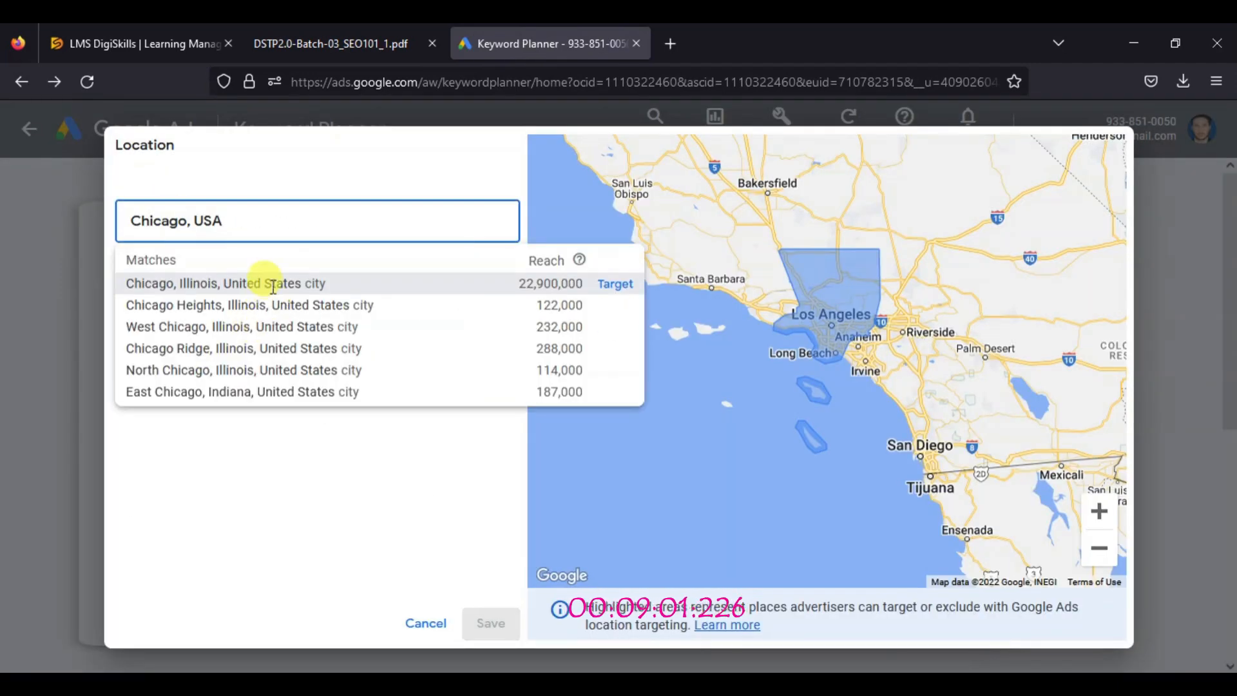
left_click(614, 287)
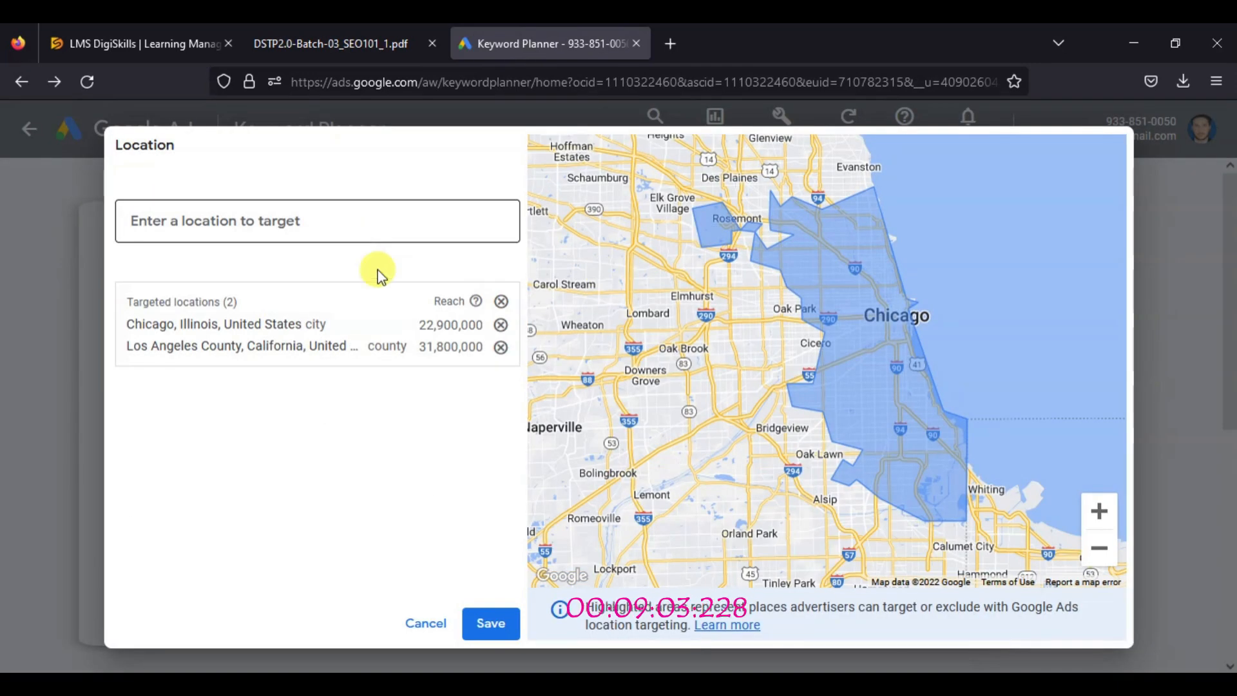
left_click(501, 348)
left_click(490, 623)
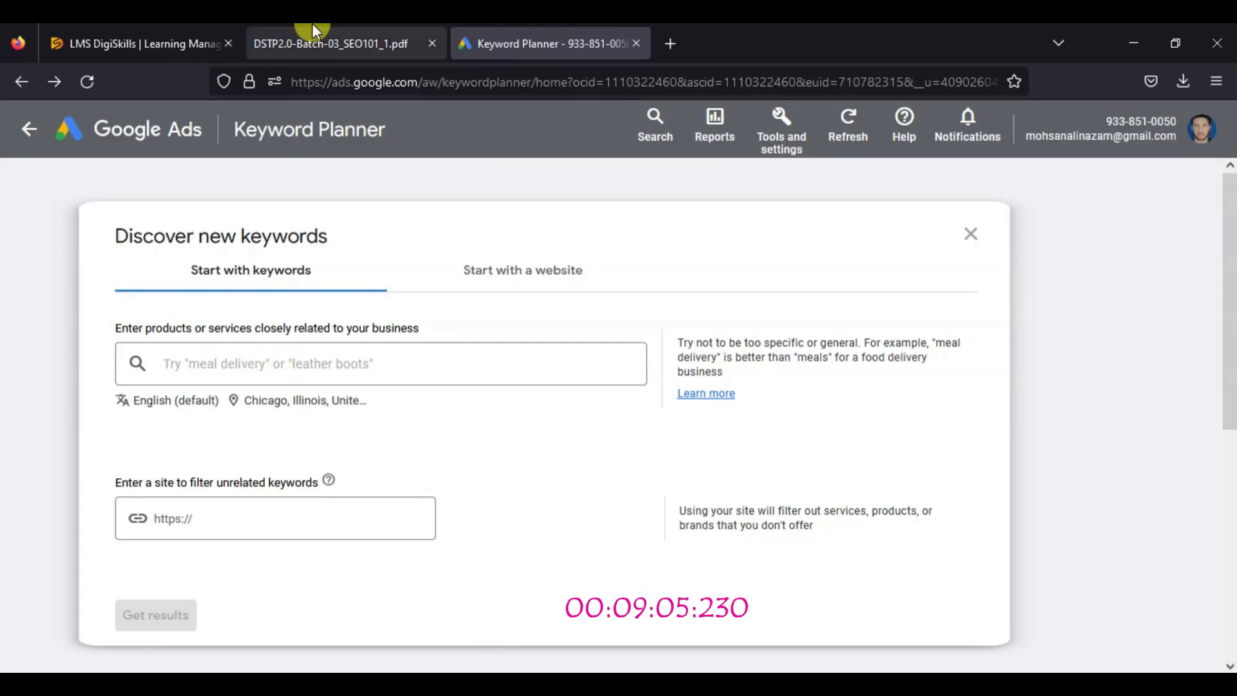
Copy "bike stores in Chicago" from the seventh instruction of Task 1 in the PDF and get Keyword Planner results for it
left_click(330, 43)
left_click_drag(396, 346, 558, 346)
right_click(512, 344)
left_click(541, 358)
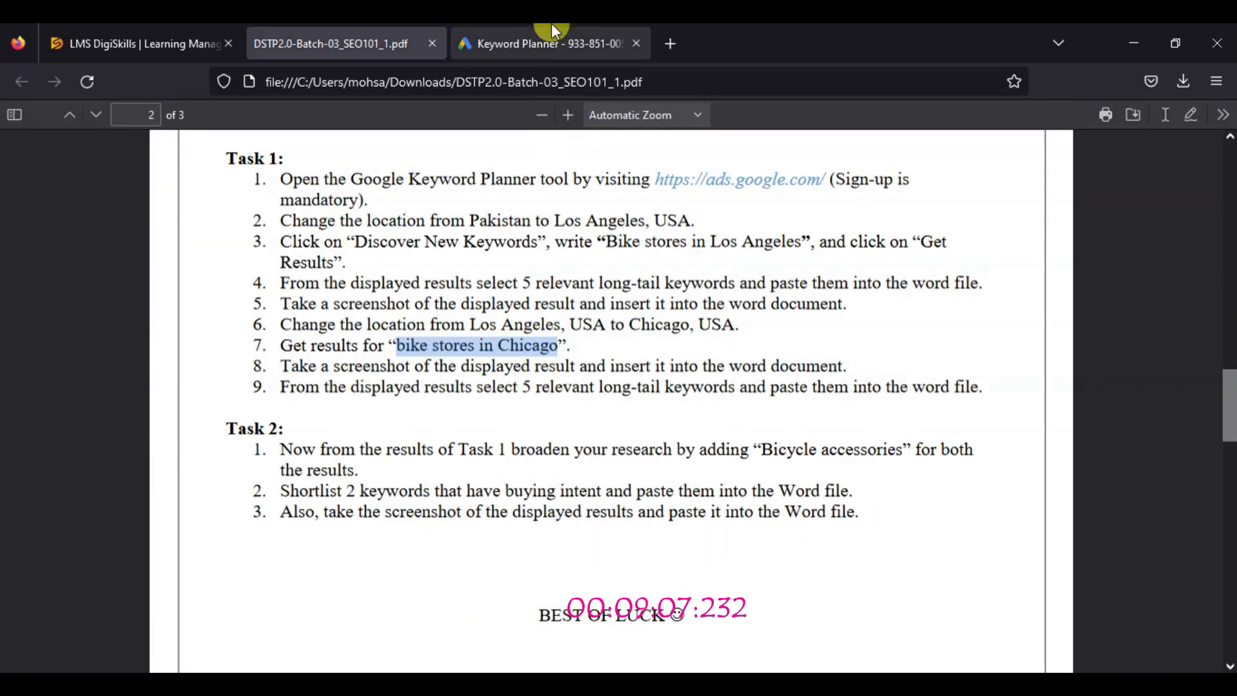
left_click(553, 40)
right_click(206, 359)
left_click(270, 483)
scroll(194, 438, "down", 3)
left_click(152, 423)
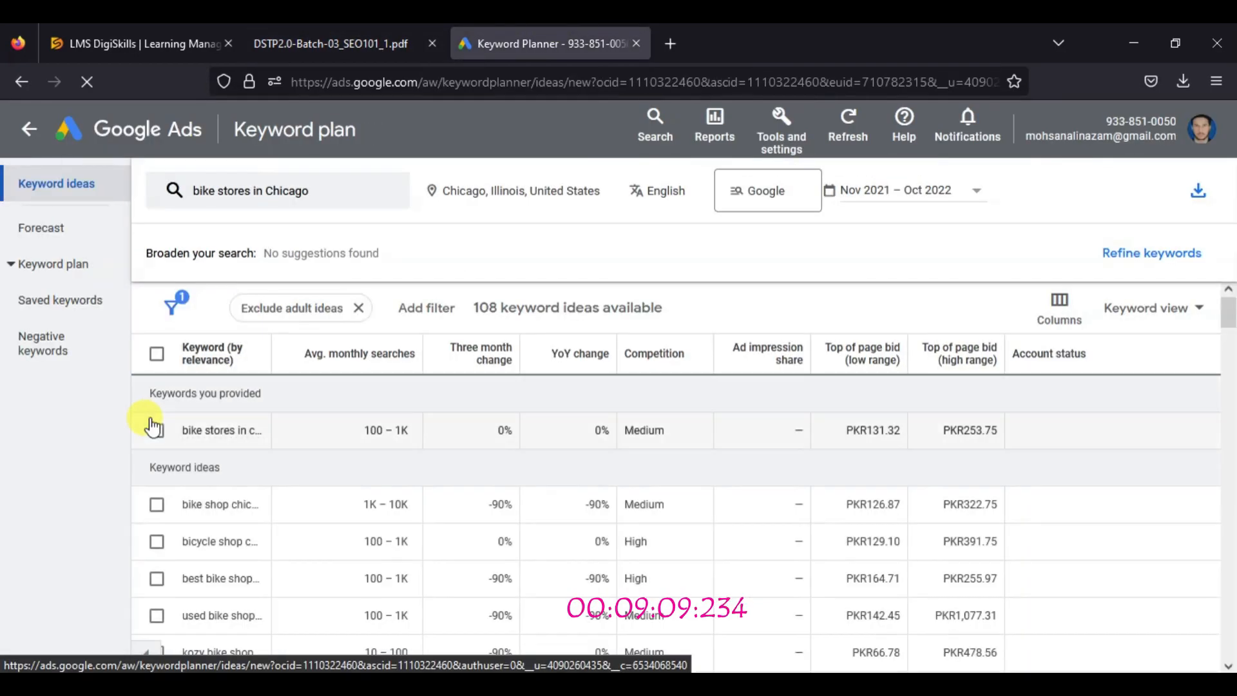
Select the first five keyword ideas for Chicago, from the bike shop Chicago keyword through the kozy bike shop keyword
scroll(1231, 329, "down", 1)
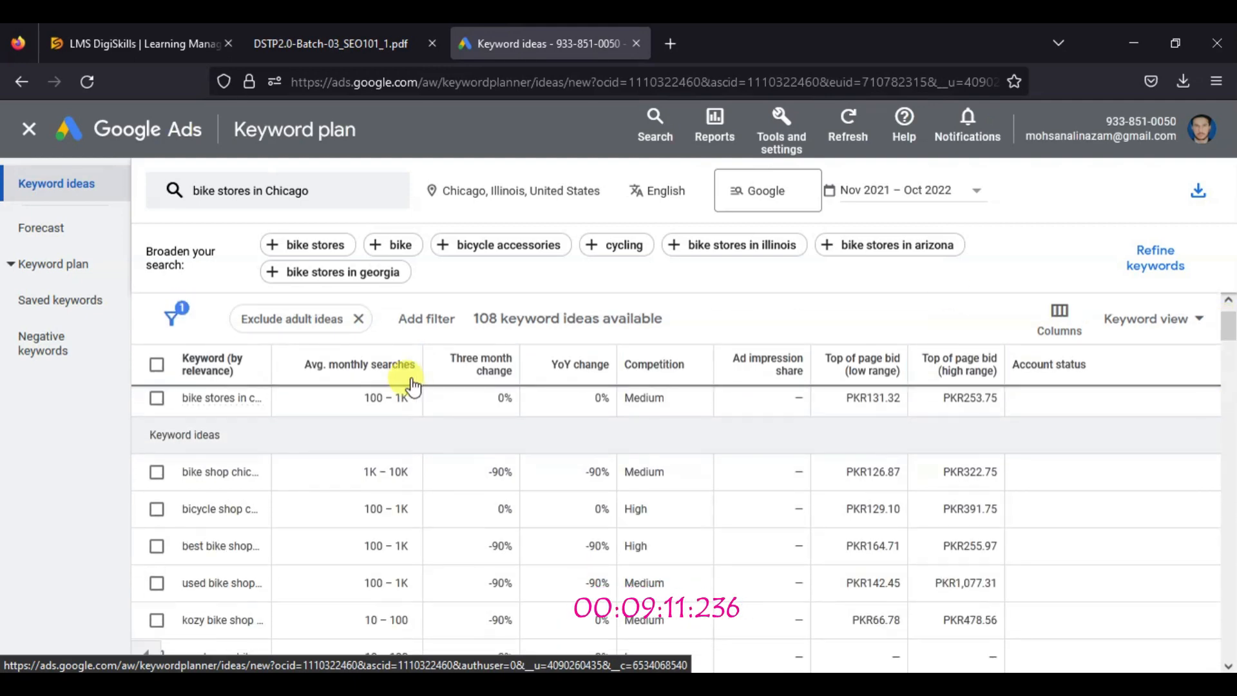
left_click(156, 472)
left_click(157, 509)
left_click(157, 546)
left_click(156, 583)
left_click(156, 620)
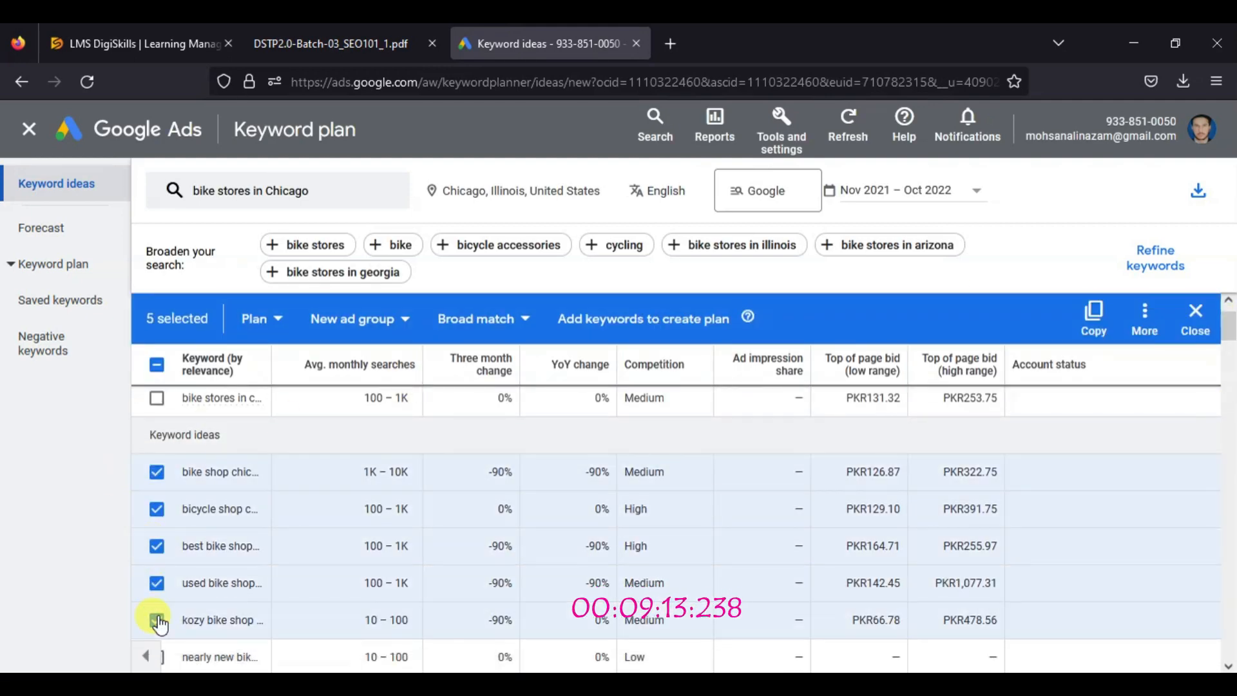
Check the eighth instruction of Task 1 in the PDF and capture the Chicago keyword results with Snipping Tool
left_click(342, 46)
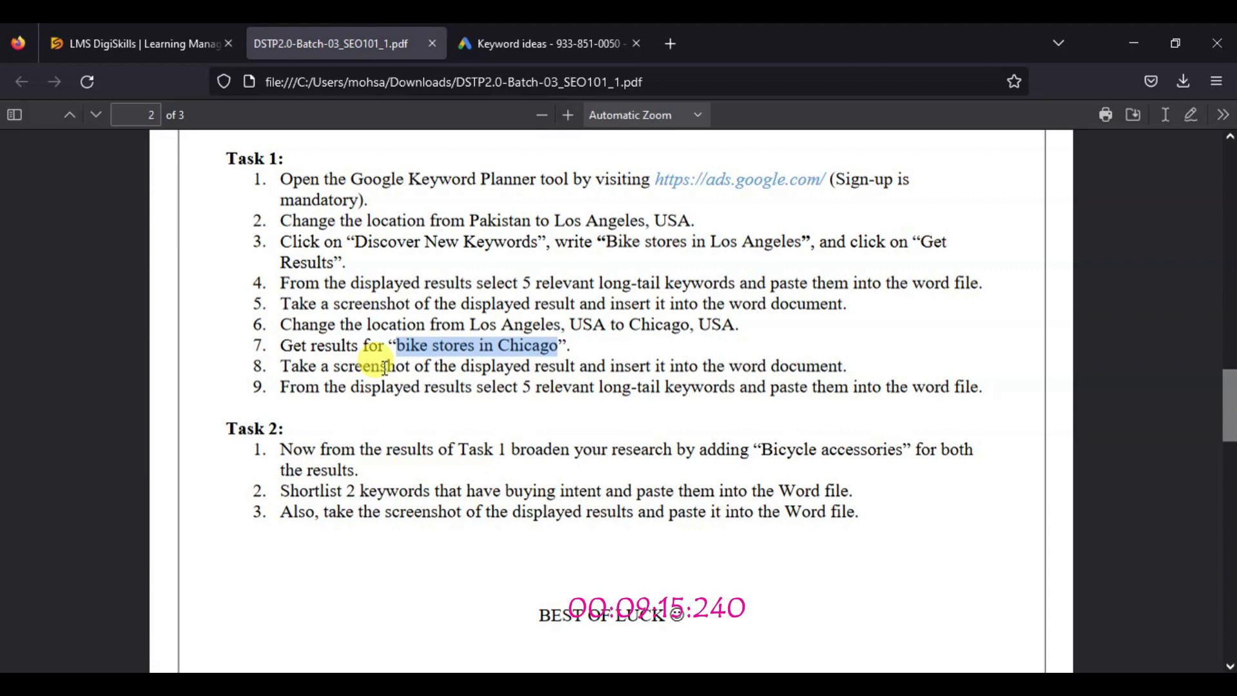
triple_click(373, 366)
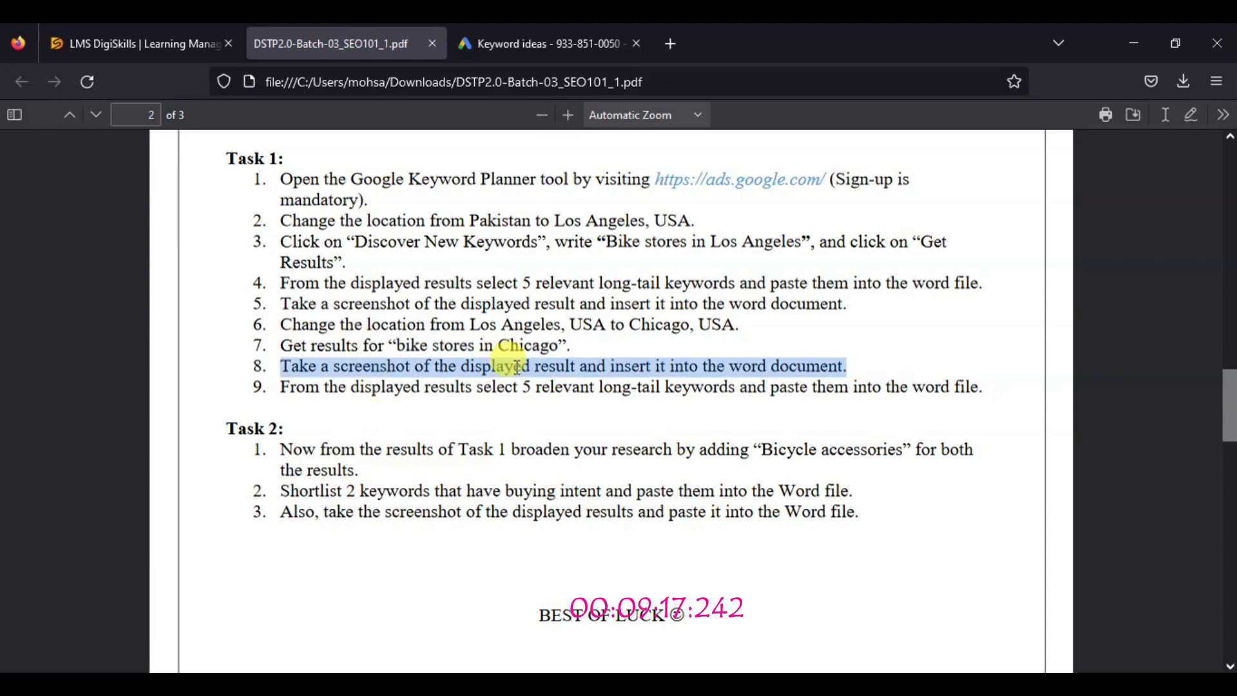
key("ctrl+Tab")
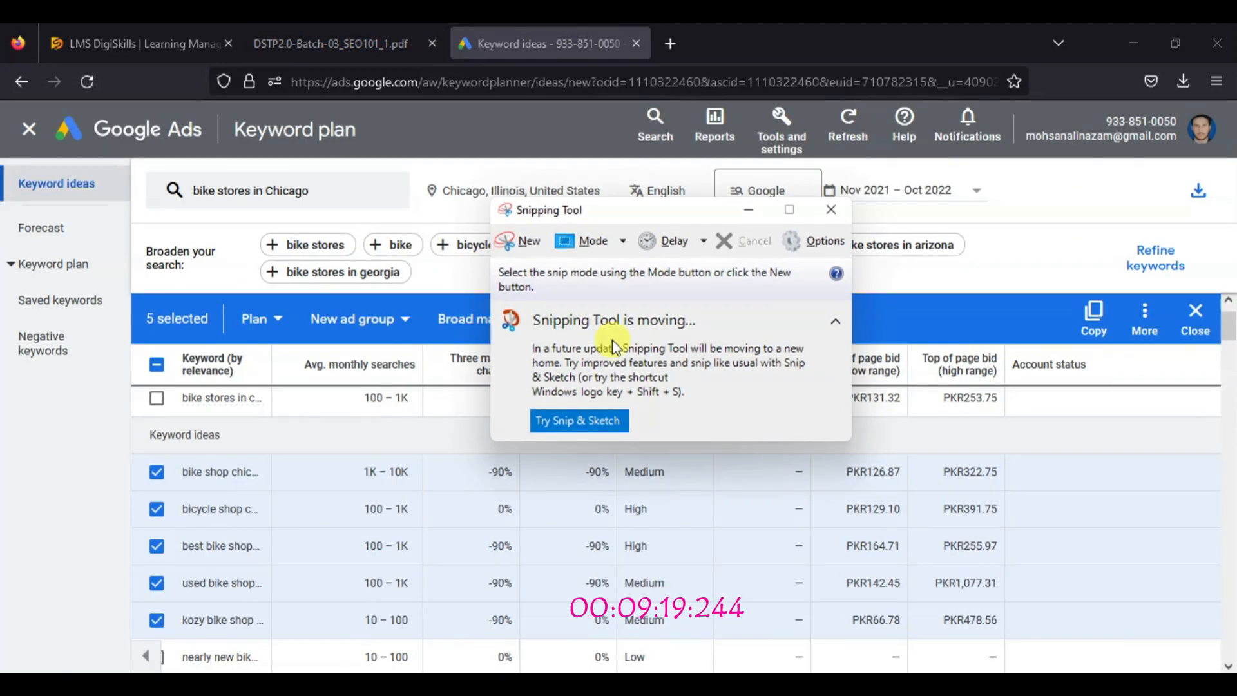
left_click(520, 241)
left_click_drag(3, 100, 1224, 670)
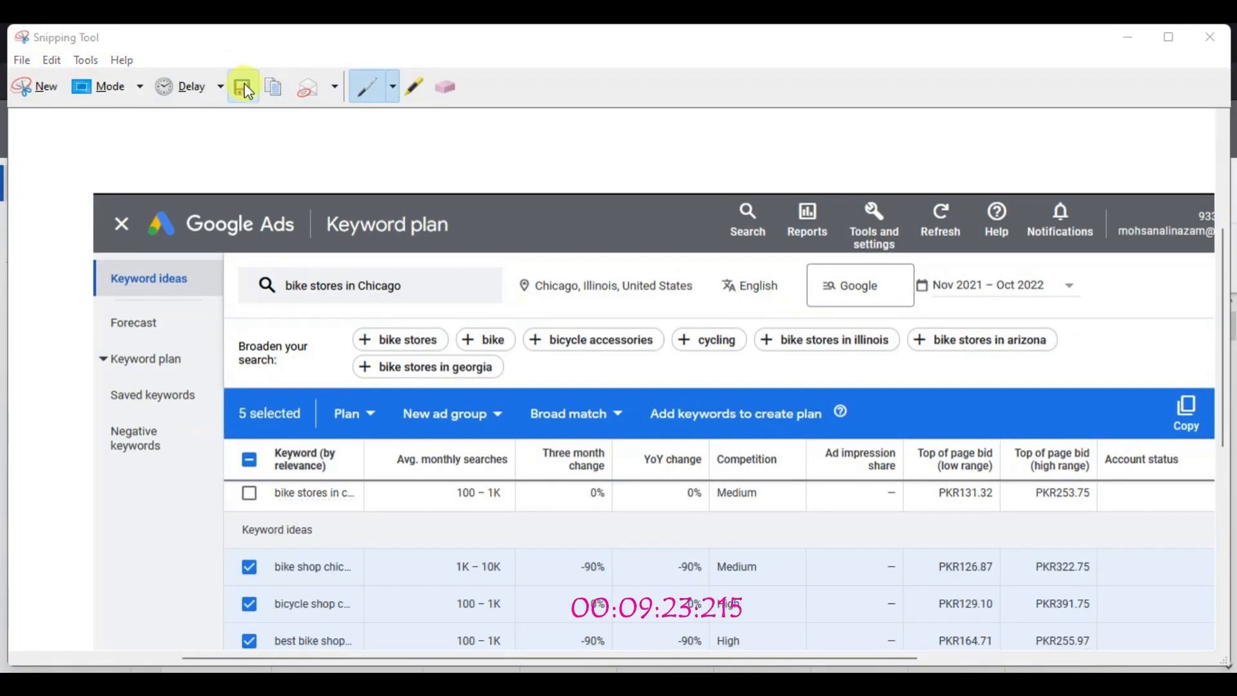
Save the screenshot in Pictures as "bike stores in Chicago.PNG", copying the name from the seventh instruction of Task 1 in the PDF
left_click(244, 86)
left_click(251, 326)
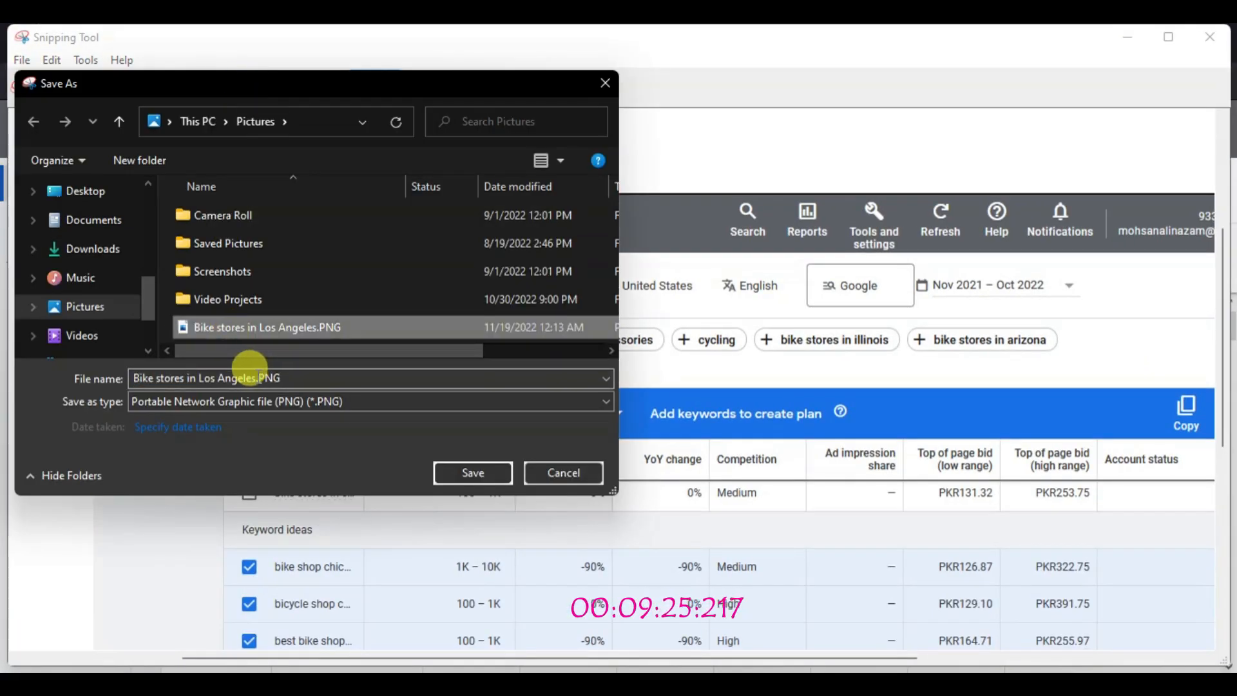
left_click(248, 372)
left_click_drag(257, 376, 121, 373)
key("BackSpace")
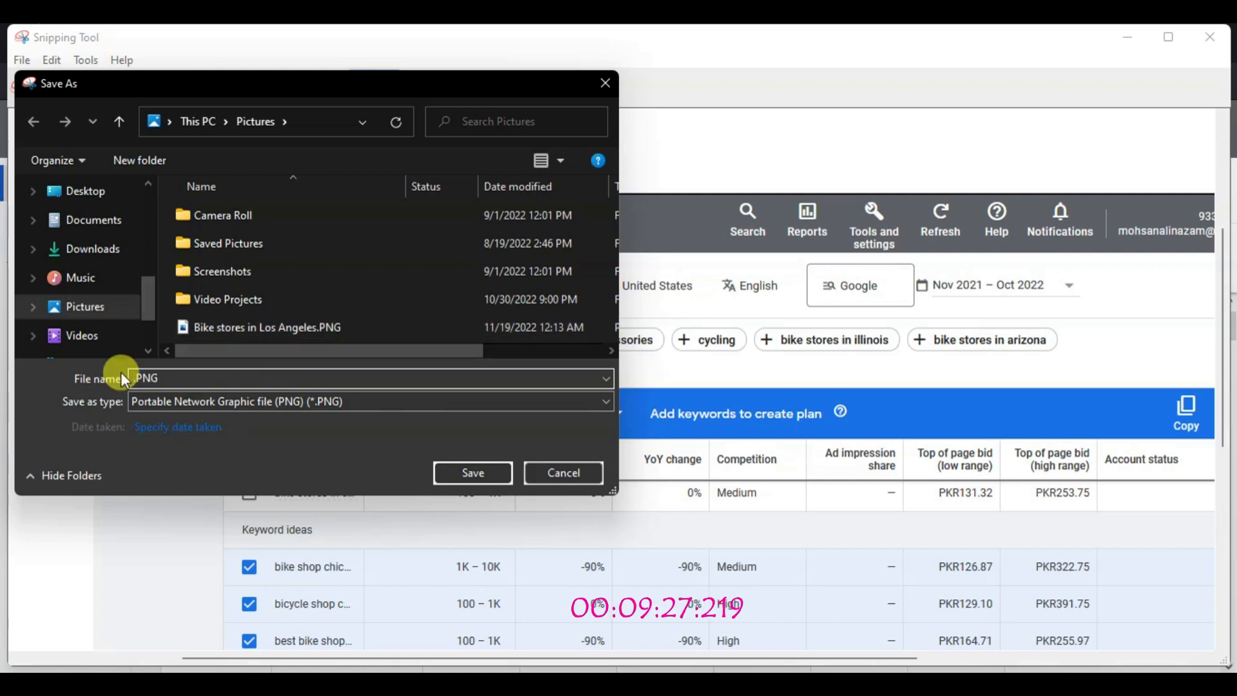
left_click(812, 669)
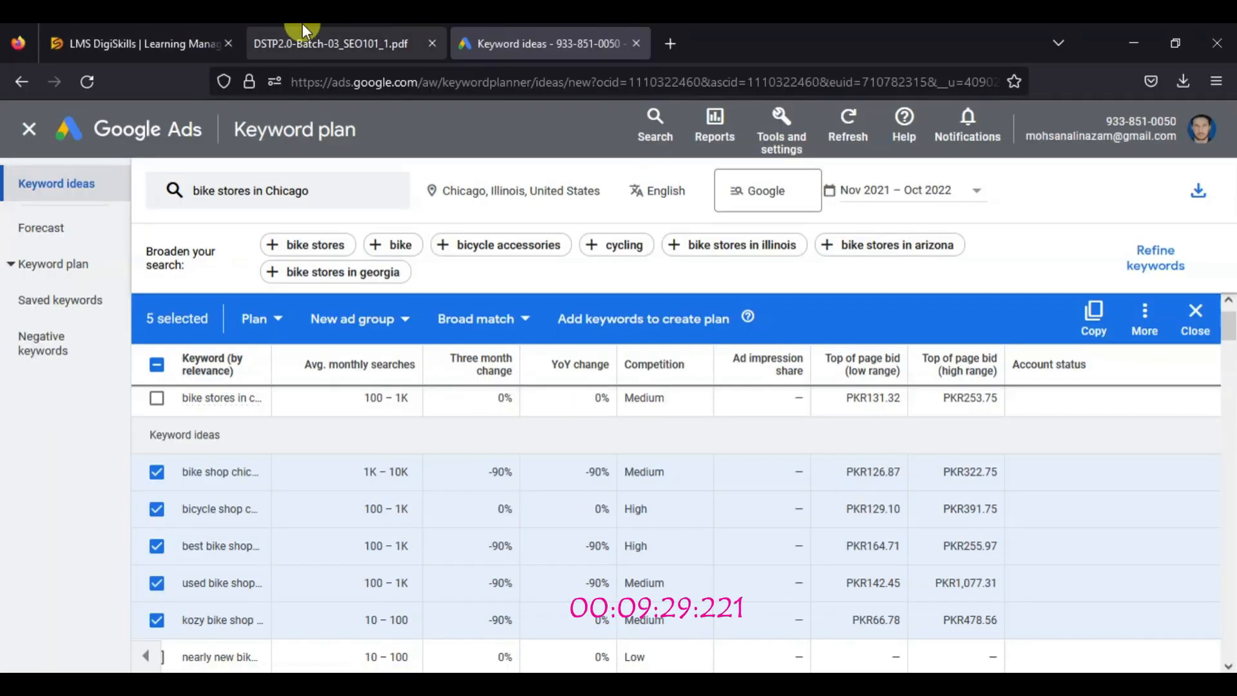
left_click(304, 36)
left_click_drag(433, 346, 554, 346)
right_click(554, 346)
left_click(560, 359)
left_click(1134, 43)
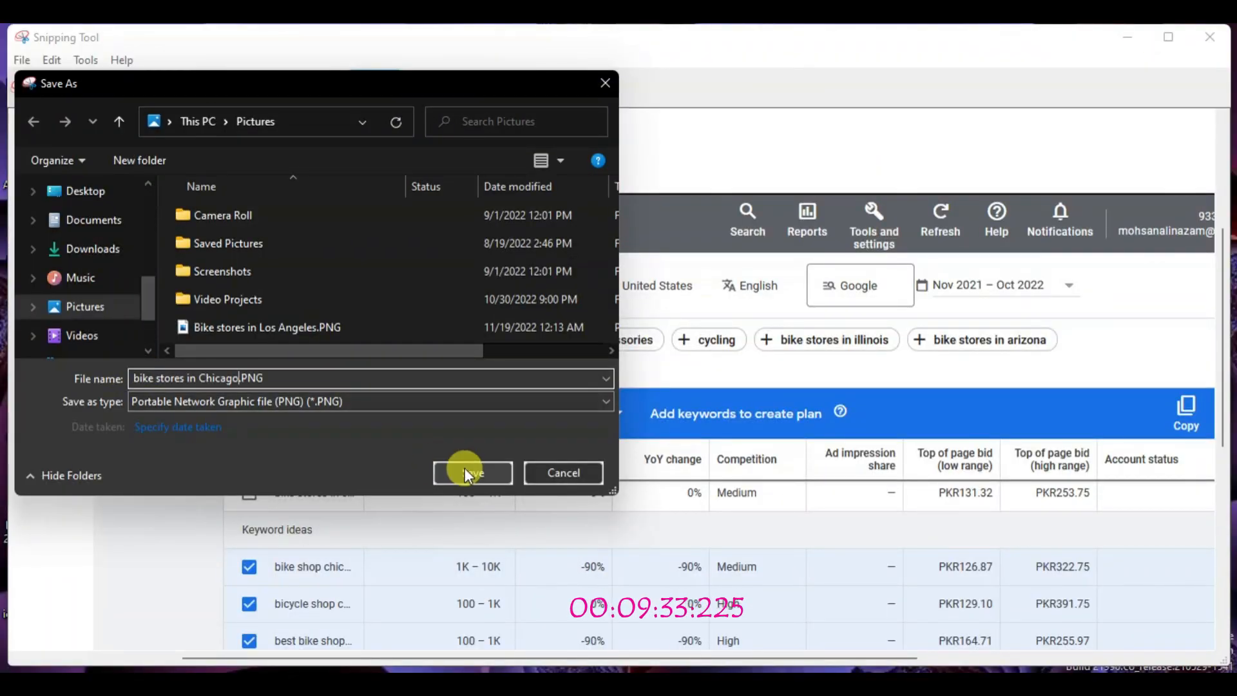
left_click(466, 472)
Show the Windows desktop and hide its icons
key("super+d")
right_click(700, 335)
mouse_move(716, 355)
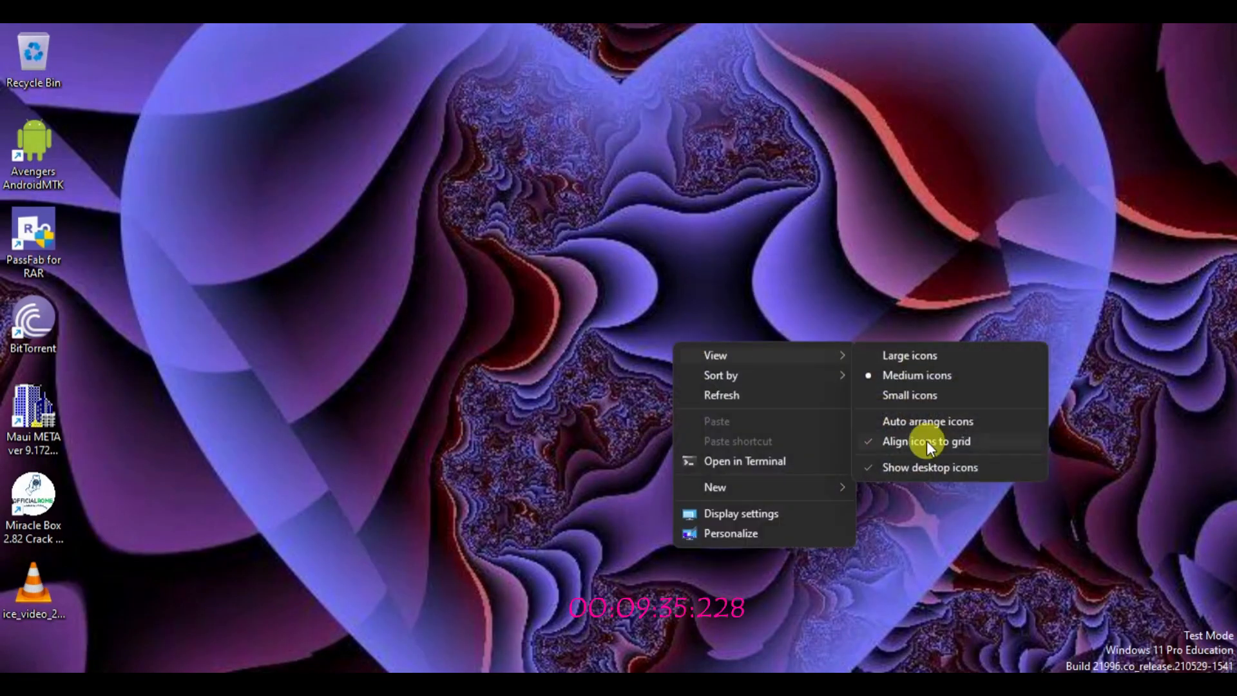
left_click(930, 467)
right_click(732, 303)
left_click(895, 567)
Return to the Word document and insert "bike stores in Chicago.PNG" from Pictures below the Los Angeles screenshot
key("alt+Tab")
left_click_drag(1230, 248, 1229, 434)
left_click(132, 68)
left_click(186, 117)
left_click(224, 177)
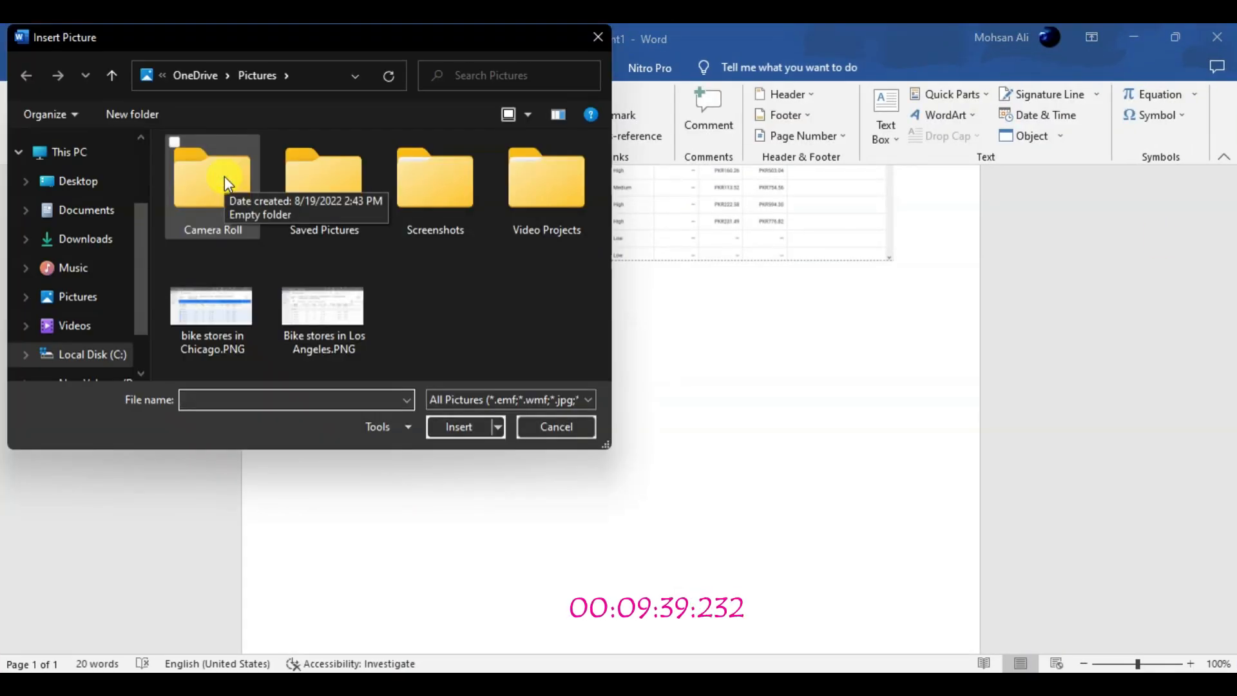
left_click(206, 290)
left_click(447, 426)
Enlarge the inserted Chicago screenshot in the Word document, making it wider and taller
left_click(919, 462)
left_click(699, 380)
scroll(998, 419, "down", 2)
left_click_drag(893, 481, 931, 500)
left_click_drag(630, 499, 630, 550)
left_click_drag(1231, 460, 1232, 442)
Stretch the Los Angeles screenshot taller so the Chicago screenshot moves to page 2, and stretch the Chicago screenshot slightly taller
left_click(601, 219)
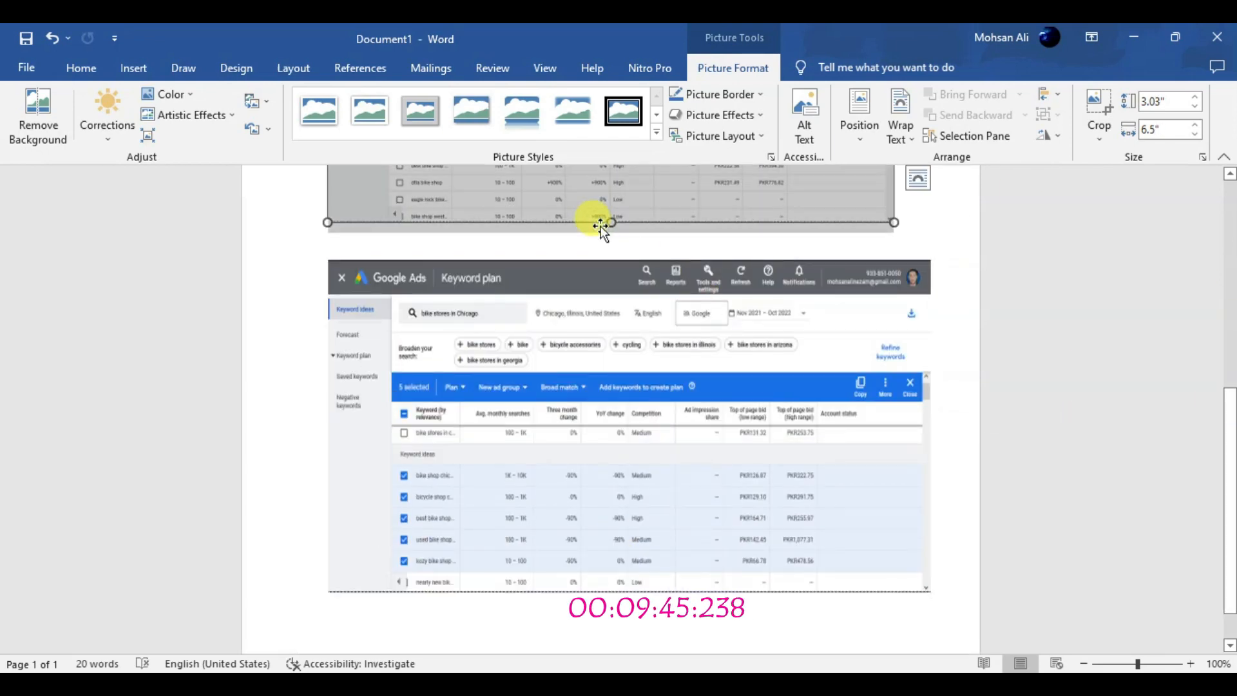
key("Return")
left_click_drag(1229, 319, 1229, 286)
left_click(774, 503)
left_click_drag(612, 461, 613, 604)
left_click_drag(1230, 334, 1230, 283)
left_click_drag(1232, 219, 1230, 437)
left_click(767, 479)
left_click_drag(630, 509, 630, 534)
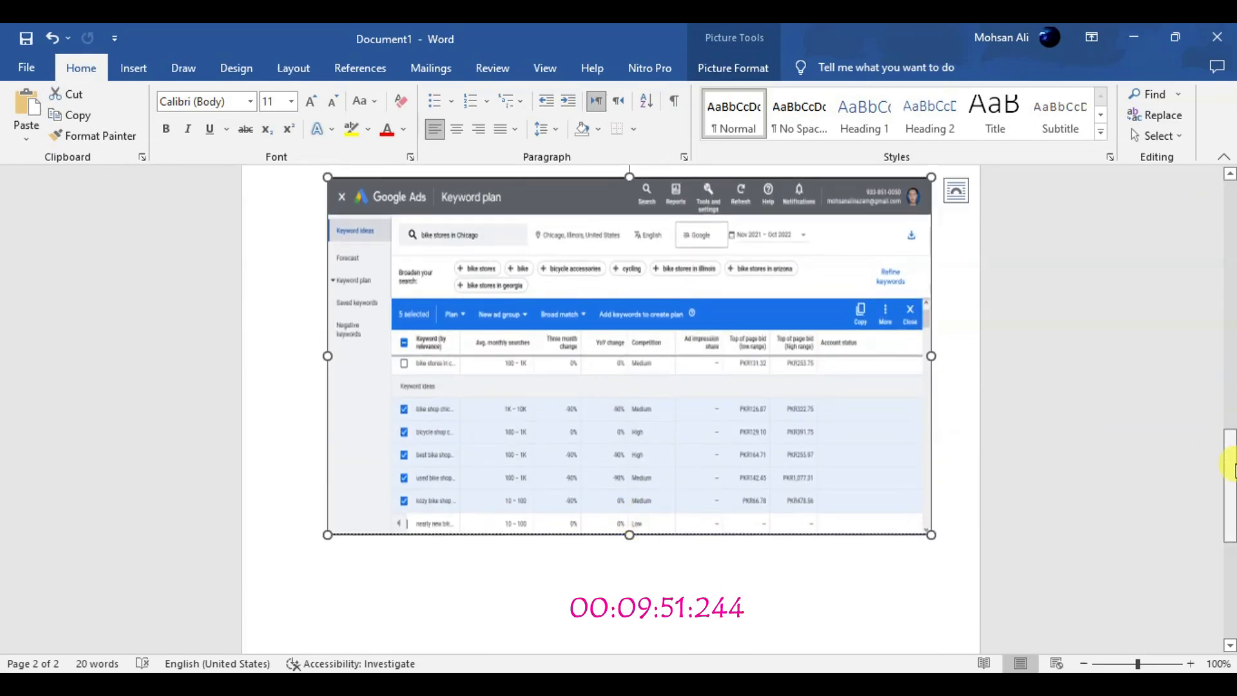
Copy the five selected Chicago keywords from Keyword Planner and paste them below the Chicago screenshot in the Word document
left_click_drag(1232, 470, 1233, 525)
double_click(574, 387)
left_click(952, 314)
key("alt+Tab")
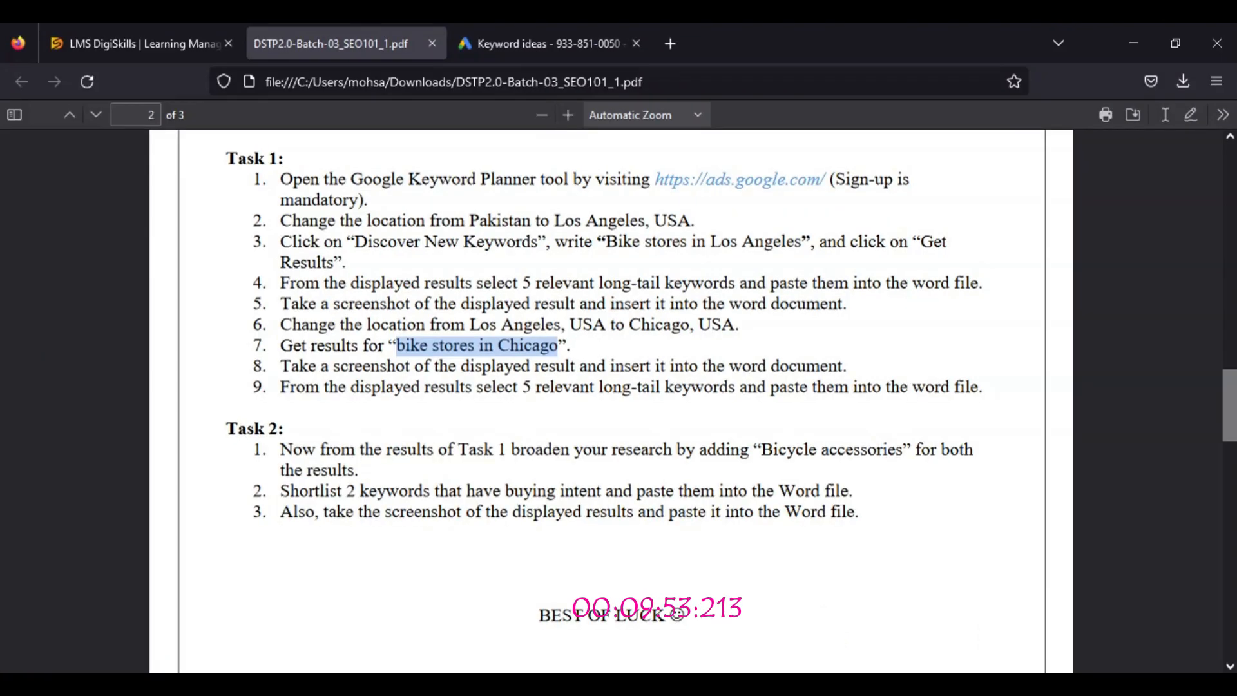
key("ctrl+Tab")
left_click(1095, 312)
left_click(1131, 33)
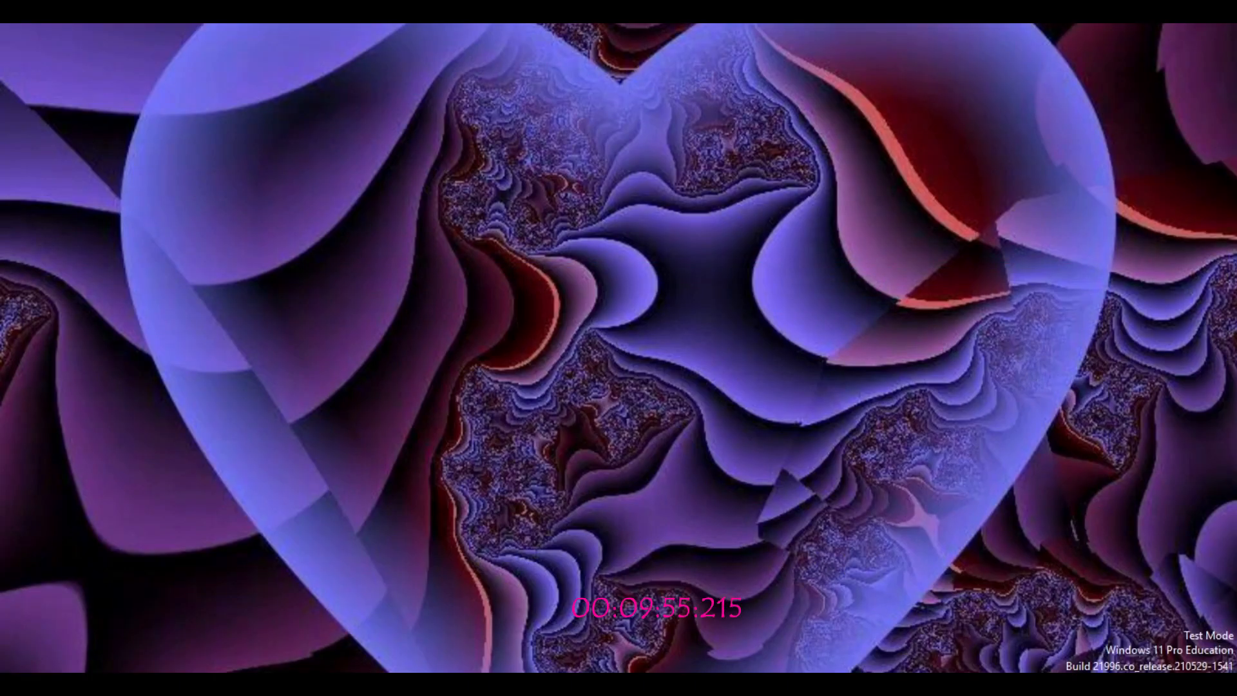
left_click(899, 687)
key("ctrl+v")
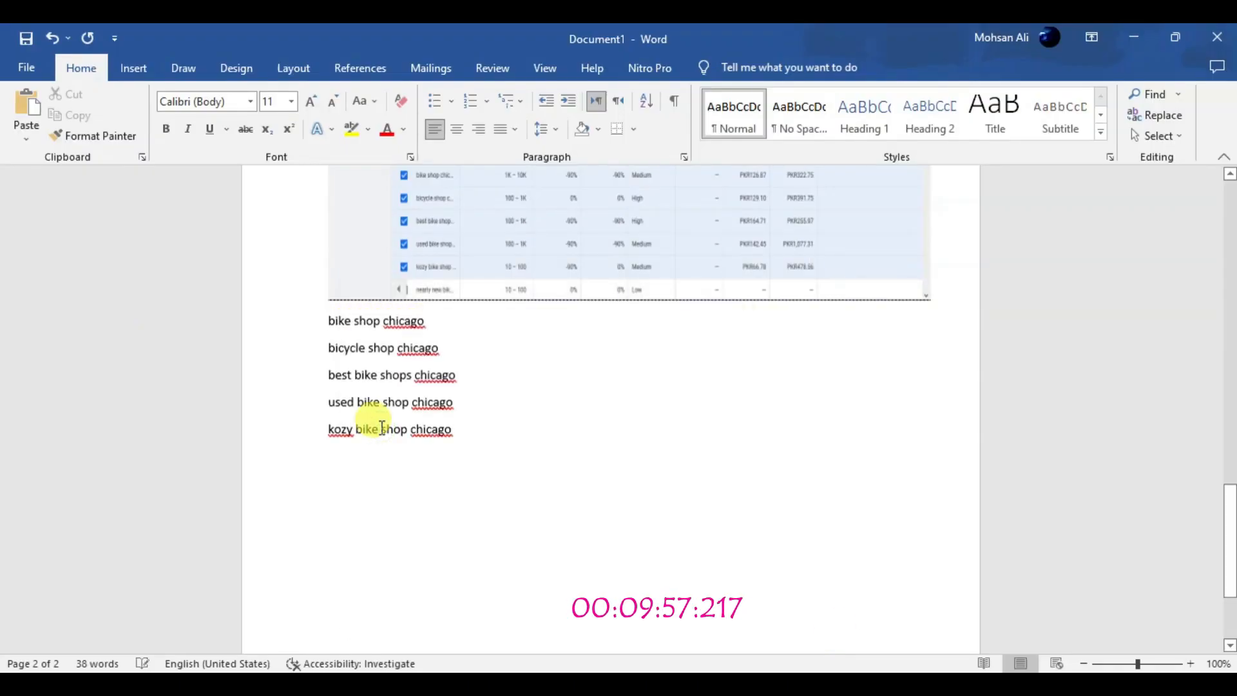
Save the Word document in Documents as "bike shop los angeles.docx"
left_click(20, 37)
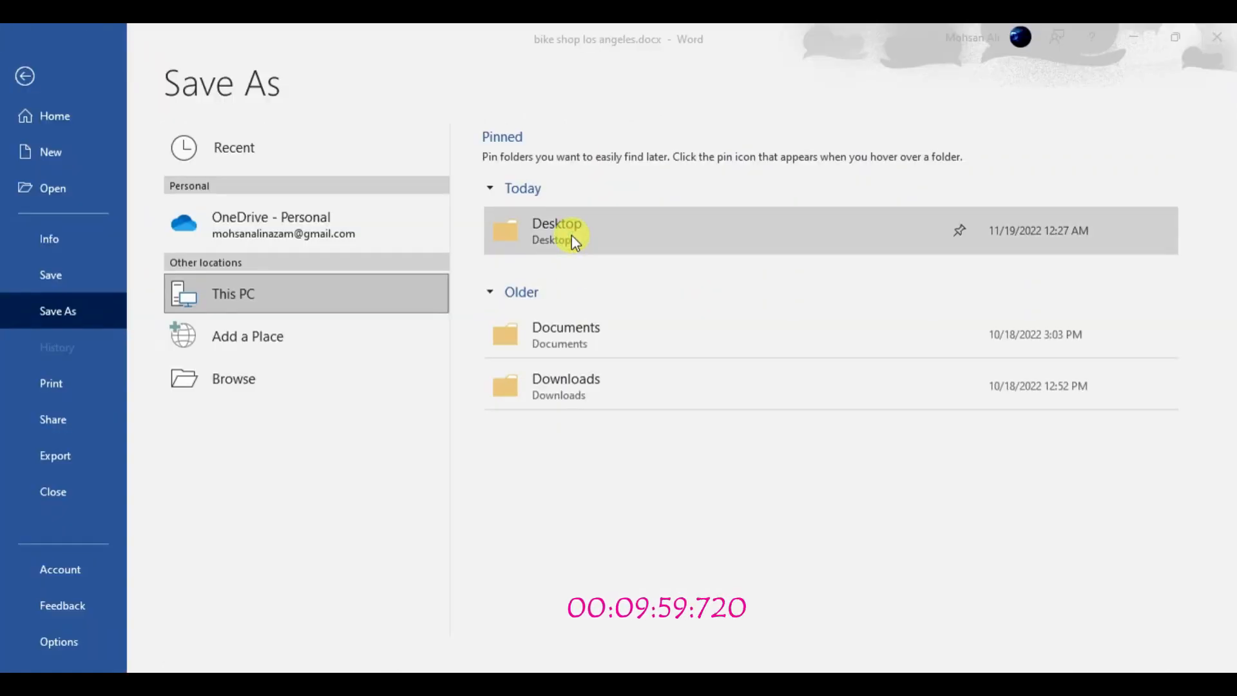
left_click(571, 236)
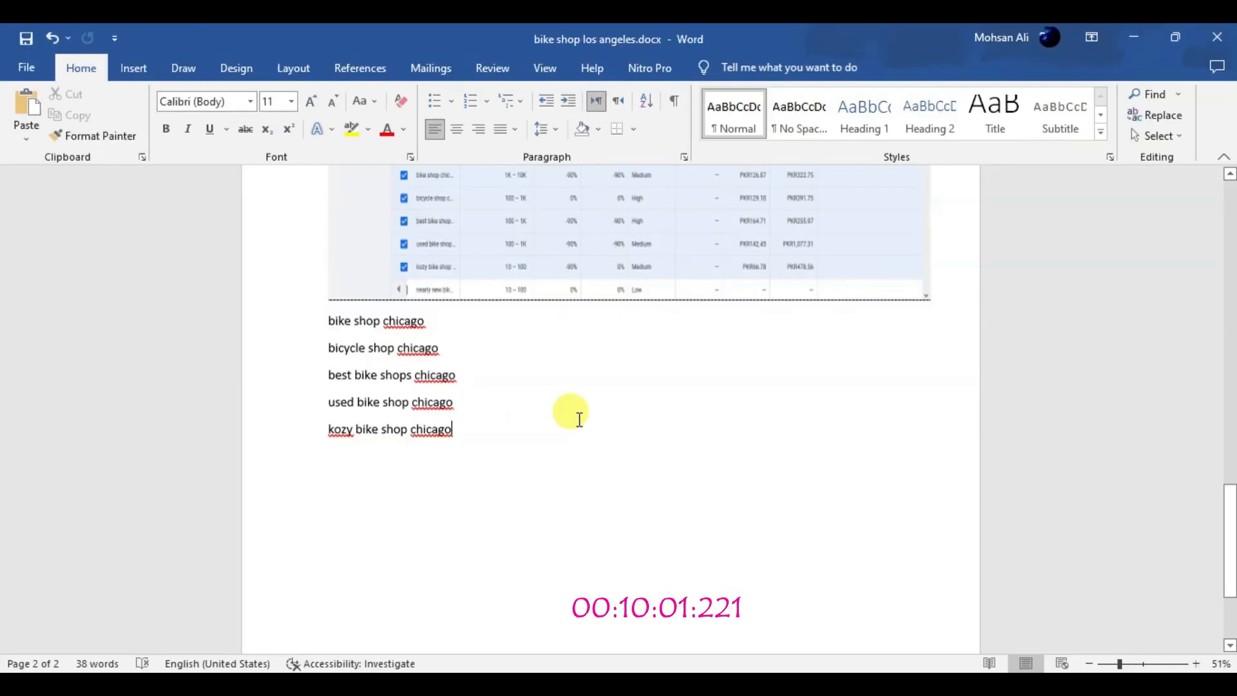
left_click_drag(1233, 572, 1227, 215)
Check the Chicago screenshot and keyword list in the Word document against instructions 8 and 9 of Task 1 in the PDF
left_click(899, 687)
left_click(860, 685)
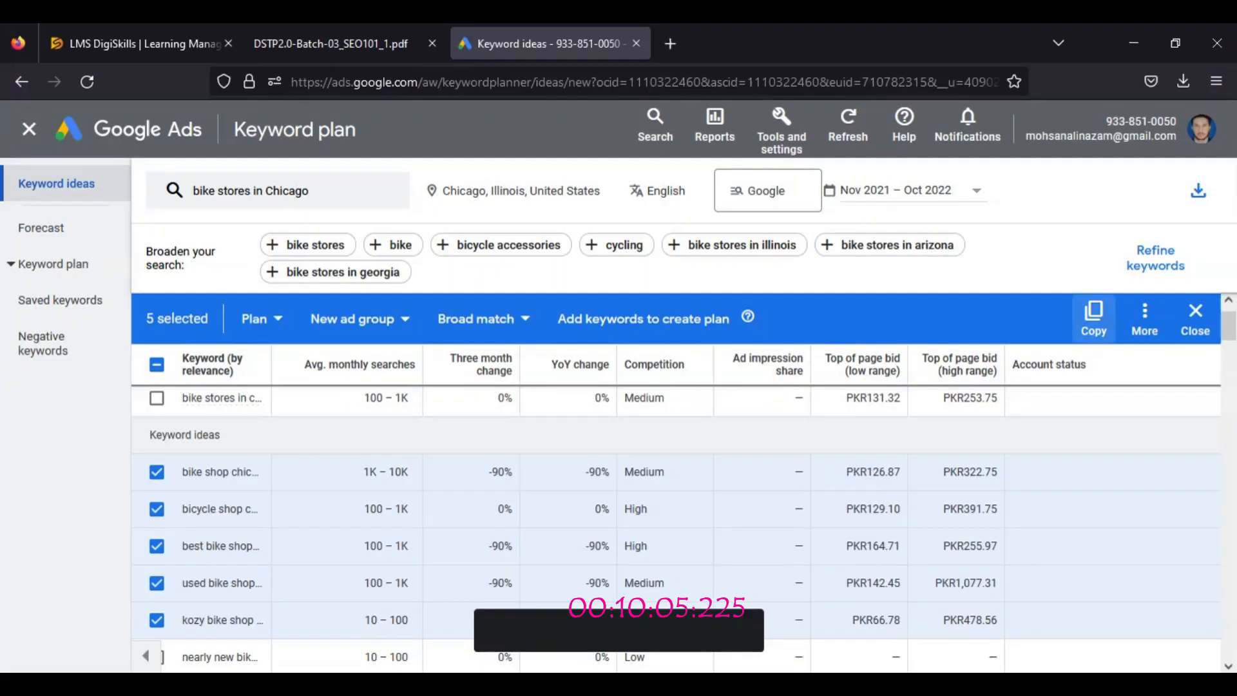
left_click(345, 31)
triple_click(360, 365)
left_click(910, 684)
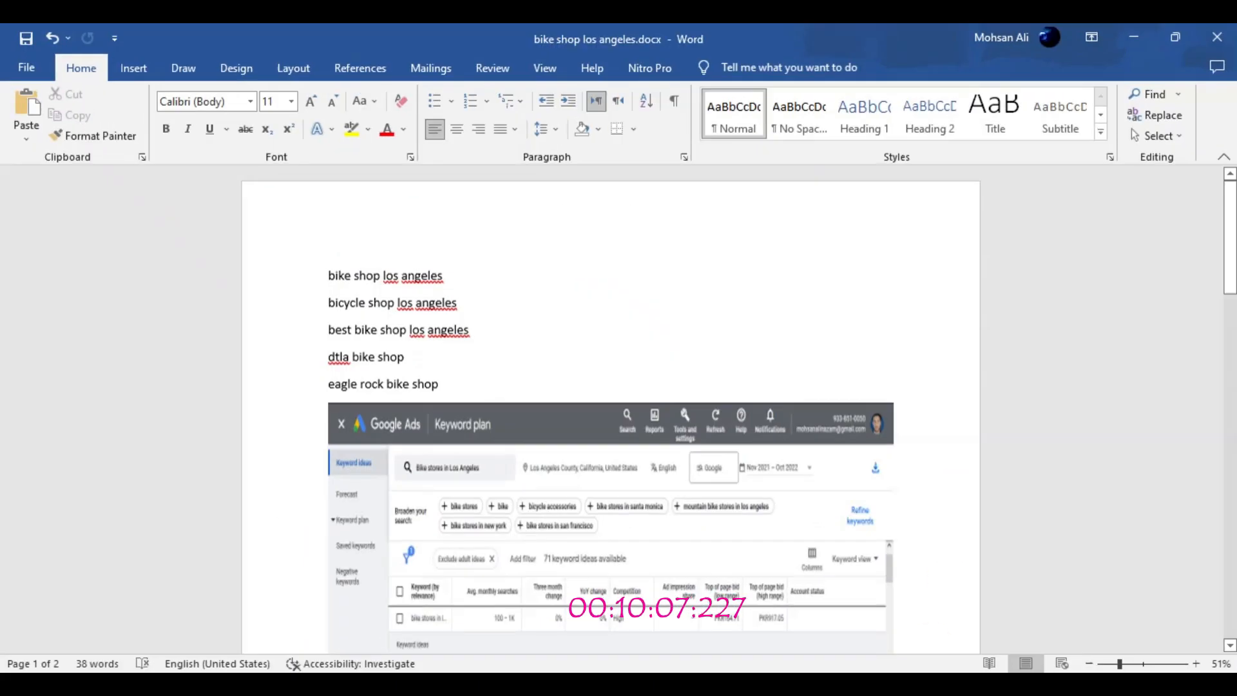
left_click_drag(1229, 258, 1229, 478)
left_click(676, 314)
left_click(861, 686)
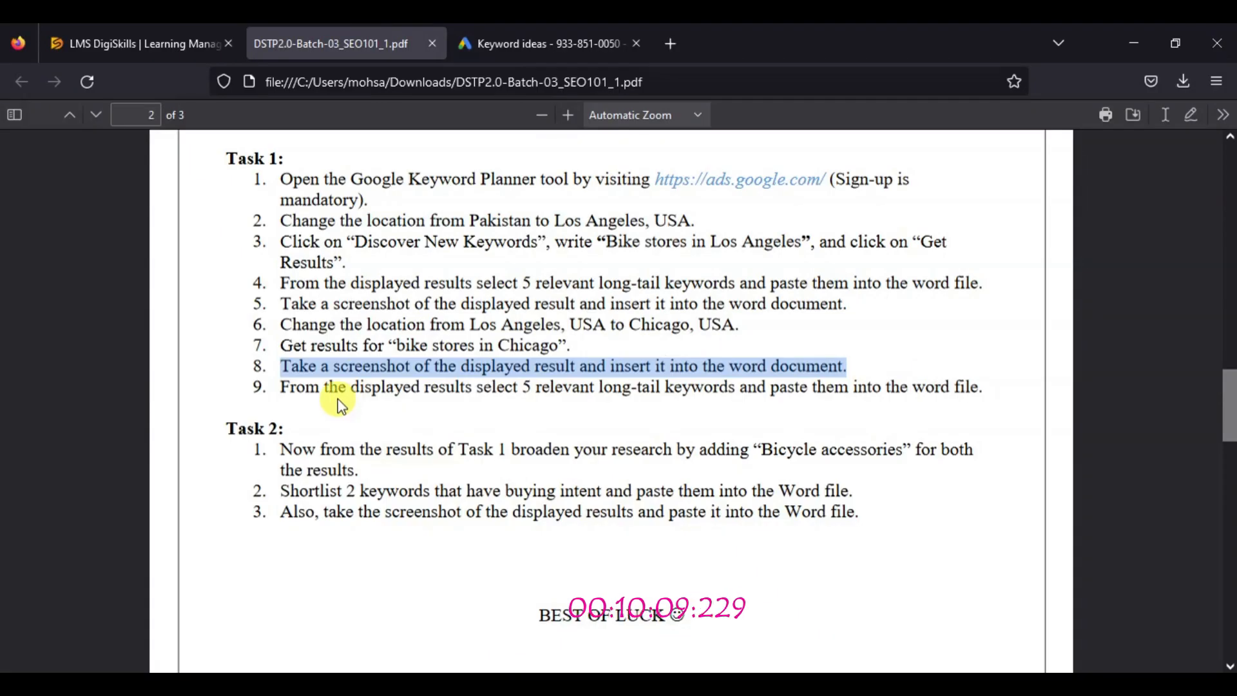
triple_click(530, 386)
left_click(910, 685)
left_click_drag(1229, 460, 1230, 542)
left_click_drag(459, 426, 385, 342)
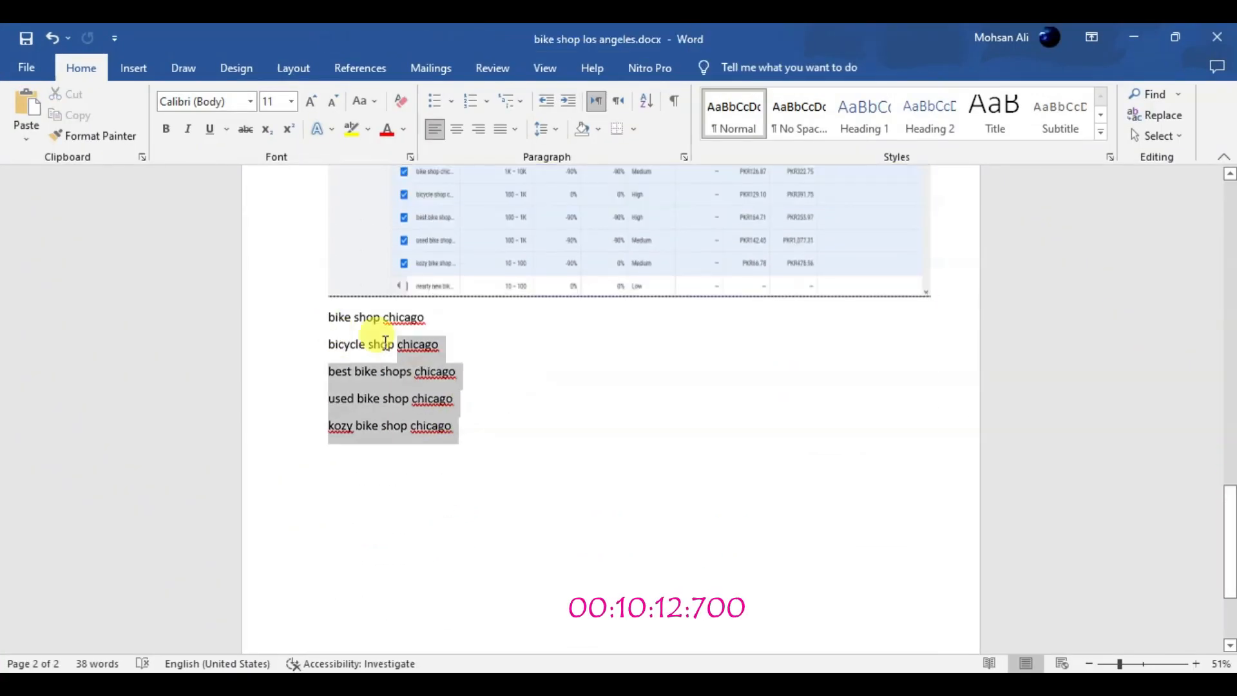
left_click(519, 401)
left_click(860, 686)
left_click(551, 389)
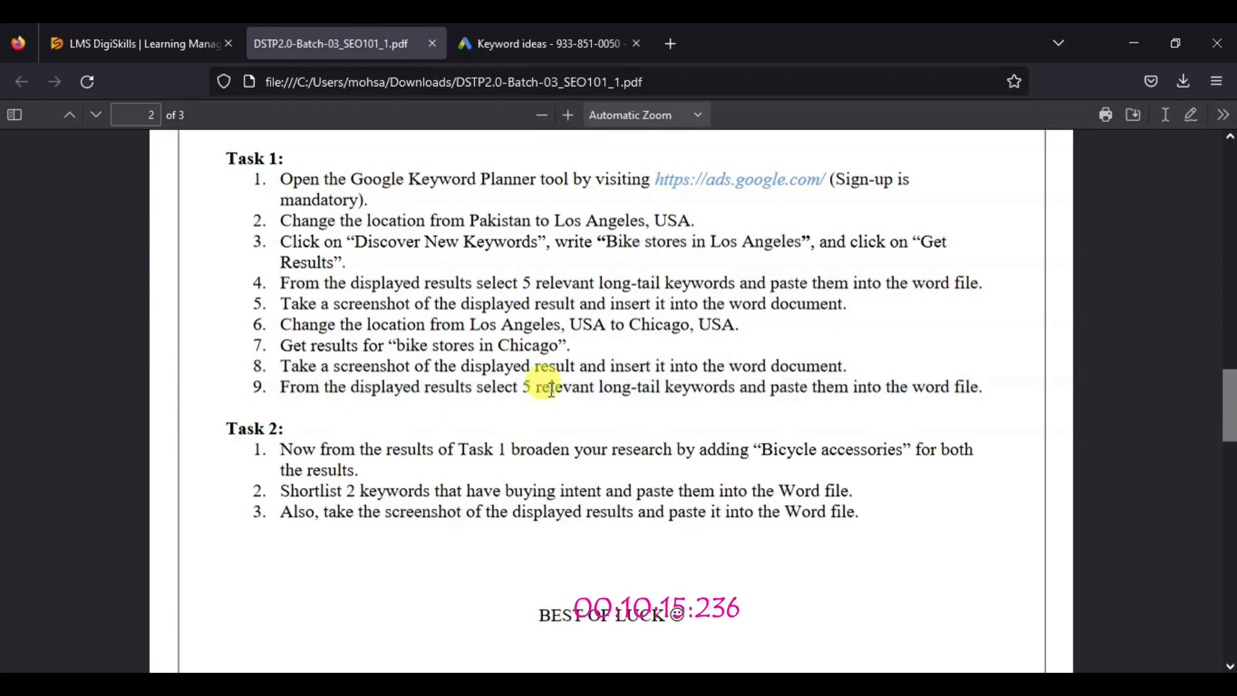
Read the first instruction of Task 2 in the PDF and broaden the Chicago keyword search with "bicycle accessories"
scroll(285, 160, "down", 3)
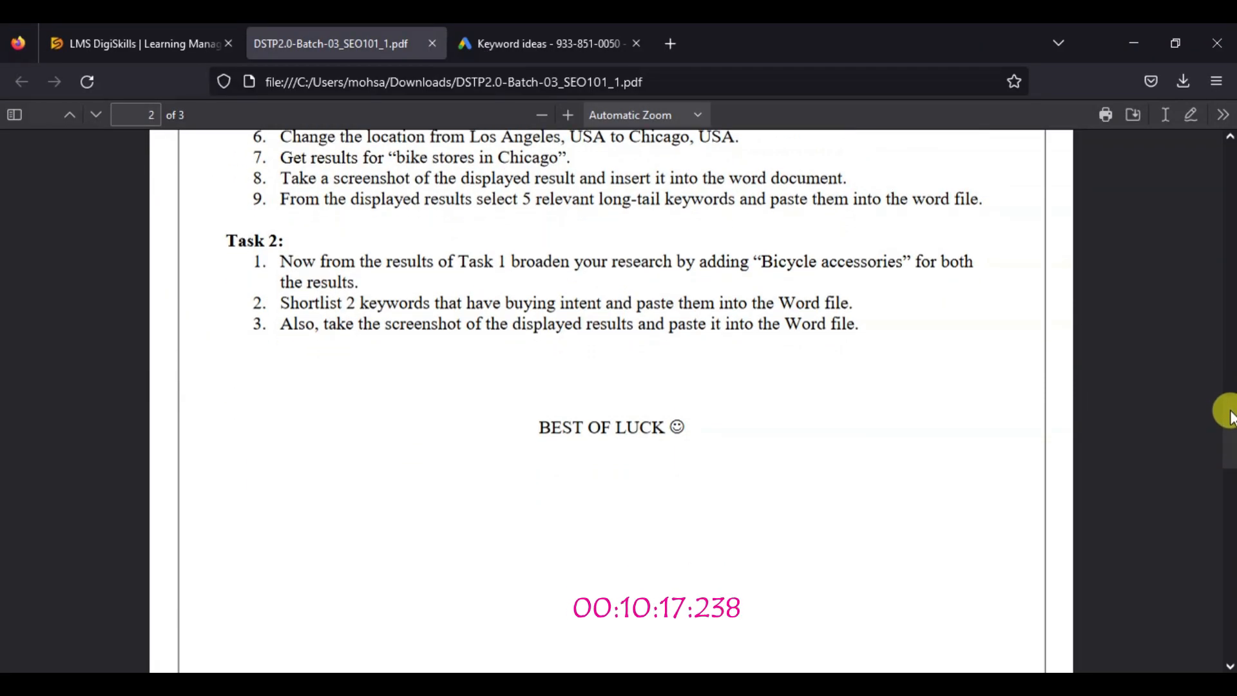
left_click_drag(282, 264, 365, 287)
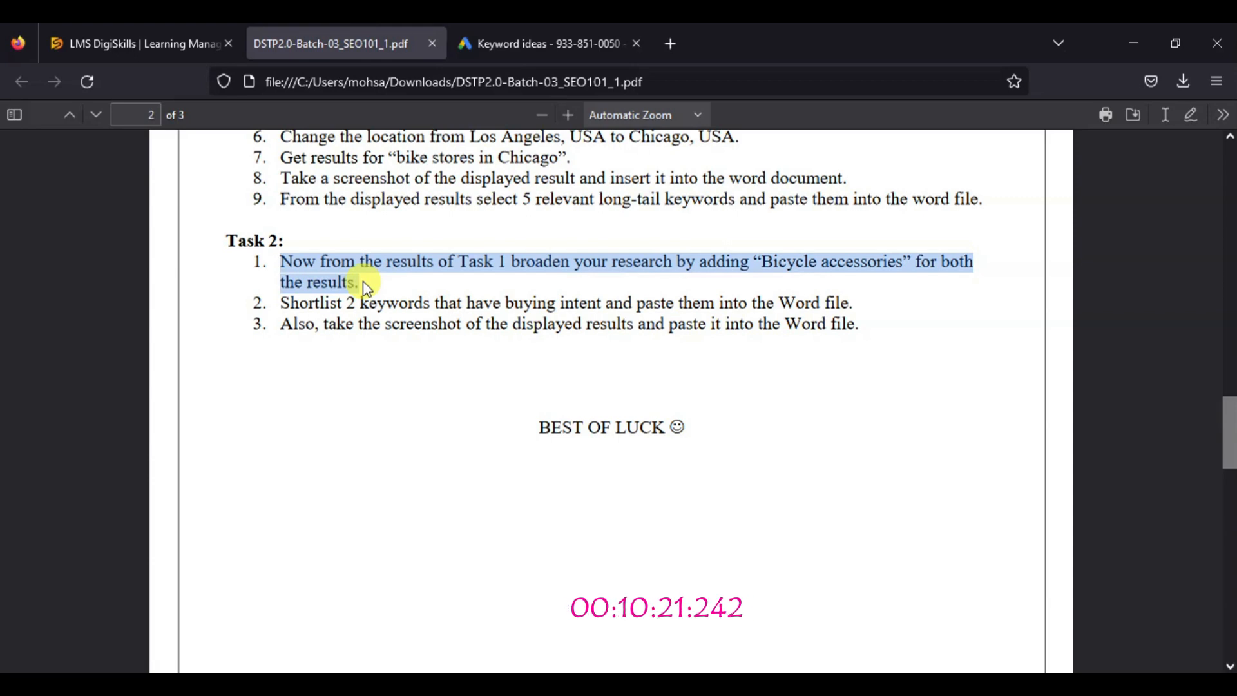
left_click_drag(699, 261, 907, 261)
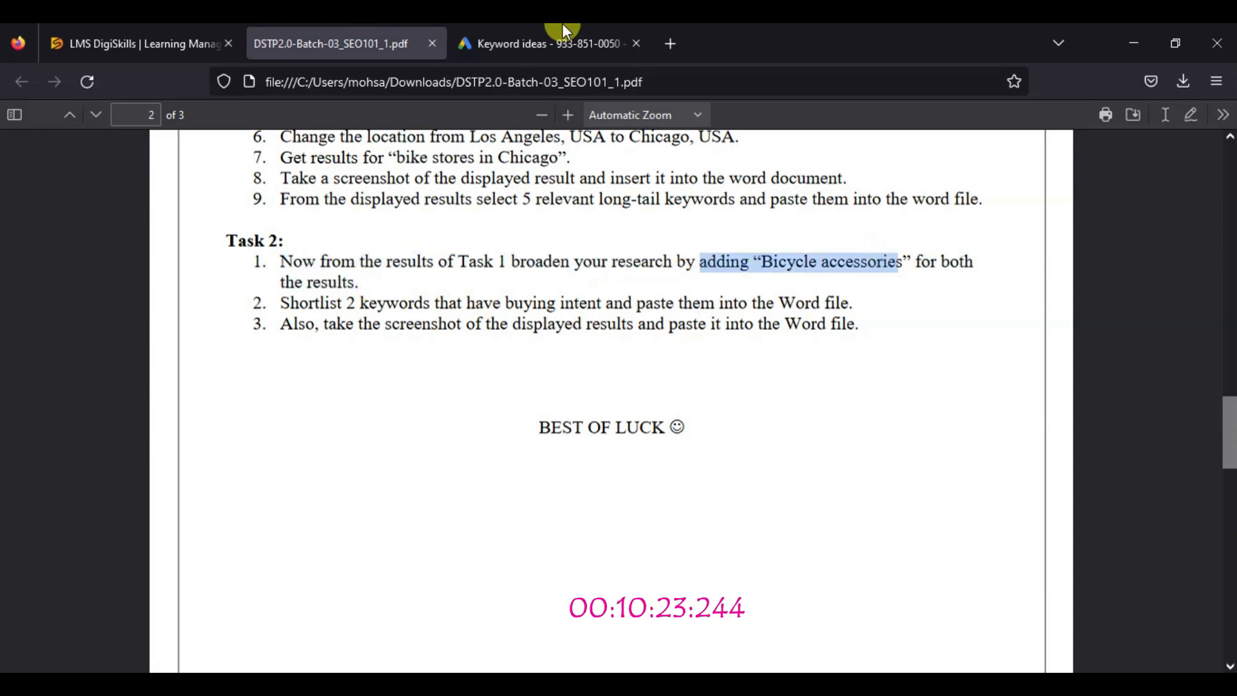
left_click(548, 43)
left_click_drag(144, 254, 152, 248)
left_click(520, 245)
left_click(197, 518)
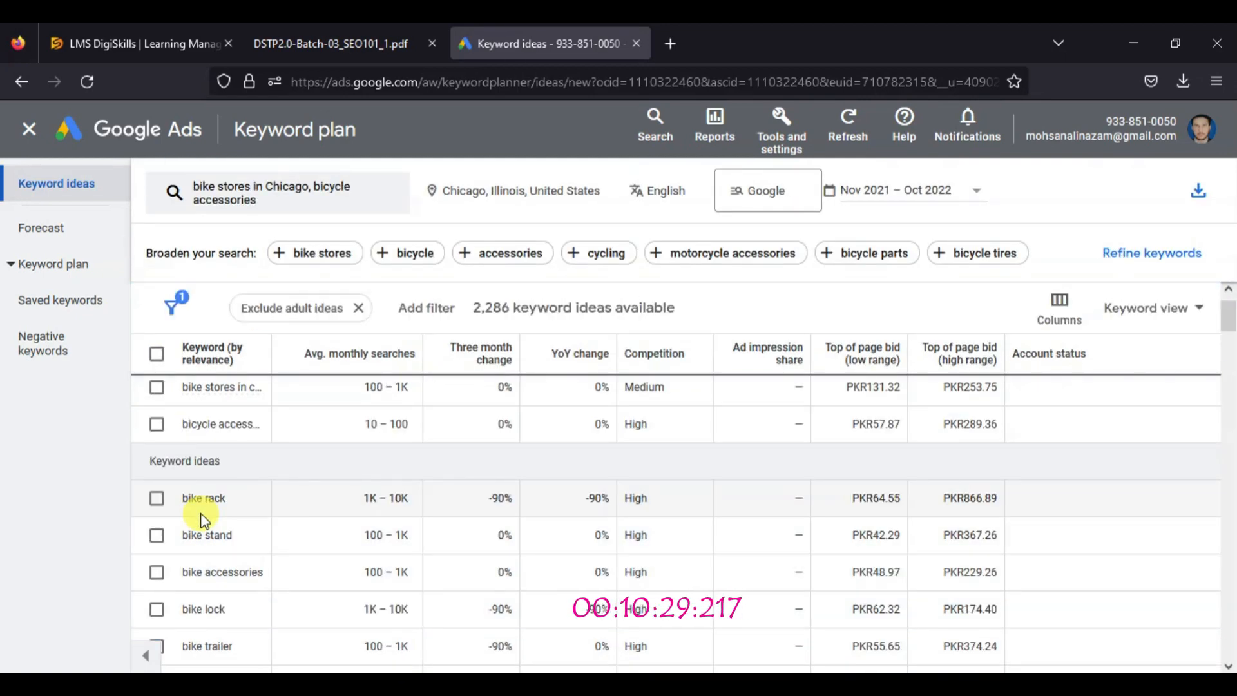
Check the second instruction of Task 2 in the PDF, select the keywords "bike rack" and "bike stand", and copy them
left_click(330, 44)
left_click(522, 257)
triple_click(408, 302)
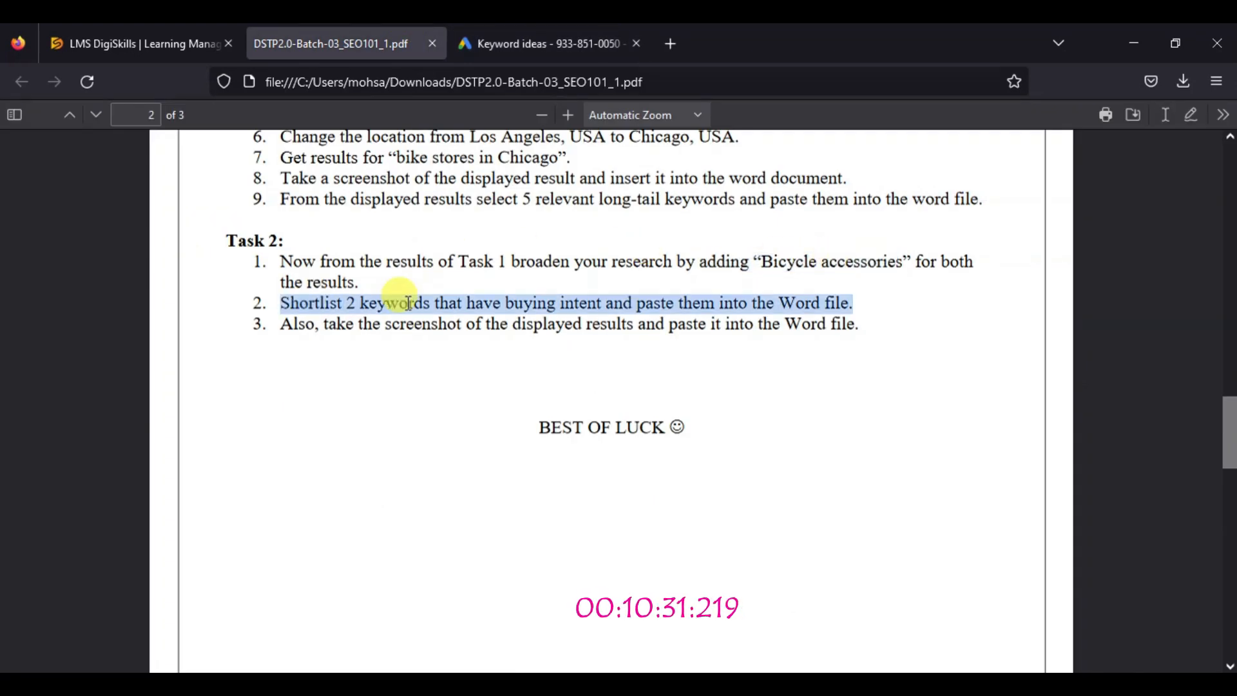
left_click(544, 44)
left_click(156, 498)
left_click(157, 535)
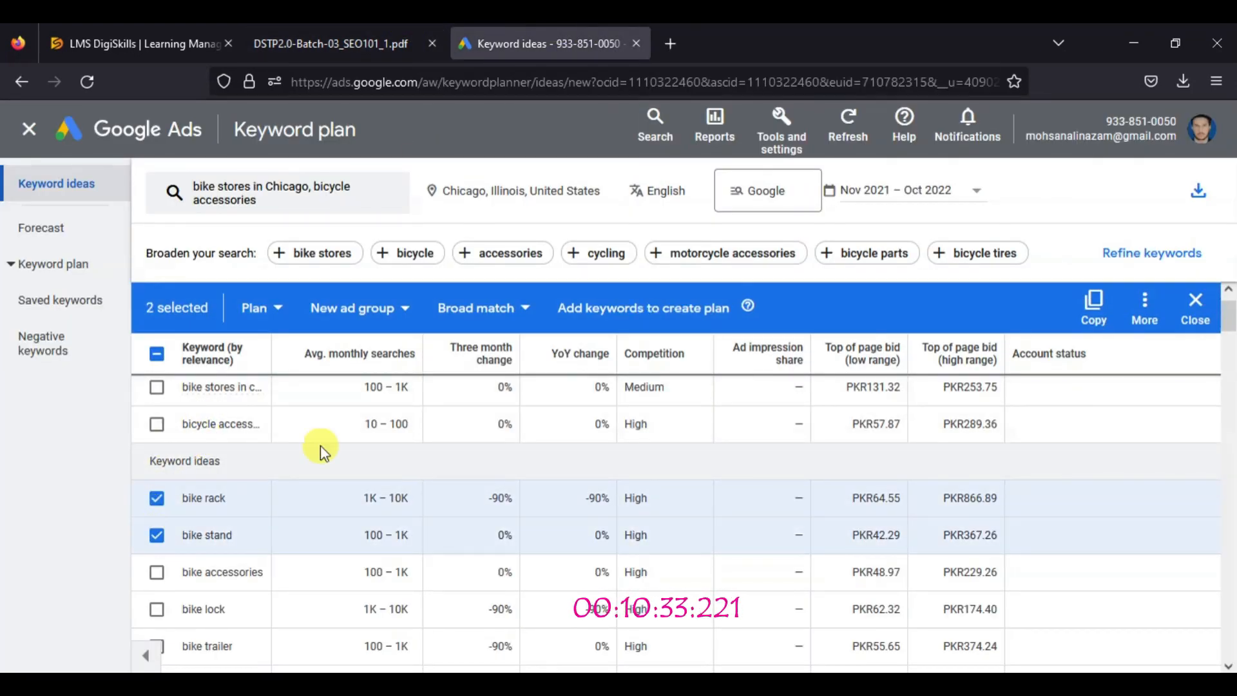
left_click(1096, 303)
Paste the two copied keywords on a new page after the Chicago keyword list in the Word document
key("alt+Tab")
left_click(492, 480)
key("Return")
key("Return")
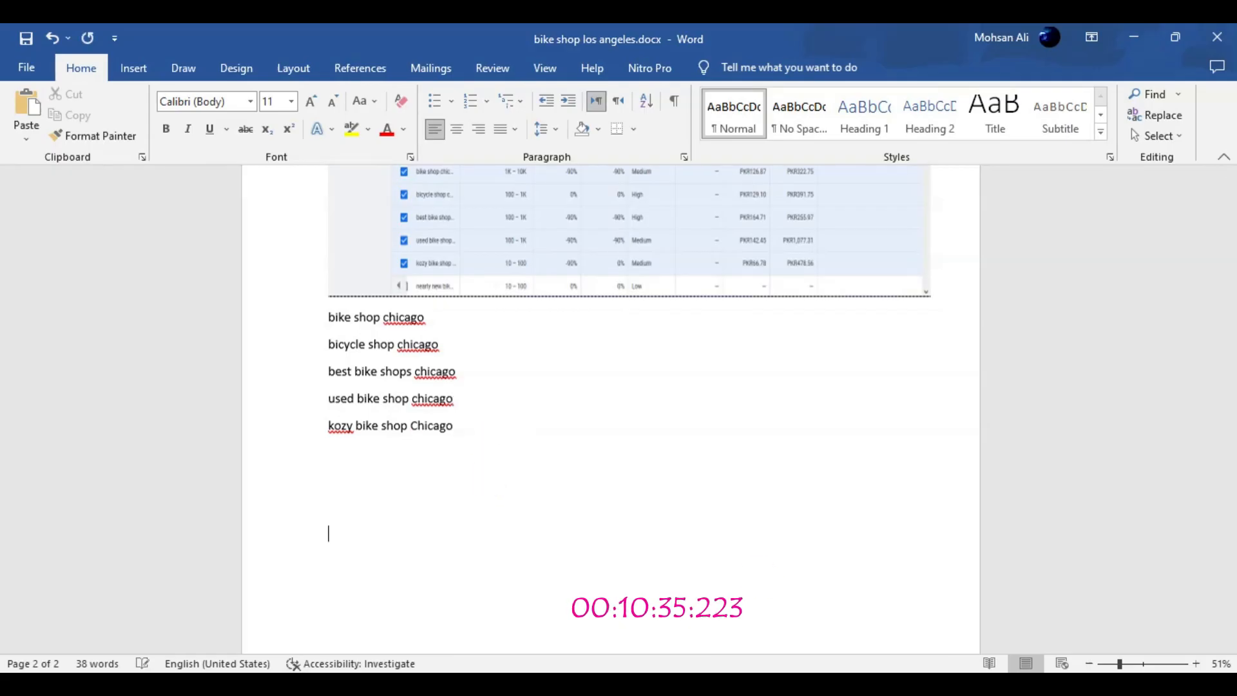
key("ctrl+Return")
type("bike rack bike stand")
scroll(362, 419, "down", 5)
Capture a screenshot of the Chicago "bicycle accessories" keyword results and save it in Pictures as 04.PNG
key("alt+Tab")
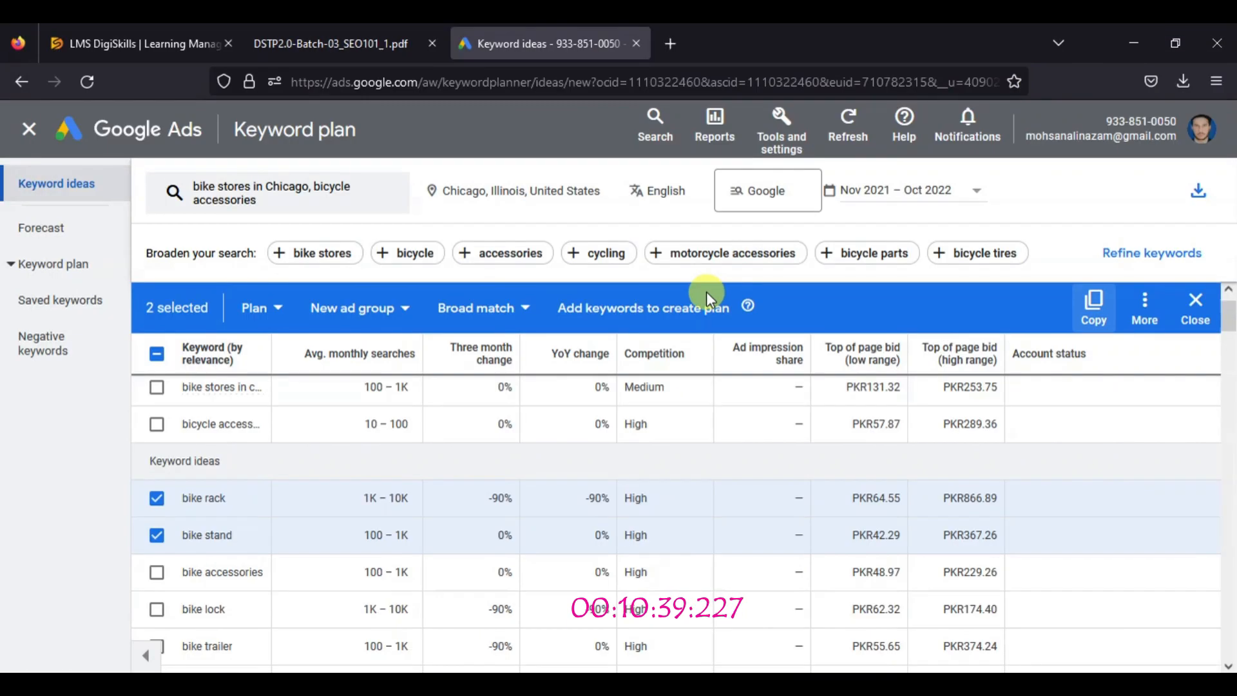
scroll(677, 524, "up", 1)
key("alt+Tab")
left_click(525, 247)
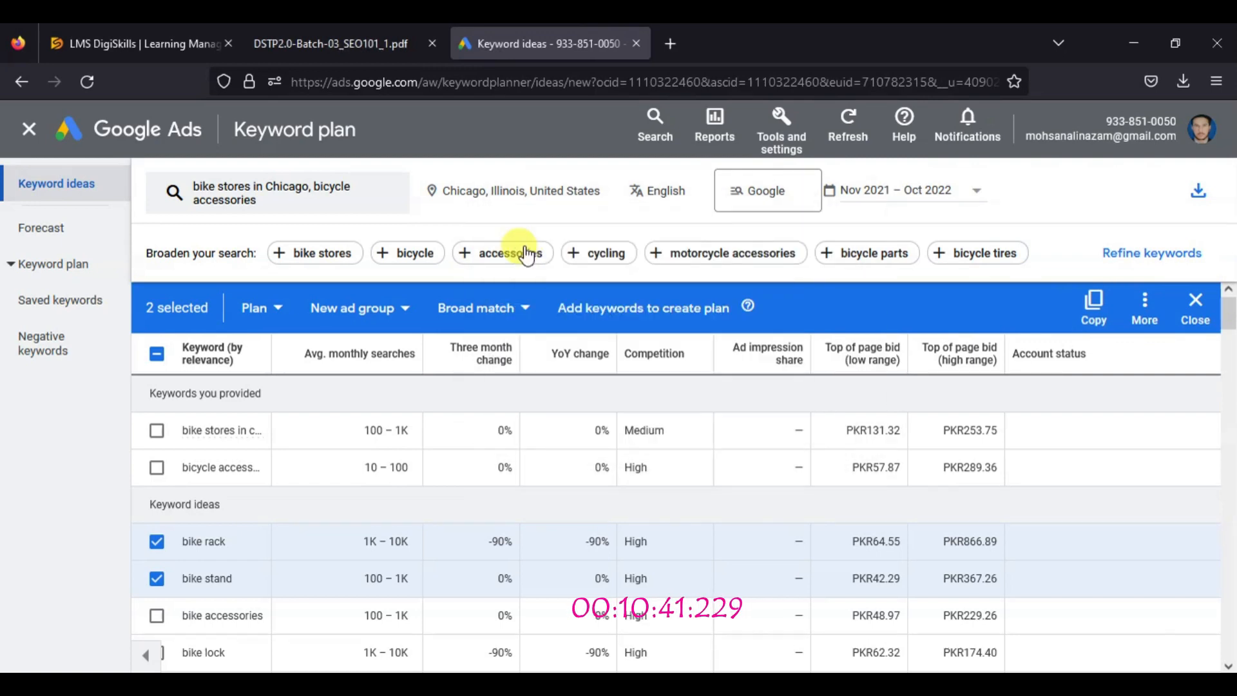
left_click_drag(1, 100, 1230, 667)
key("ctrl+s")
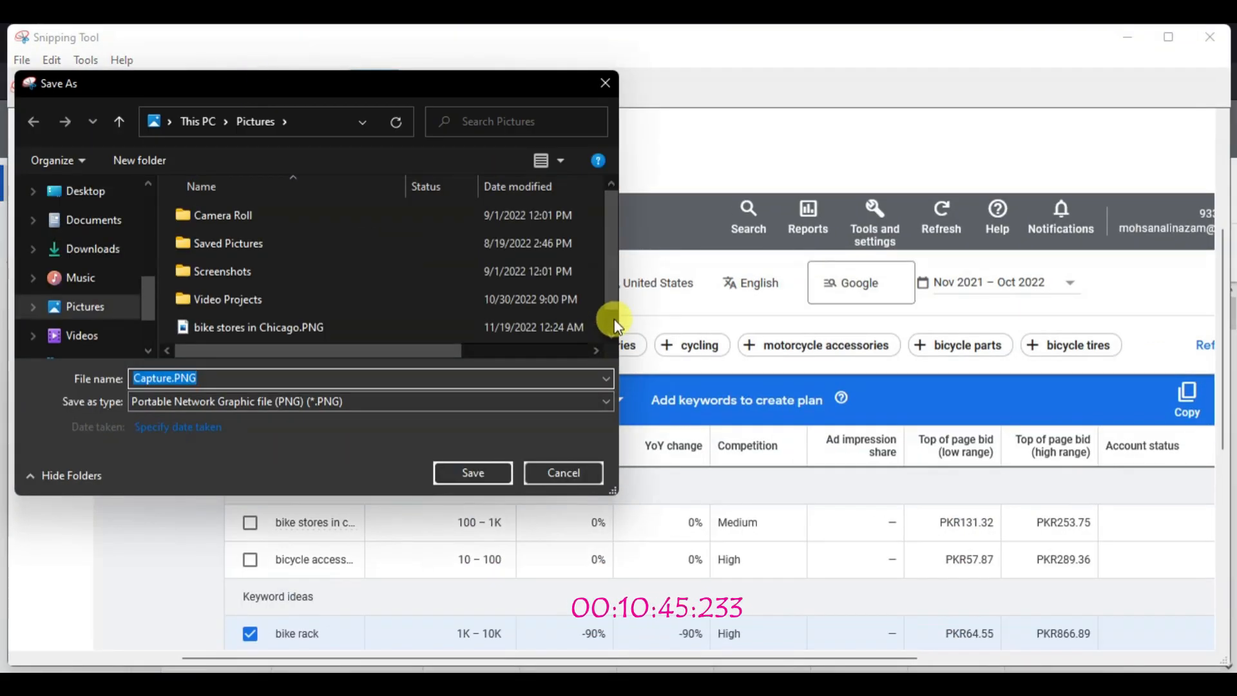
scroll(611, 318, "down", 1)
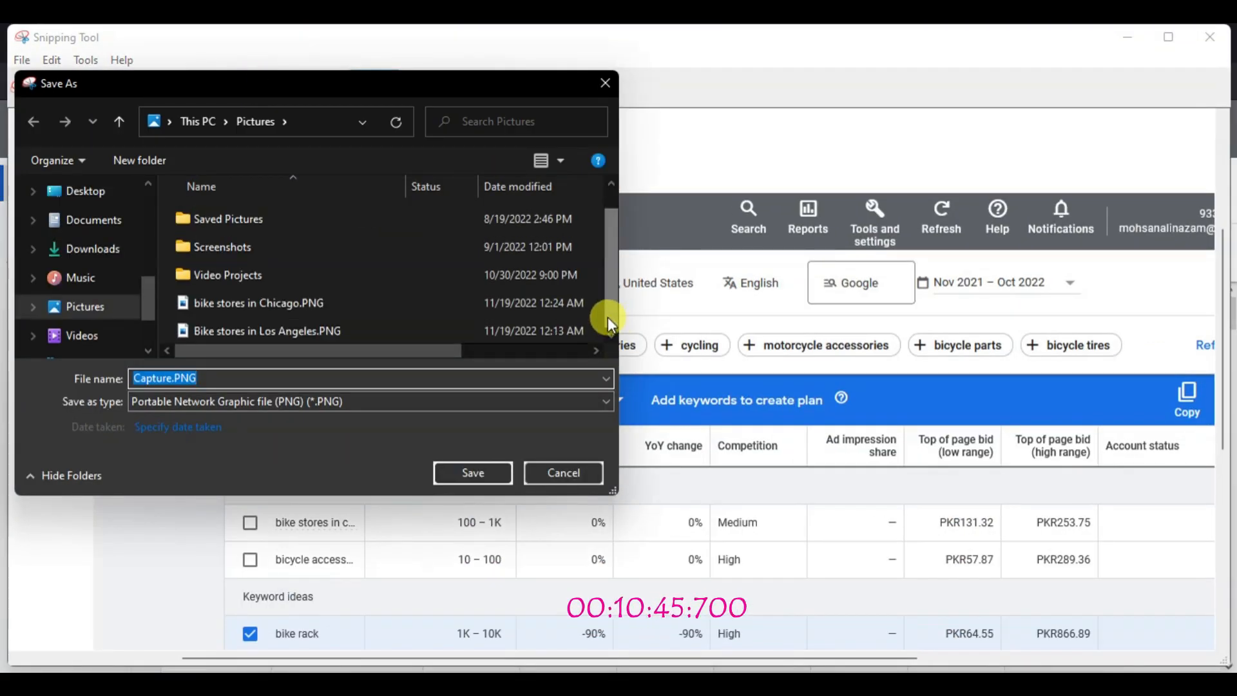
left_click(478, 473)
left_click(1210, 37)
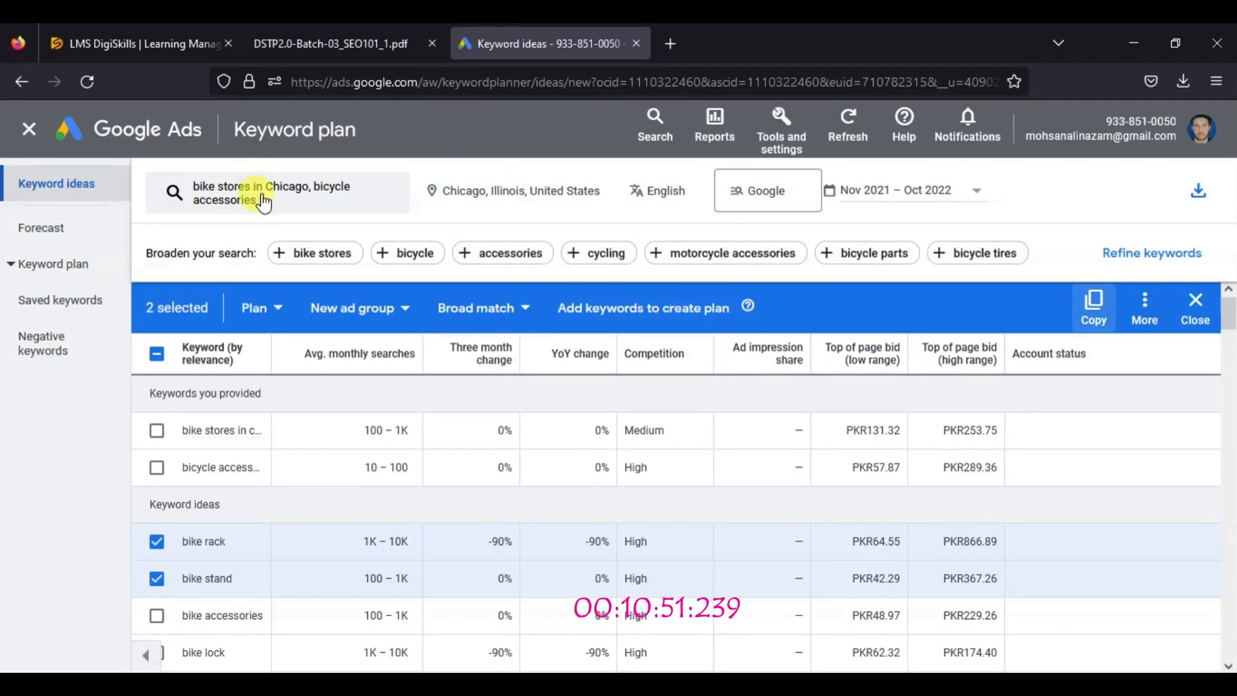
Return to the Keyword Planner start page, begin discovering new keywords, and open the target location settings
left_click(794, 135)
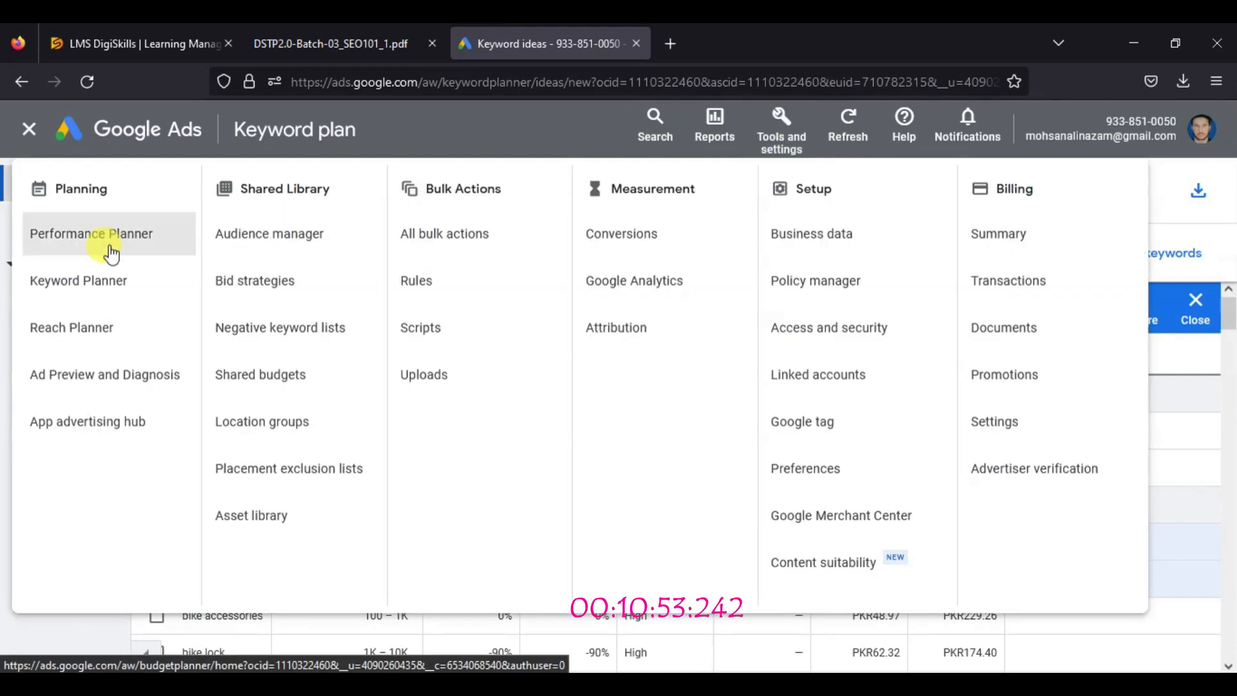
left_click(88, 270)
left_click(253, 304)
left_click(296, 400)
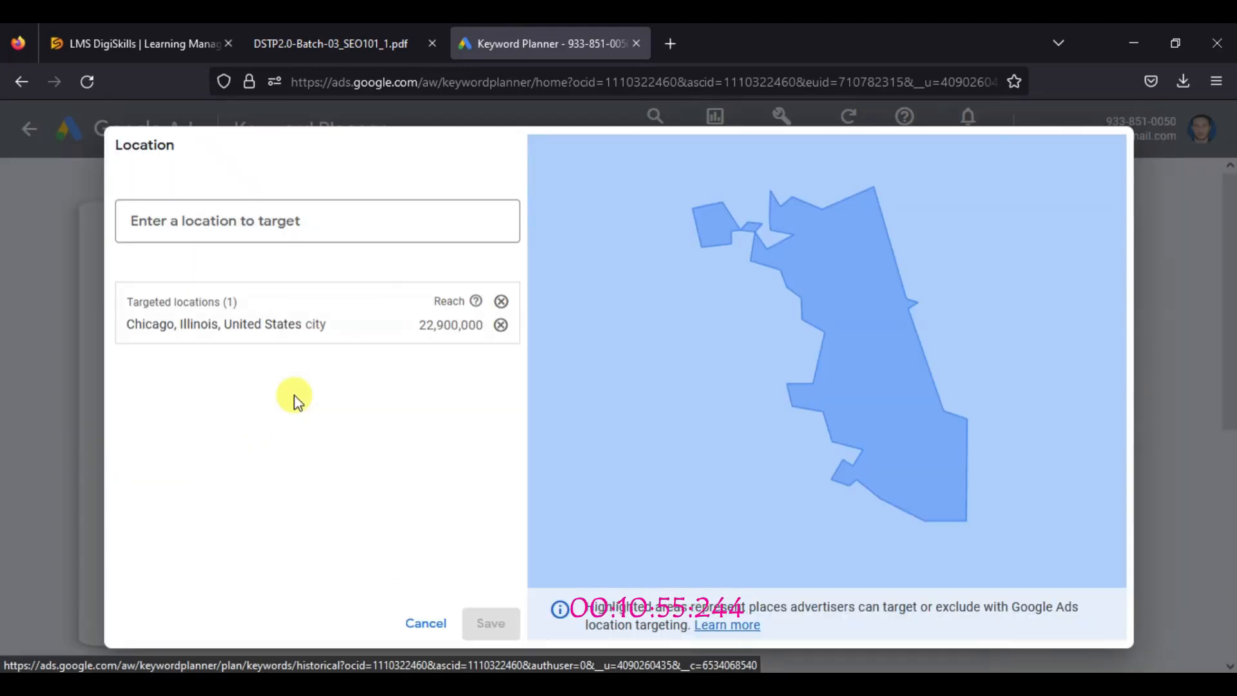
left_click(354, 44)
scroll(1231, 432, "up", 3)
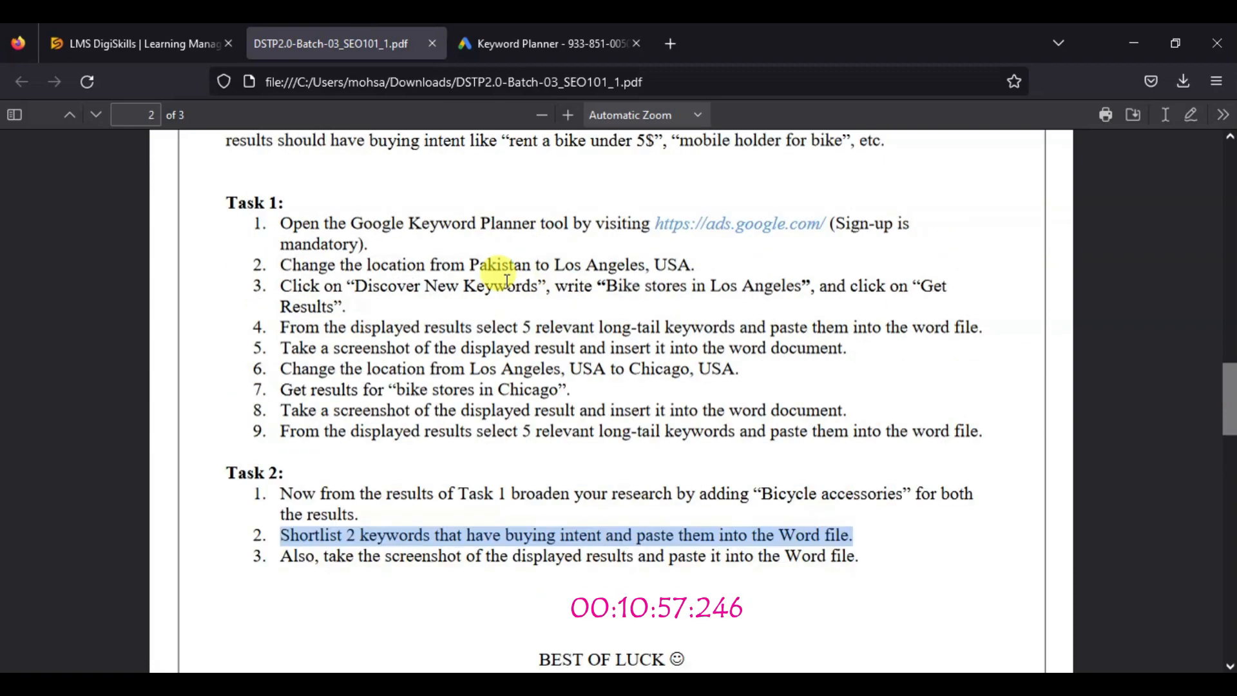
left_click_drag(607, 285, 801, 286)
right_click(790, 287)
left_click(812, 278)
left_click(550, 44)
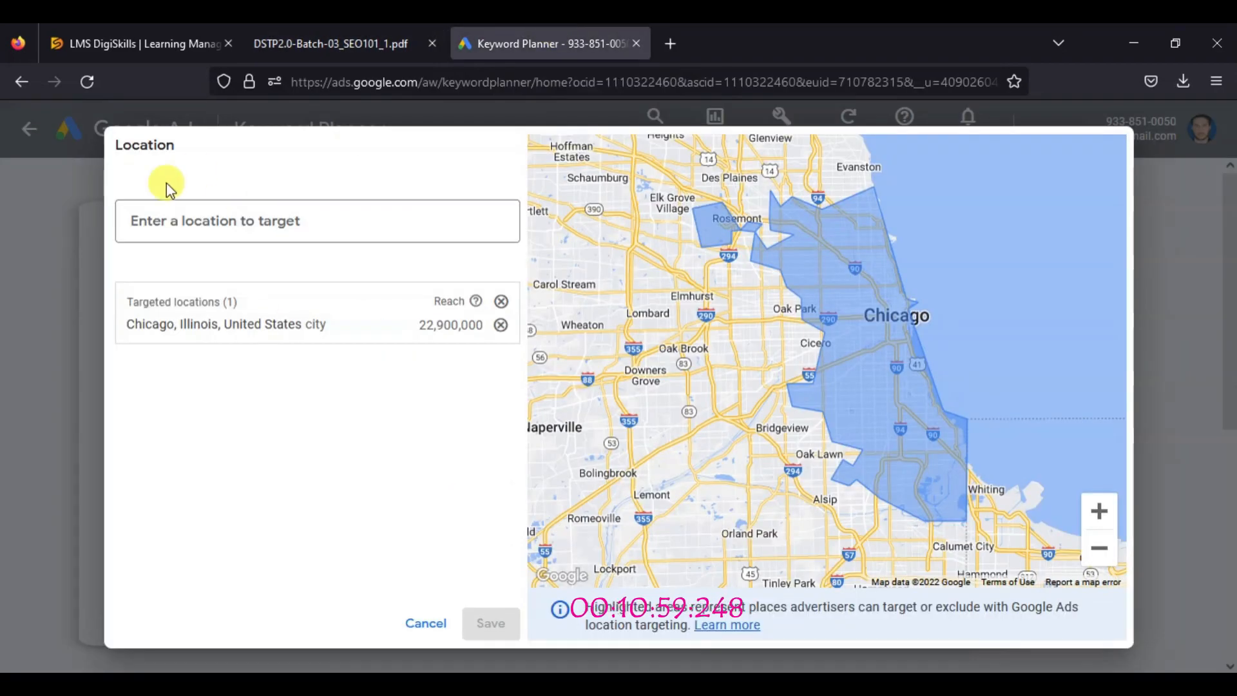
right_click(151, 219)
left_click(300, 367)
Copy "Los Angeles, USA" from the PDF, target Los Angeles County, California, remove Chicago, and save the location
left_click(355, 43)
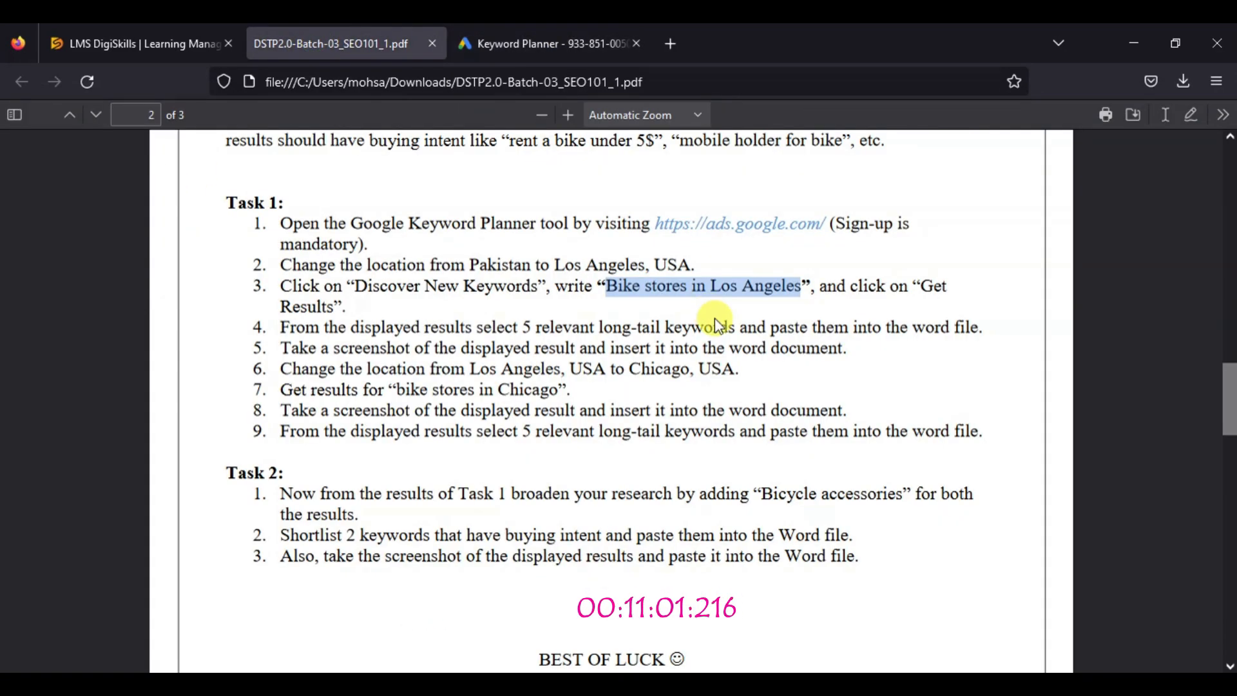
left_click_drag(554, 265, 694, 265)
right_click(695, 273)
left_click(722, 285)
left_click(551, 43)
right_click(187, 219)
left_click(234, 351)
left_click(422, 307)
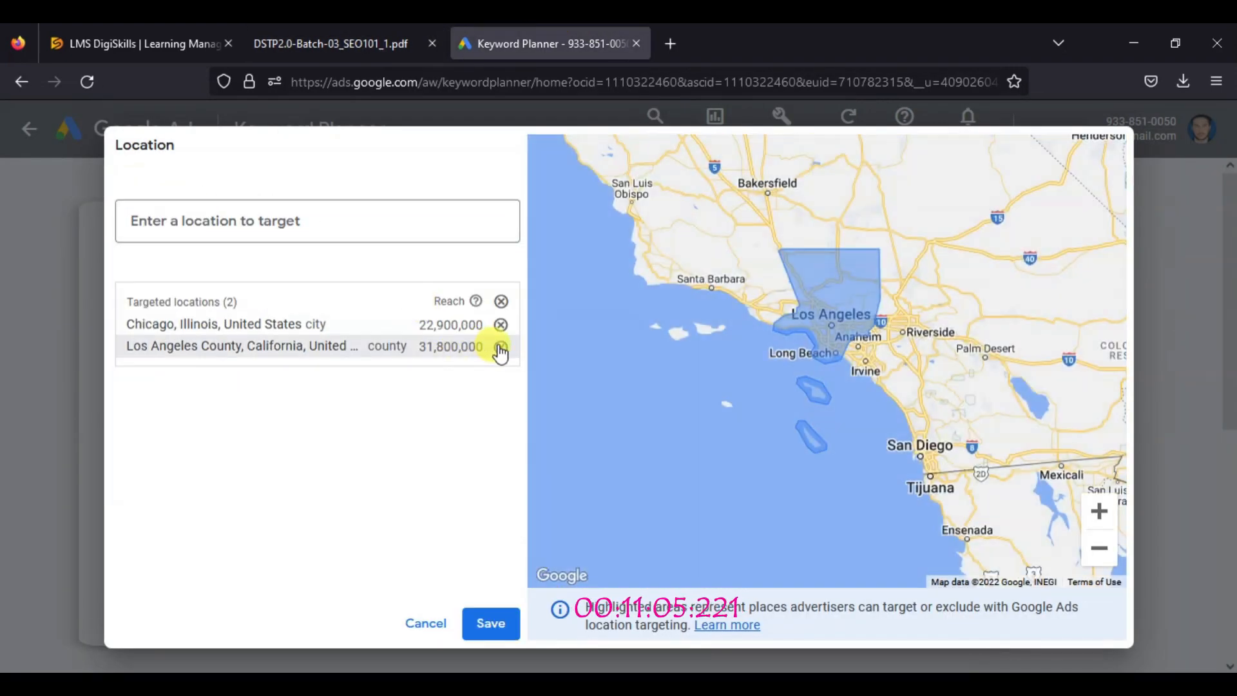
left_click(500, 323)
left_click(489, 622)
Copy "Bike stores in Los Angeles" from the third instruction of Task 1 and get keyword results for it
left_click(330, 44)
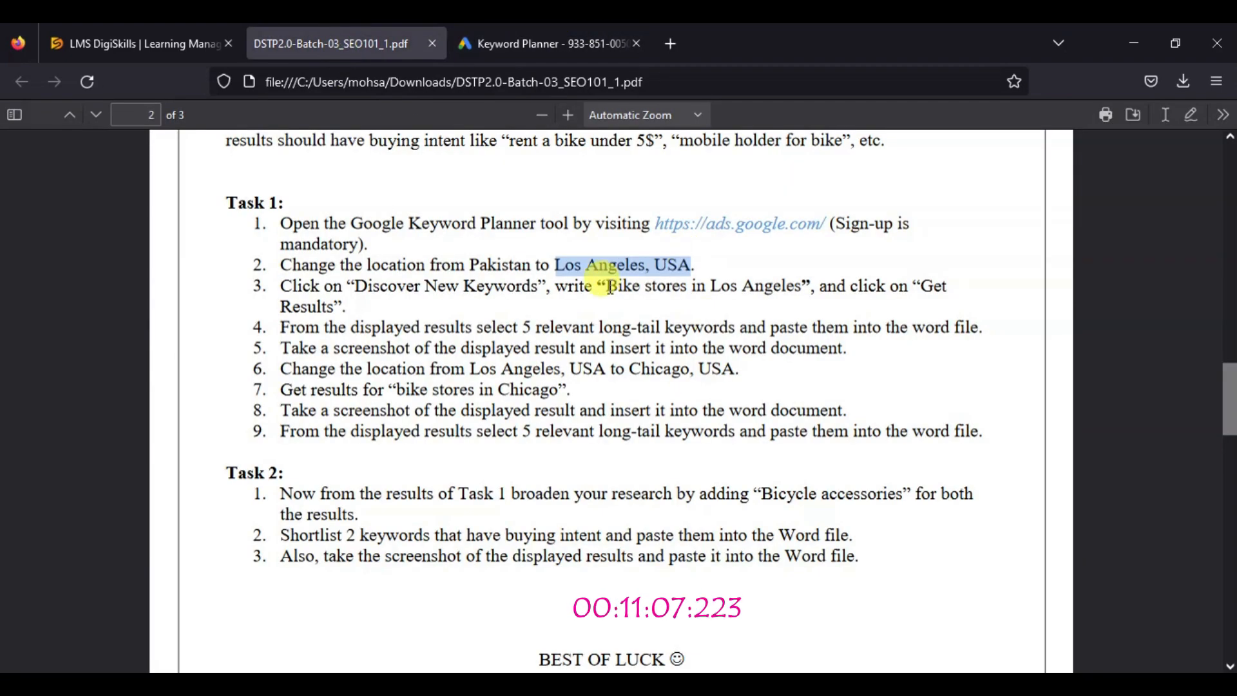
right_click(771, 288)
left_click(802, 307)
left_click(549, 43)
right_click(205, 367)
left_click(248, 486)
scroll(266, 506, "down", 3)
left_click(157, 428)
Check the first instruction of Task 2 in the PDF and broaden the Los Angeles search with "bicycle accessories"
left_click(330, 44)
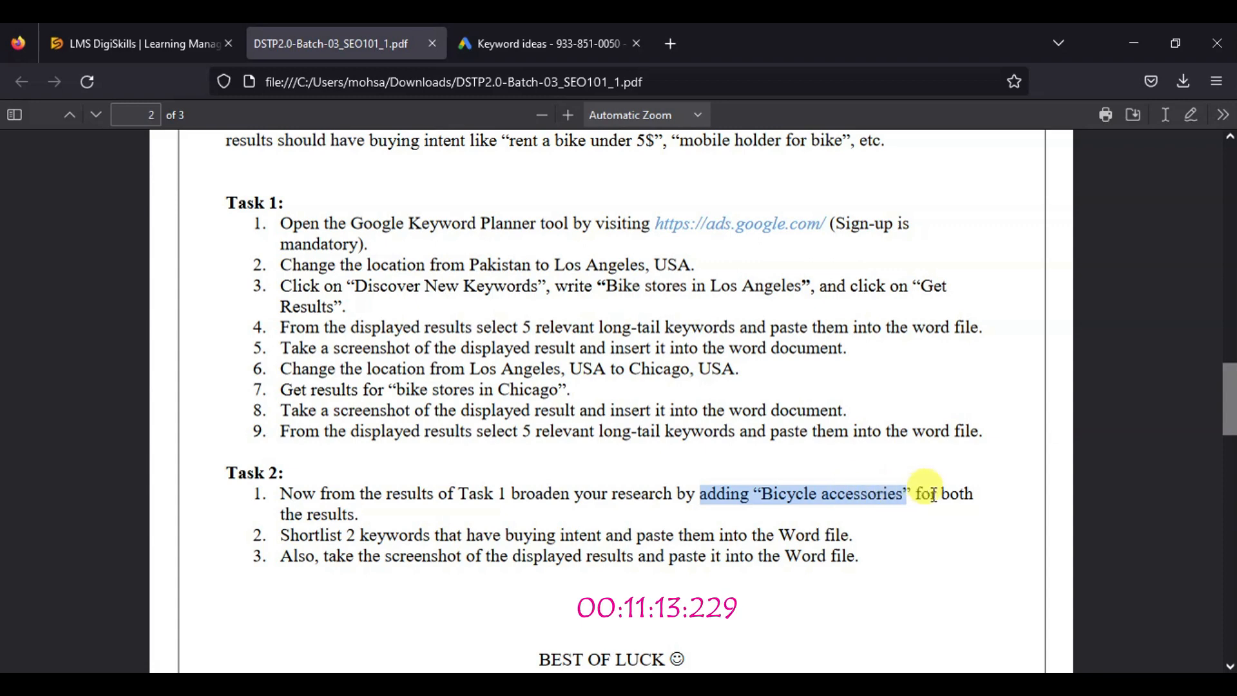
left_click(480, 41)
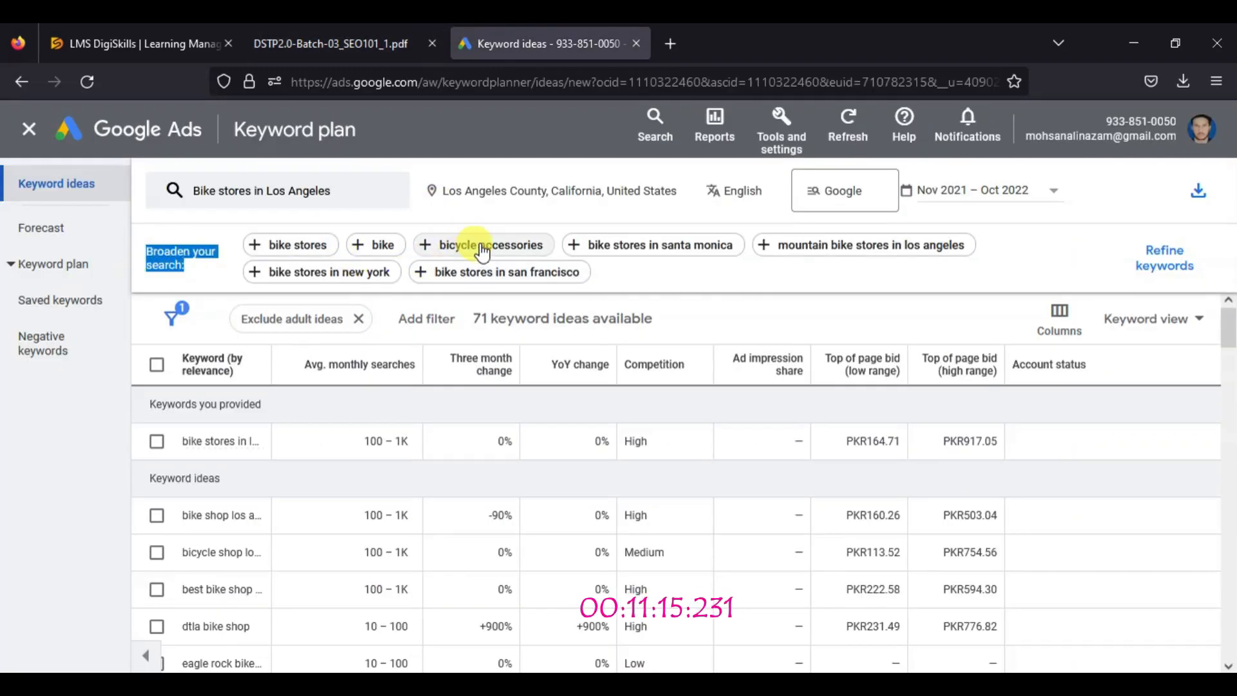
left_click(482, 249)
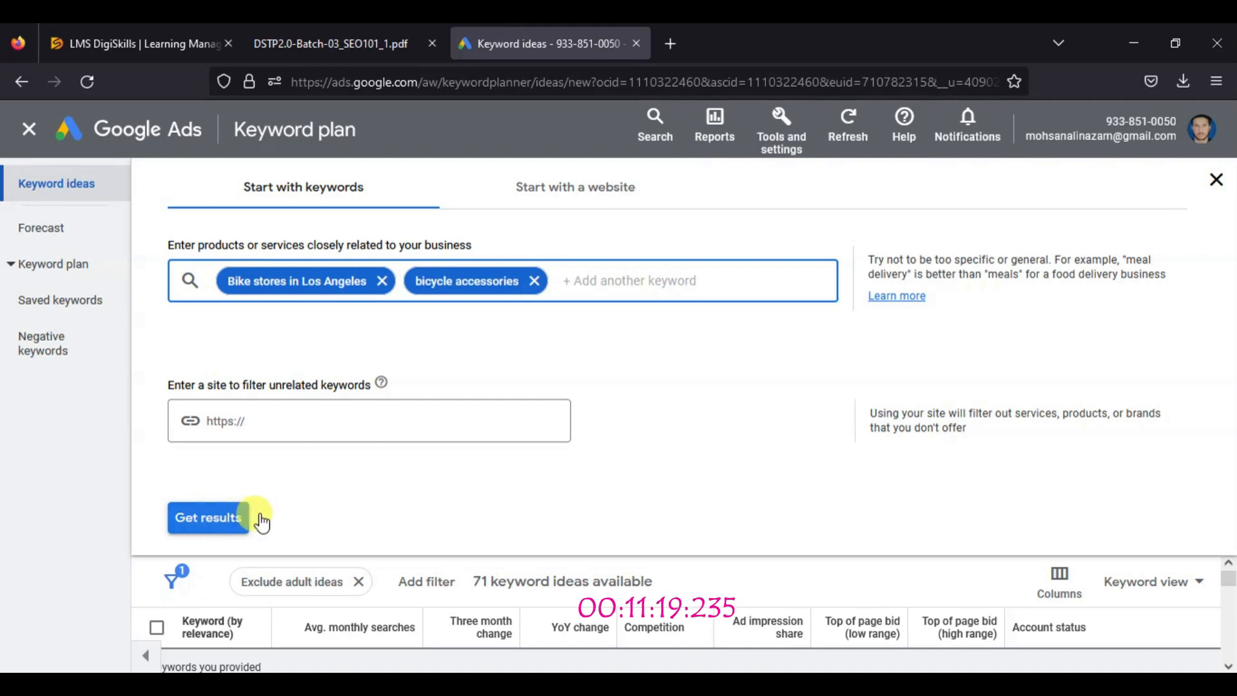
left_click(219, 525)
Select the keywords "bike rack" and "bike stand" in the Los Angeles results and copy them
left_click(157, 552)
left_click(156, 589)
left_click(1094, 316)
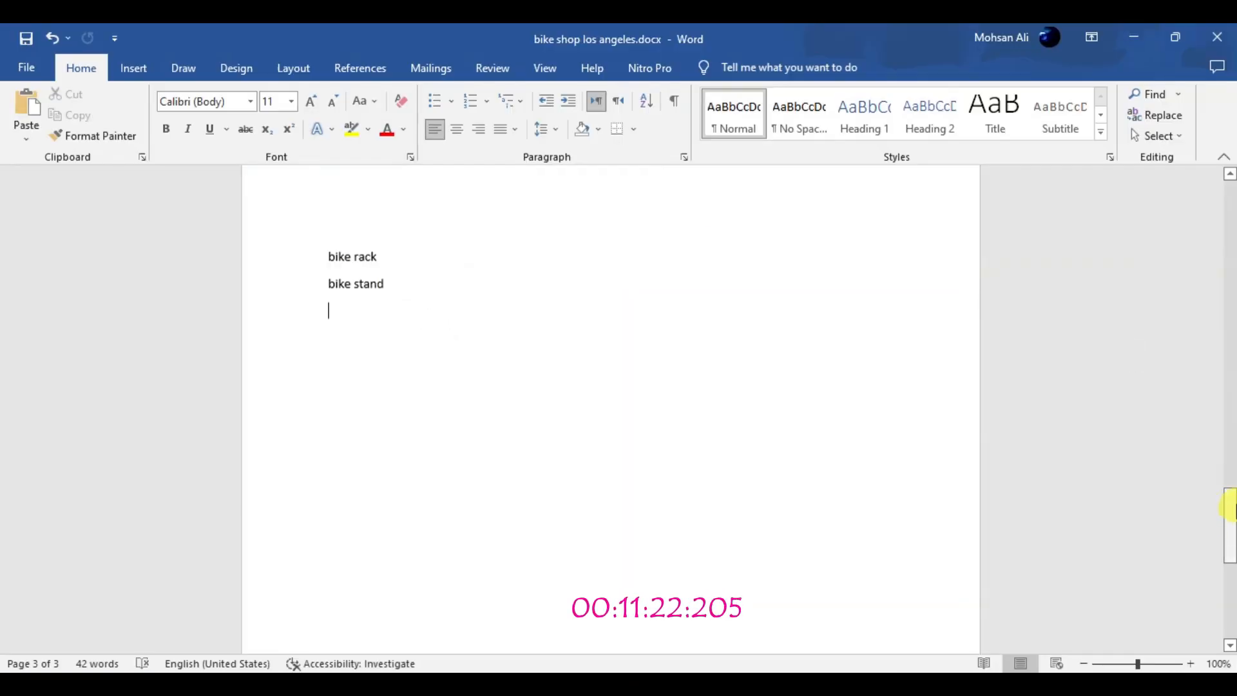
Paste the two copied Los Angeles keywords on page 3 of the Word document and add blank lines around them
left_click_drag(1230, 509, 1229, 473)
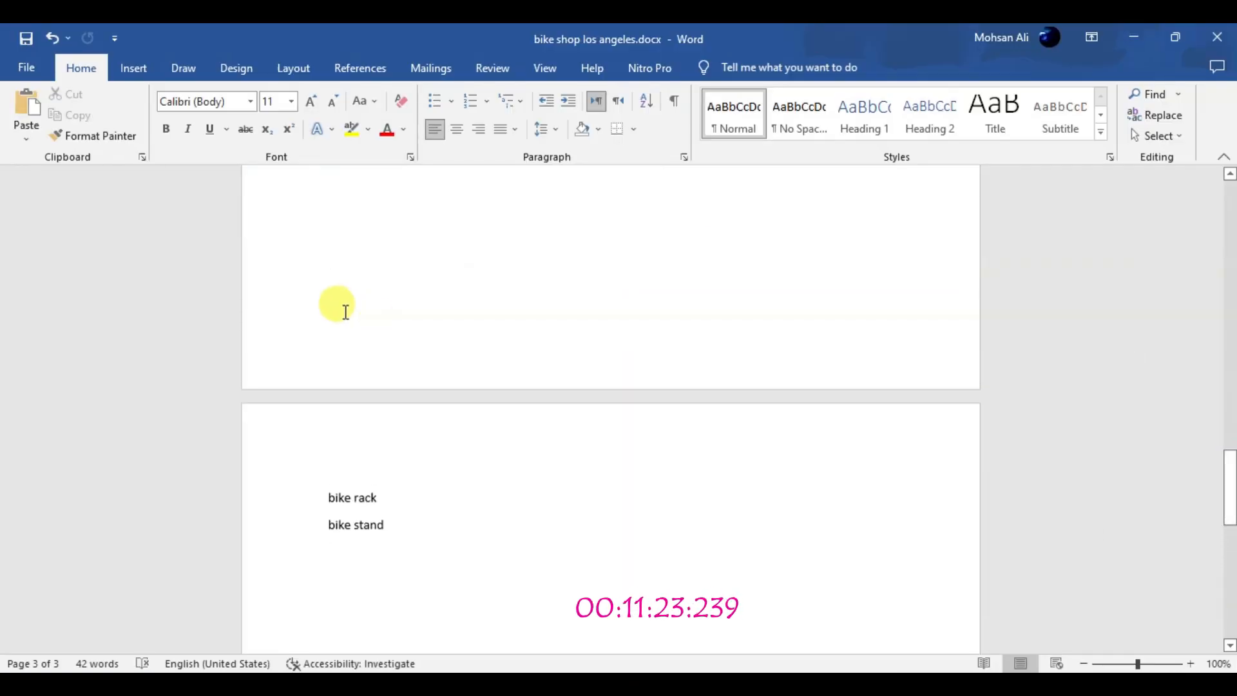
key("ctrl+v")
key("Return")
key("Return")
left_click(356, 232)
key("Return")
left_click(365, 549)
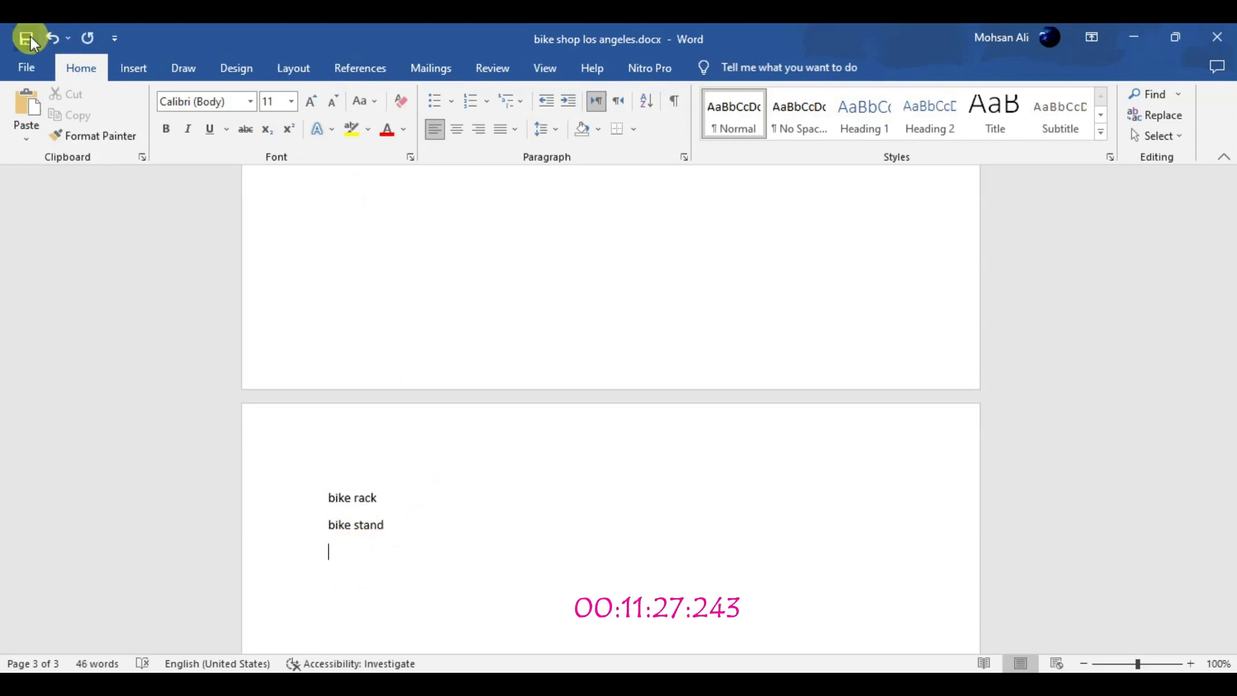
Capture a screenshot of the Los Angeles "bicycle accessories" keyword results and save it in Pictures as 03.PNG
left_click(890, 683)
left_click(891, 683)
left_click(539, 242)
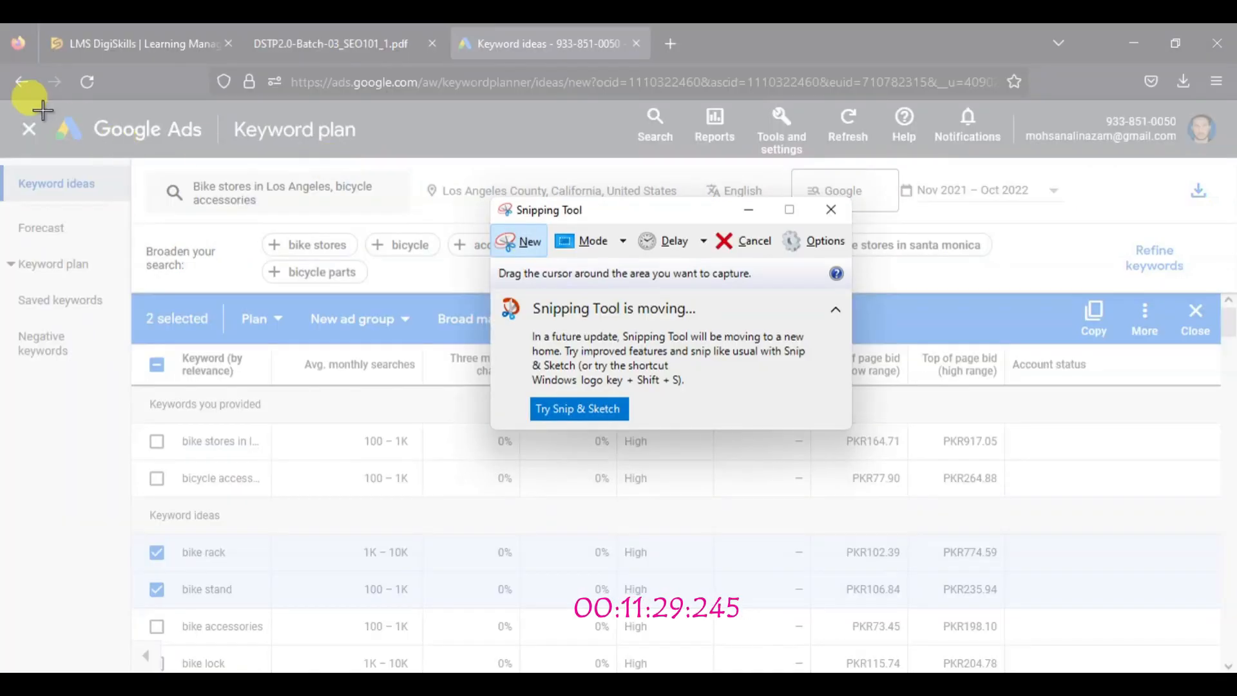
left_click_drag(5, 102, 1187, 659)
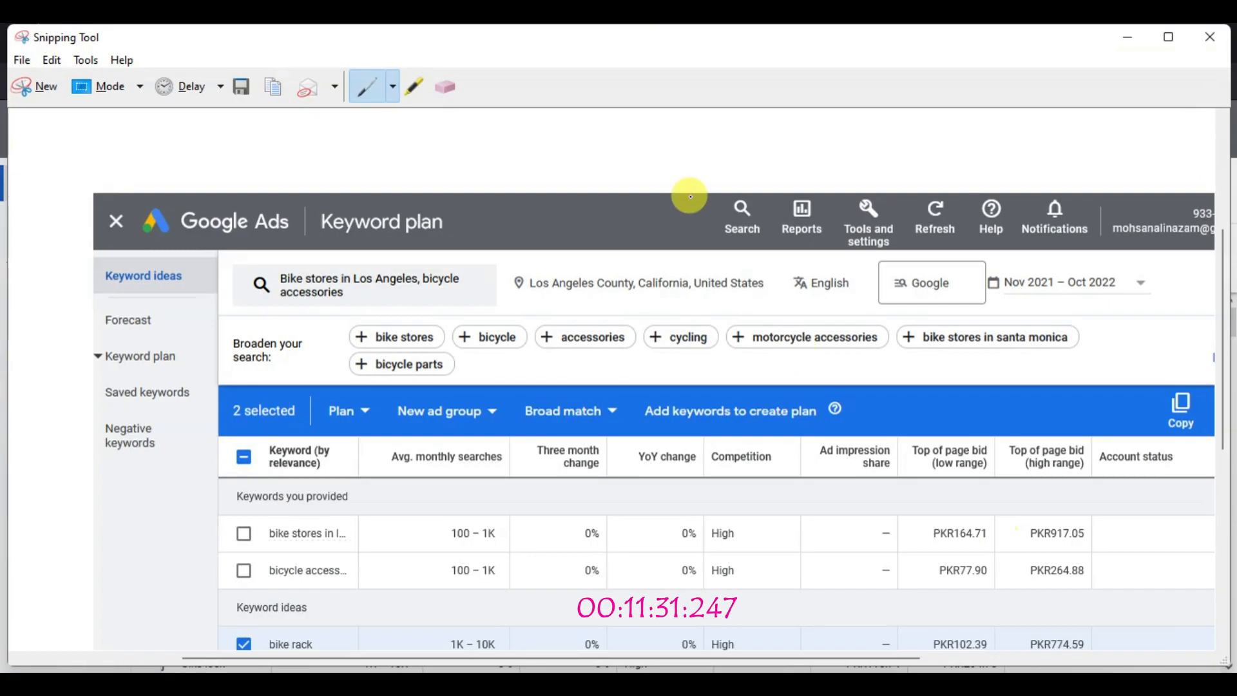
left_click(239, 88)
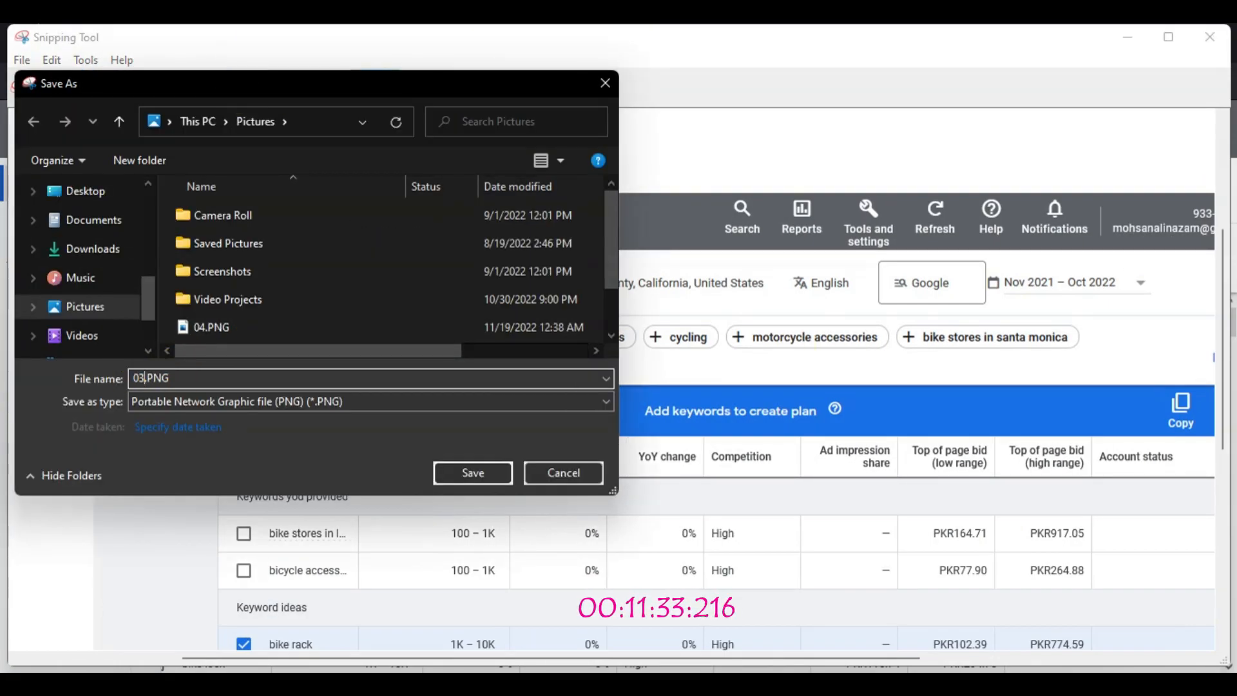
left_click(466, 473)
left_click(1215, 37)
Insert 03.PNG above the last "bike rack" and "bike stand" pair in the Word document and stretch it slightly taller
left_click(828, 680)
mouse_move(1232, 512)
left_mouse_down()
mouse_move(1229, 348)
mouse_move(1232, 522)
left_mouse_up()
left_click(338, 354)
left_click(134, 67)
left_click(185, 125)
left_click(243, 182)
left_click(232, 312)
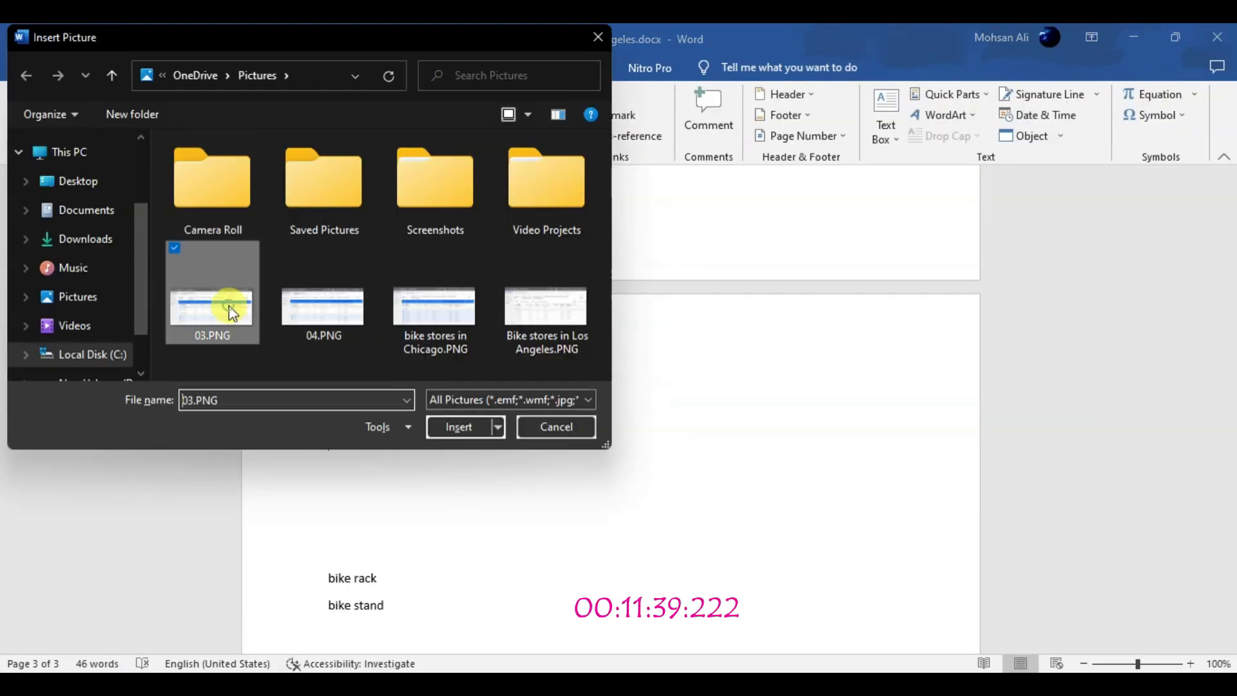
left_click(459, 427)
left_click_drag(1229, 496, 1229, 522)
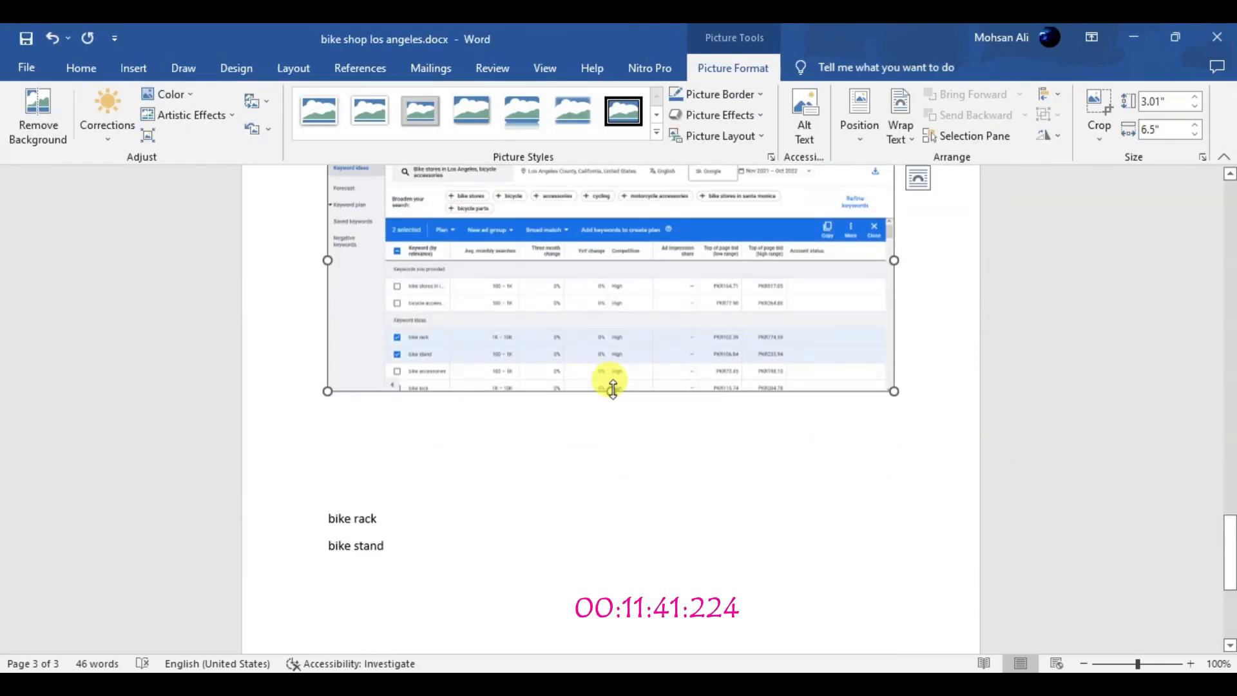
left_click_drag(613, 391, 613, 434)
Insert the Chicago screenshot 04.PNG directly below the last "bike rack" and "bike stand" pair
left_click(400, 497)
left_click(352, 564)
left_click(133, 67)
left_click(193, 125)
left_click(237, 176)
left_click(459, 428)
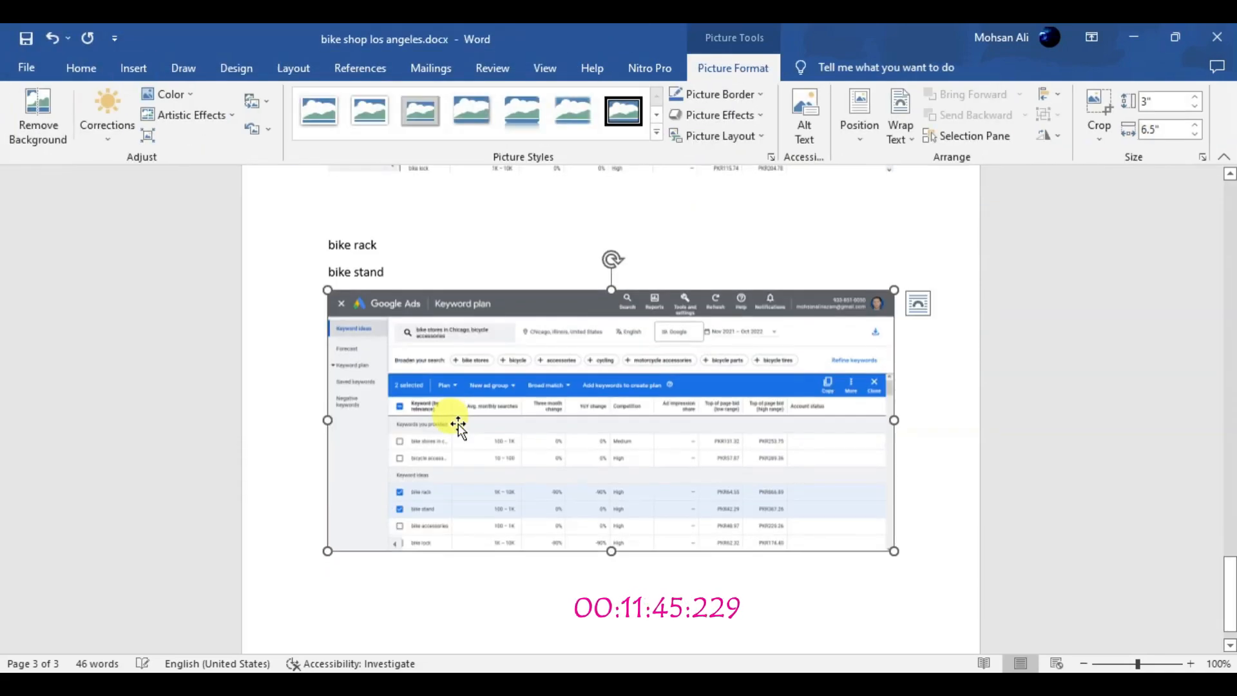
left_click_drag(1231, 493, 1232, 210)
Review instructions 2 and 3 of Task 2 and the submission guidelines, including the required file format, in the PDF
left_click(1135, 38)
left_click(342, 44)
triple_click(337, 536)
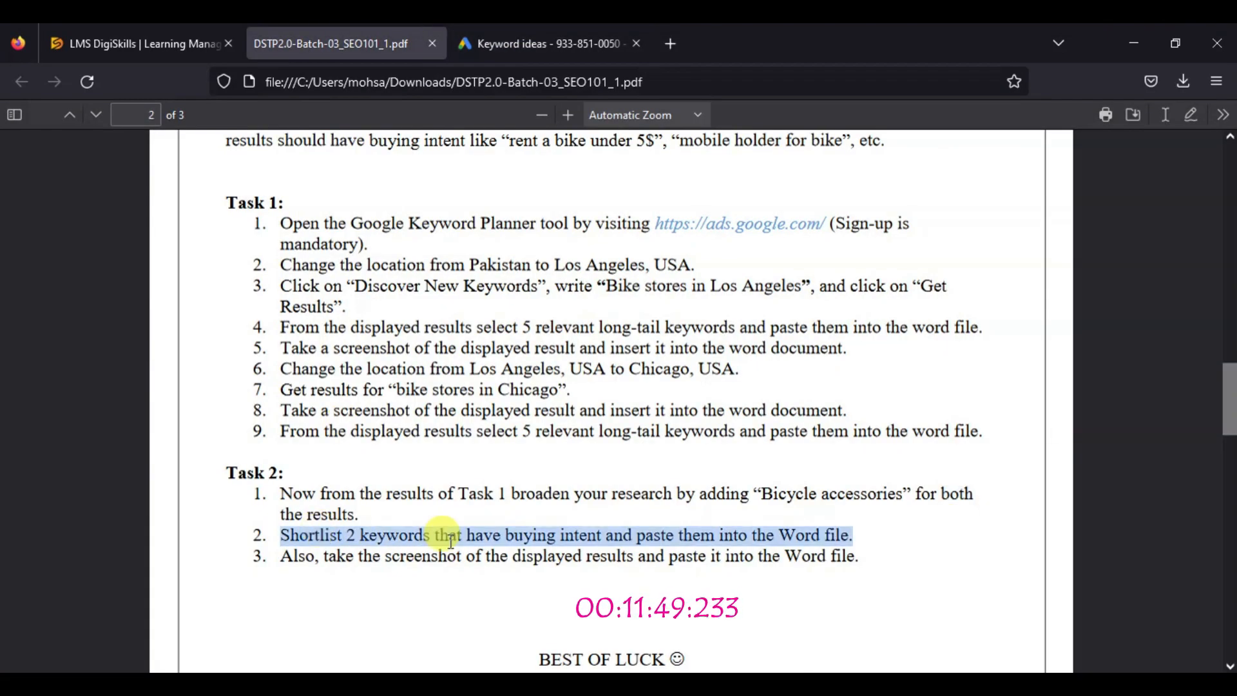
triple_click(483, 557)
left_click_drag(1229, 418, 1225, 462)
left_click_drag(540, 353, 699, 356)
left_click_drag(1230, 445, 1235, 183)
left_click(1228, 635)
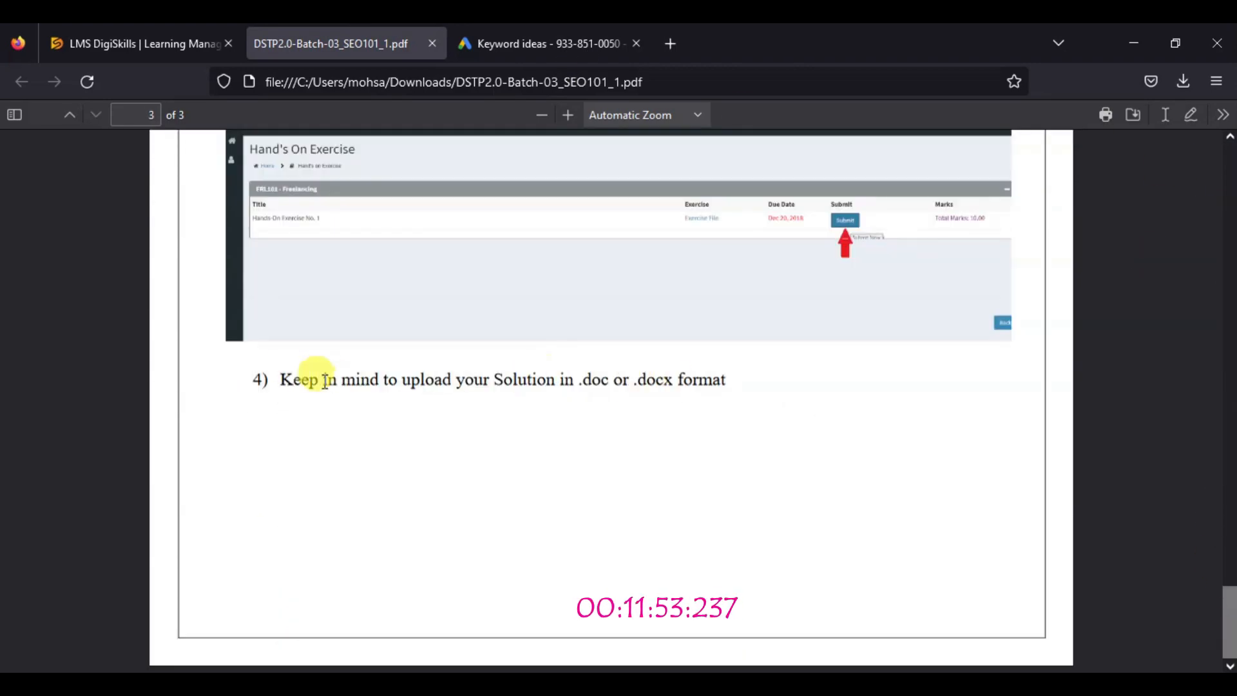
Close the exercise PDF and Google Ads, and open the submission page for SEO Hands-on Exercise No. 1 in DigiSkills
left_click(431, 44)
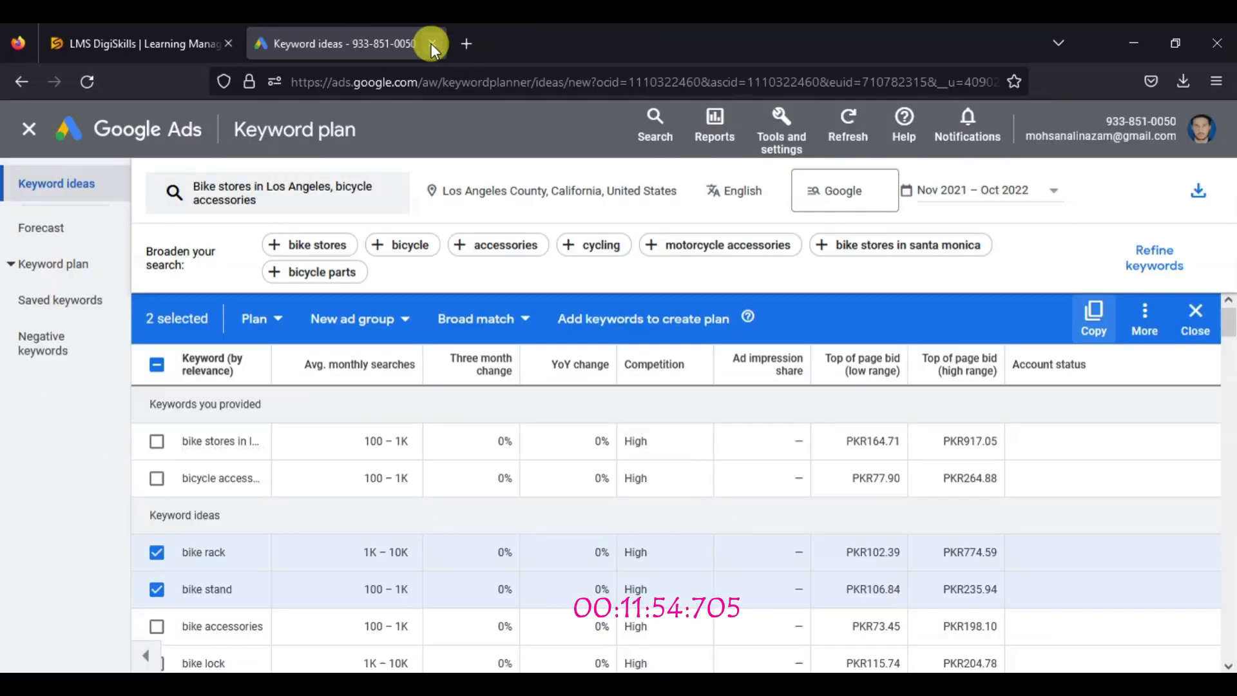
left_click(144, 133)
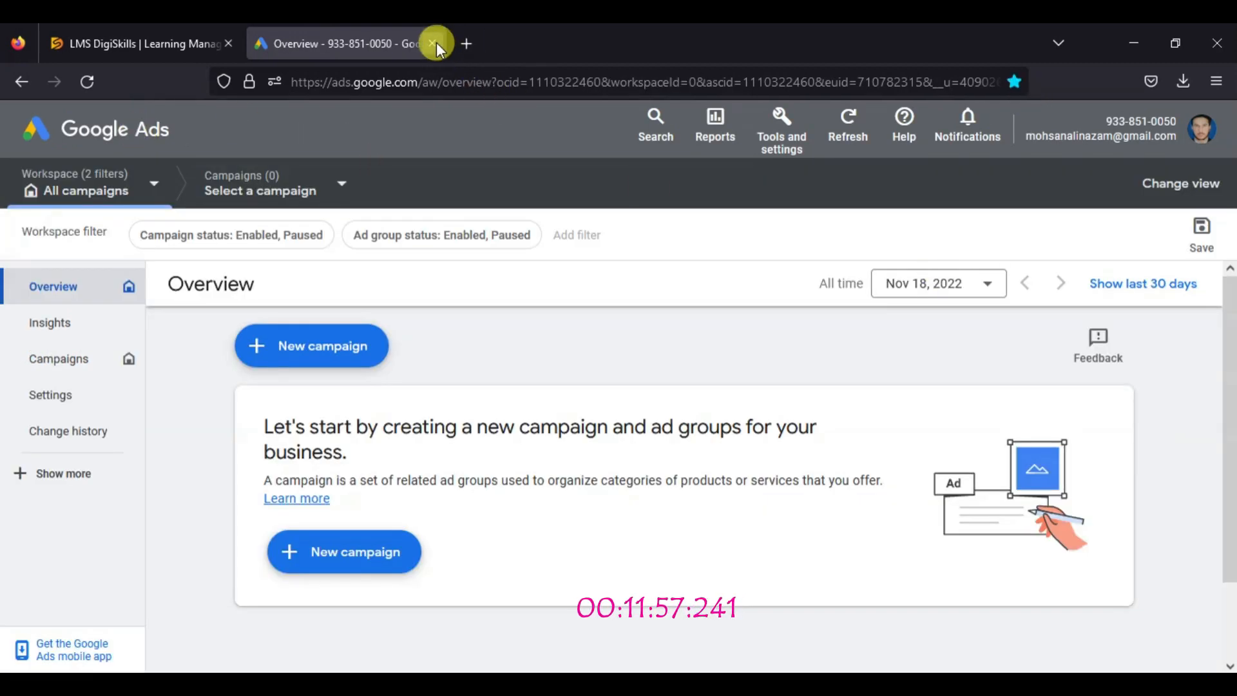
left_click(432, 44)
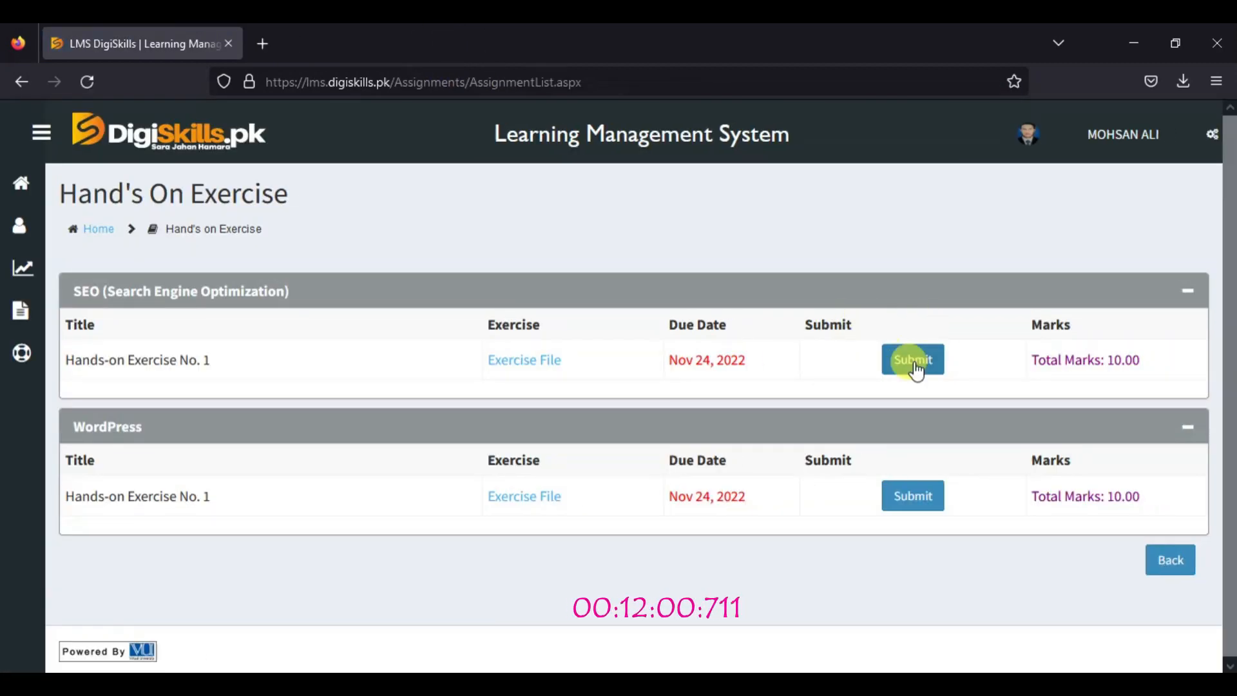
left_click(916, 365)
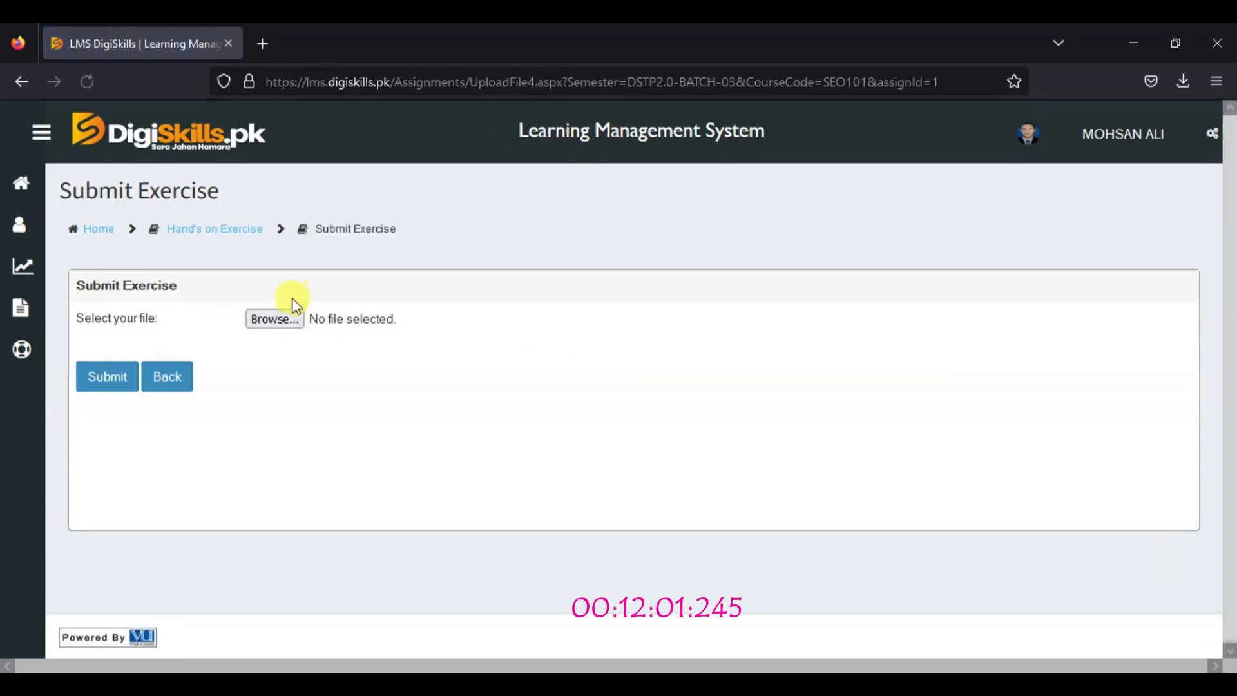
Switch to the Word document and add the line "Task 1" above the first Los Angeles keyword
left_click(1133, 44)
left_click(899, 680)
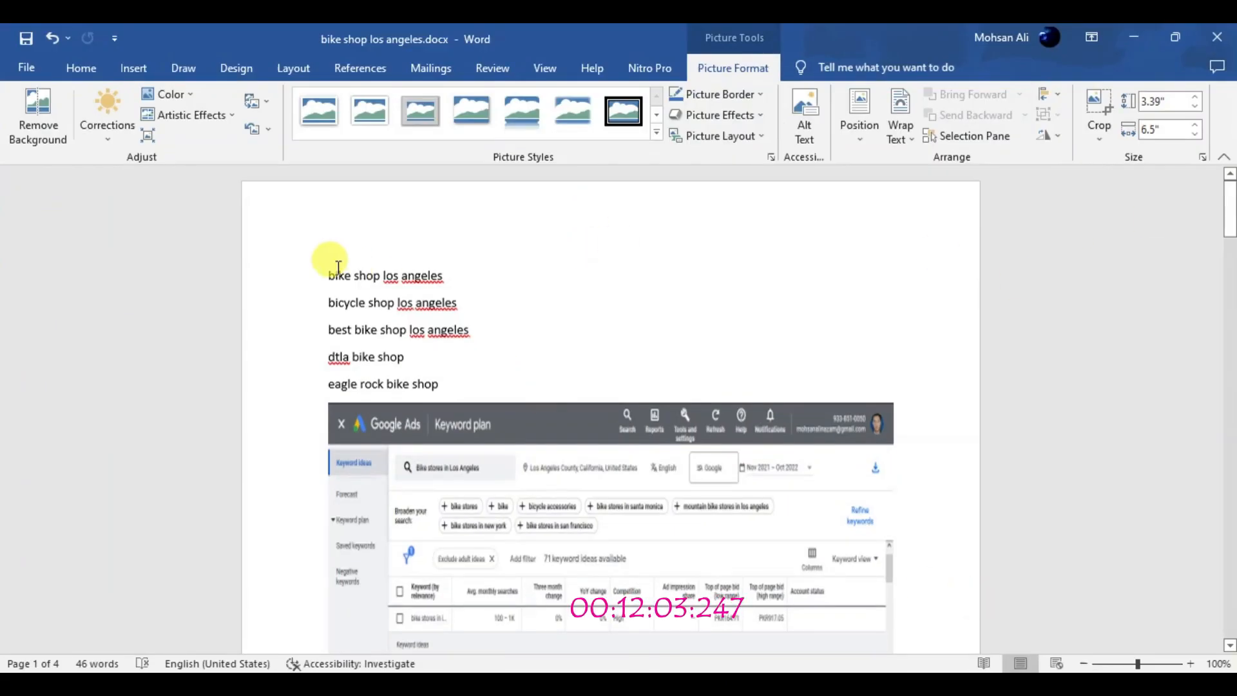
left_click(340, 267)
key("Return")
key("Up")
type("Ta")
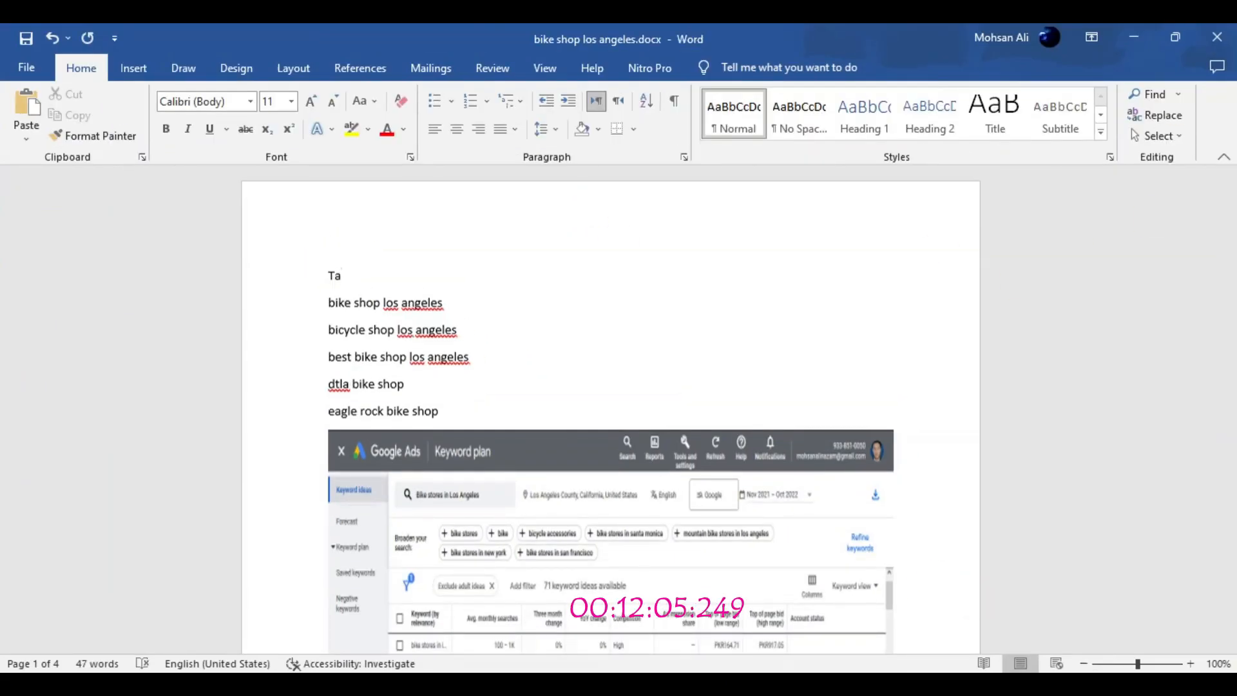
type("sk 1")
Format the "Task 1" line as a centred, bold heading in Times New Roman at size 20
left_click(309, 275)
left_click(311, 101)
left_click(311, 101)
left_click(311, 102)
left_click(457, 129)
left_click(166, 129)
left_click(250, 102)
left_click(248, 187)
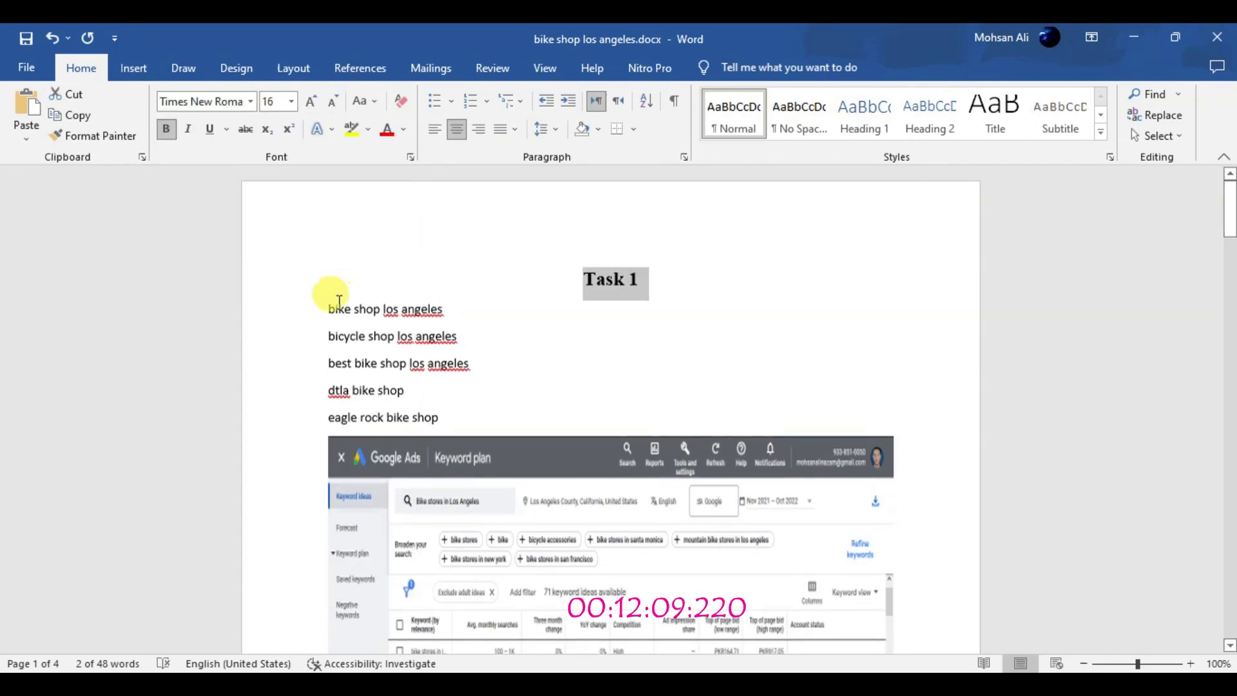
left_click(503, 294)
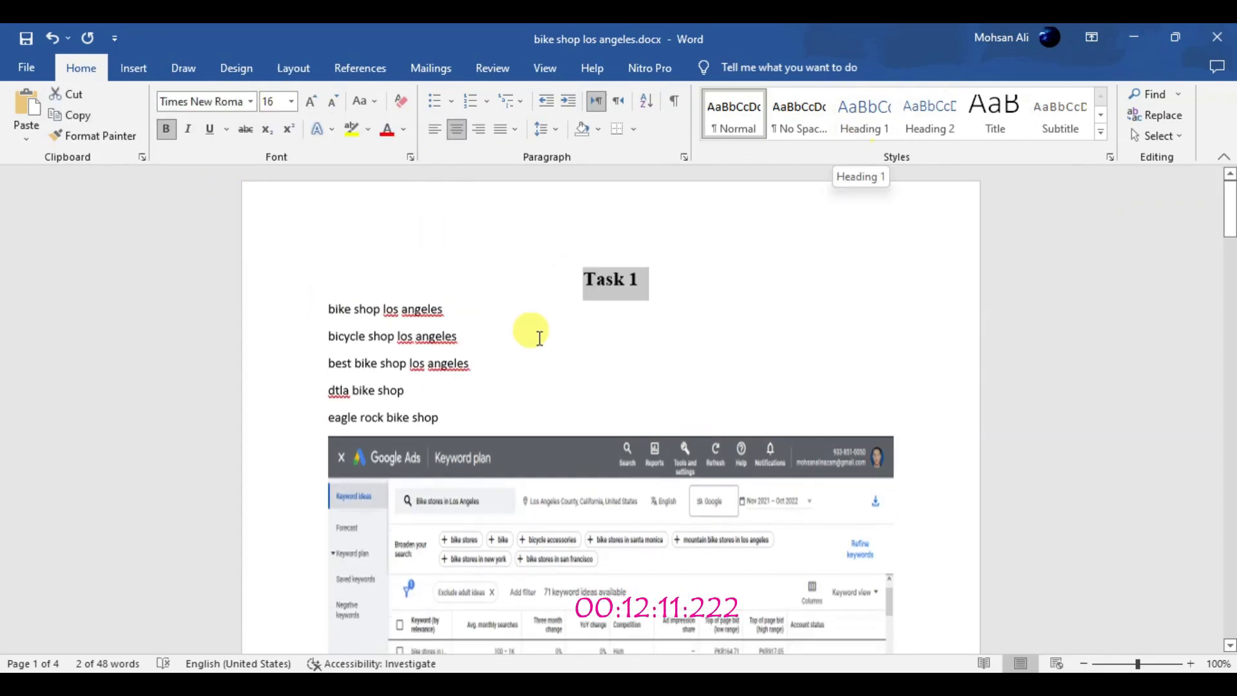
left_click(312, 102)
left_click(313, 103)
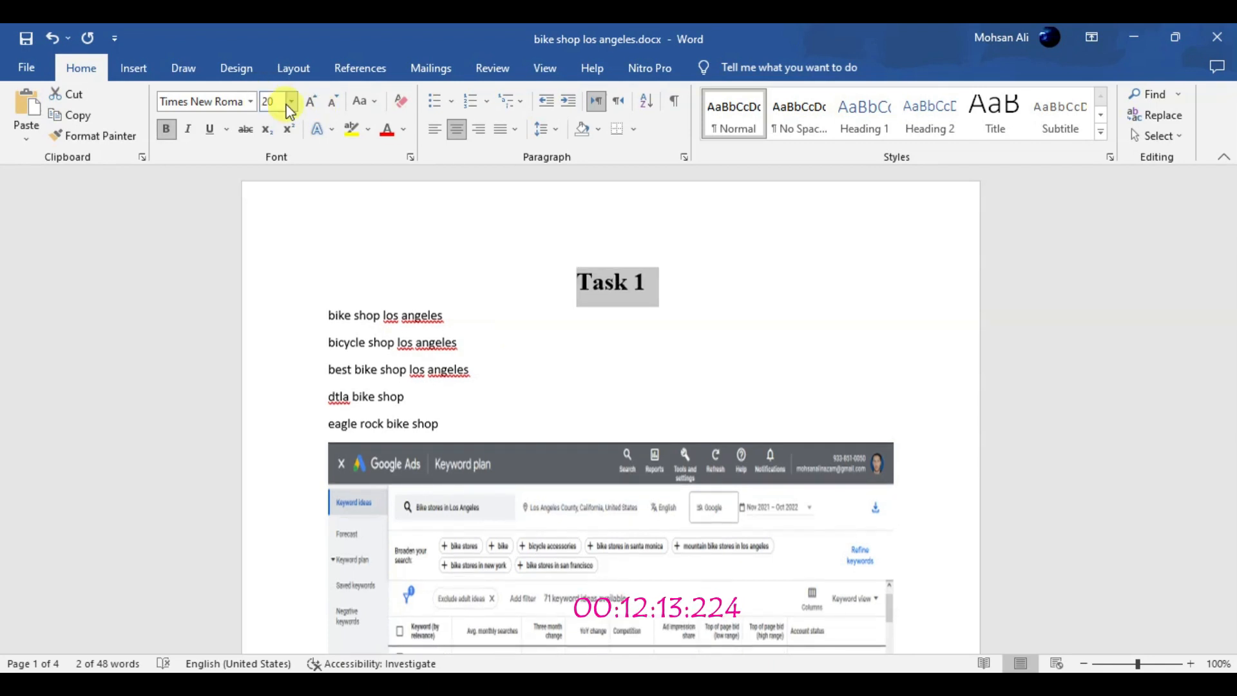
Reapply Times New Roman to the "Task 1" heading and reduce the height of the Los Angeles keyword screenshot
left_click(250, 101)
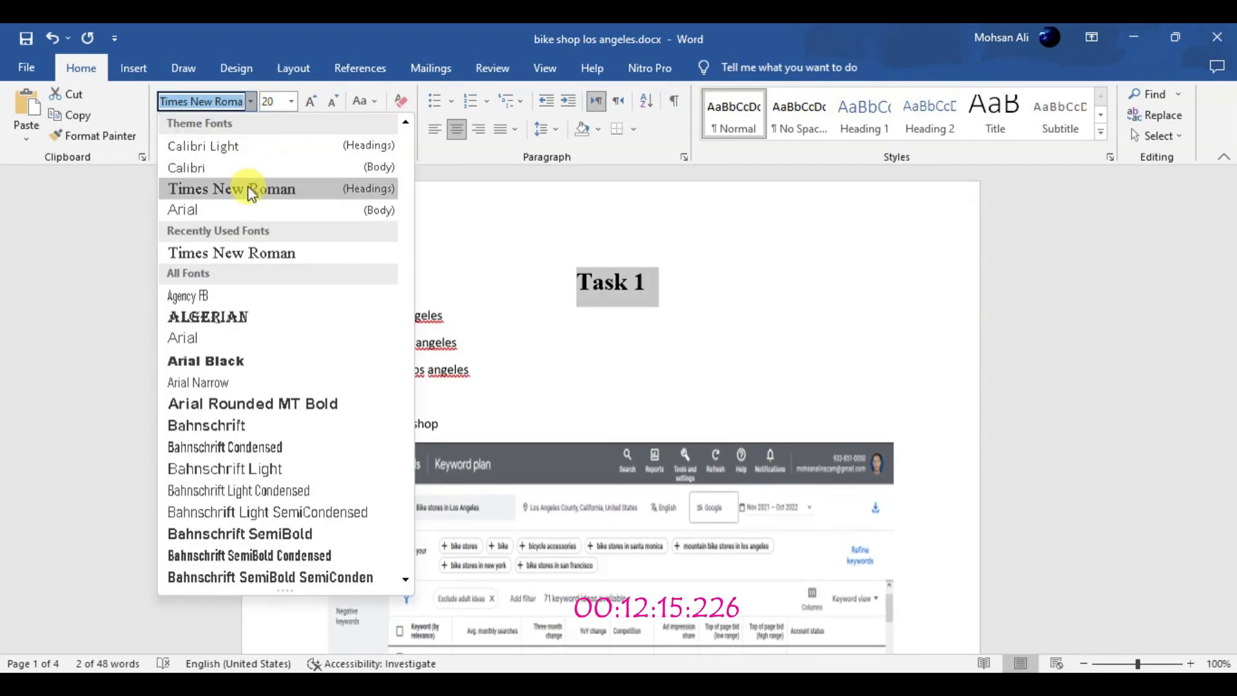
left_click(250, 192)
left_click_drag(1231, 194, 1230, 243)
left_click(610, 497)
left_click_drag(610, 558, 624, 427)
Move the five Chicago keywords up so they sit directly below the Los Angeles screenshot
left_click_drag(1230, 261, 1231, 373)
left_click(469, 492)
left_click_drag(326, 385, 458, 499)
left_click(75, 94)
left_click_drag(1231, 391, 1232, 320)
left_click(422, 493)
left_click(459, 478)
mouse_move(1231, 367)
left_mouse_down()
mouse_move(1230, 263)
mouse_move(1230, 379)
left_mouse_up()
left_click(24, 106)
Reduce the heights of the Chicago and Los Angeles keyword screenshots in Task 1
left_click(616, 523)
left_click_drag(629, 580, 646, 454)
left_click_drag(1231, 381, 1231, 232)
left_click(635, 425)
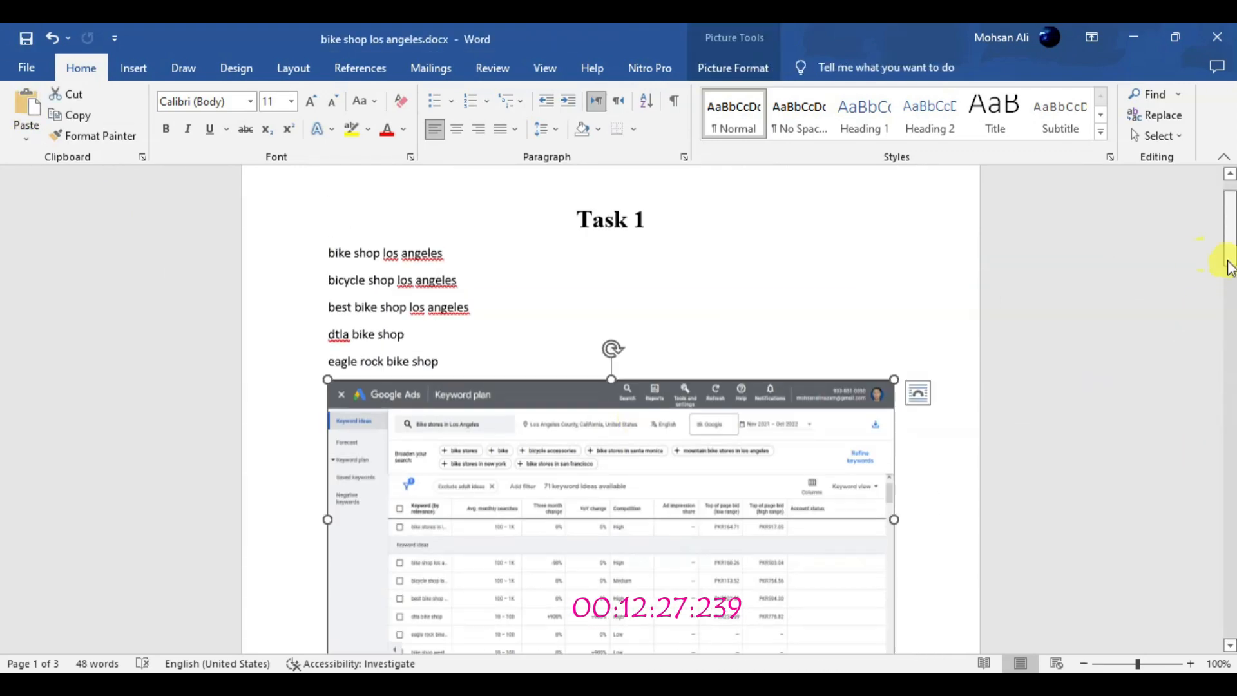
scroll(1205, 264, "down", 4)
left_click_drag(613, 496, 612, 462)
left_click(473, 599)
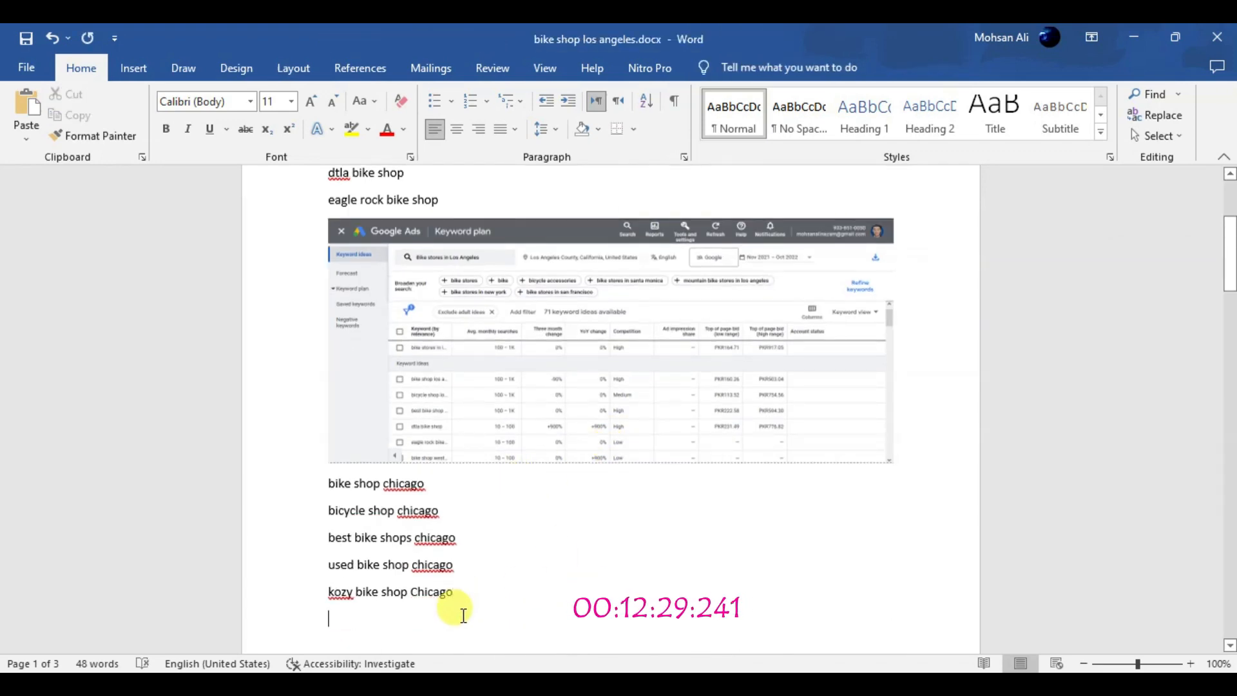
left_click_drag(1230, 258, 1231, 353)
left_click(616, 288)
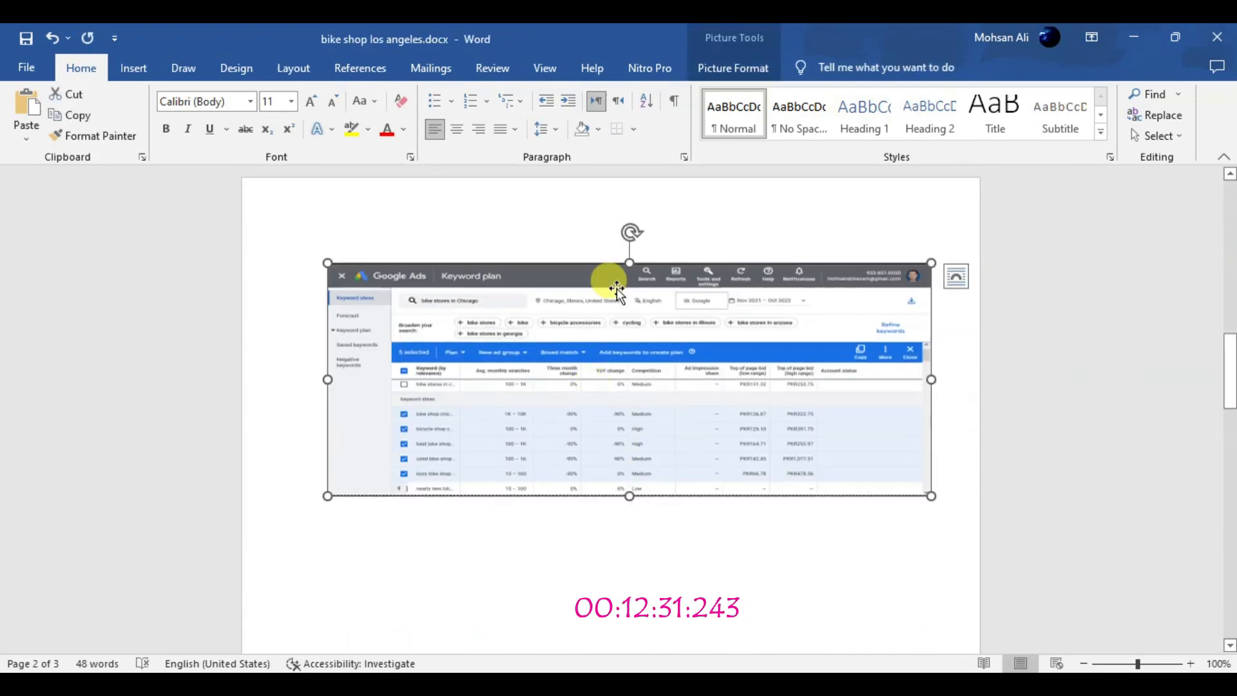
key("ctrl+Home")
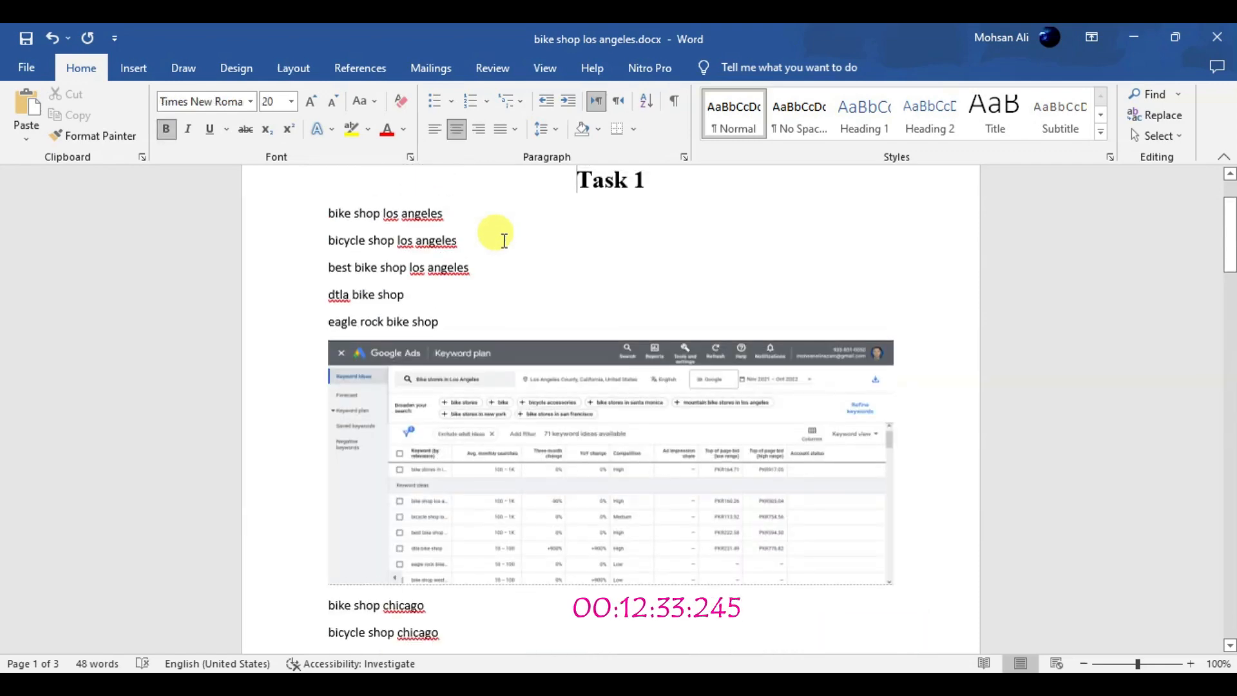
Fine-tune the heights of both Task 1 screenshots so the Chicago one fits on the first page below its keywords
left_click_drag(1229, 241, 1229, 384)
left_click(588, 378)
left_click_drag(630, 442, 630, 416)
left_click_drag(1227, 316, 1228, 249)
left_click(629, 314)
left_click_drag(612, 462, 612, 440)
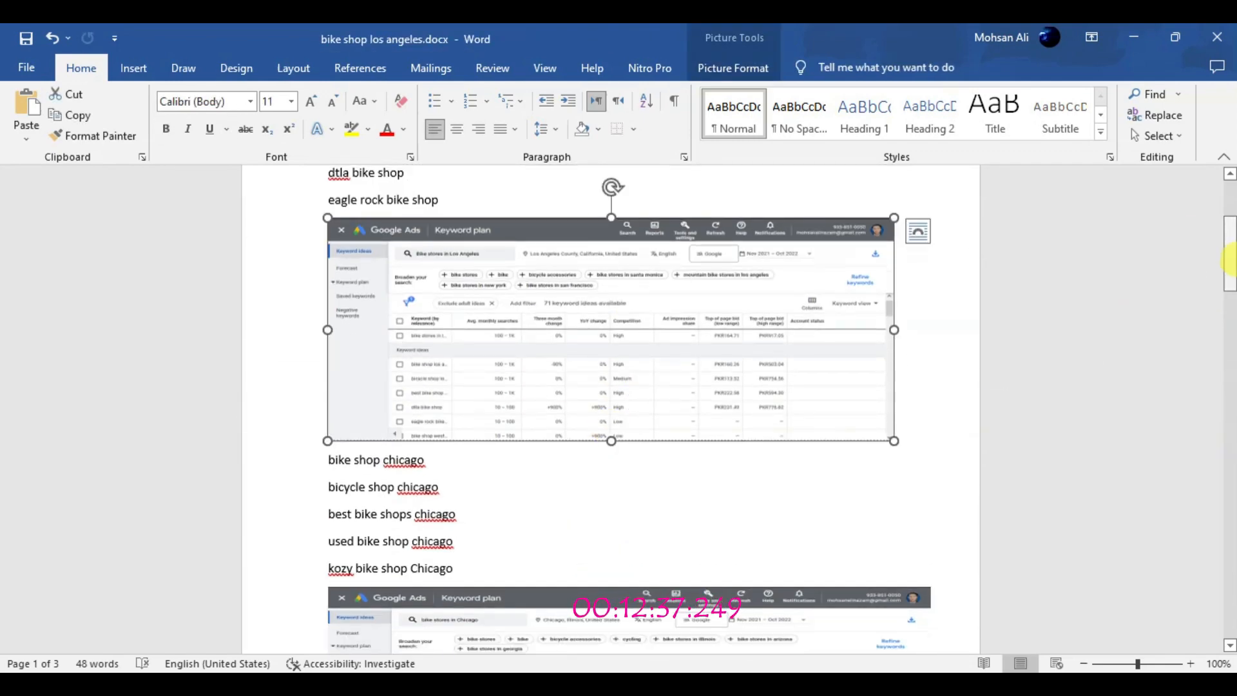
left_click_drag(1228, 225, 1229, 266)
left_click(622, 457)
left_click_drag(629, 512, 630, 536)
Remove the empty lines before the first "bike rack" keyword and add the line "Task 2" above it
left_click_drag(1232, 284, 1232, 353)
left_click(370, 552)
key("BackSpace")
key("BackSpace")
key("BackSpace")
key("BackSpace")
key("BackSpace")
key("BackSpace")
key("BackSpace")
key("BackSpace")
key("BackSpace")
key("BackSpace")
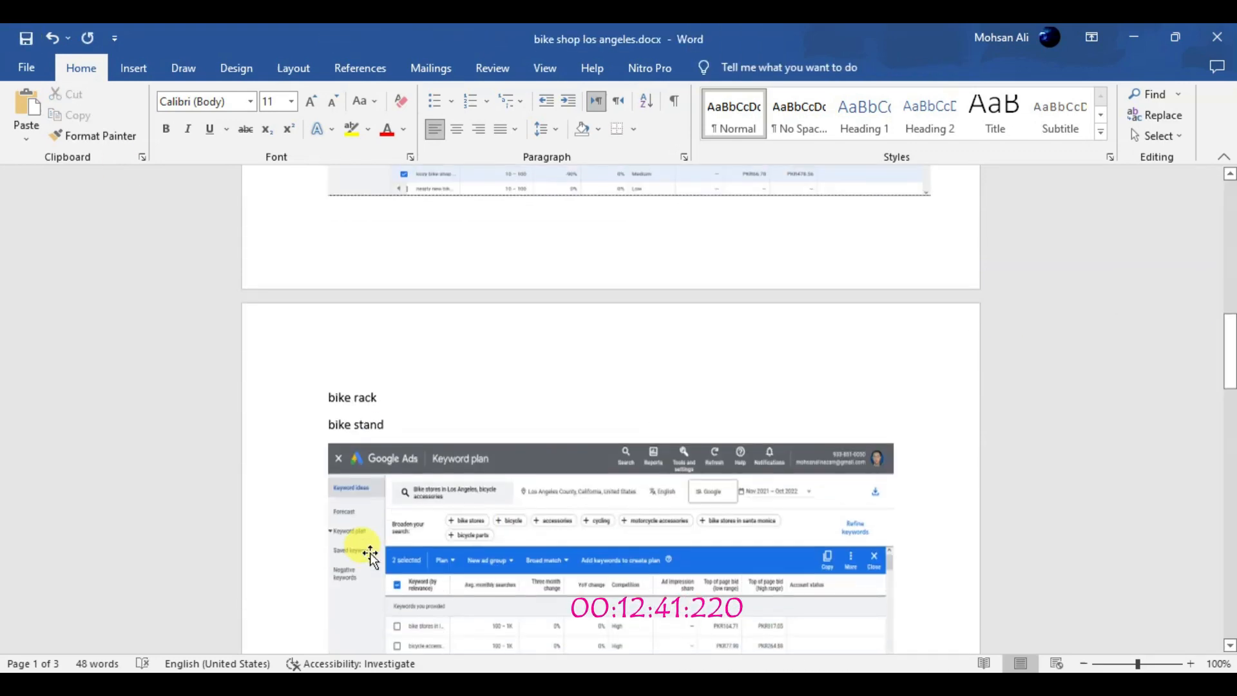
key("Return")
type("Task 2")
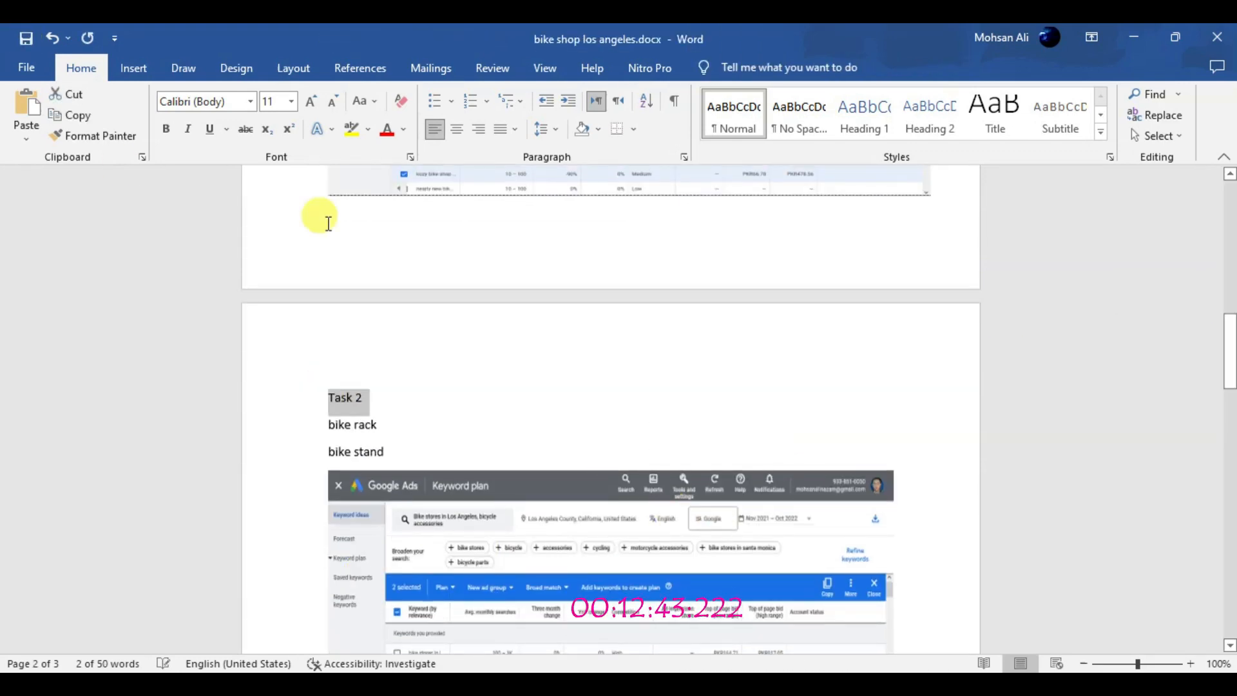
Format the "Task 2" line as a centred, bold heading in Times New Roman at size 22
left_click(310, 105)
left_click(249, 101)
left_click(227, 183)
key("ctrl+e")
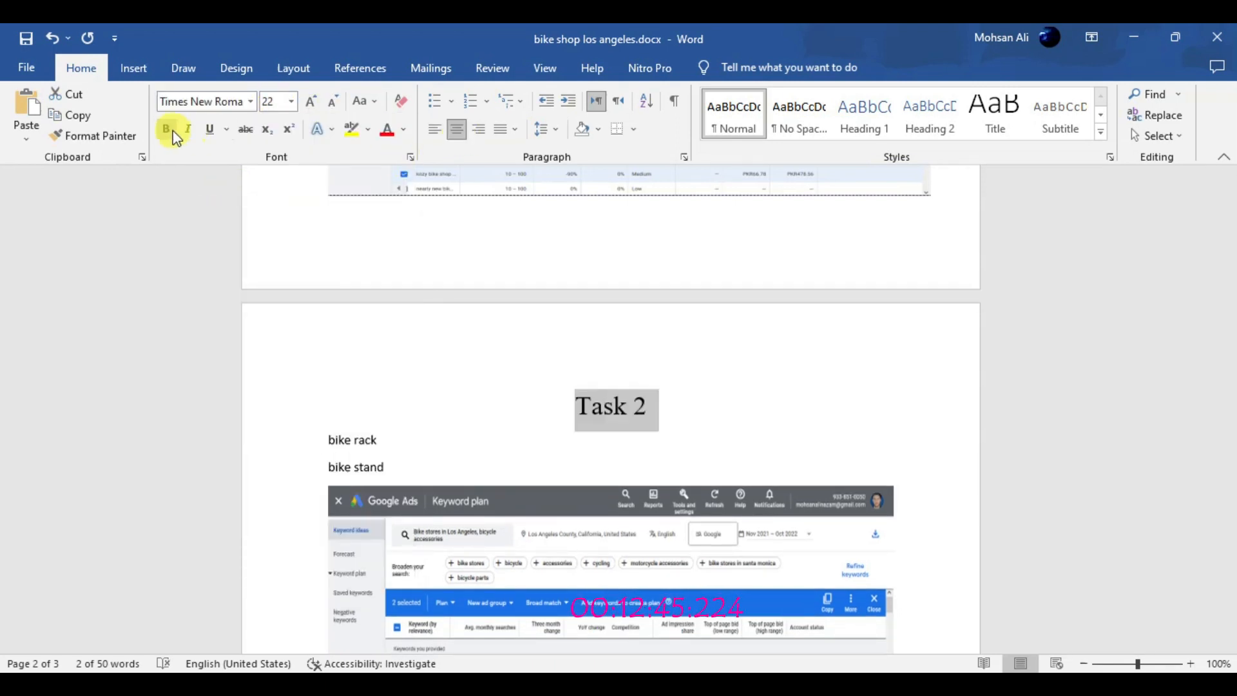
left_click(1200, 205)
Set the "Task 1" heading to size 22 and highlight it in yellow
left_click(1233, 210)
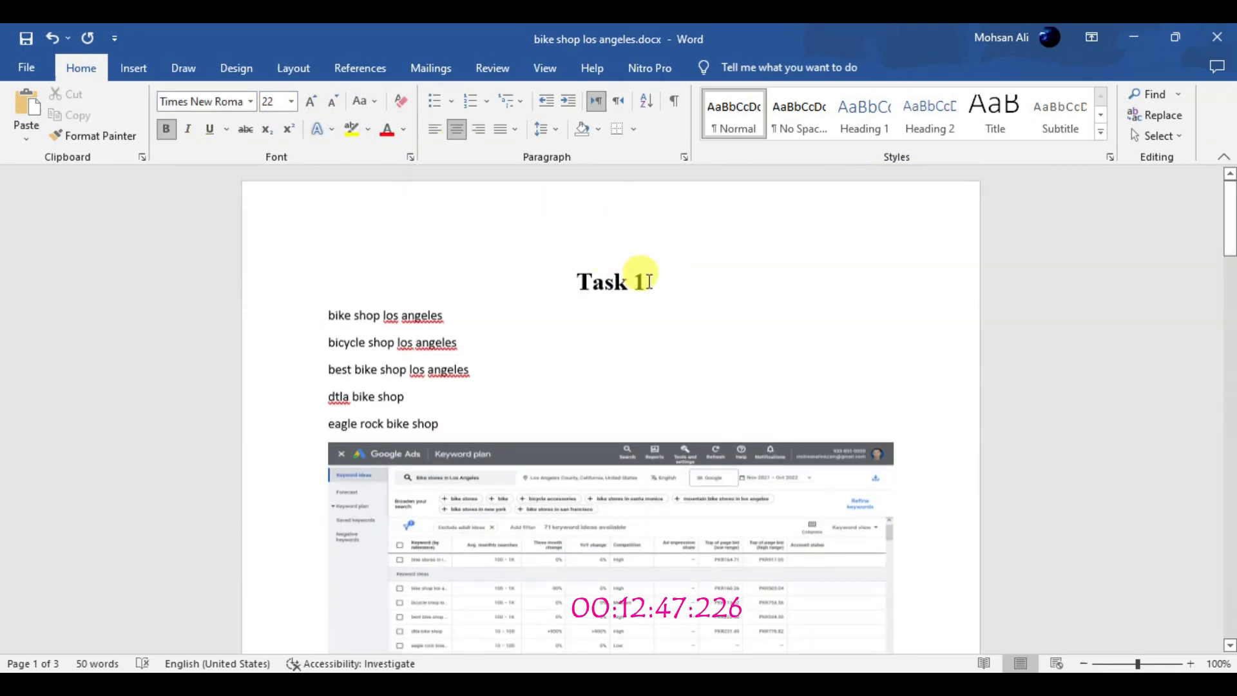
left_click_drag(647, 285, 573, 284)
left_click(310, 103)
left_click(351, 129)
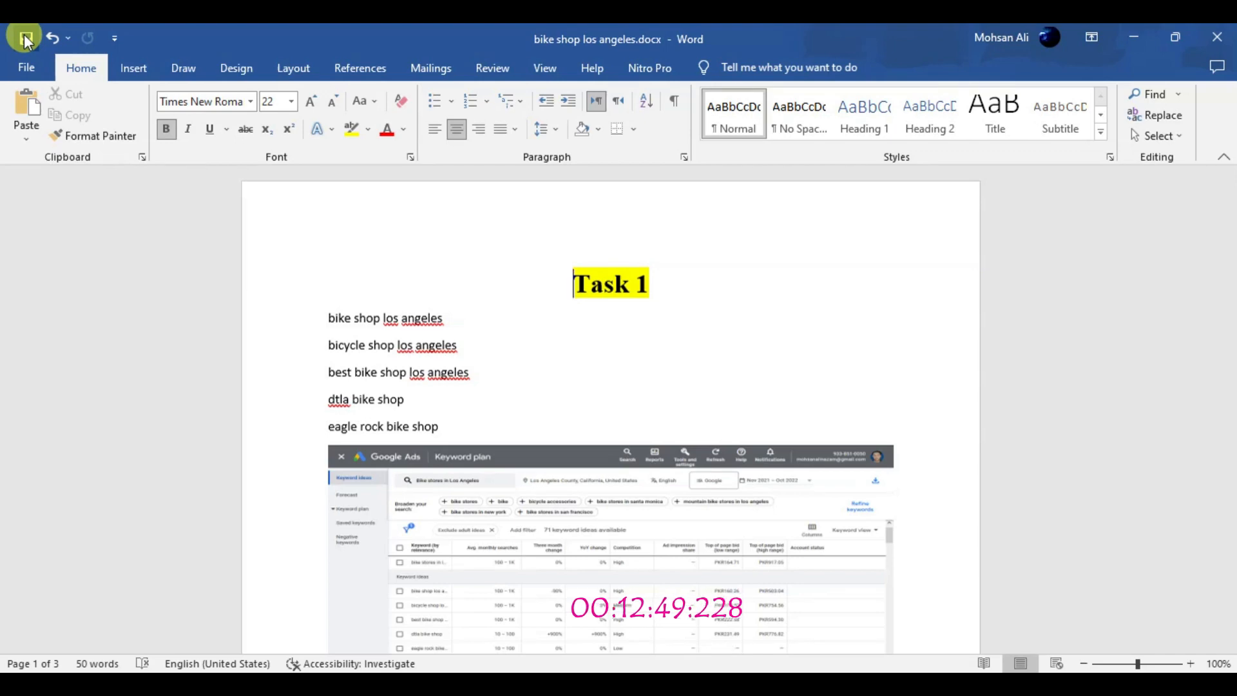
mouse_move(1225, 261)
left_mouse_down()
mouse_move(1228, 348)
mouse_move(1231, 243)
left_mouse_up()
Switch to Firefox and open the downloaded exercise PDF DSTP2.0-Batch-03_SEO101_1.pdf at the task instructions
key("alt+Tab")
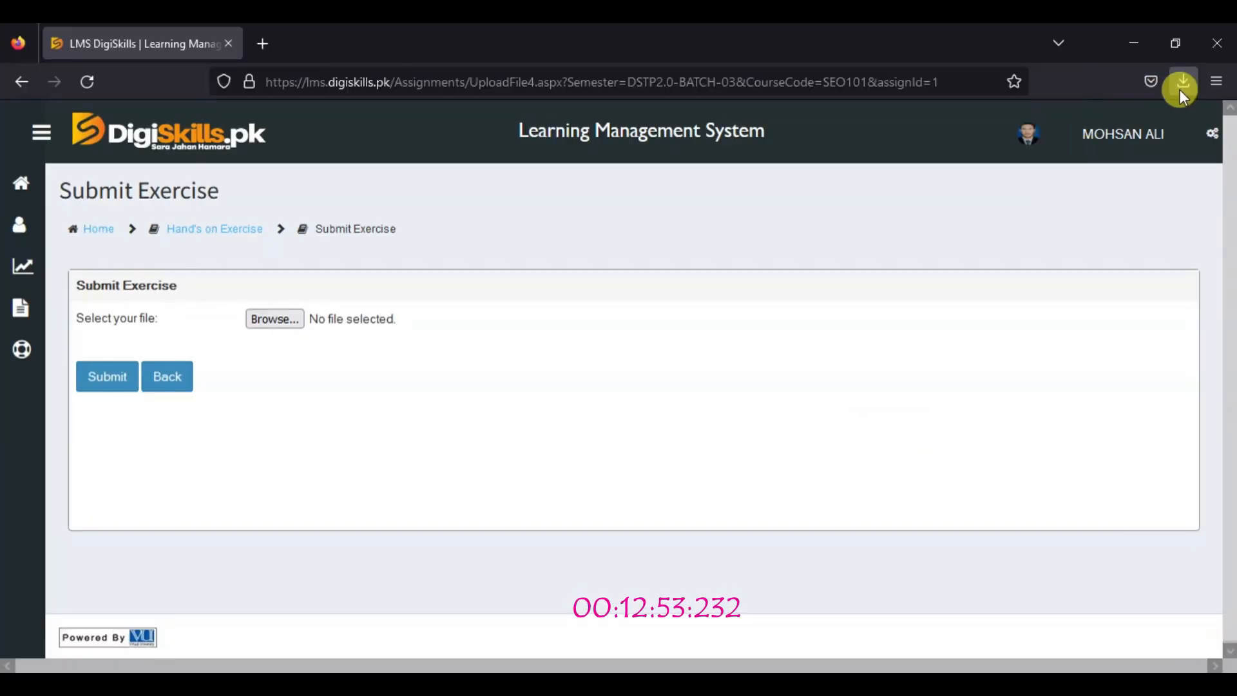
left_click(1183, 82)
left_click(915, 115)
left_click_drag(1231, 200, 1232, 402)
scroll(1231, 387, "down", 6)
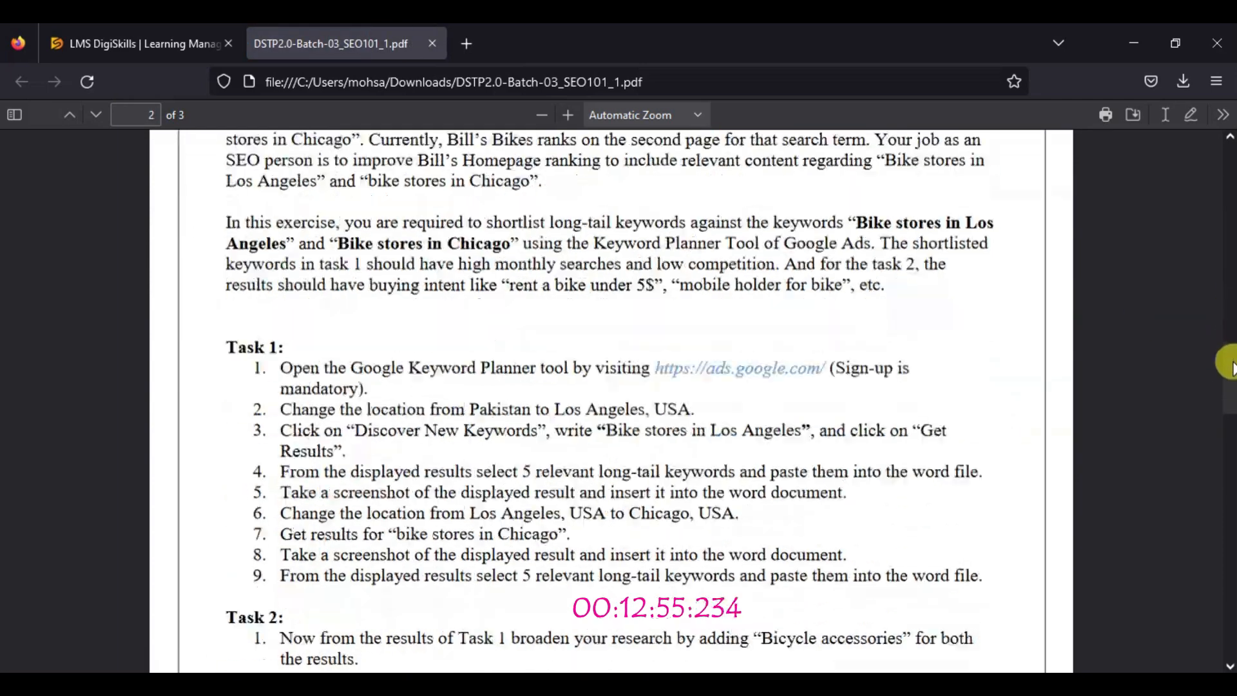
Check the keywords and screenshots in the Word document against the Task 1 and Task 2 instructions in the PDF
left_click_drag(281, 212, 848, 341)
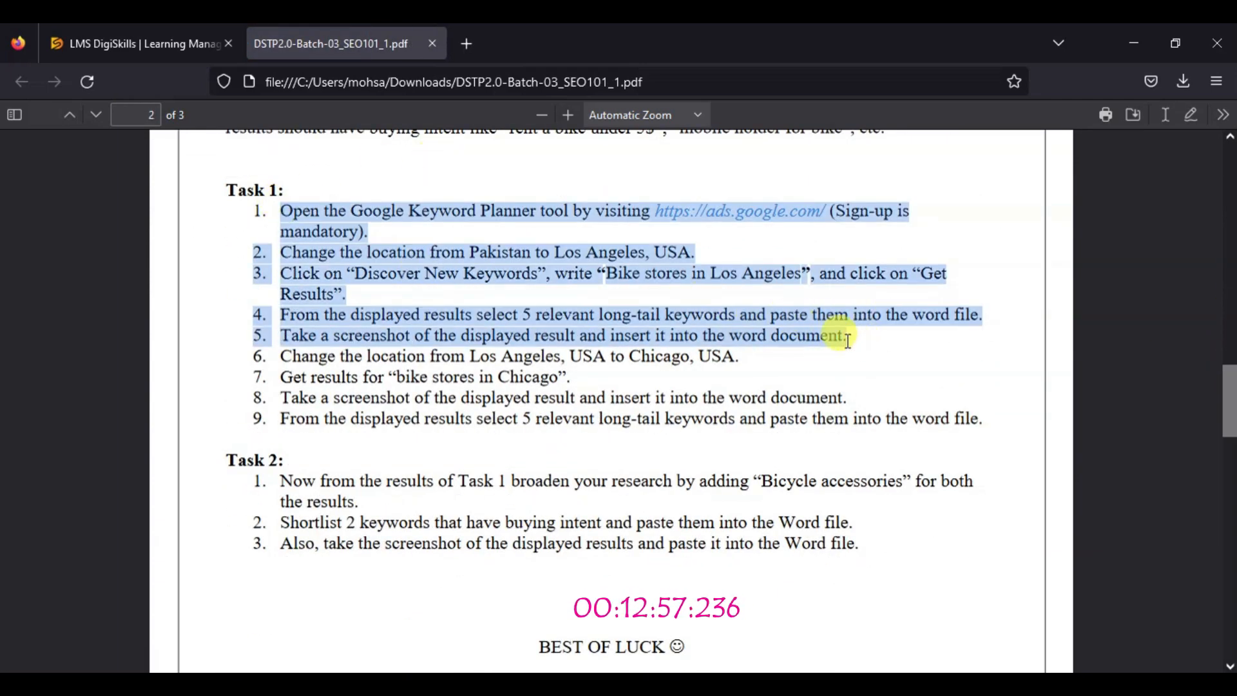
key("alt+Tab")
left_click_drag(334, 236, 909, 553)
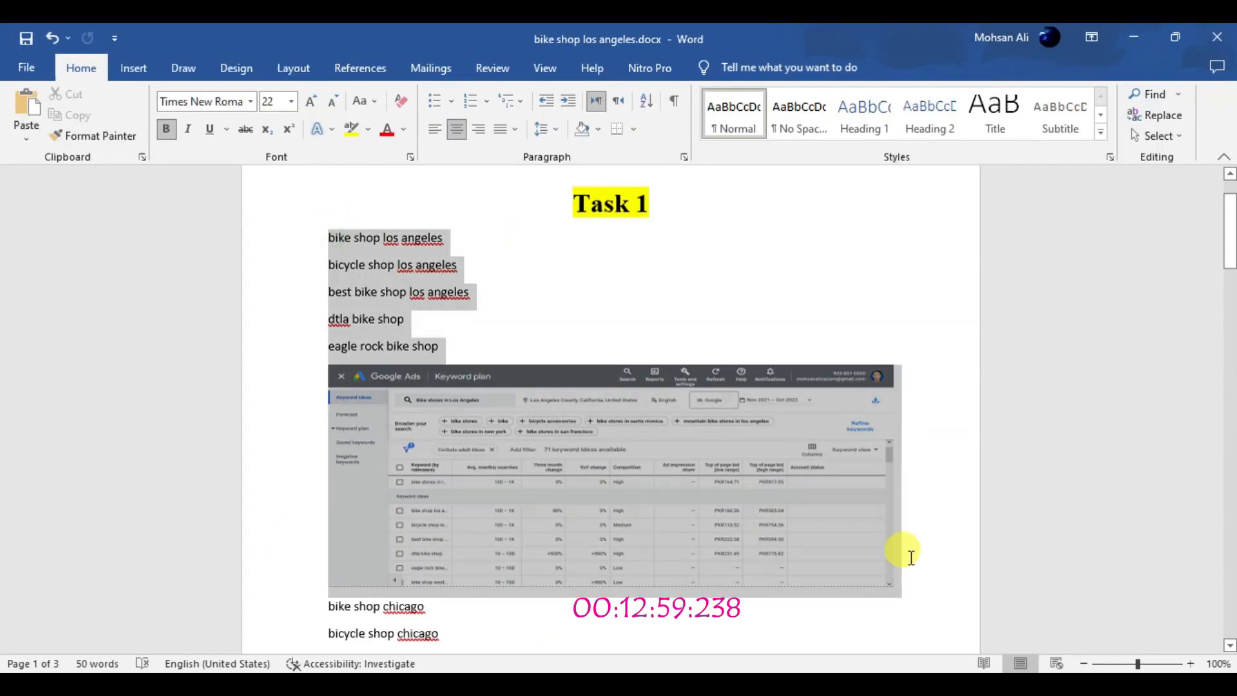
left_click_drag(1230, 230, 1230, 266)
key("alt+Tab")
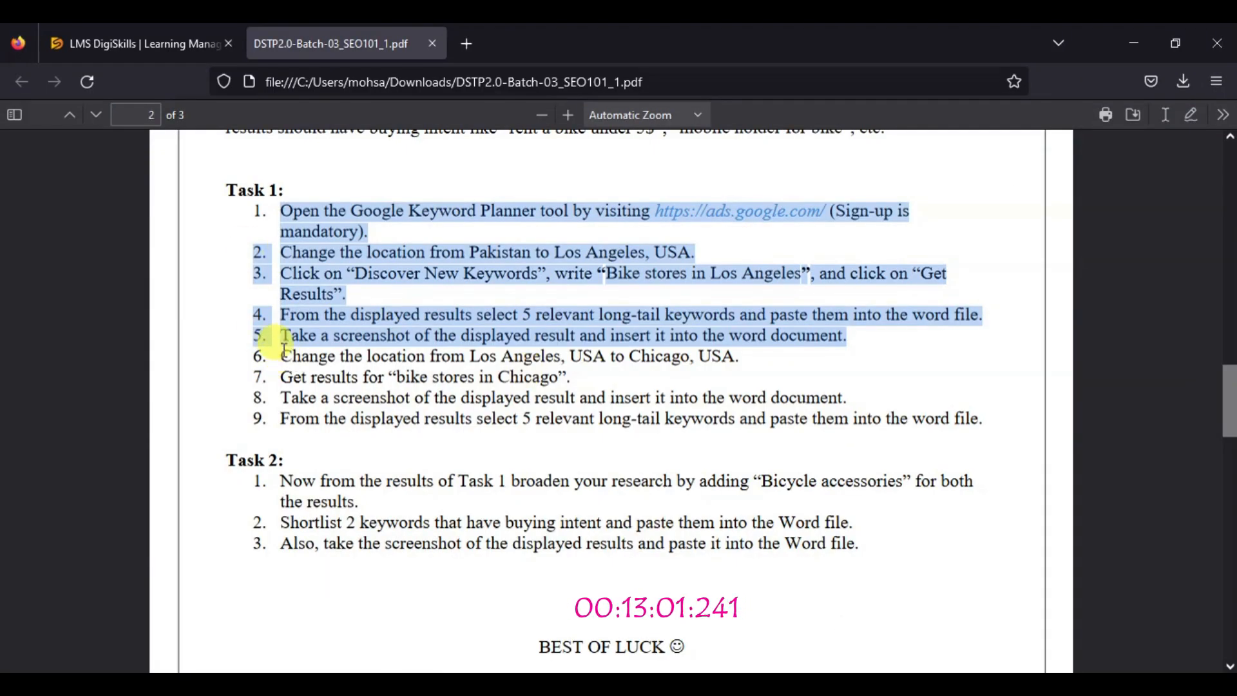
left_click_drag(285, 351, 969, 434)
key("alt+Tab")
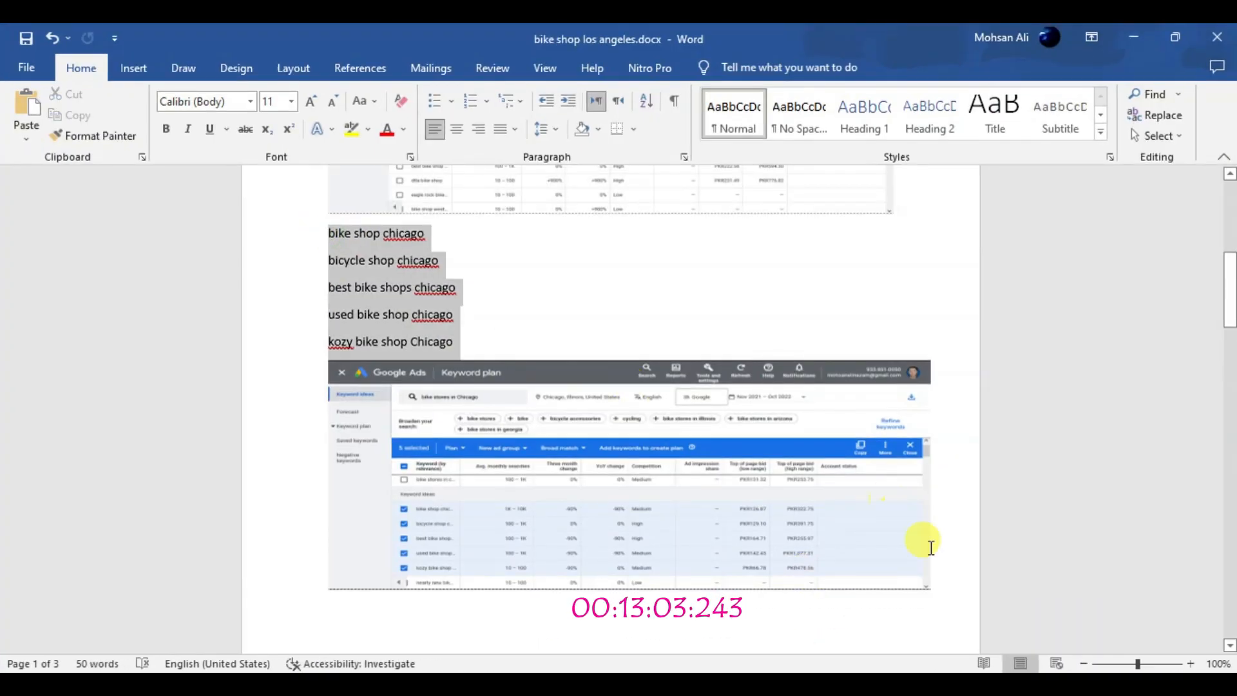
key("alt+Tab")
left_click_drag(221, 450, 828, 522)
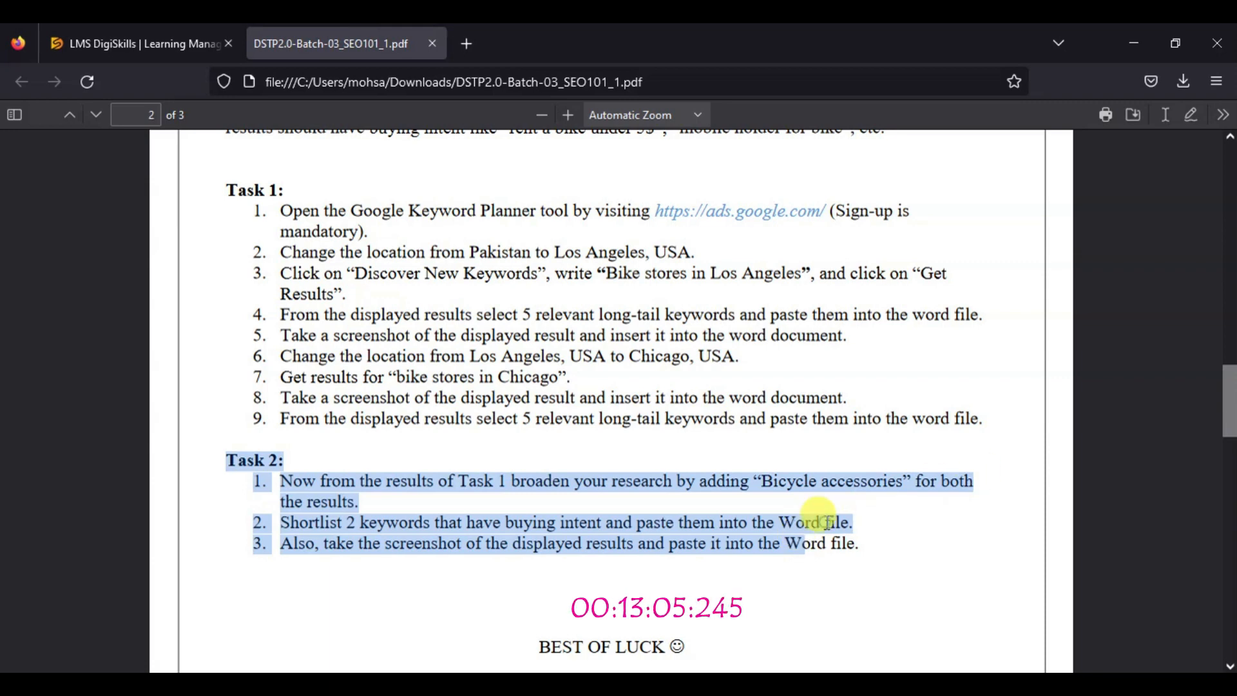
In the Word document, reduce the Los Angeles accessories screenshot's height, remove the empty line at the document's end, and save
key("alt+Tab")
left_click_drag(1230, 271, 1230, 345)
left_click(477, 394)
left_click_drag(611, 569, 638, 525)
left_click_drag(1230, 381, 1229, 554)
left_click(558, 615)
key("BackSpace")
left_click(26, 39)
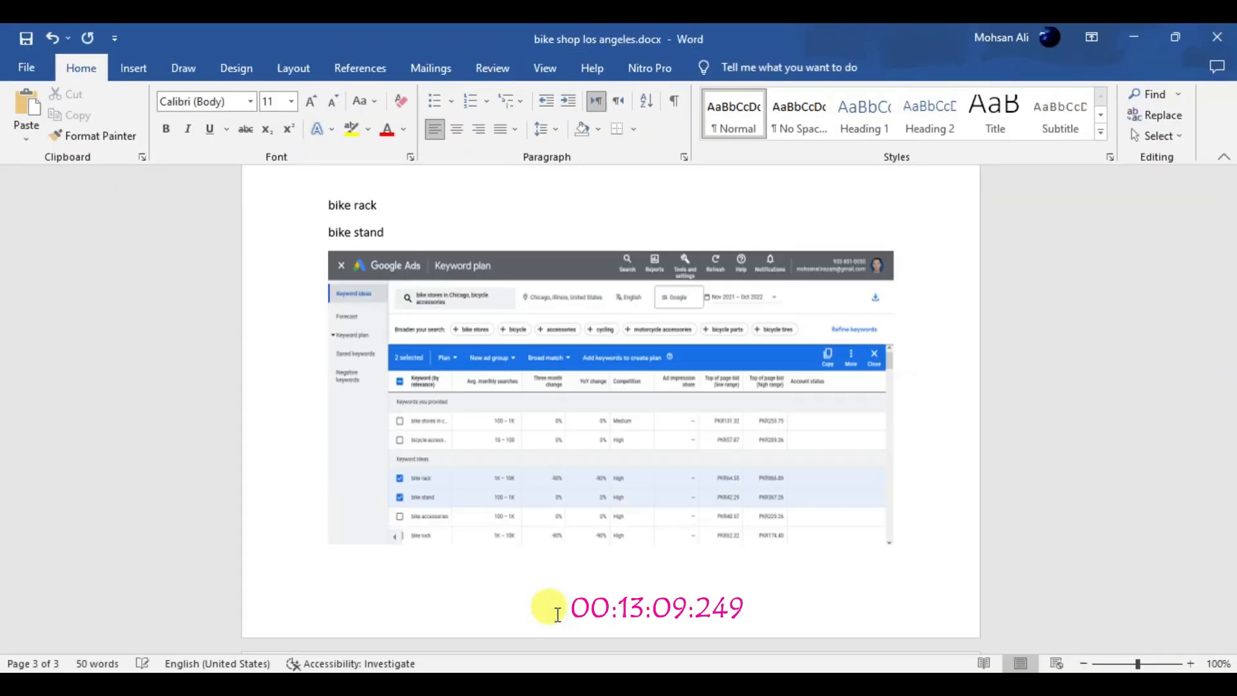
Insert the built-in Banded header into the document
left_click_drag(1230, 509, 1230, 187)
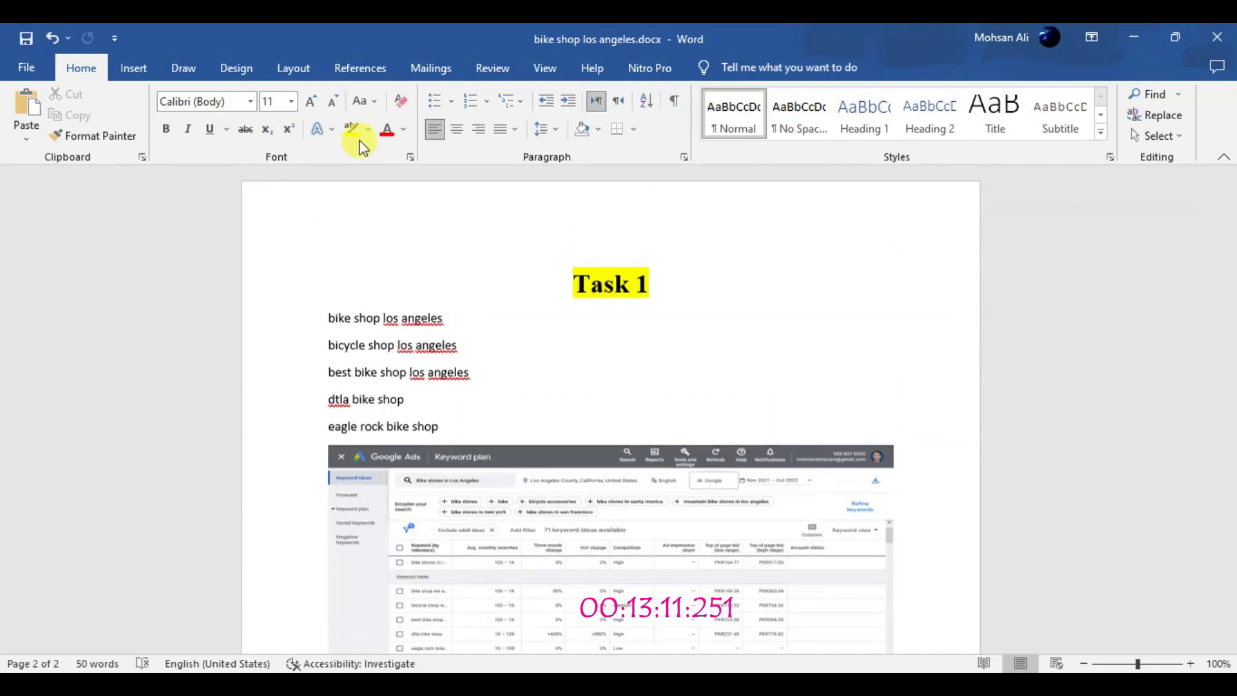
left_click(130, 64)
left_click(806, 96)
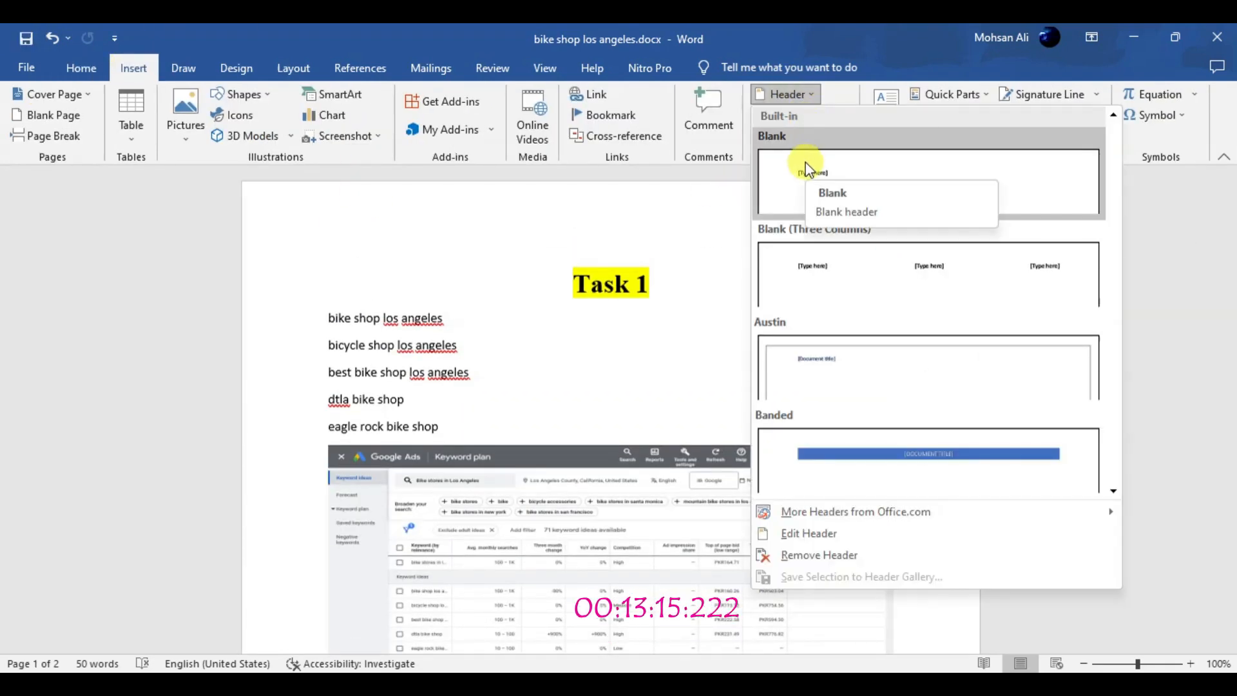
left_click(931, 461)
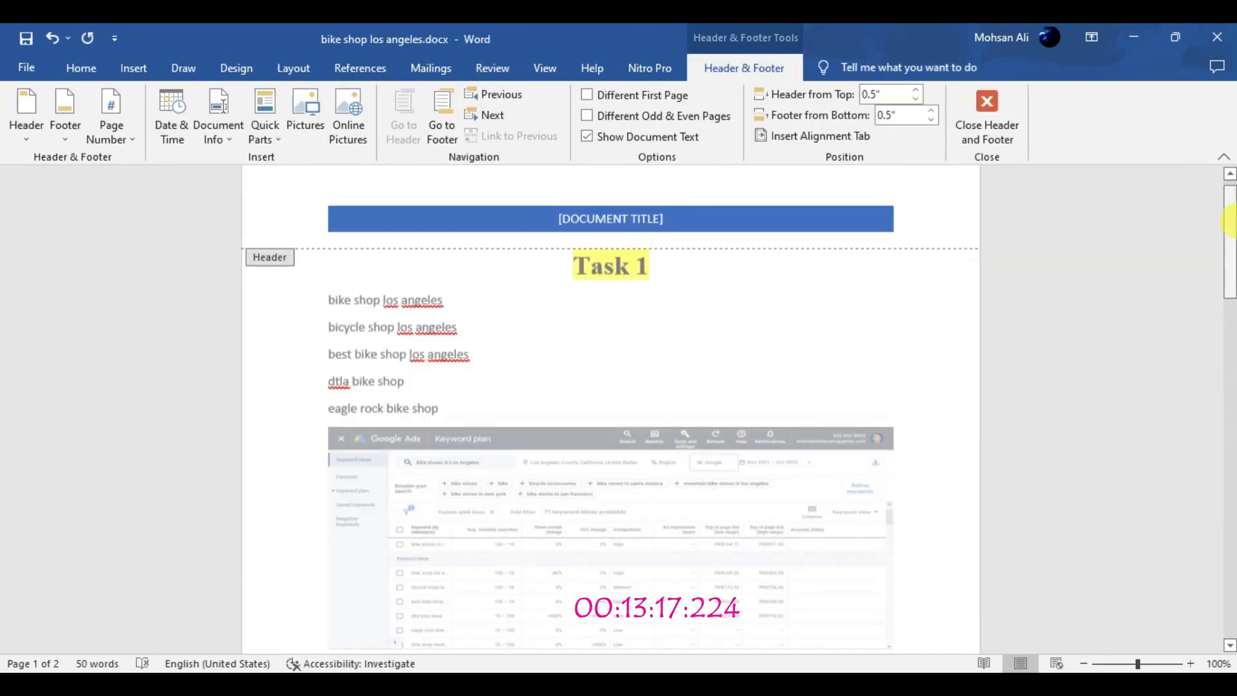
Copy the exercise number, batch and course title lines from the PDF and paste them as the header's document title
left_click(663, 217)
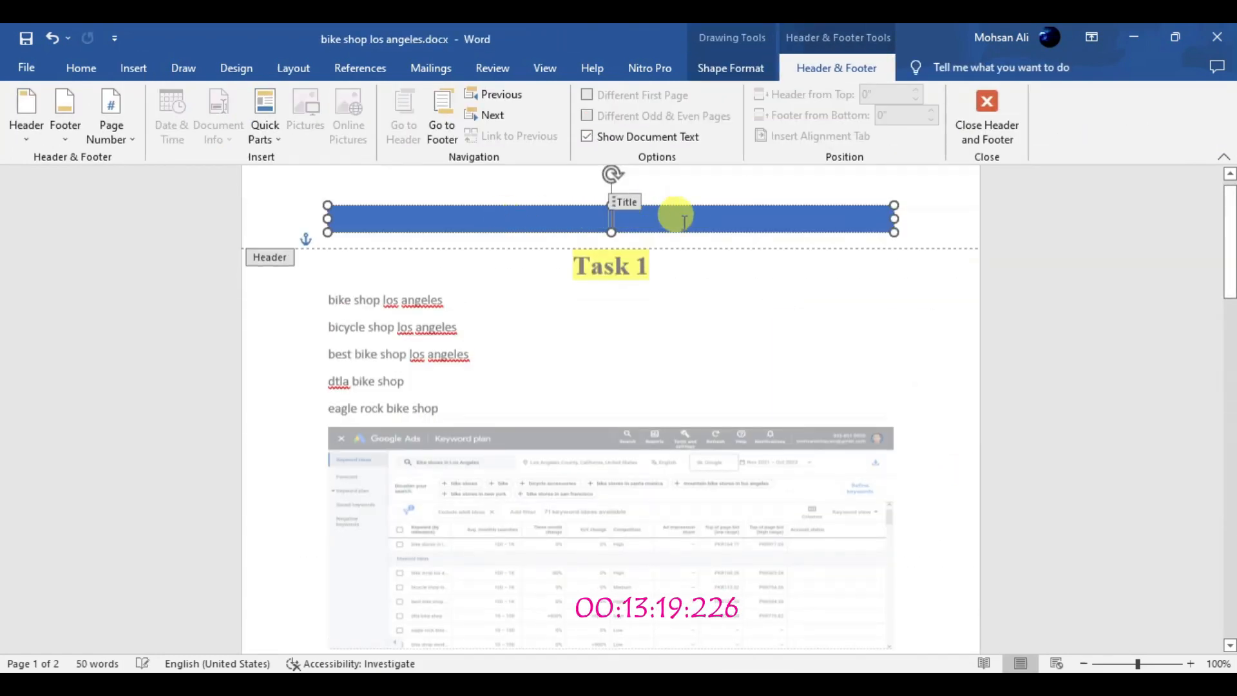
left_click(688, 686)
left_click(48, 31)
left_click(322, 43)
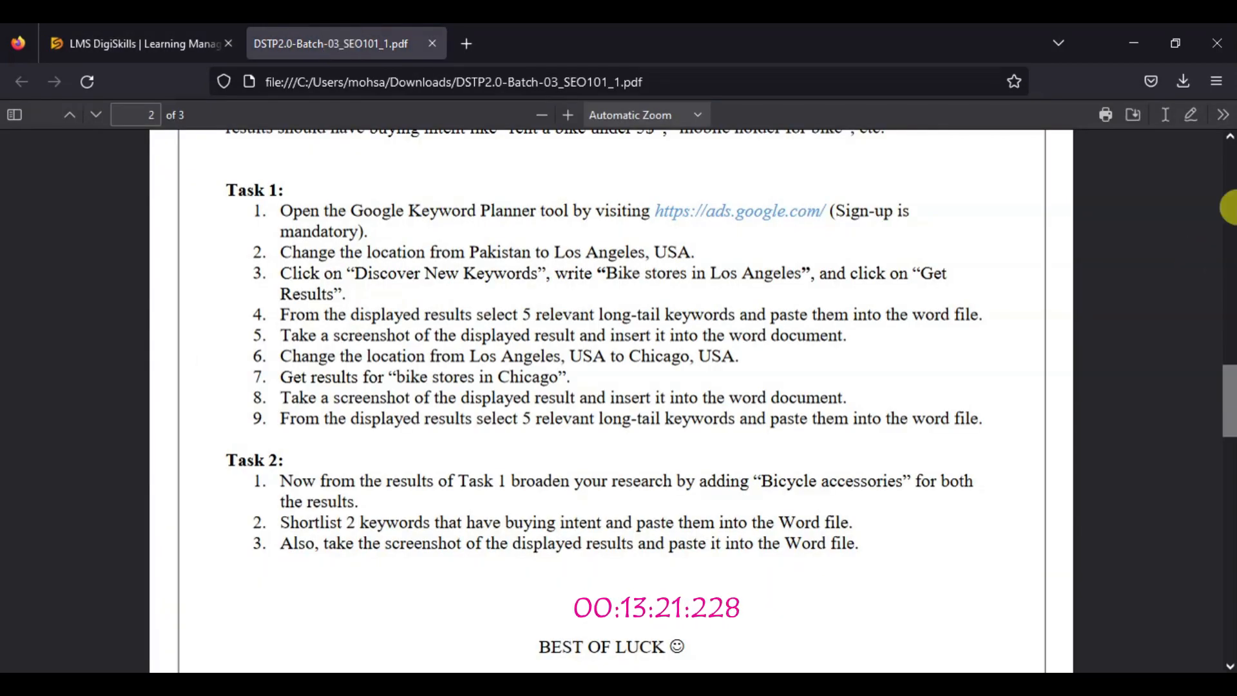
scroll(1227, 206, "up", 20)
left_click_drag(351, 312, 546, 340)
right_click(496, 342)
left_click(528, 363)
left_click(688, 685)
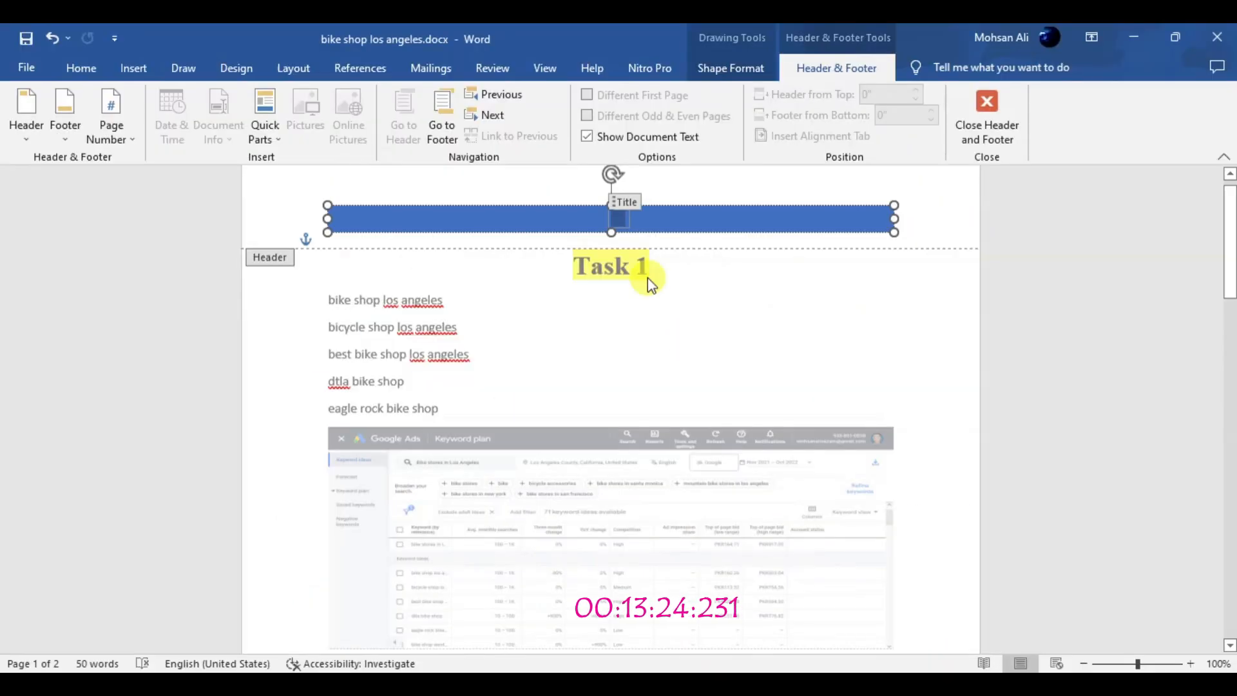
right_click(662, 223)
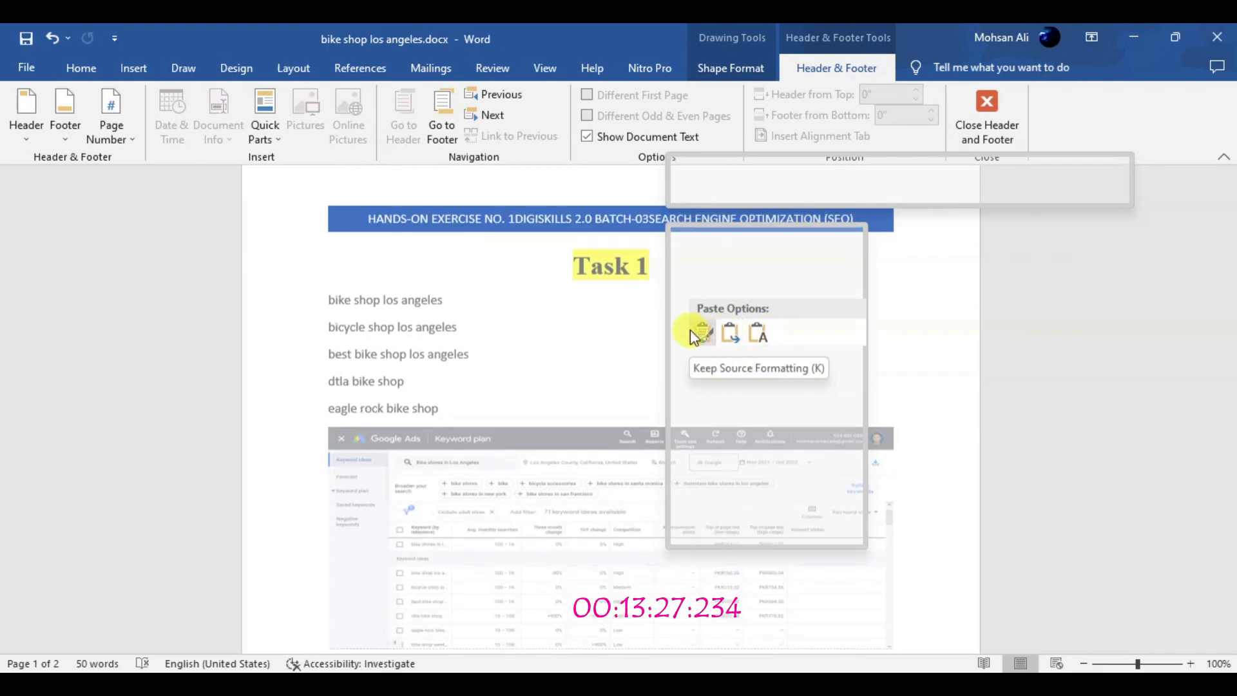
left_click(701, 332)
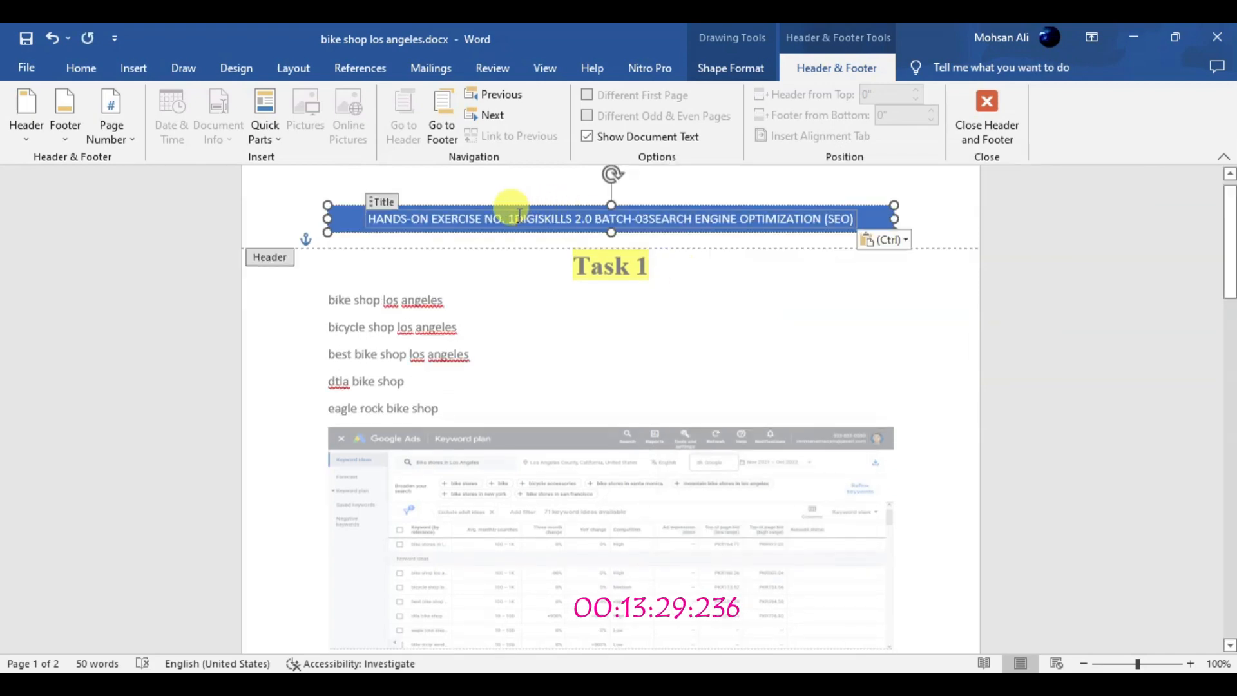
double_click(513, 262)
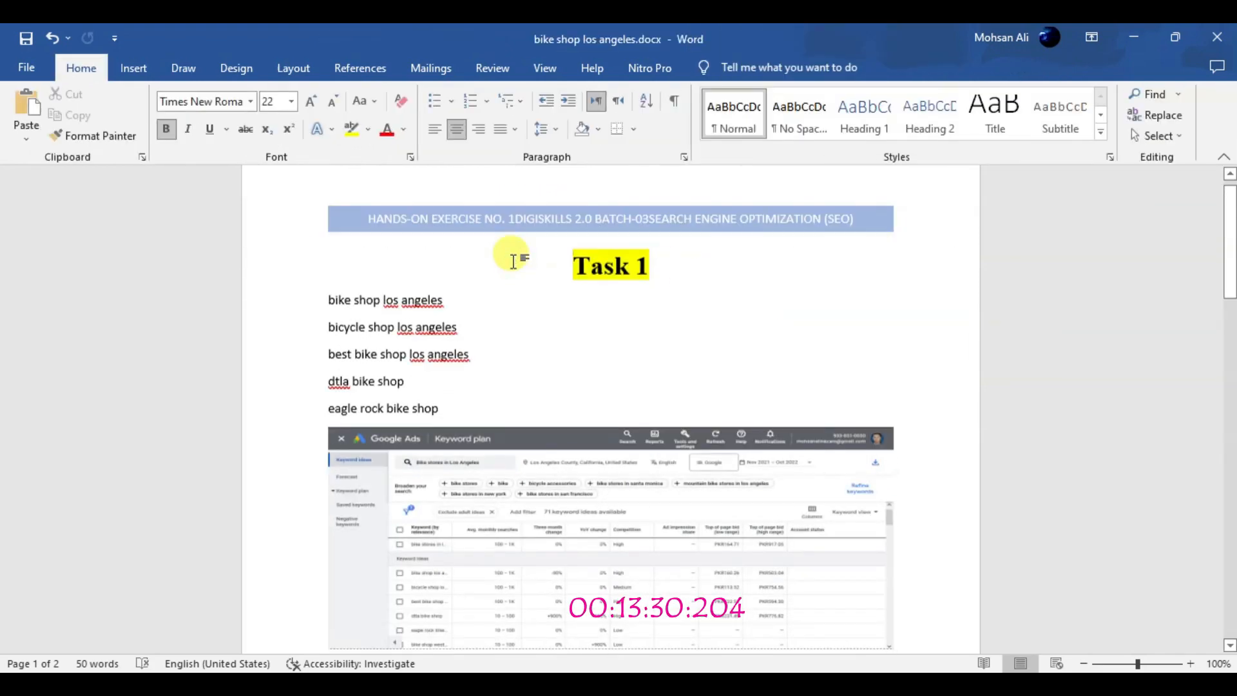
Separate the exercise number, batch and course name in the header title with hyphens
double_click(478, 220)
left_click(513, 218)
type("-")
left_click(653, 218)
type("-")
left_click(106, 222)
double_click(555, 332)
Set the header title to Times New Roman at size 16, then leave the header and save the document
double_click(626, 220)
left_click(626, 221)
left_click(81, 68)
left_click(250, 101)
left_click(251, 190)
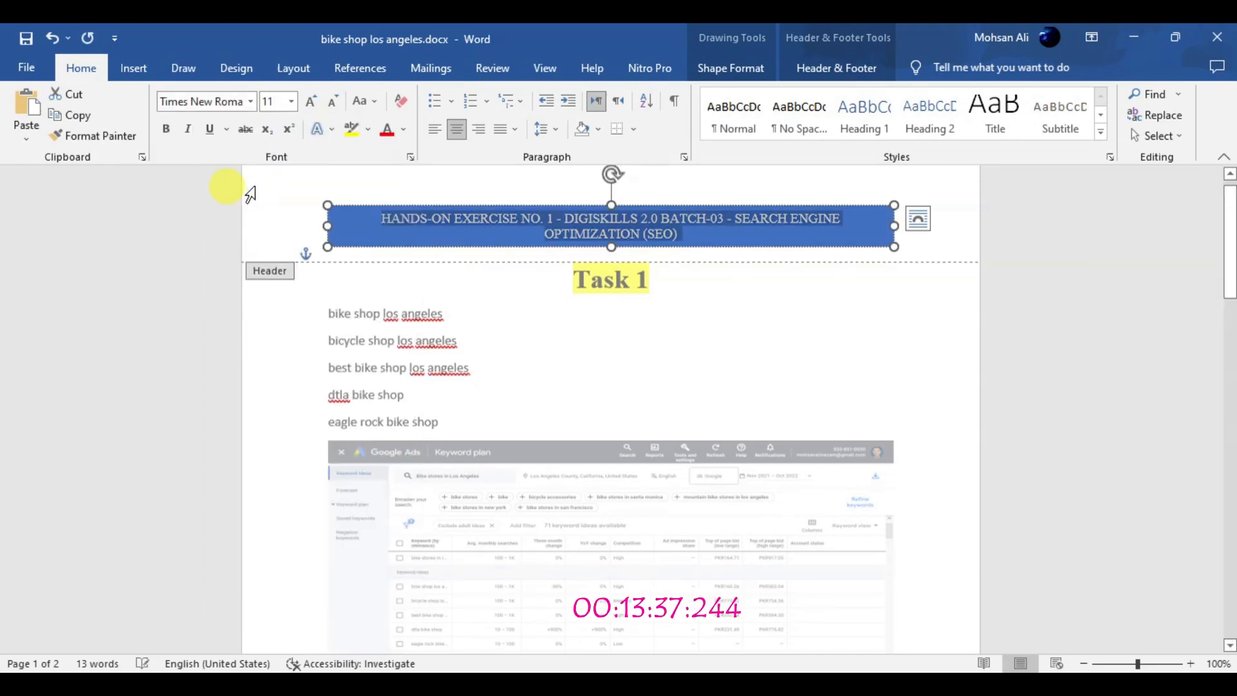
left_click(311, 101)
left_click(310, 101)
left_click(584, 220)
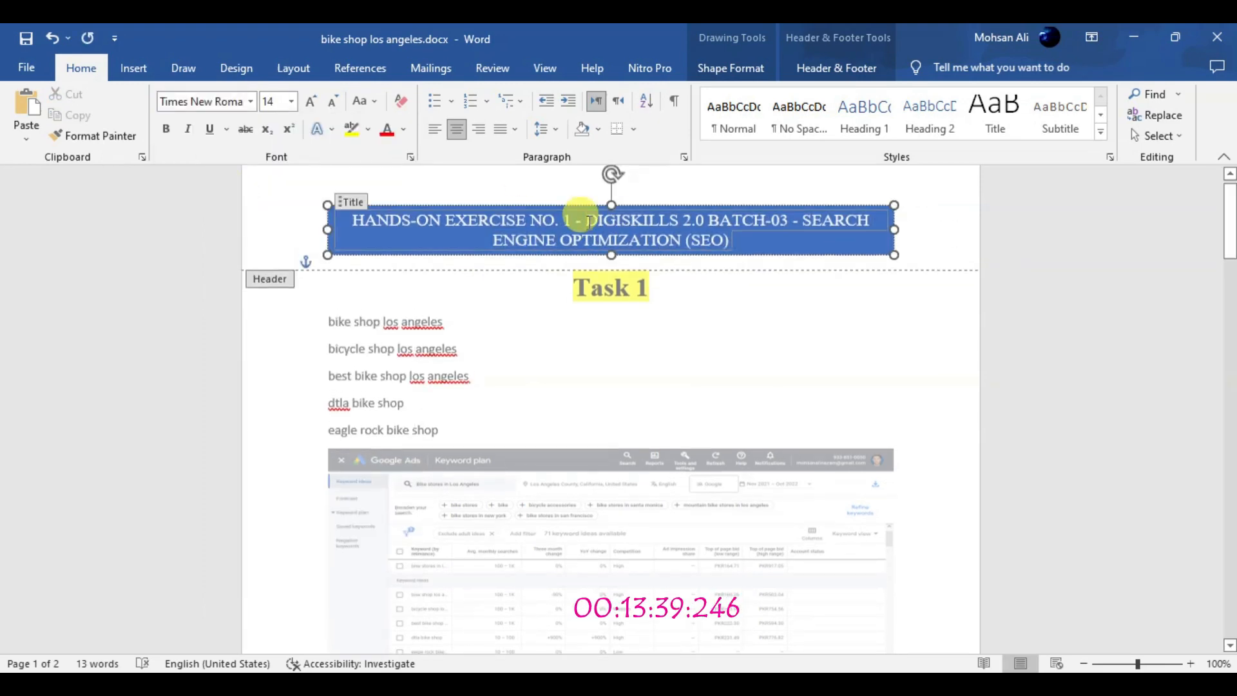
key("ctrl+shift+period")
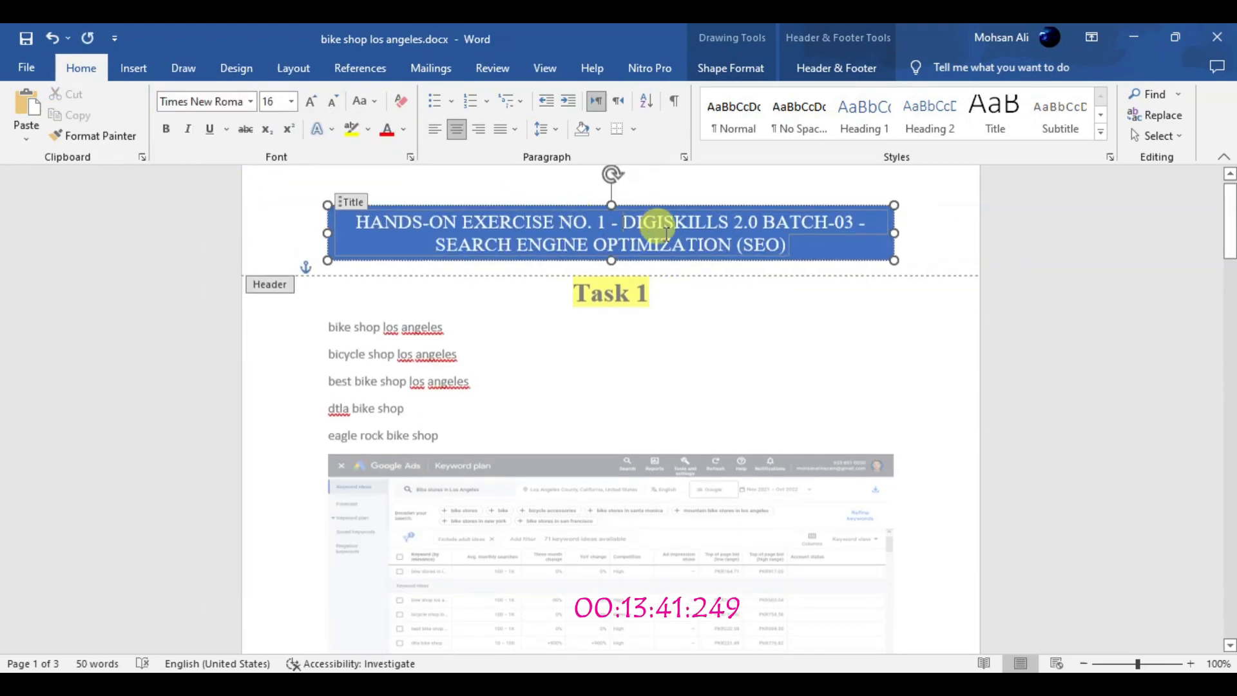
double_click(644, 329)
left_click(24, 39)
Reduce the Chicago accessories screenshot's height and delete an empty line below the Los Angeles accessories screenshot
left_click_drag(1232, 220, 1231, 509)
left_click(753, 434)
left_click_drag(611, 534, 623, 476)
left_click(1233, 385)
left_click(618, 284)
left_click(426, 450)
left_click(416, 367)
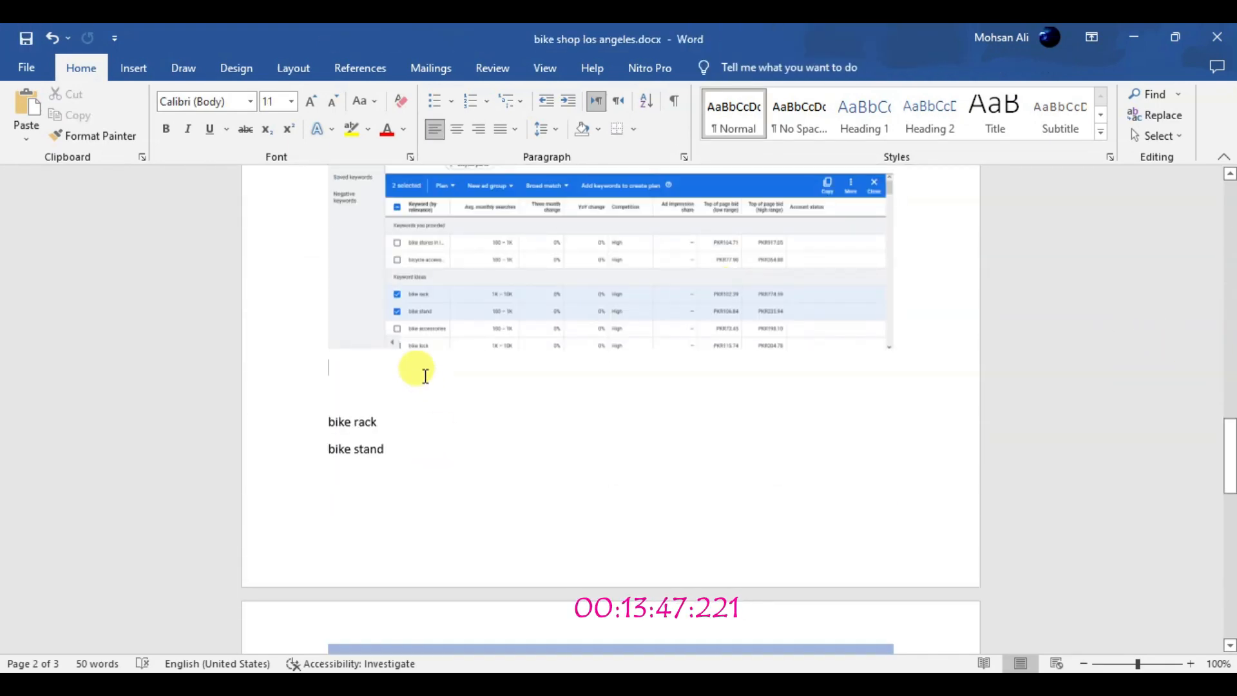
key("Delete")
Try shrinking the Los Angeles and Chicago accessories screenshots in Task 2 further
left_click(533, 258)
left_click_drag(1231, 469, 1231, 434)
left_click_drag(610, 514, 610, 496)
left_click(467, 598)
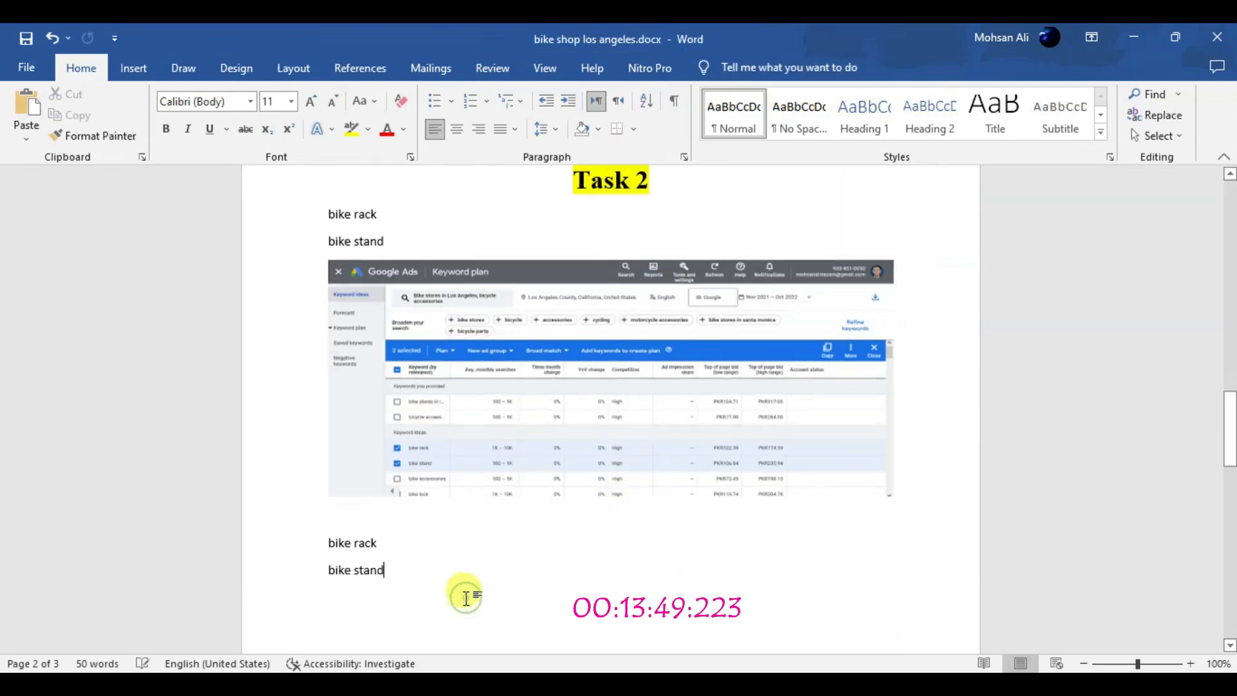
left_click_drag(1231, 421, 1230, 538)
left_click(744, 375)
left_click_drag(610, 385, 620, 310)
left_click(550, 450)
Enlarge the Los Angeles and Chicago accessories screenshots in Task 2, adding an empty line after the Los Angeles one
left_click_drag(1231, 528, 1230, 435)
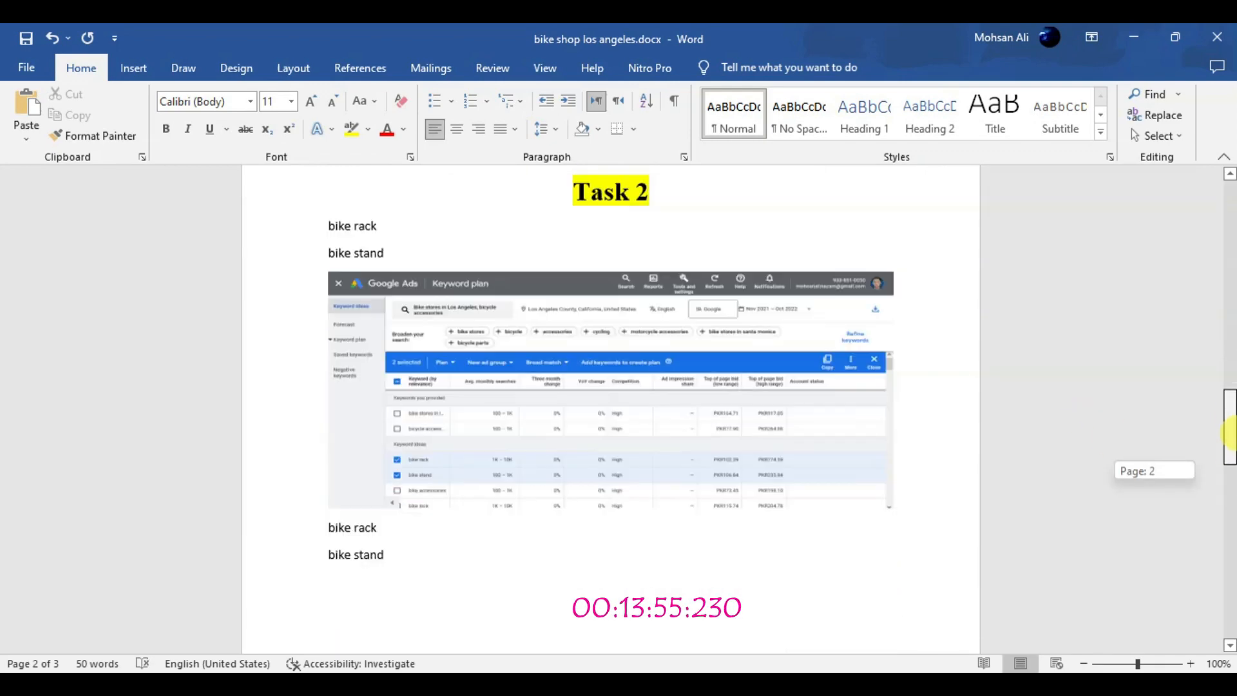
left_click(470, 387)
left_click_drag(611, 509, 611, 577)
left_click(925, 547)
key("Return")
left_click_drag(1231, 449, 1231, 544)
left_click(629, 372)
left_click_drag(611, 464, 613, 607)
left_click_drag(1230, 510, 1231, 244)
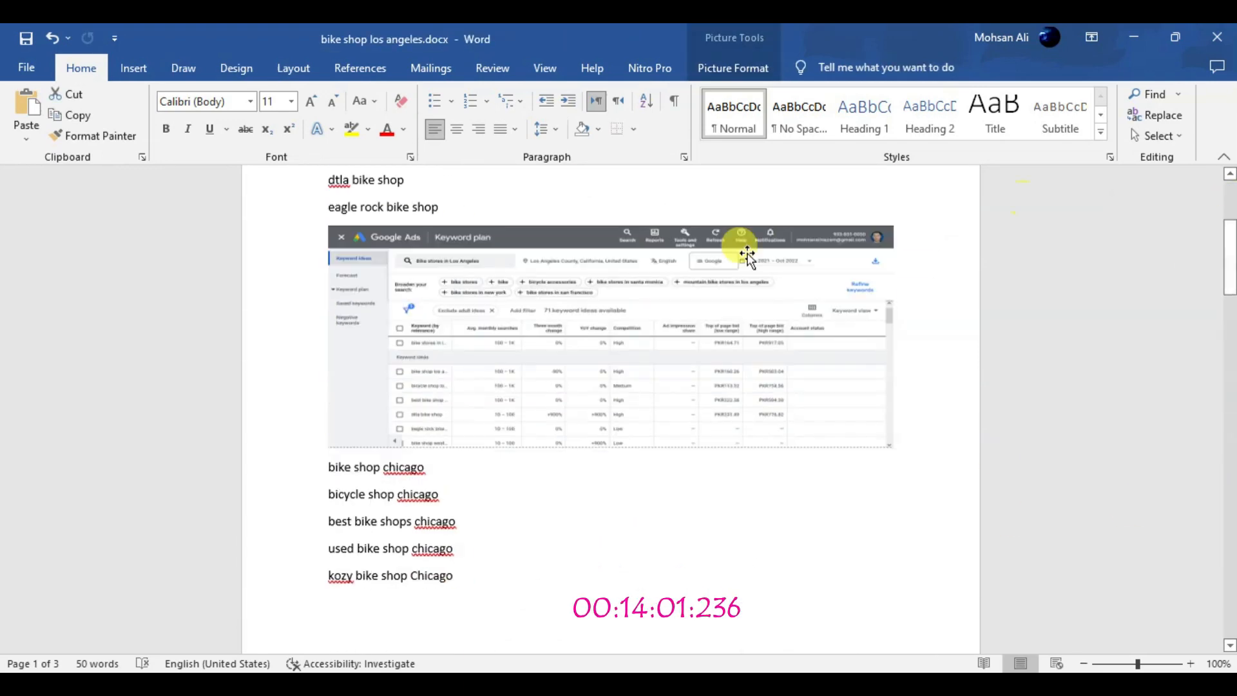
Increase the height of the Los Angeles screenshot in Task 1 and add empty lines above the Chicago keywords
left_click(709, 297)
left_click_drag(612, 448, 611, 555)
key("Return")
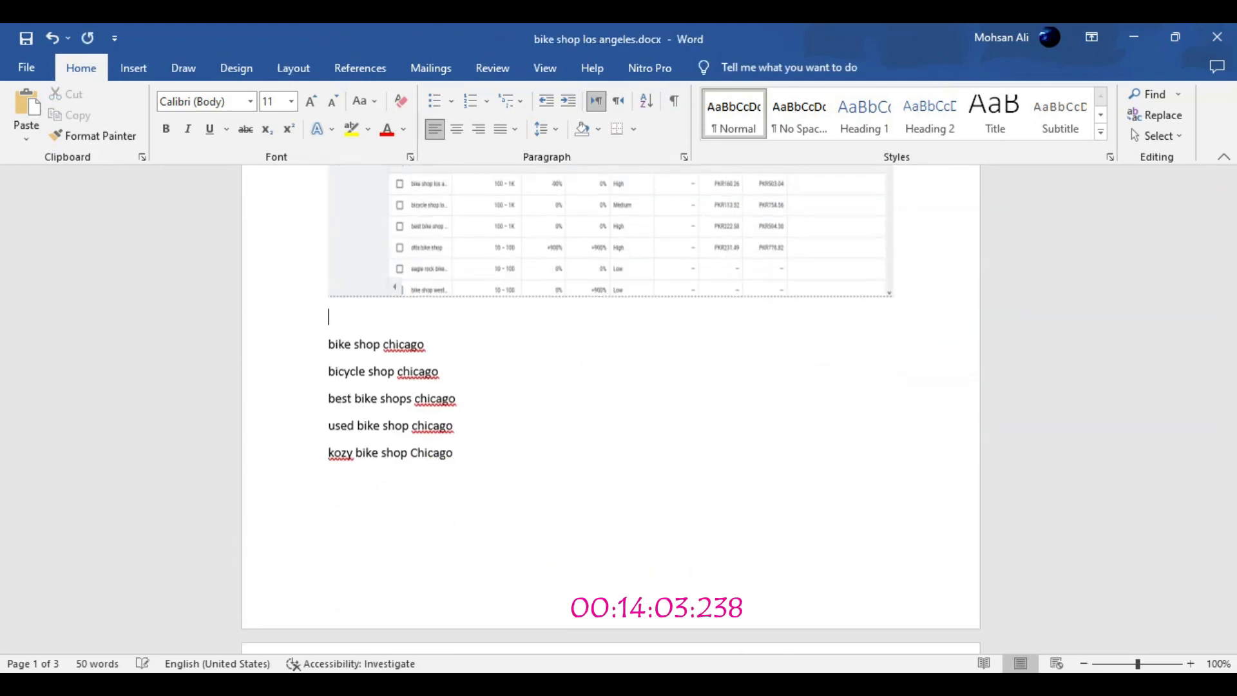
key("Return")
key("Return")
key("Return")
key("Return")
key("Return")
key("Return")
key("Return")
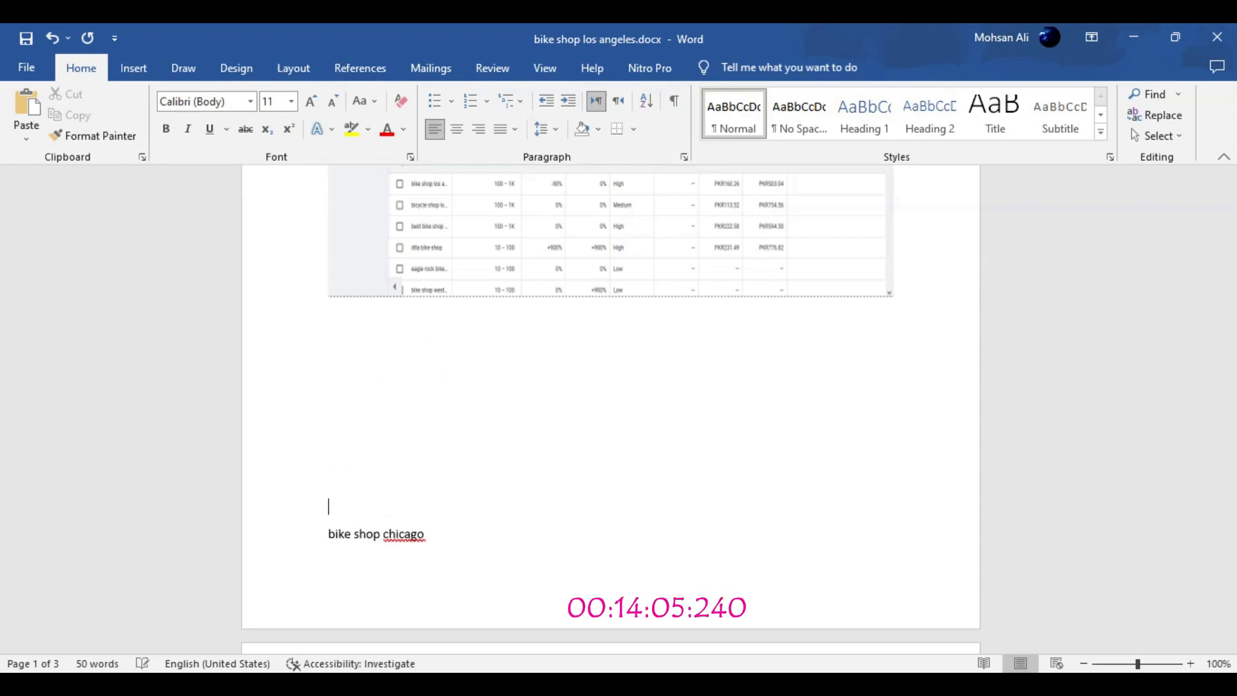
left_click(610, 283)
left_click_drag(611, 297, 608, 541)
Format the five Los Angeles keywords in Task 1 as an arrow-bulleted list and decrease its indent
scroll(1229, 216, "up", 5)
left_click_drag(447, 454, 332, 348)
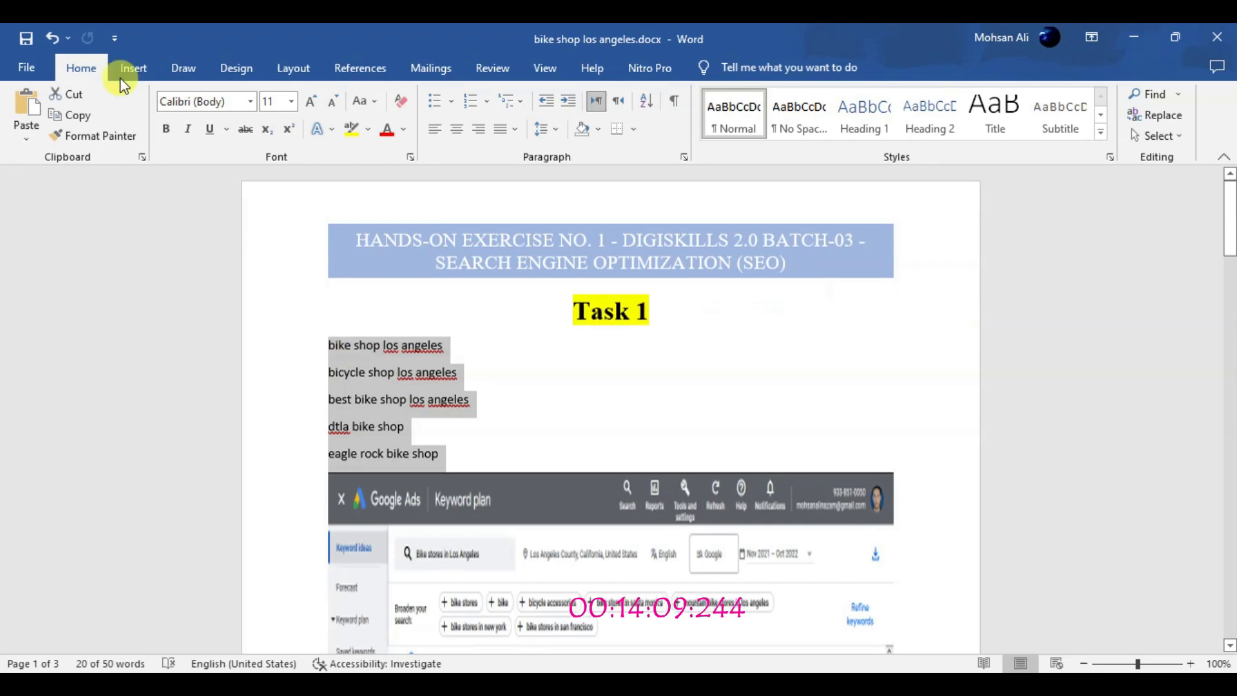
left_click(453, 101)
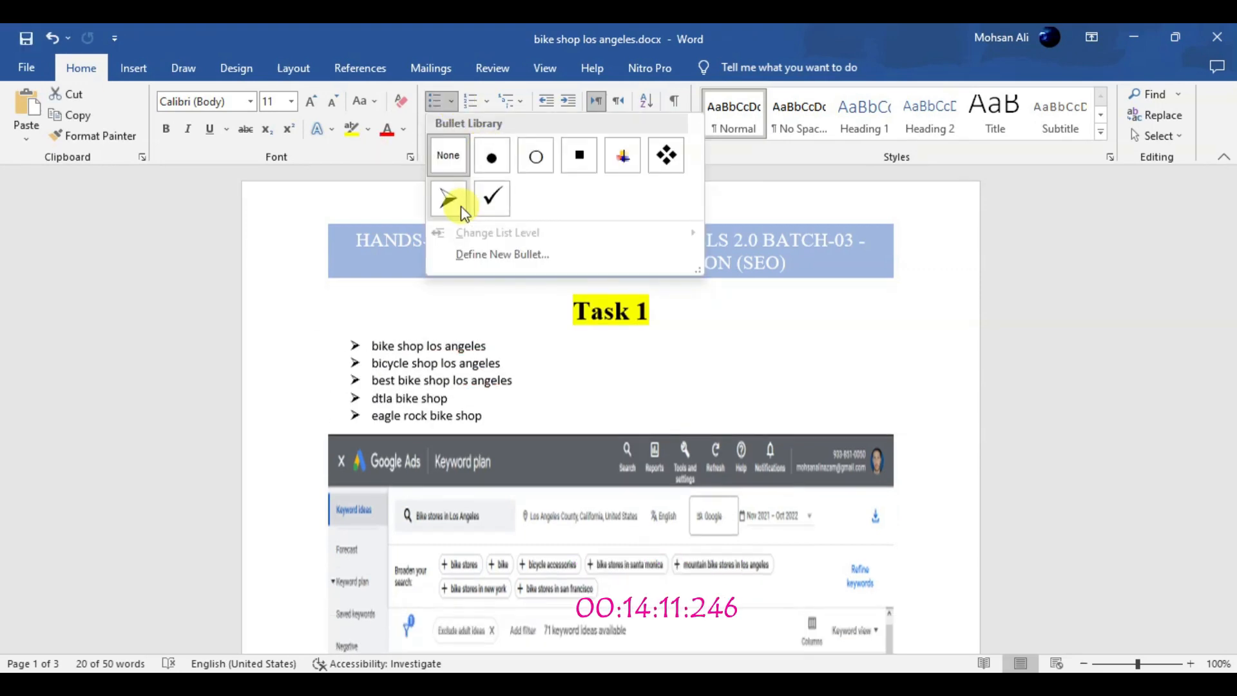
left_click(461, 205)
left_click(552, 103)
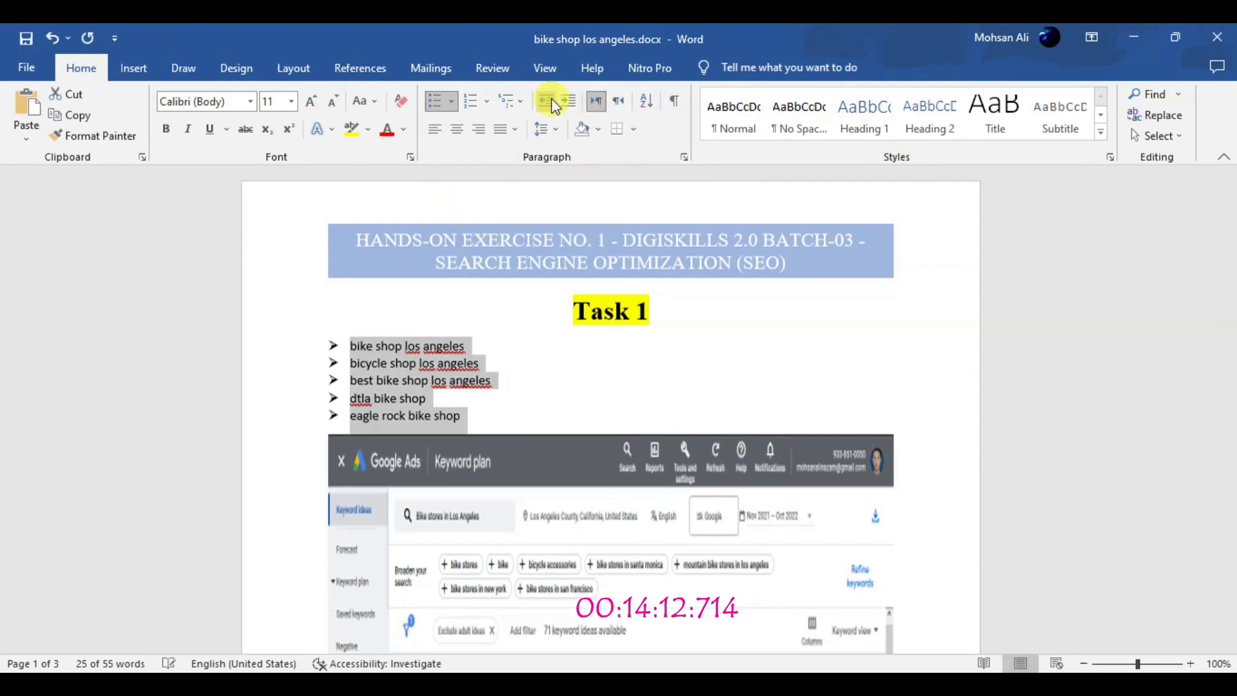
Set the bulleted Los Angeles keywords to Times New Roman at size 12
left_click(311, 101)
left_click(250, 101)
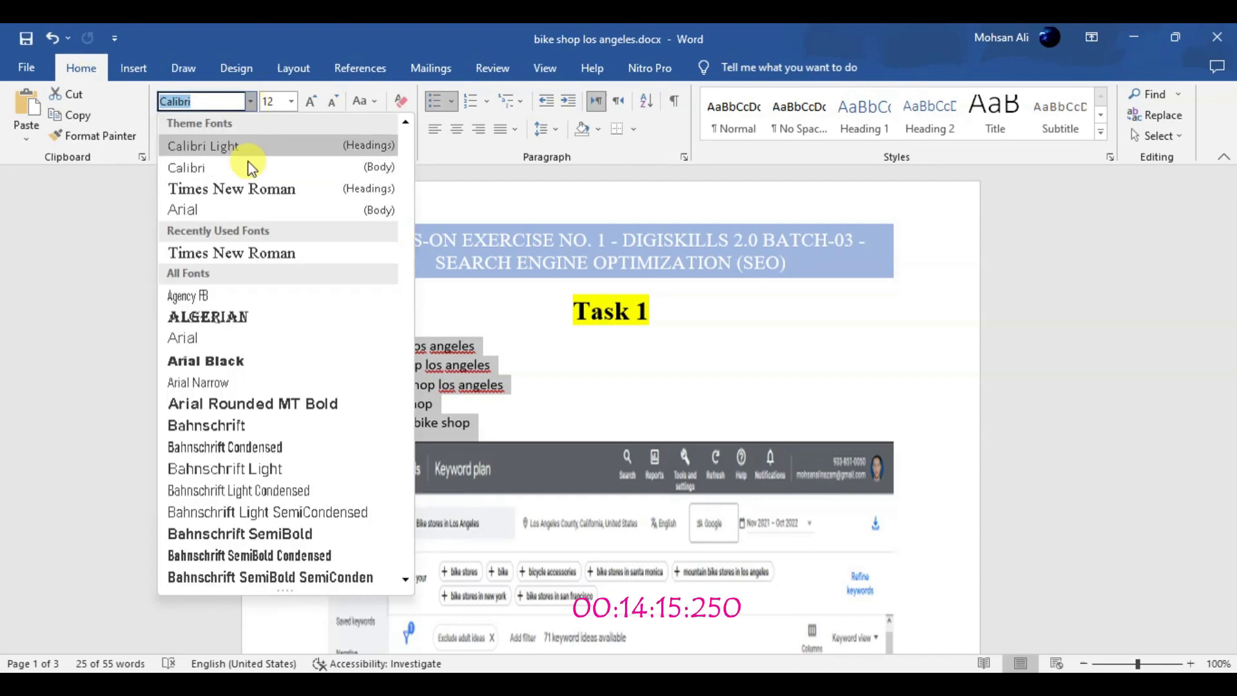
left_click(249, 185)
left_click(475, 347)
Reduce the height of the Los Angeles screenshot in Task 1 and enlarge the Chicago screenshot
left_click(1234, 455)
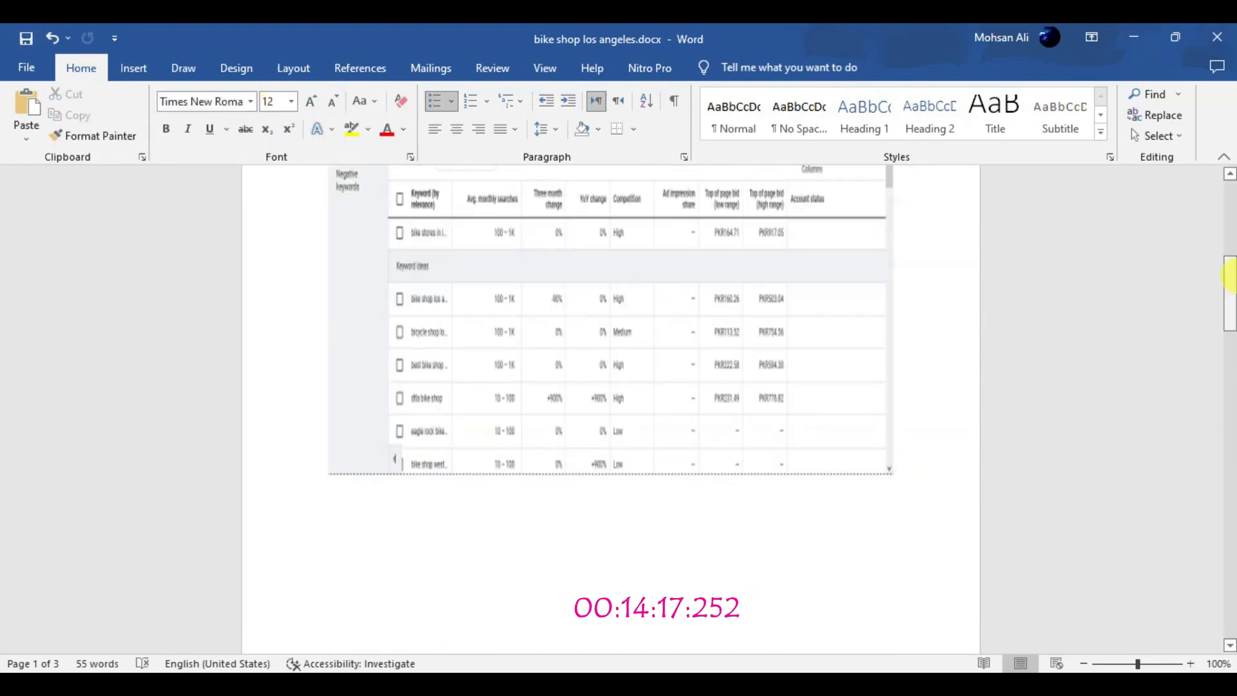
left_click_drag(1231, 272, 1231, 255)
left_click(623, 502)
left_click_drag(611, 580, 649, 430)
left_click_drag(1234, 263, 1234, 371)
left_click(443, 406)
left_click(693, 367)
left_click_drag(632, 453, 630, 589)
left_click_drag(1230, 408, 1232, 382)
Format the five Chicago keywords as an arrow-bulleted list in Times New Roman size 12 with a decreased indent, then save the document
left_click_drag(465, 424, 329, 314)
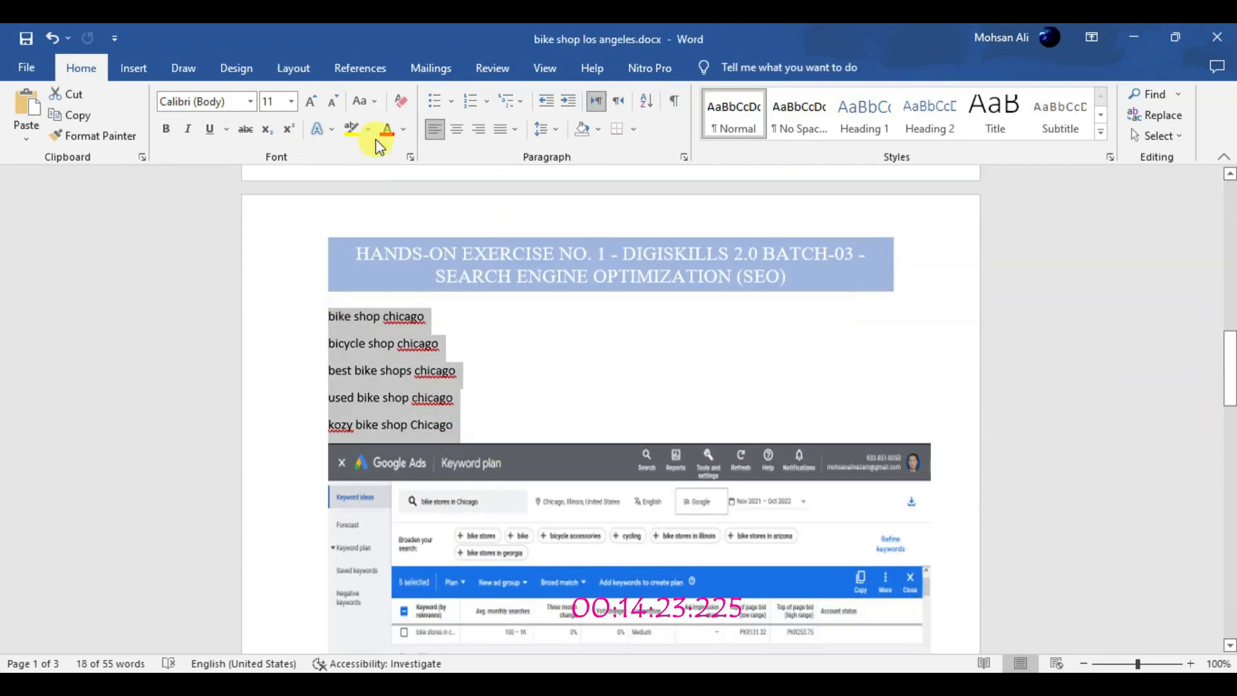
left_click(452, 102)
left_click(449, 262)
left_click(251, 103)
left_click(234, 185)
left_click(291, 102)
left_click(273, 184)
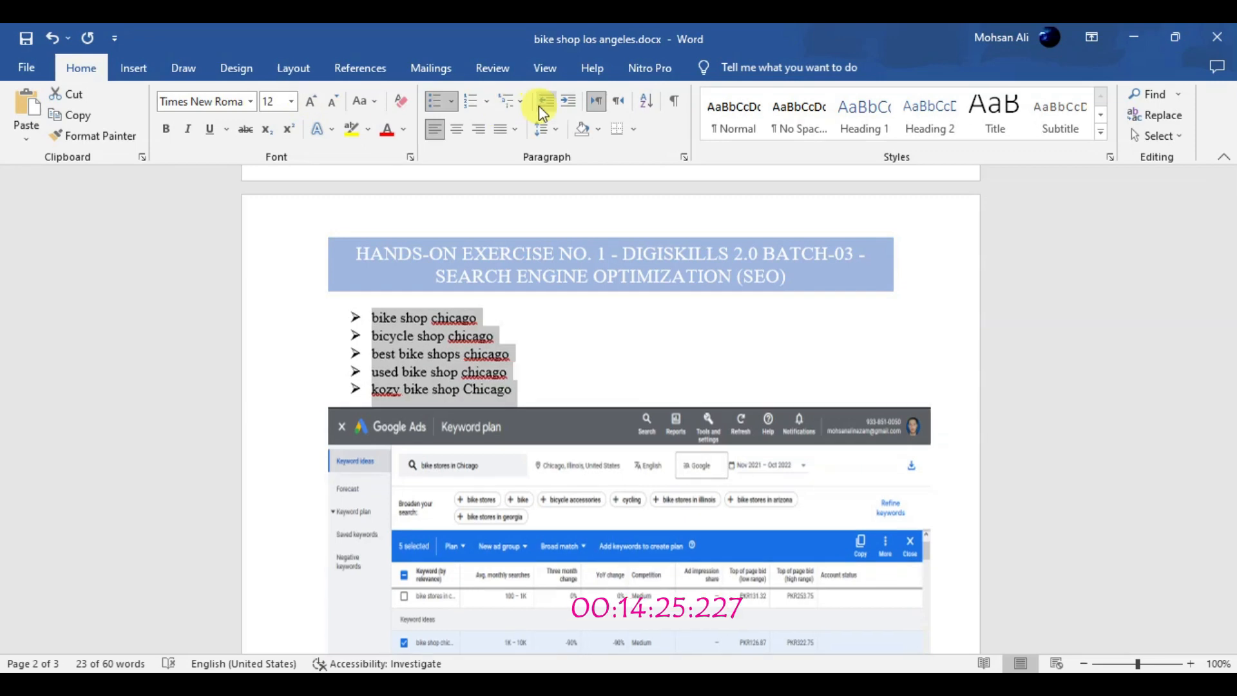
left_click(543, 104)
left_click(29, 41)
right_click(425, 323)
left_click(477, 366)
Format the bike rack and bike stand keywords below the Task 2 heading as arrow bullets in Times New Roman size 12, then save
left_click_drag(1230, 381, 1231, 453)
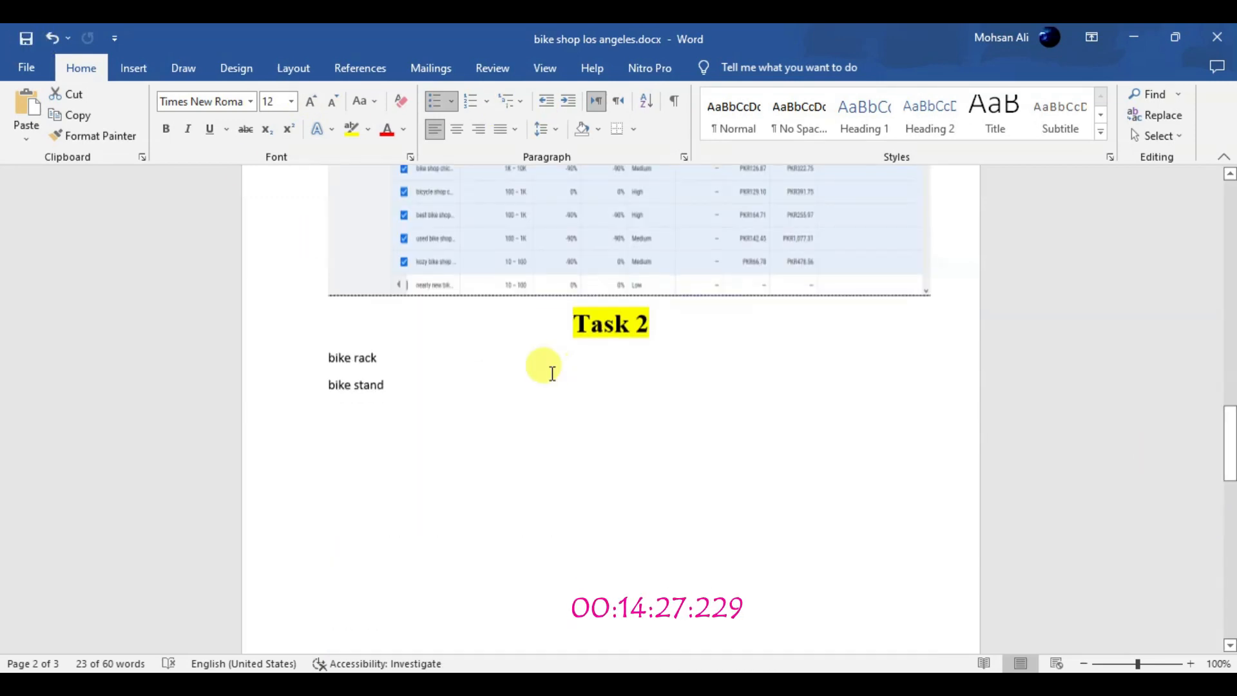
left_click_drag(399, 388, 312, 371)
left_click(292, 101)
left_click(273, 184)
left_click(251, 102)
left_click(261, 187)
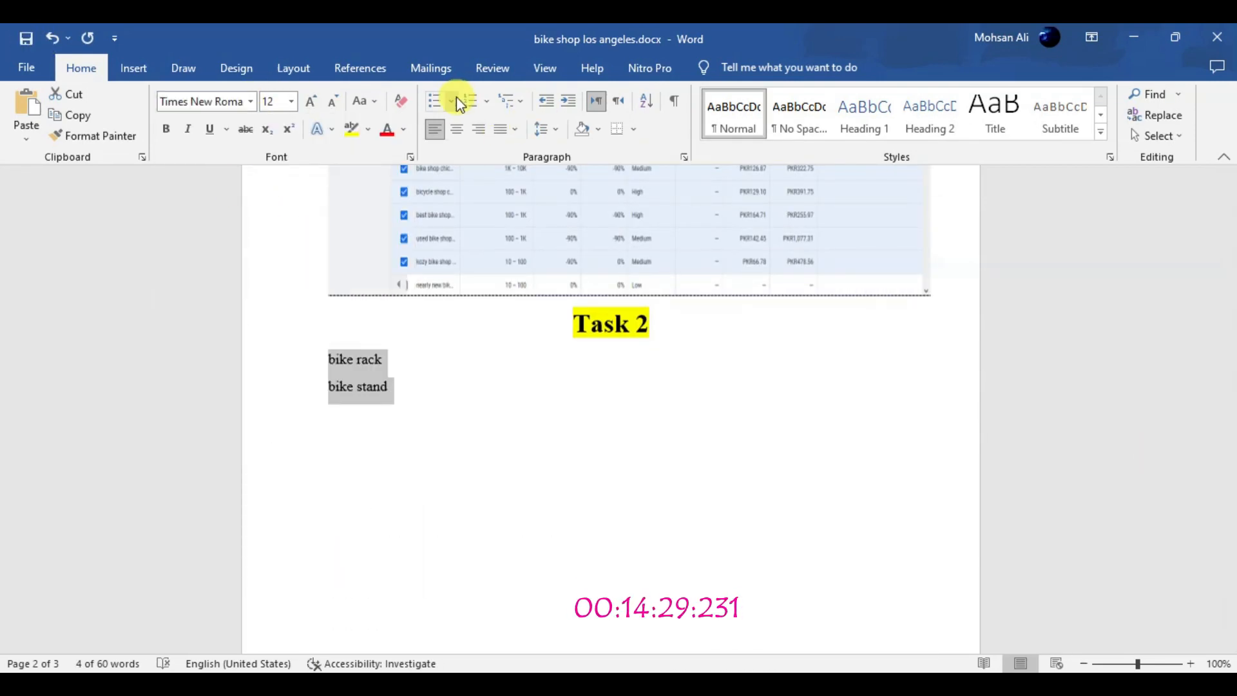
left_click(452, 101)
left_click(453, 162)
left_click(587, 316)
key("ctrl+s")
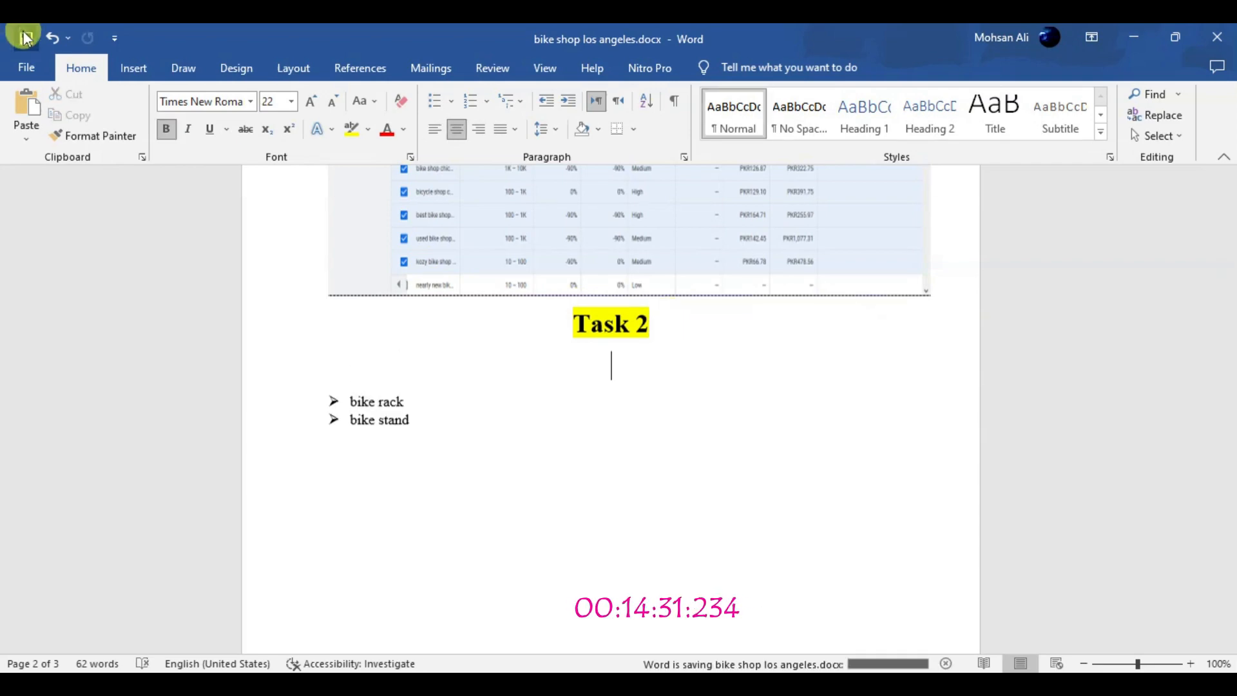
Reduce the Los Angeles accessories screenshot's height and delete the empty line below the Task 2 heading
scroll(670, 351, "down", 5)
left_click(628, 554)
left_click_drag(611, 565, 617, 540)
left_click(600, 331)
left_click_drag(1232, 536, 1231, 504)
key("BackSpace")
key("BackSpace")
Adjust the height of the Los Angeles accessories screenshot in Task 2 by shrinking it and partly enlarging it again
left_click(549, 403)
left_click(657, 548)
left_click_drag(611, 588, 621, 508)
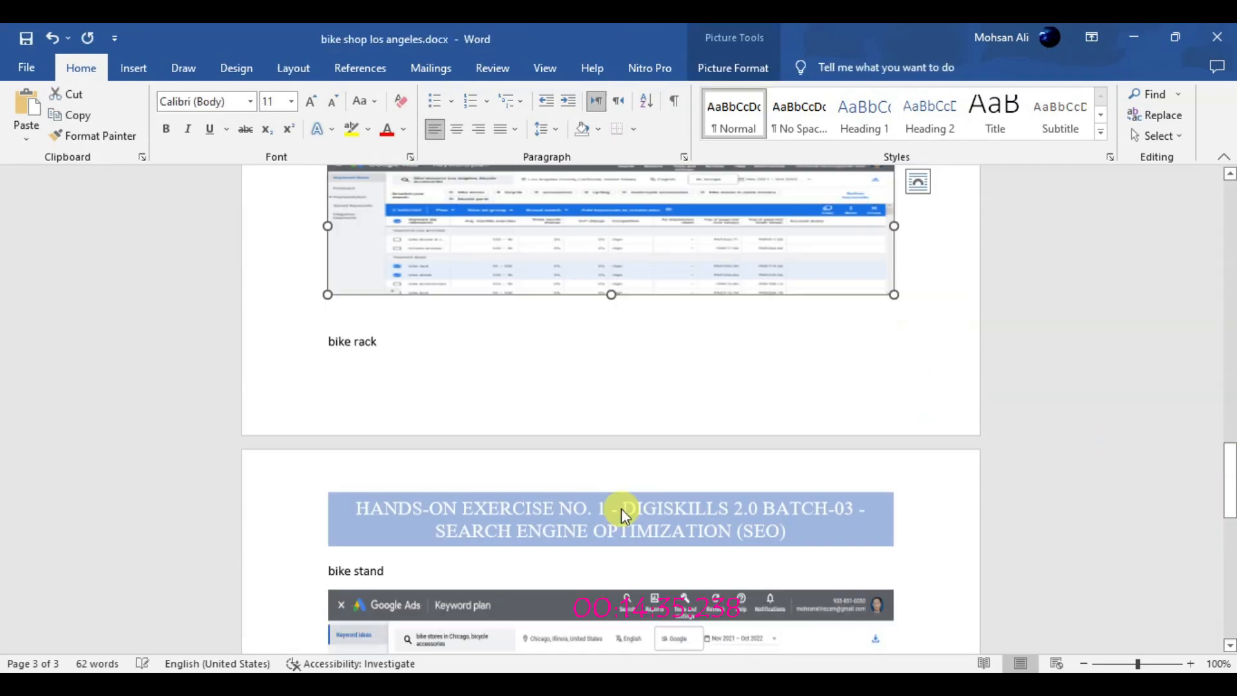
left_click_drag(611, 302, 602, 353)
Reduce the height of the Chicago screenshot in Task 1 slightly and enlarge the Los Angeles accessories screenshot in Task 2
left_click_drag(1229, 465, 1230, 397)
left_click(634, 476)
left_click_drag(629, 480, 630, 454)
left_click_drag(1232, 422, 1232, 468)
left_click(720, 334)
left_click_drag(611, 441, 610, 478)
Append "– PREPARED BY ENGINEER" and the author's full name to the header title, save the document and leave the header
left_click_drag(1231, 451, 1229, 177)
double_click(701, 263)
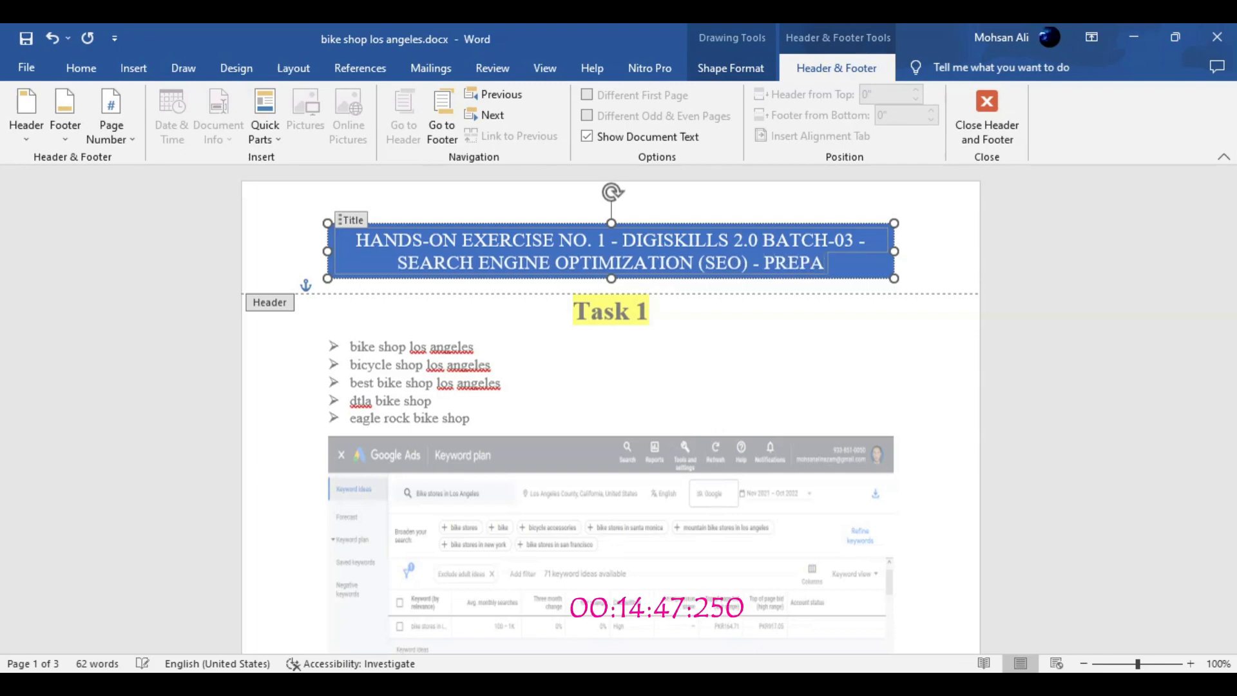
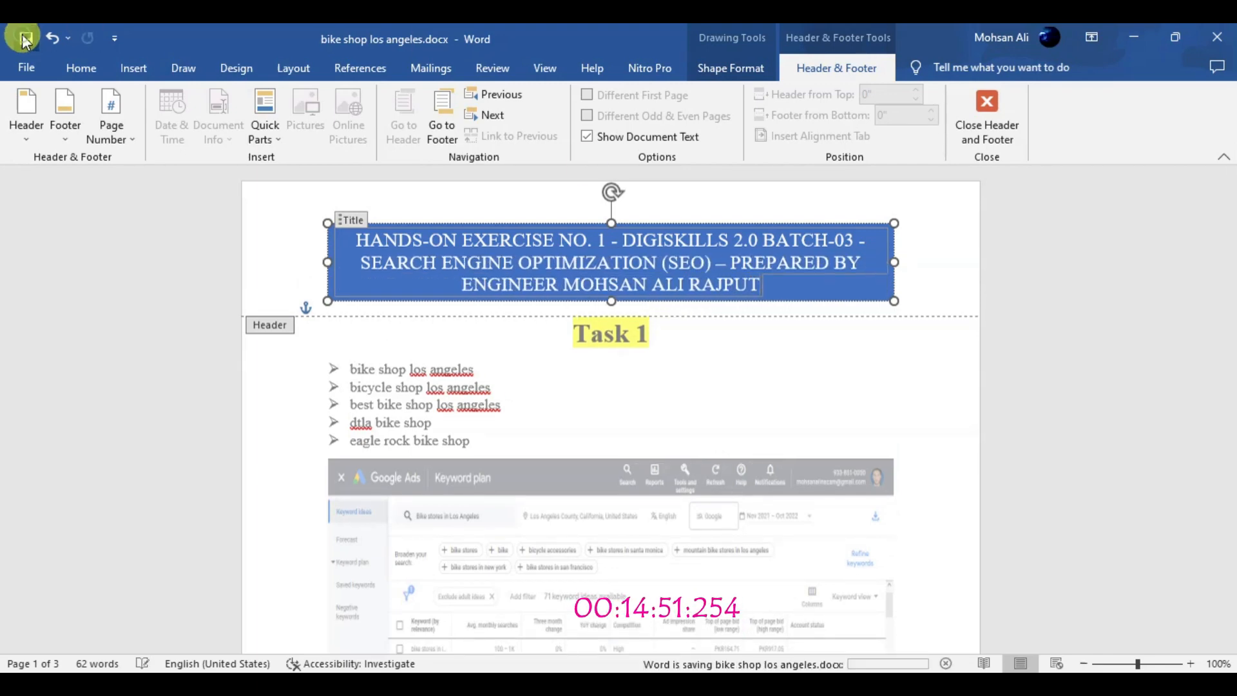
double_click(360, 369)
Try inserting an Accent Bar 1 page number at the top of the pages
left_click(133, 68)
left_click(803, 135)
mouse_move(819, 156)
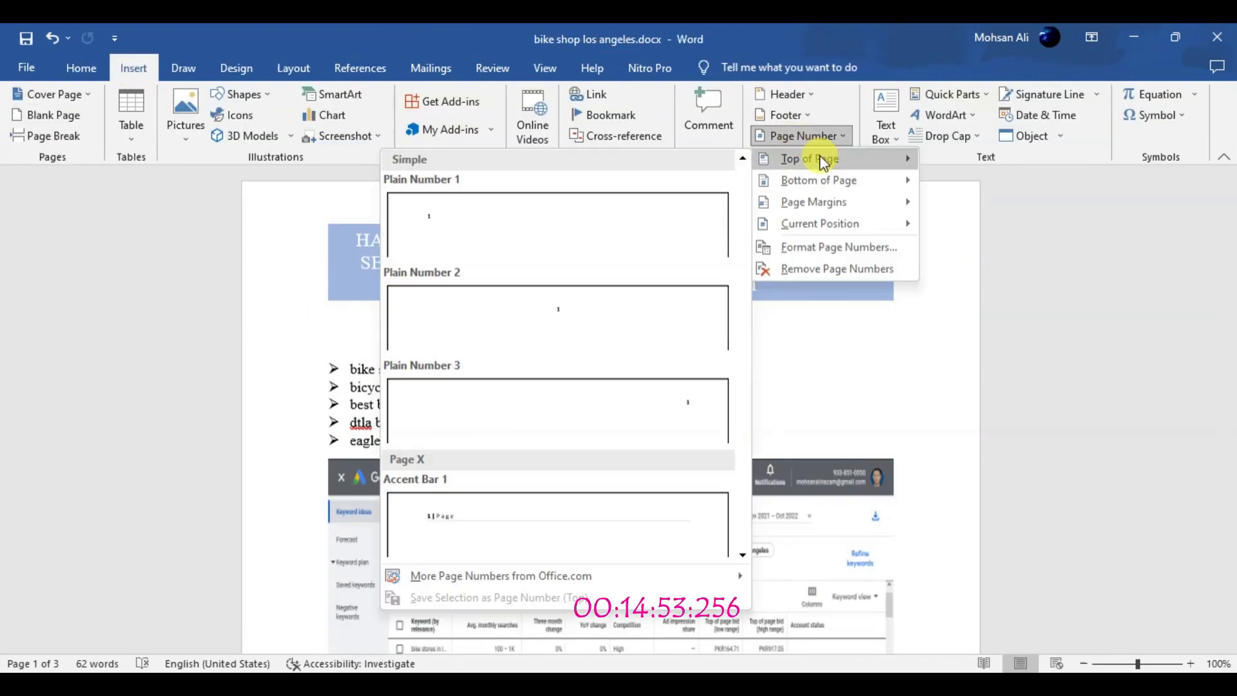
left_click(529, 513)
left_click(1230, 224)
left_click_drag(1230, 222, 1231, 372)
left_click(986, 116)
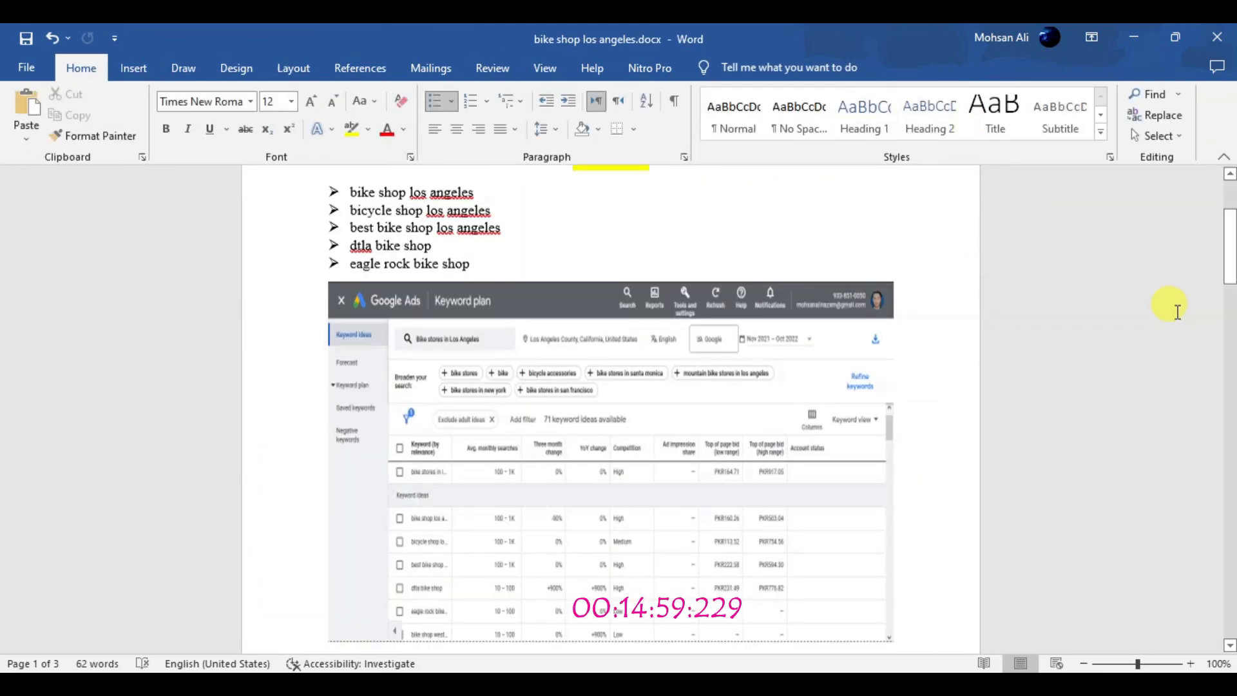
left_click_drag(1231, 414, 1231, 322)
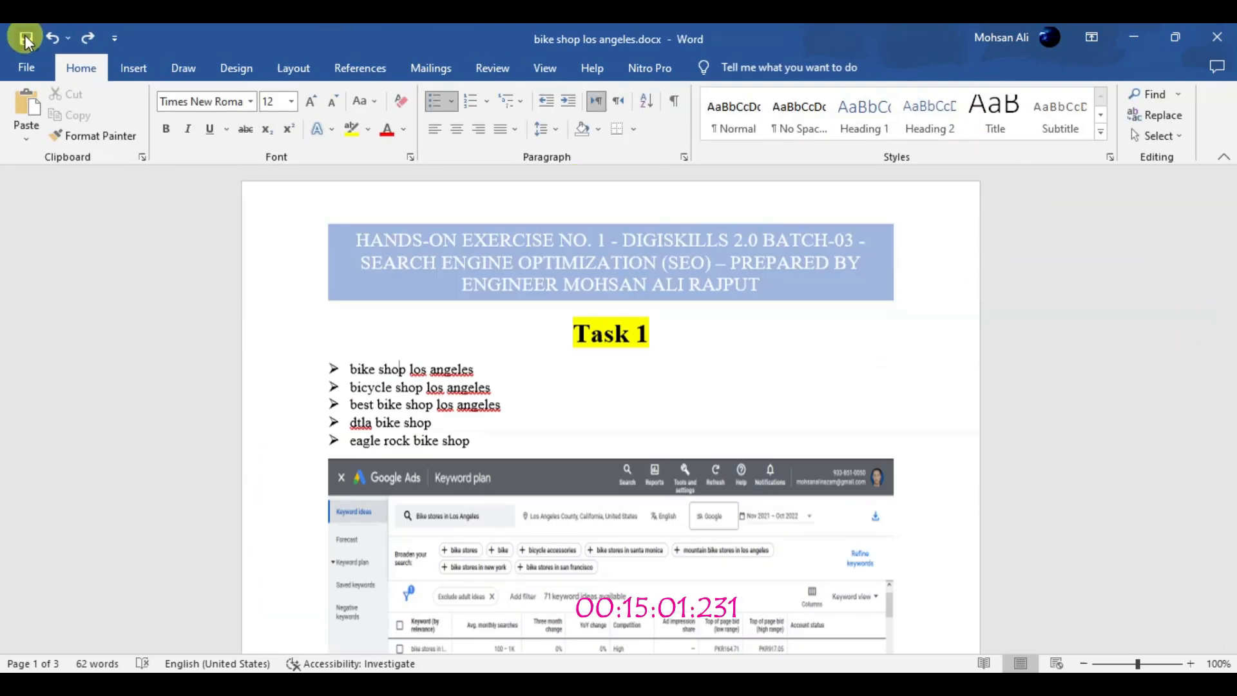
Insert an Accent Bar 4 page number at the bottom of the pages and leave the footer
left_click(133, 68)
left_click(803, 136)
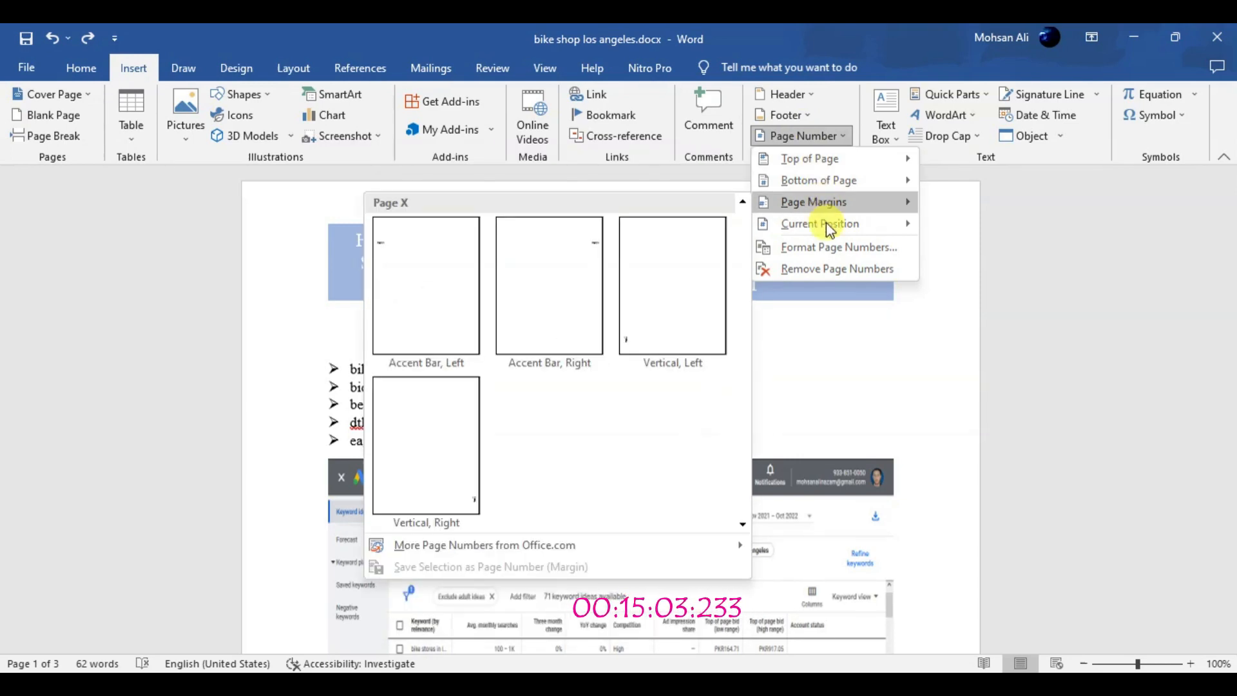
mouse_move(848, 183)
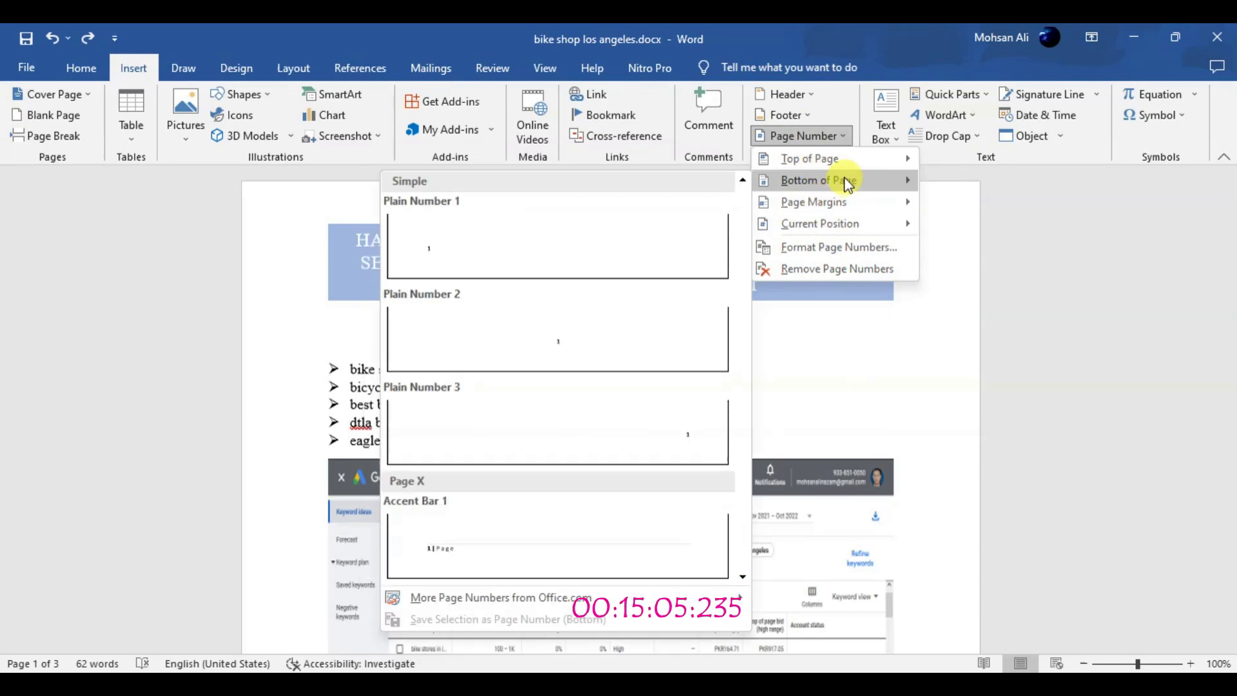
scroll(740, 574, "down", 5)
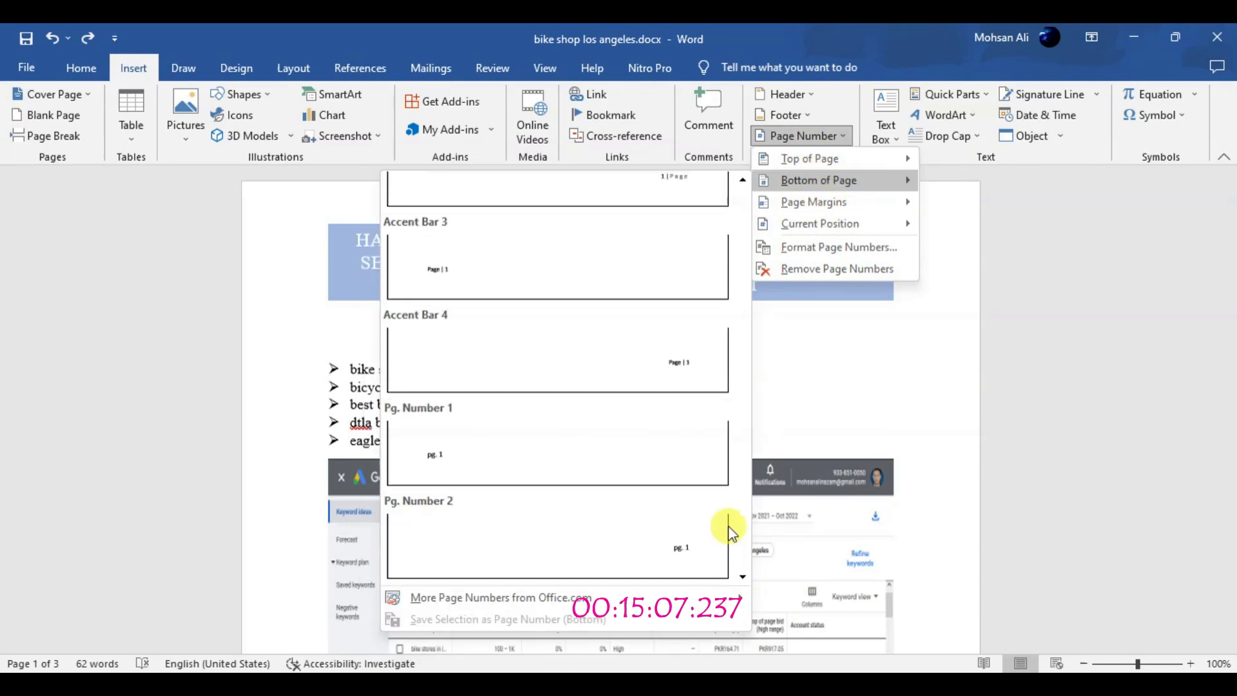
left_click(683, 366)
scroll(892, 484, "up", 8)
double_click(892, 483)
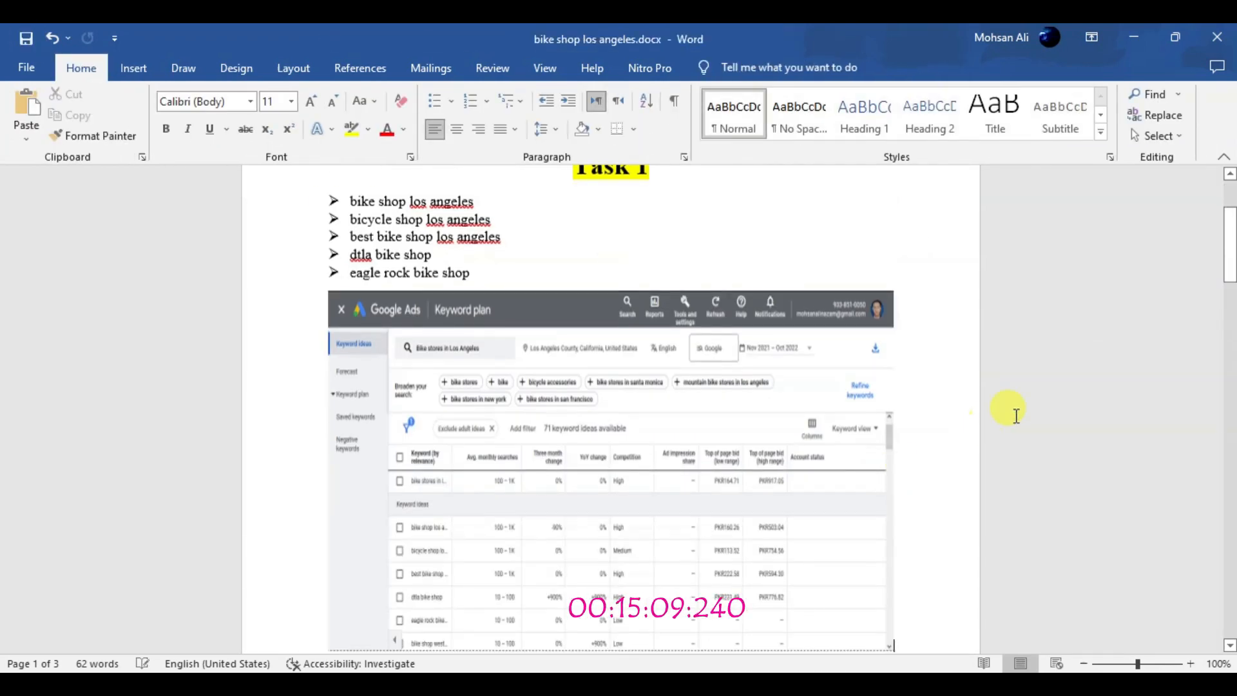
Delete the empty lines above the Task 2 heading and save the document
left_click(1226, 184)
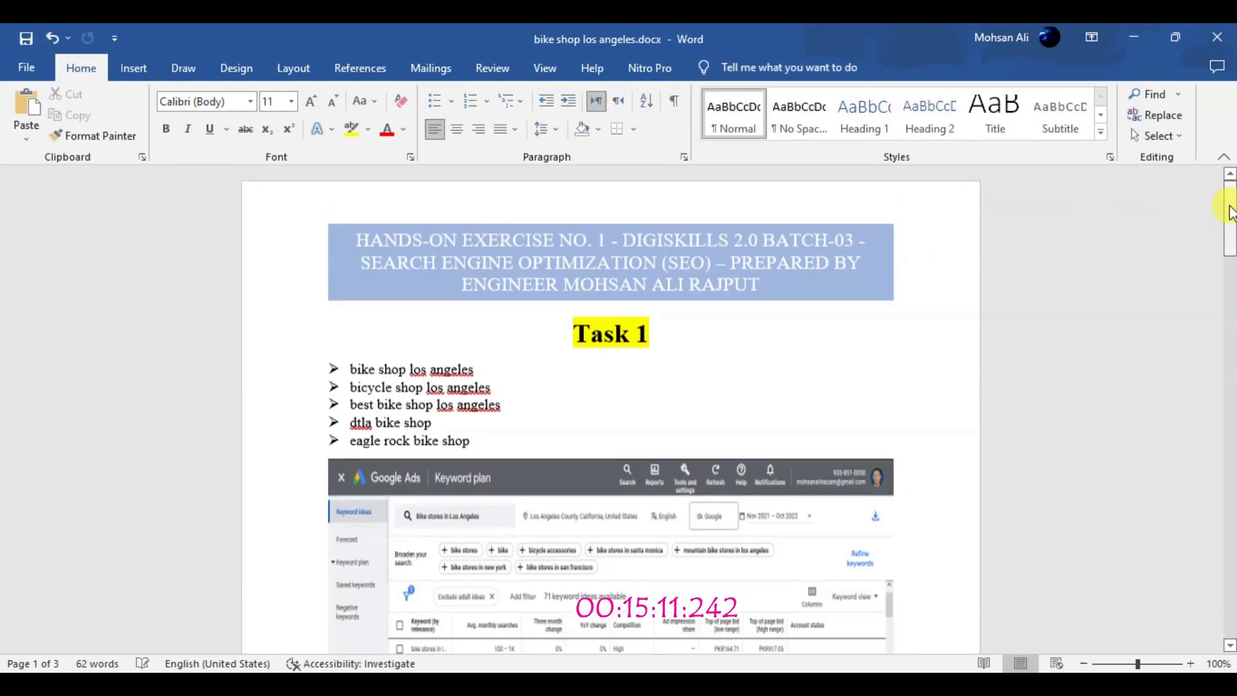
left_click_drag(1229, 210, 1228, 414)
left_click(630, 586)
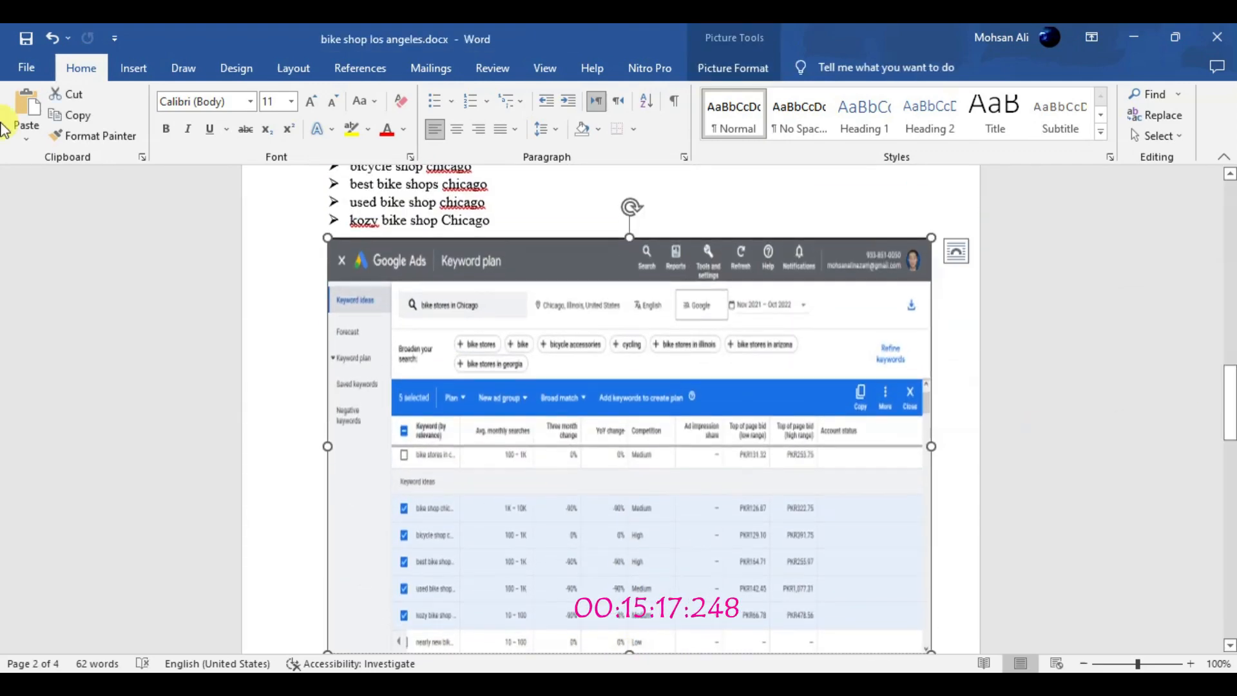
left_click(1230, 503)
left_click_drag(1230, 387, 1230, 416)
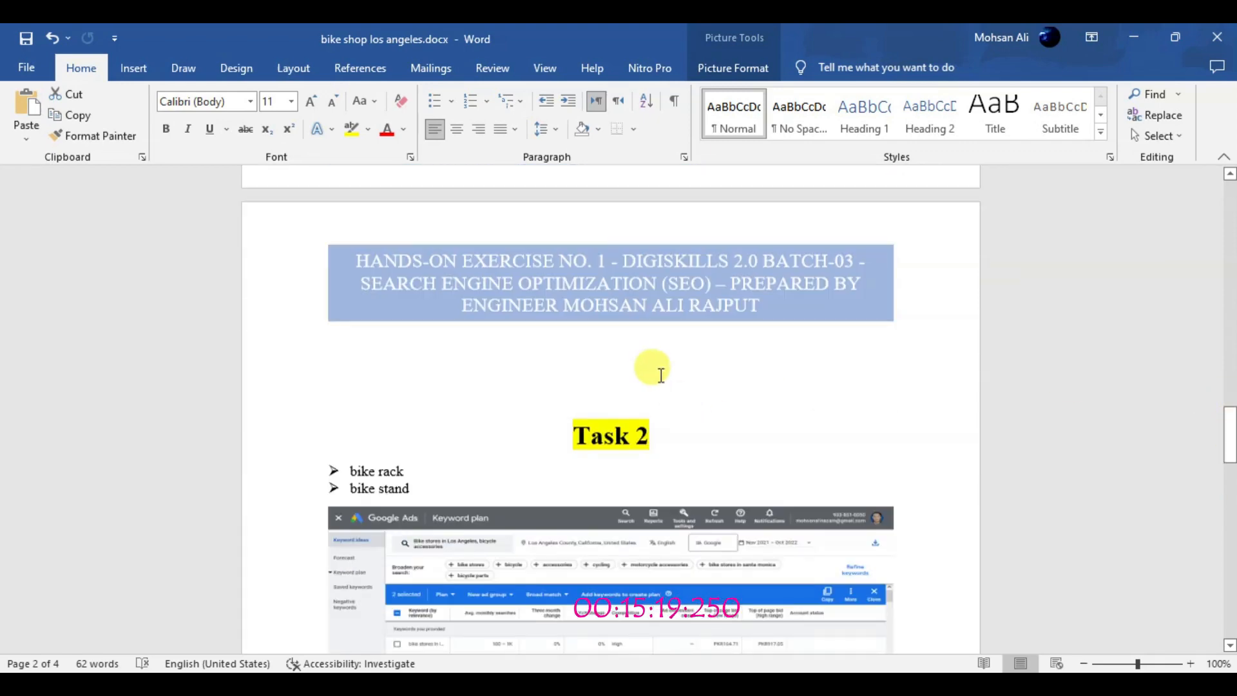
left_click(660, 374)
key("BackSpace")
key("BackSpace")
key("BackSpace")
left_click(27, 39)
Format the bike rack and bike stand keywords above the Chicago accessories screenshot as arrow bullets in Times New Roman size 12, then save
left_click_drag(1233, 478, 1231, 543)
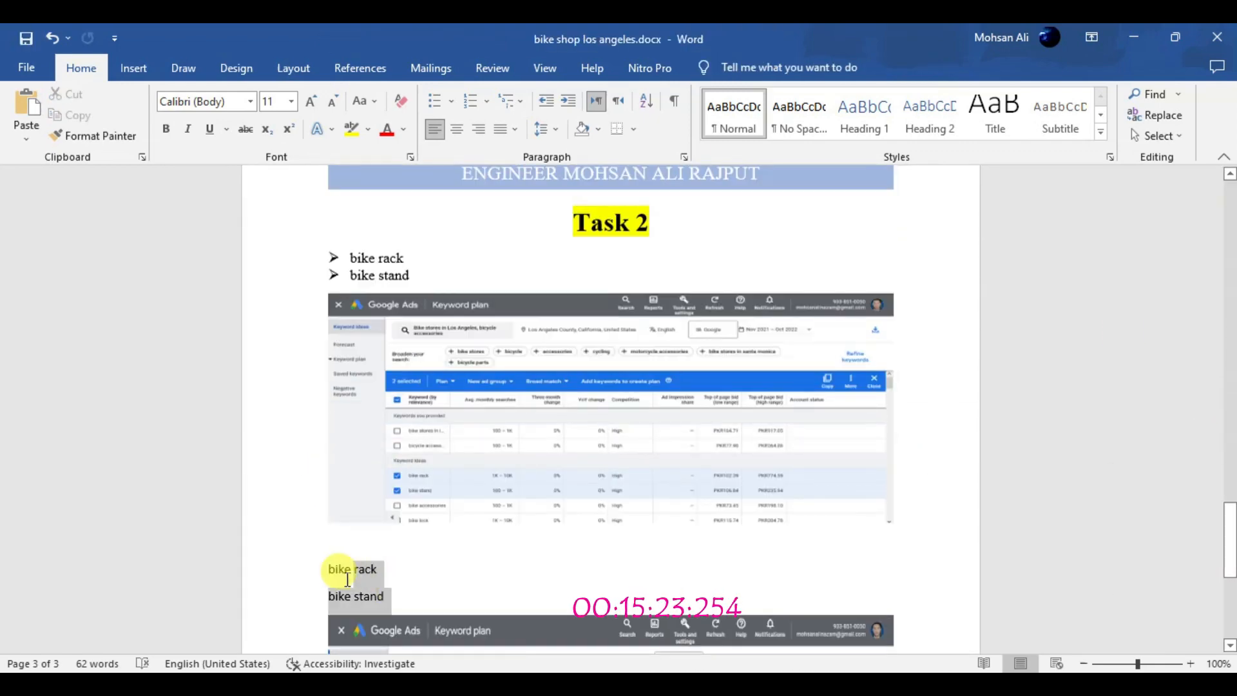
left_click(311, 101)
left_click(250, 101)
left_click(234, 187)
left_click(452, 102)
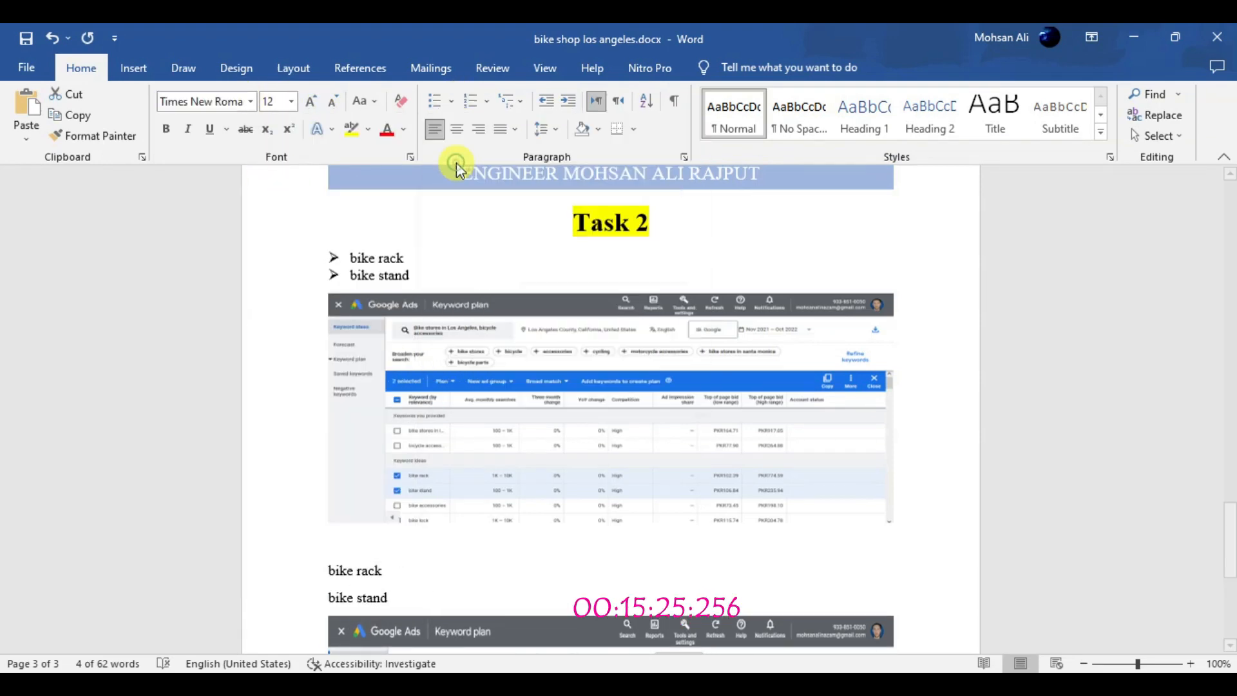
left_click(454, 166)
left_click(435, 586)
left_click_drag(1231, 567, 1231, 600)
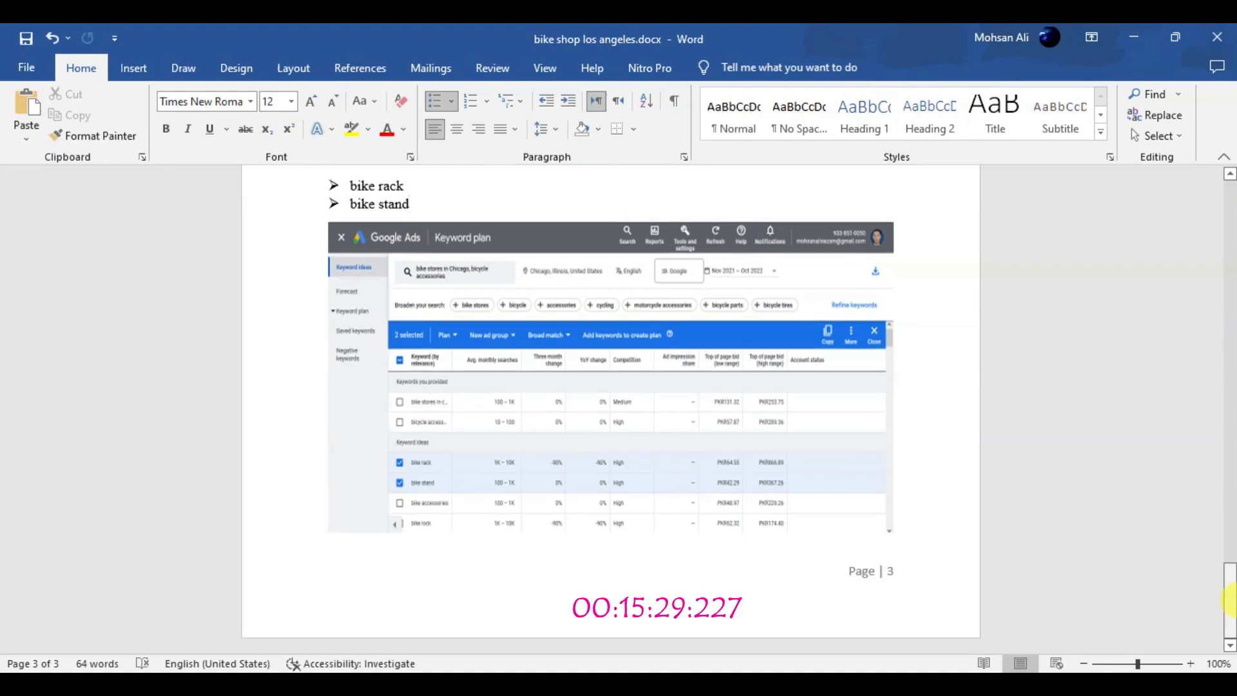
left_click(26, 40)
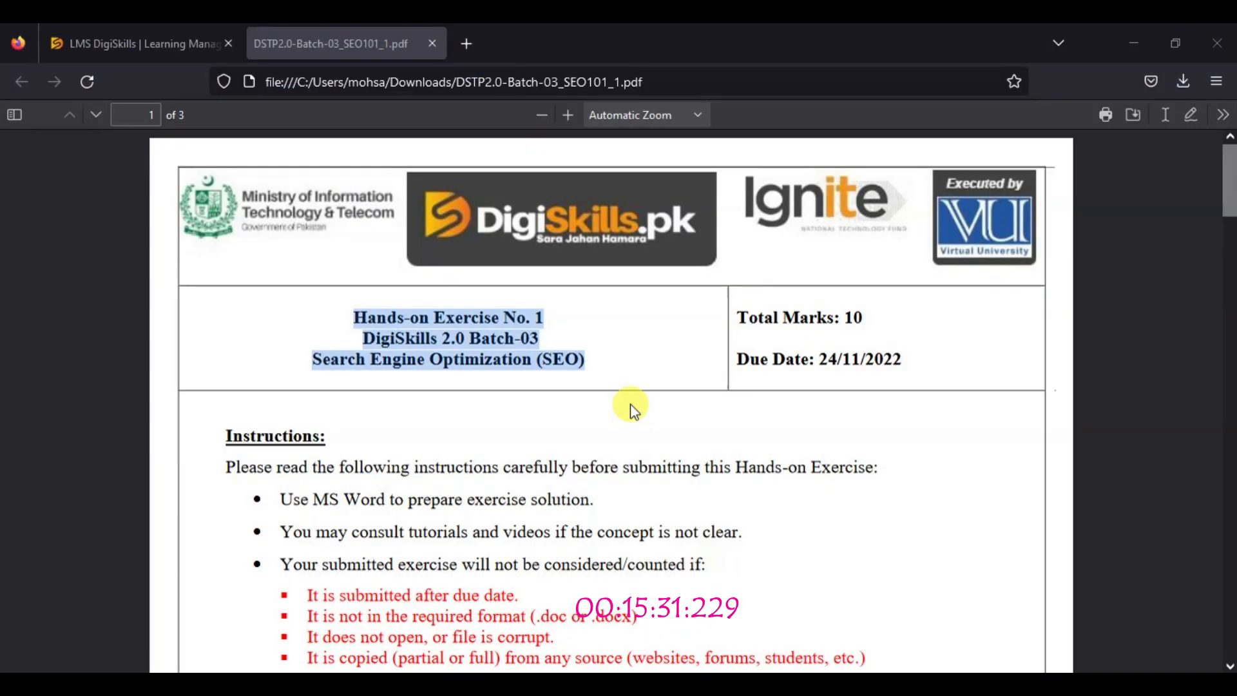
Close the exercise PDF in Firefox, submit "DigiSkills 2 Batch 3 SEO Exercise 1 Solution.docx" for the SEO exercise in the LMS, and return to the exercise list
left_click(429, 44)
left_click(23, 87)
left_click(926, 356)
left_click(108, 376)
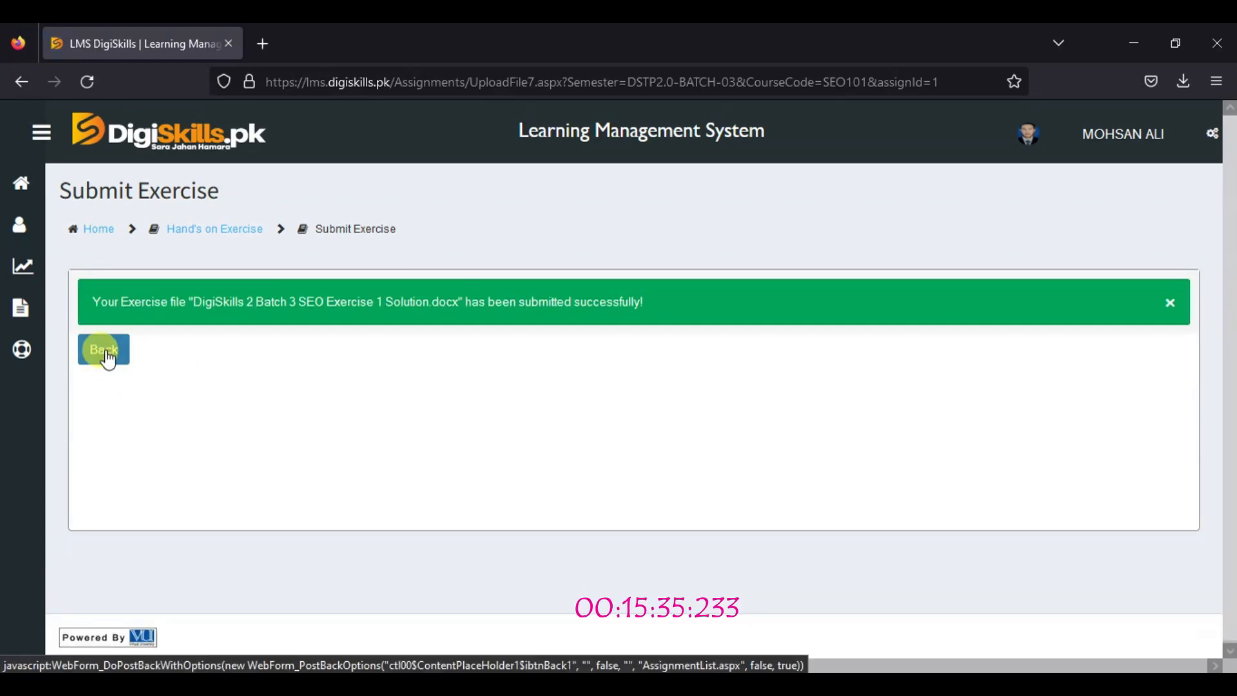
left_click(105, 353)
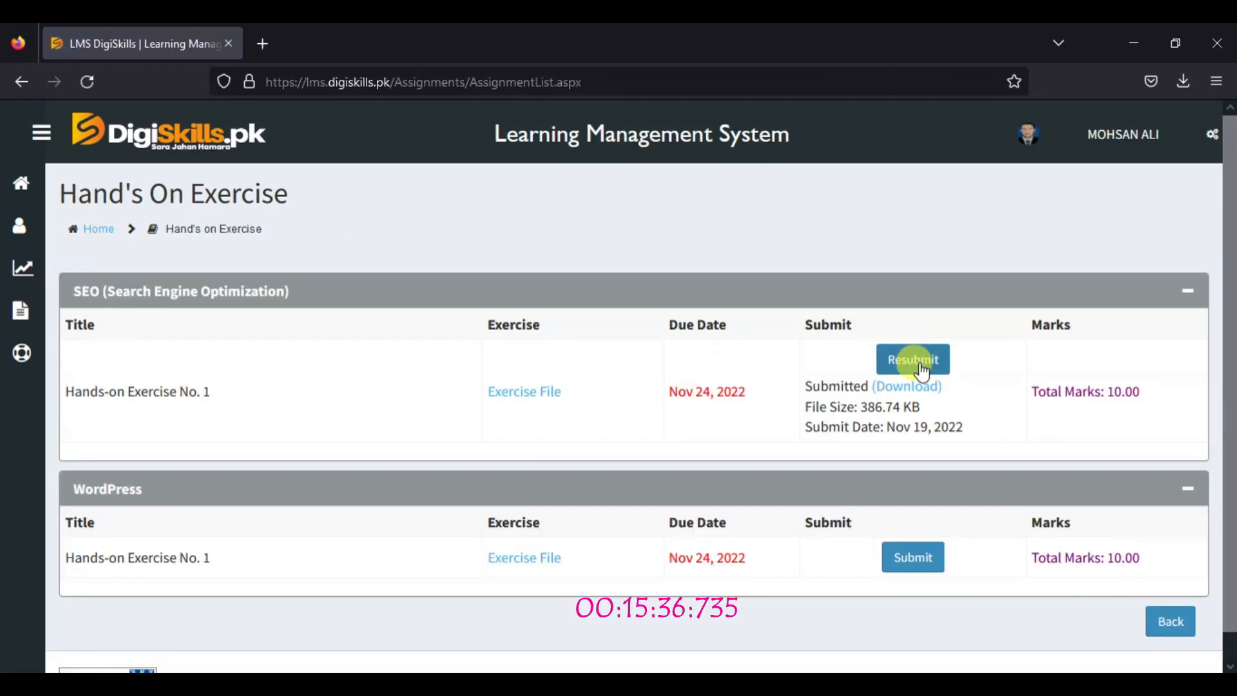
Open the LMS Progress Timeline and review the course progress for SEO (Search Engine Optimization)
left_click(20, 186)
left_click(23, 267)
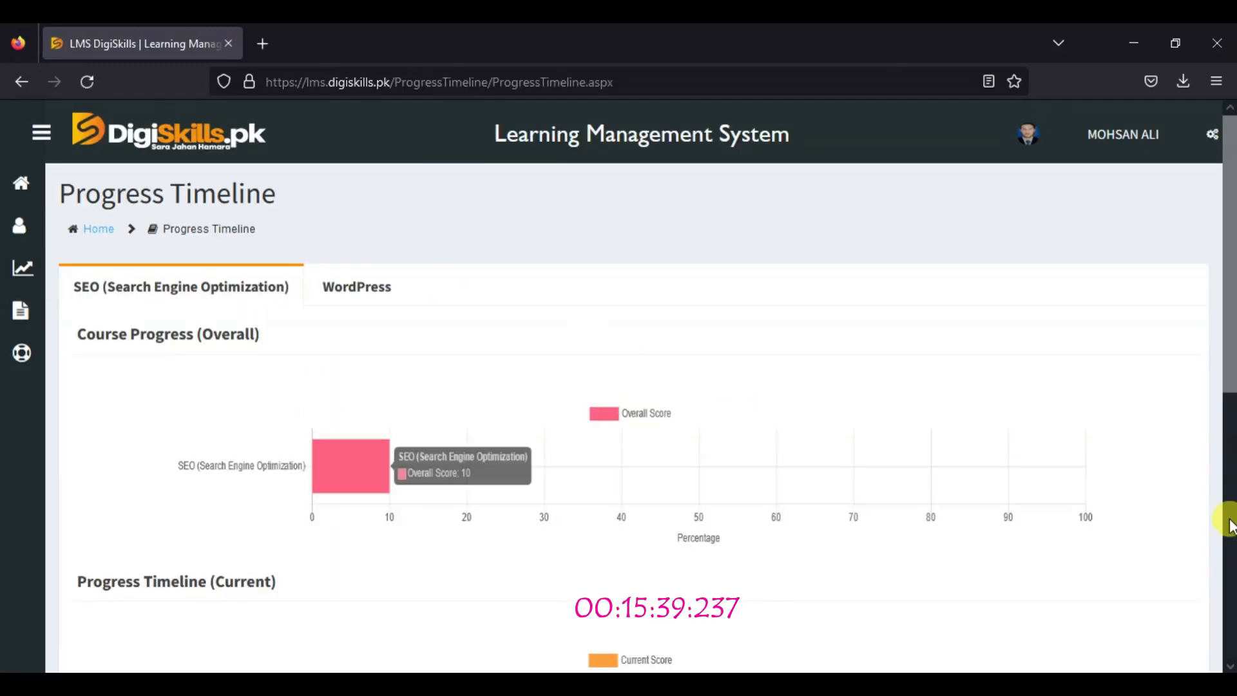
left_click(1229, 516)
scroll(995, 171, "up", 8)
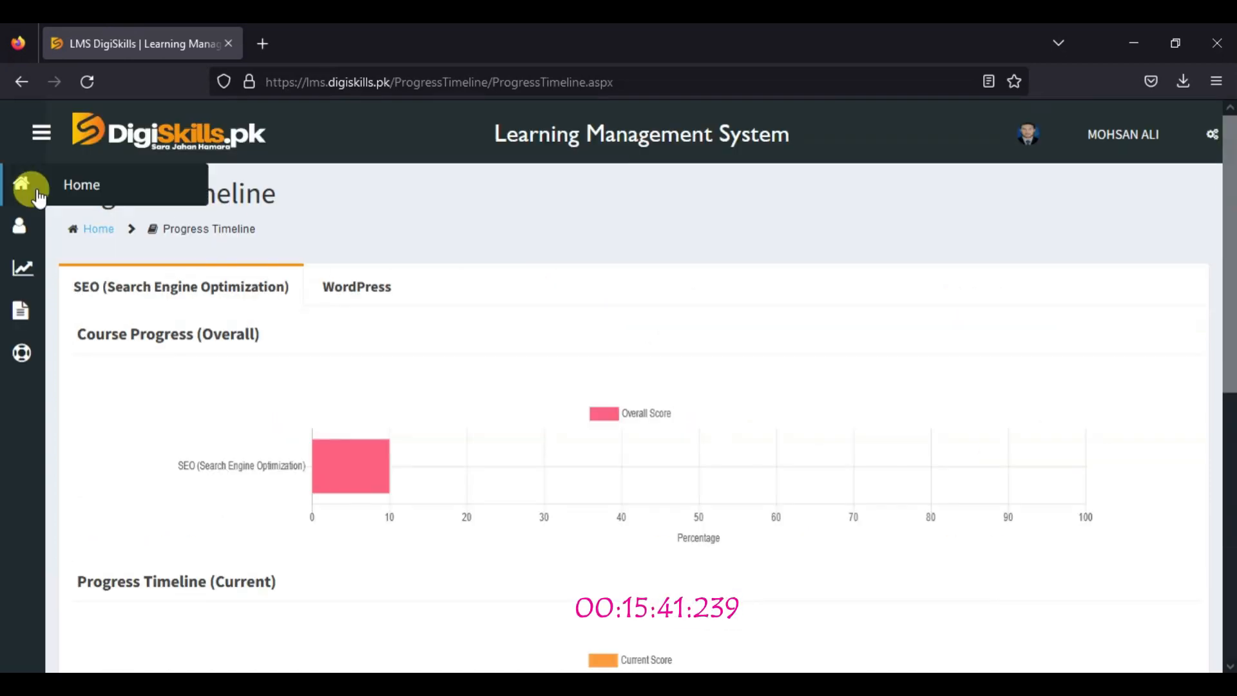